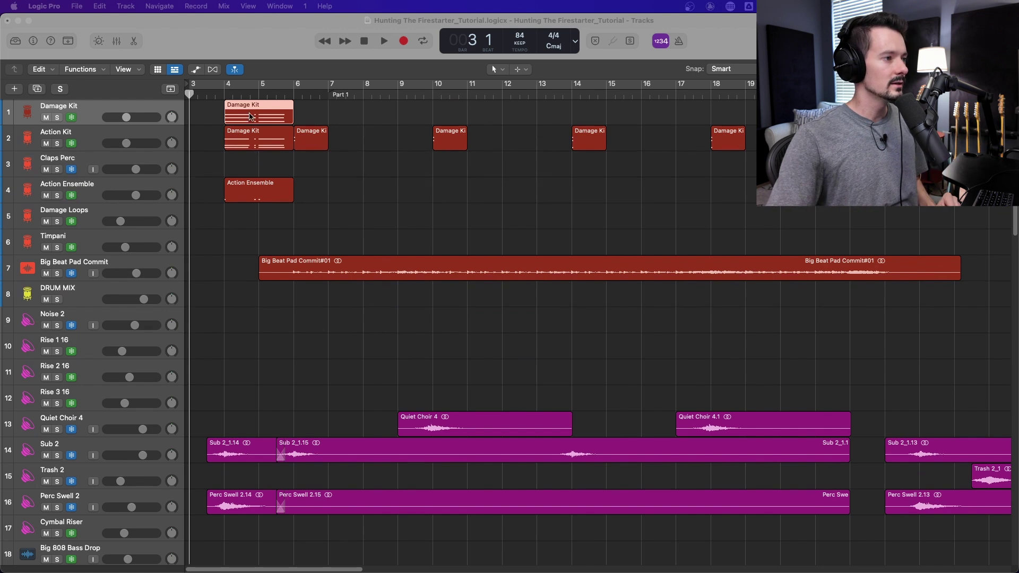
# Play the arrangement from bar 3 through the opening drum and impact hits, and stop playback in bar 7
pyautogui.click(226, 89)
pyautogui.click(188, 94)
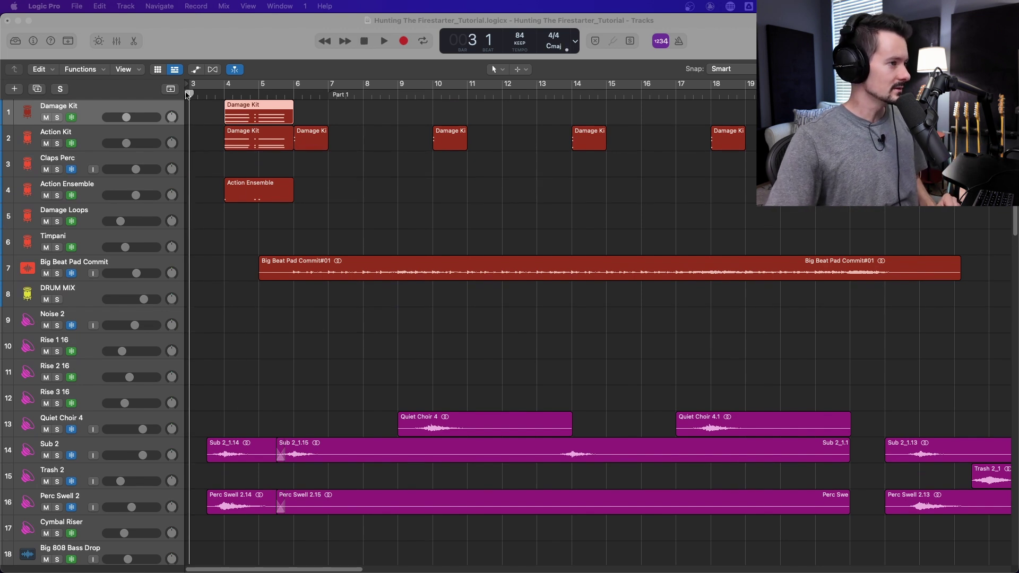
pyautogui.scroll(-5, 346, 155)
pyautogui.scroll(5, 345, 168)
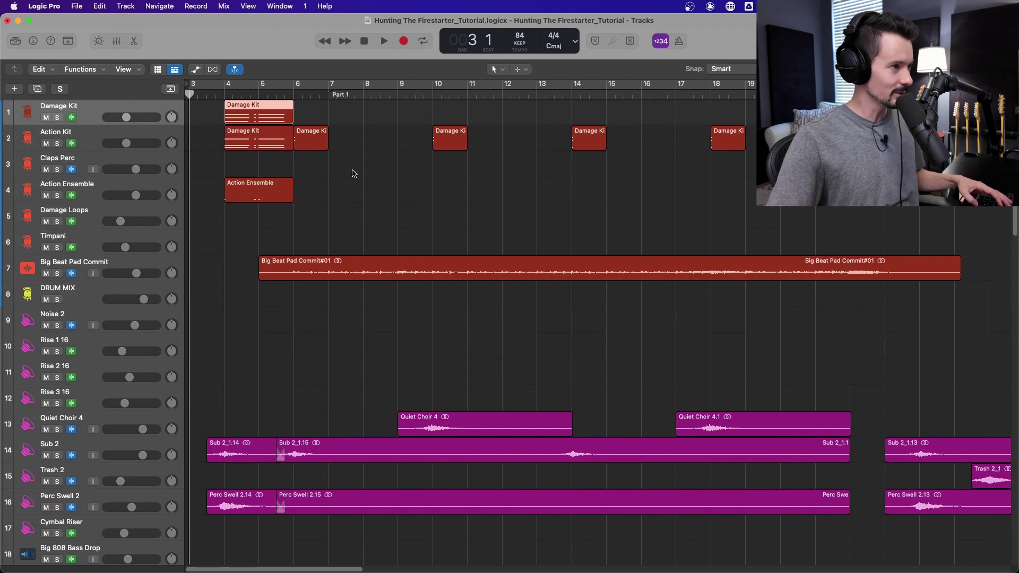
pyautogui.press('space')
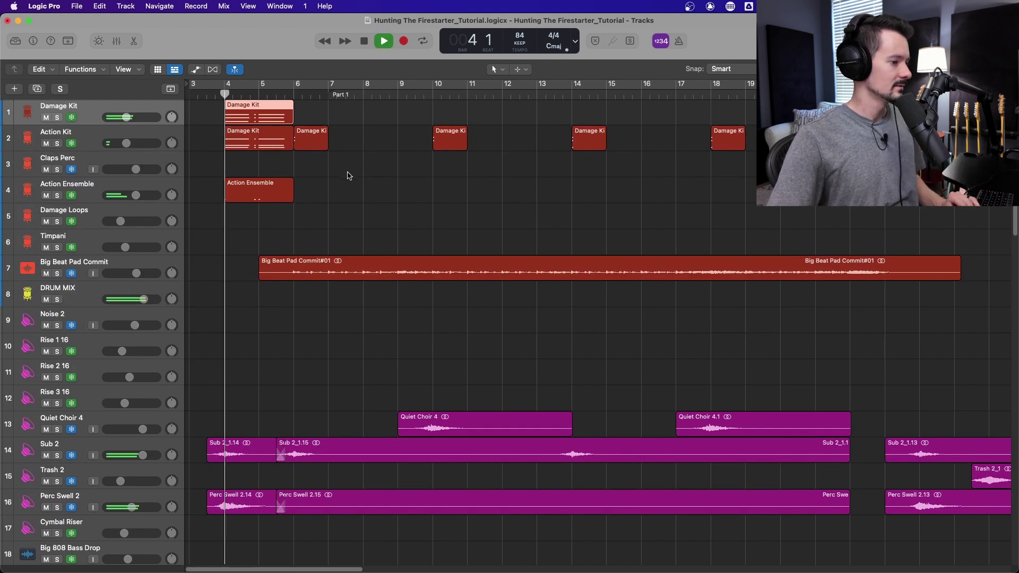
pyautogui.scroll(-4, 387, 201)
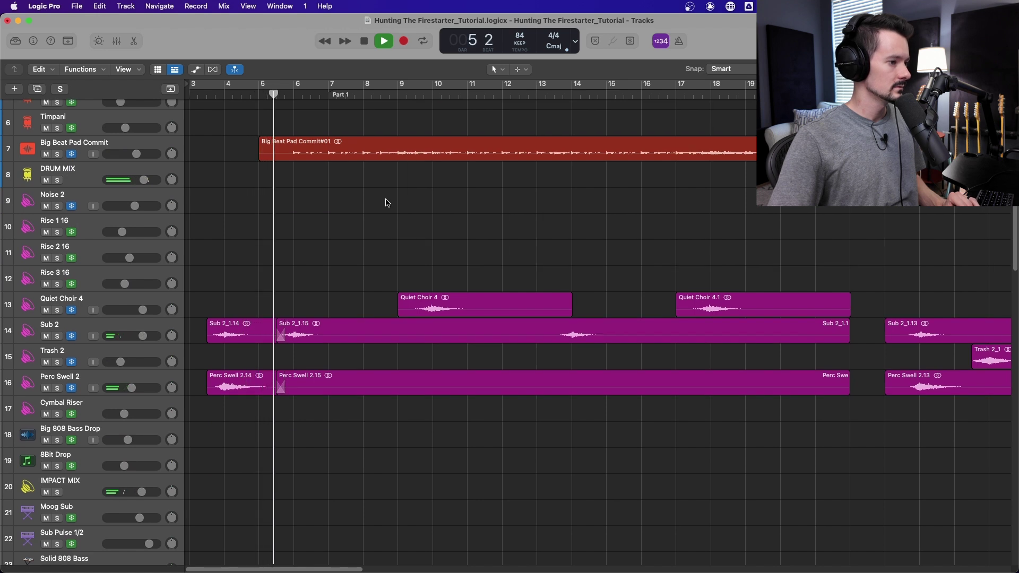
pyautogui.scroll(4, 386, 203)
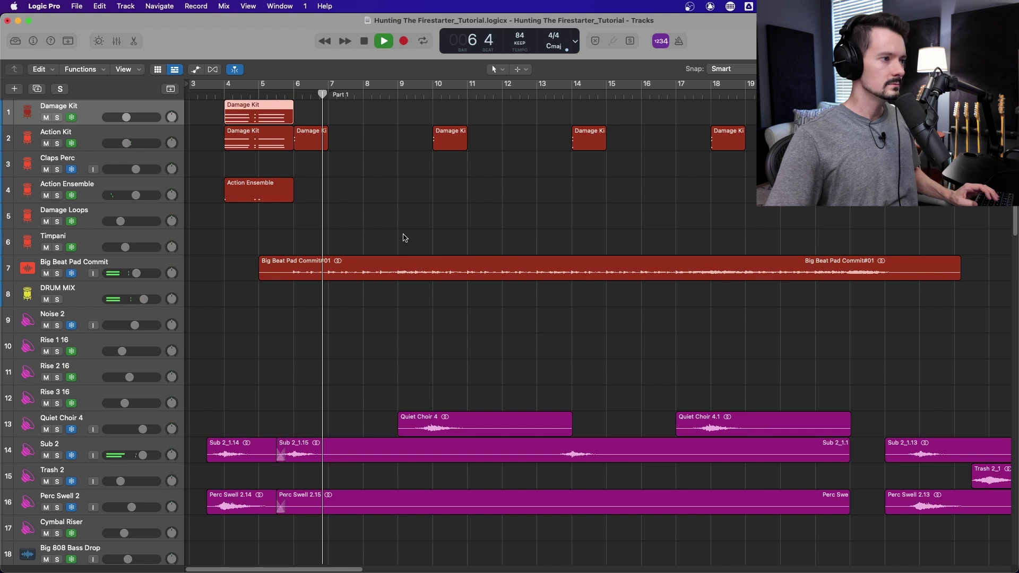
pyautogui.scroll(-1, 405, 238)
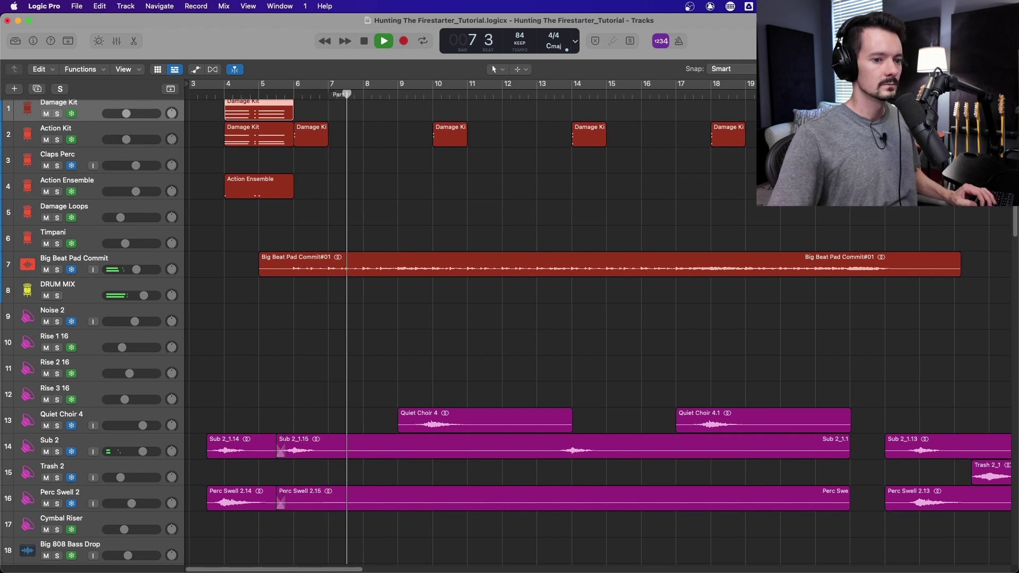
pyautogui.press('space')
# Open the mixer and review the drum channels from Damage Kit through Big Beat Pad Commit, plus their DRUM MIX bus
pyautogui.press('super+Left')
pyautogui.scroll(1, 505, 280)
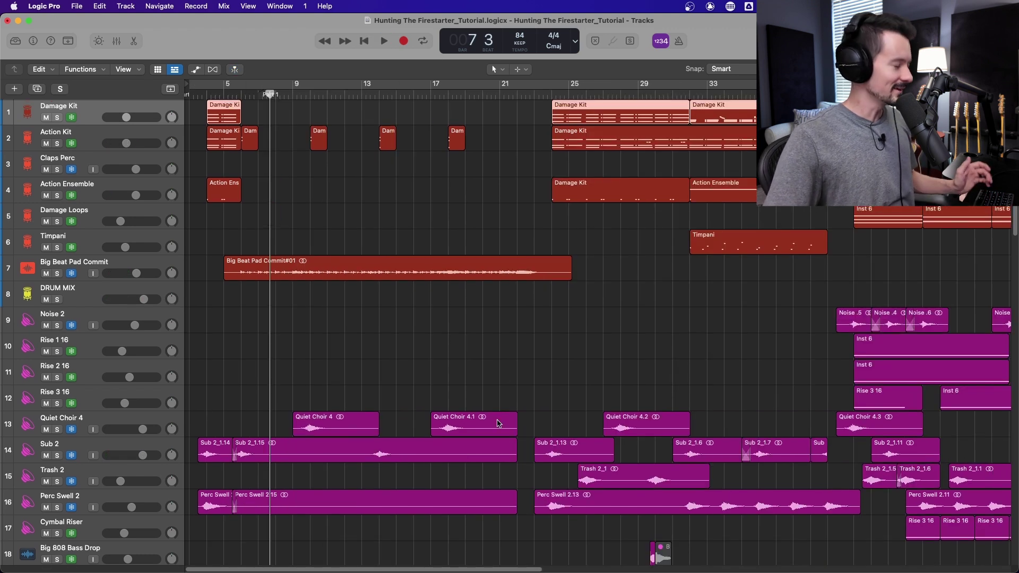
pyautogui.press('x')
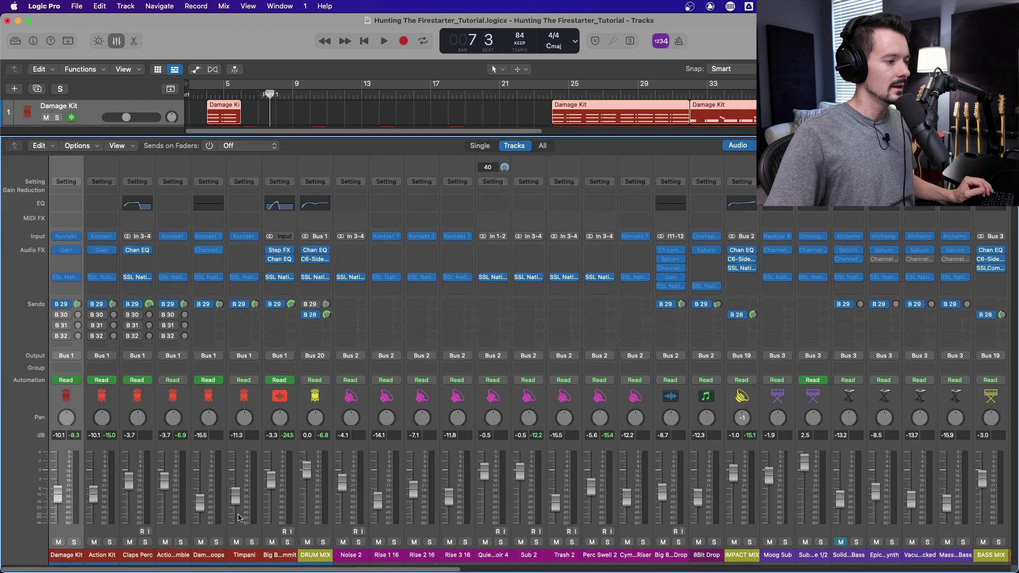
pyautogui.keyDown('shift'); pyautogui.click(268, 396); pyautogui.keyUp('shift')
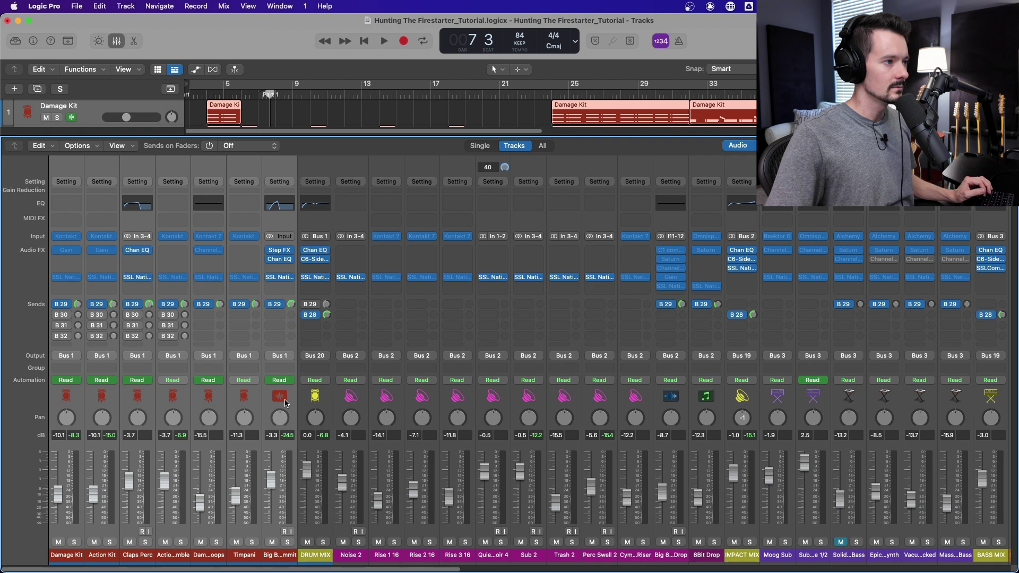
pyautogui.click(286, 404)
pyautogui.click(329, 403)
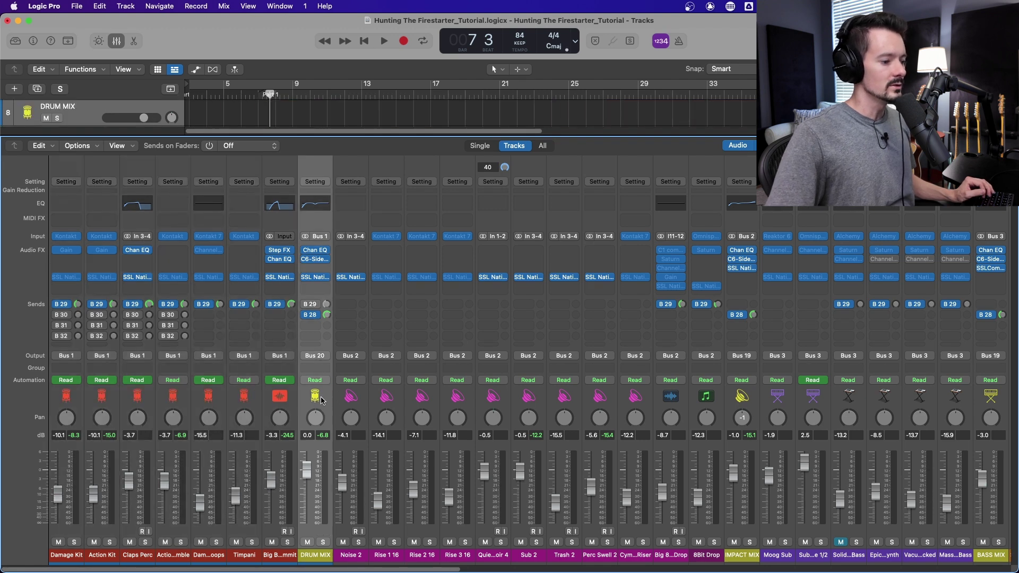
# Review the impact channels from Noise 2 through 8Bit Drop, plus the IMPACT MIX bus they feed
pyautogui.click(736, 399)
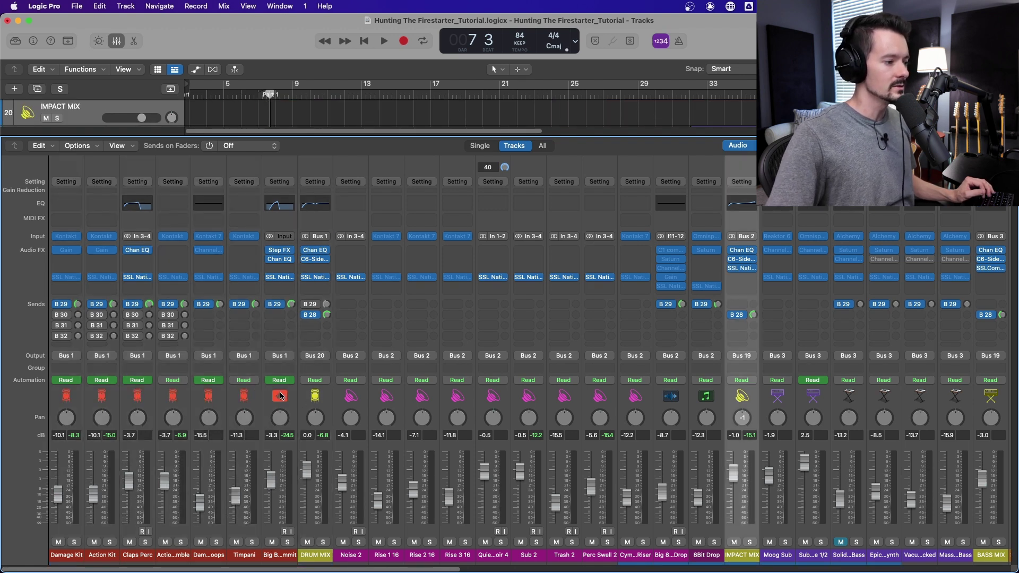
pyautogui.click(280, 396)
pyautogui.click(314, 397)
pyautogui.click(350, 397)
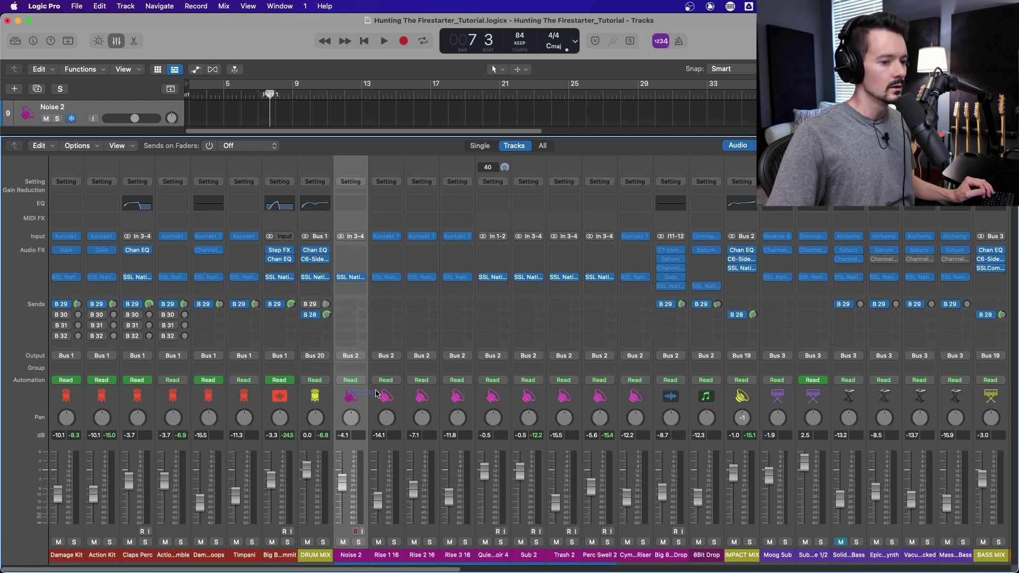
pyautogui.moveTo(376, 394); pyautogui.dragTo(706, 396)
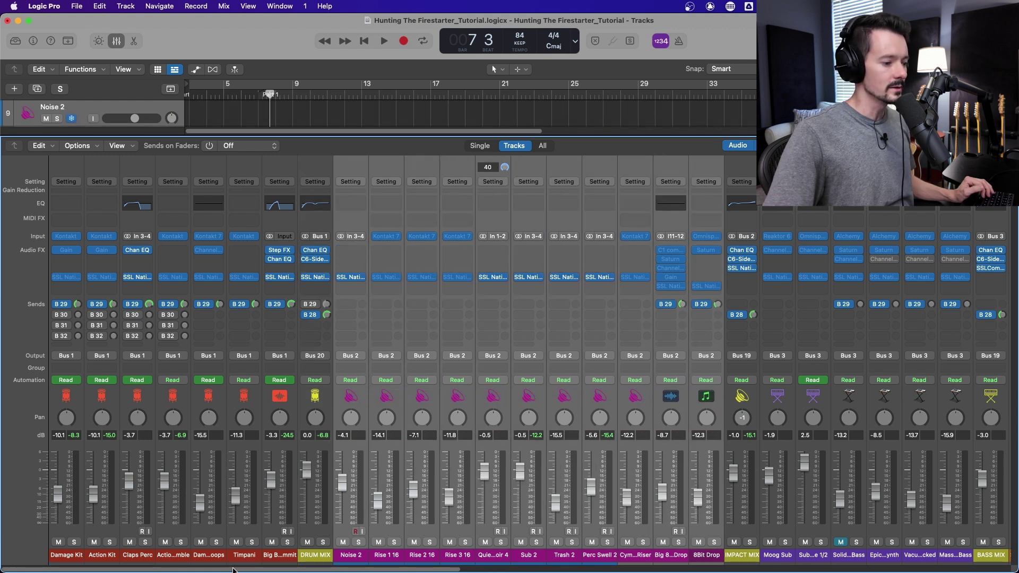
pyautogui.moveTo(234, 569); pyautogui.dragTo(403, 570)
pyautogui.click(359, 469)
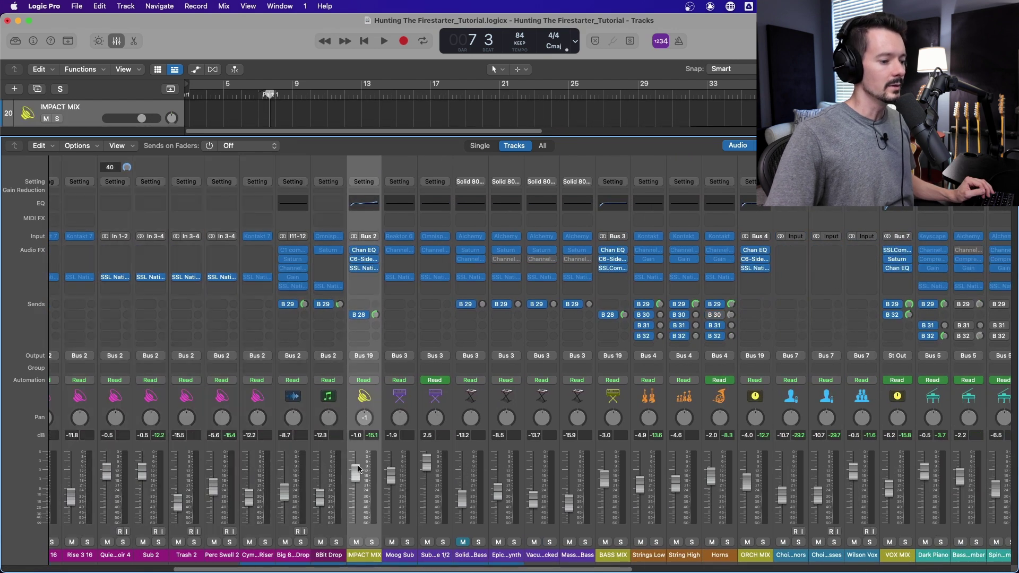
# Select the bass channels from Moog Sub through Massive Grime Bass, and the orchestral channels from Strings Low through Horns, to review them
pyautogui.moveTo(313, 571); pyautogui.dragTo(396, 570)
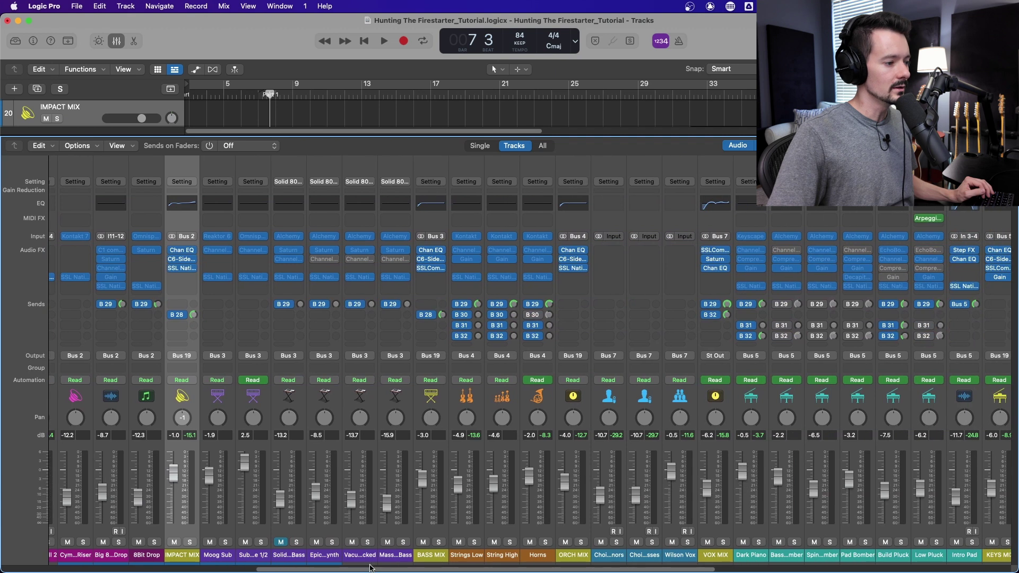
pyautogui.moveTo(218, 396); pyautogui.dragTo(406, 409)
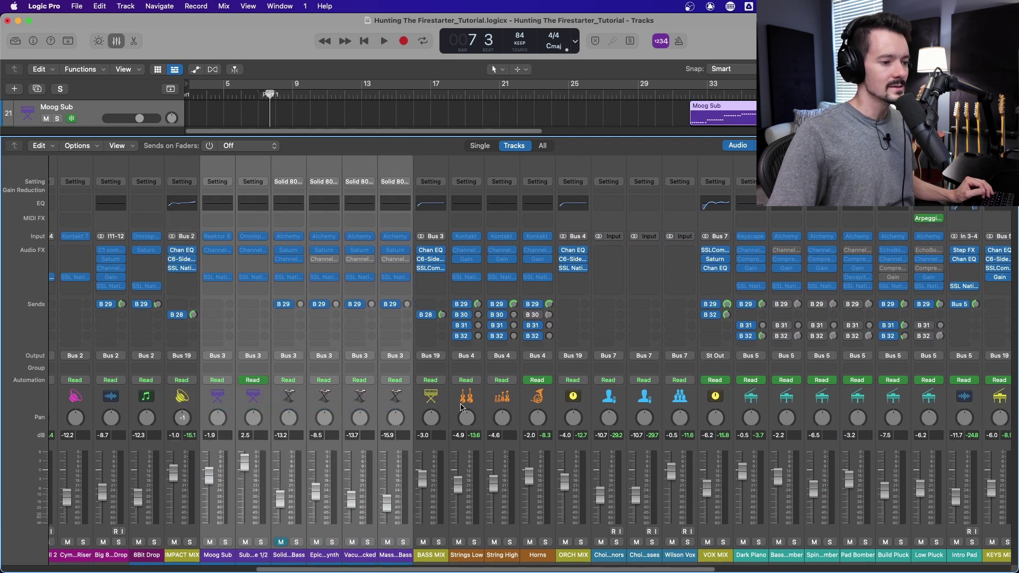
pyautogui.moveTo(468, 399); pyautogui.dragTo(543, 404)
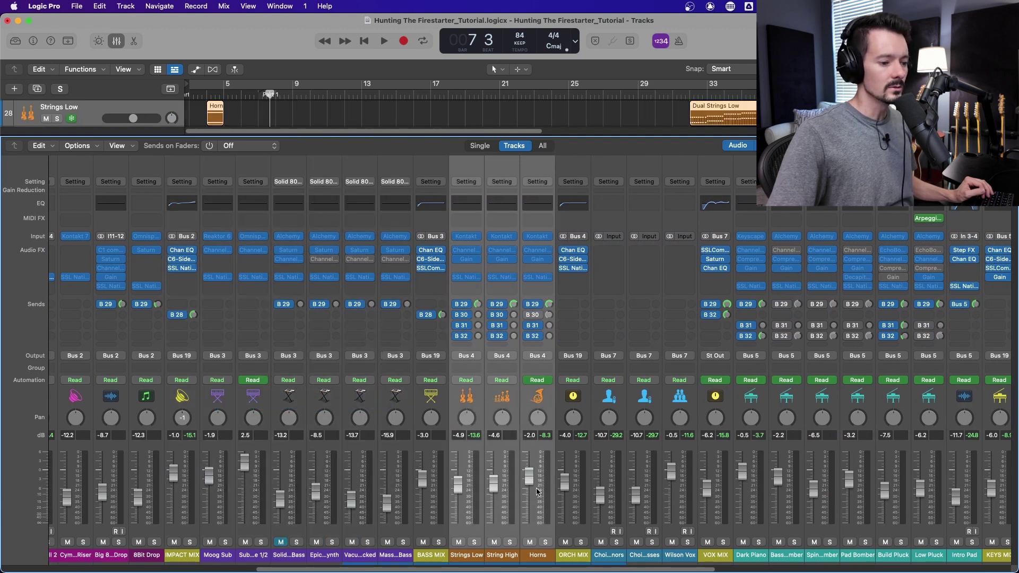
# Review the vocal channels from Choir Tenors through Wilson Vox, plus their VOX MIX bus
pyautogui.moveTo(545, 571); pyautogui.dragTo(625, 571)
pyautogui.moveTo(427, 397); pyautogui.dragTo(517, 401)
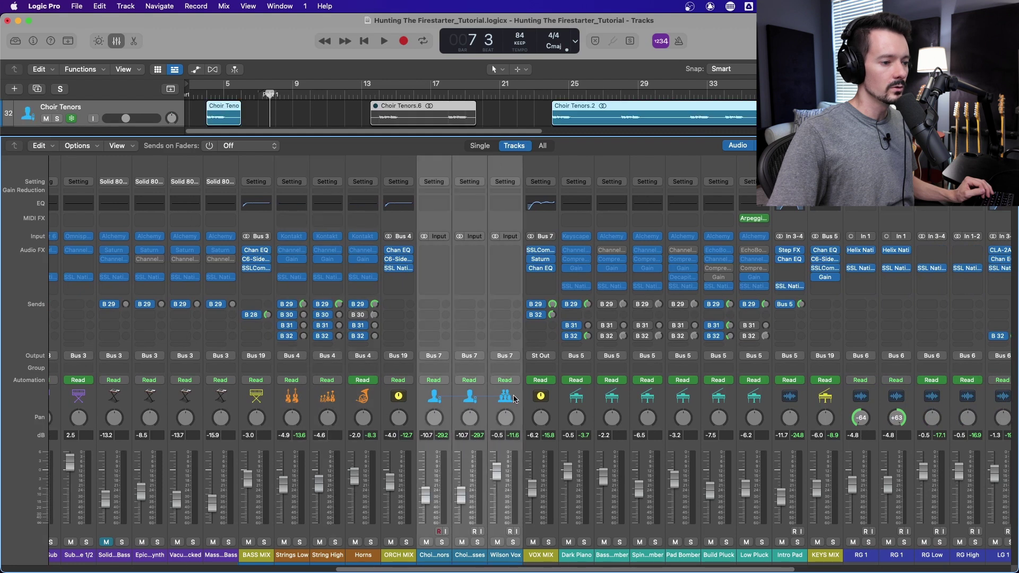
pyautogui.click(535, 399)
# Review the keys channels from Dark Piano through Intro Pad, and the guitar channels from RG 1 through the GTR MIX bus
pyautogui.moveTo(500, 571); pyautogui.dragTo(580, 571)
pyautogui.moveTo(399, 401); pyautogui.dragTo(621, 401)
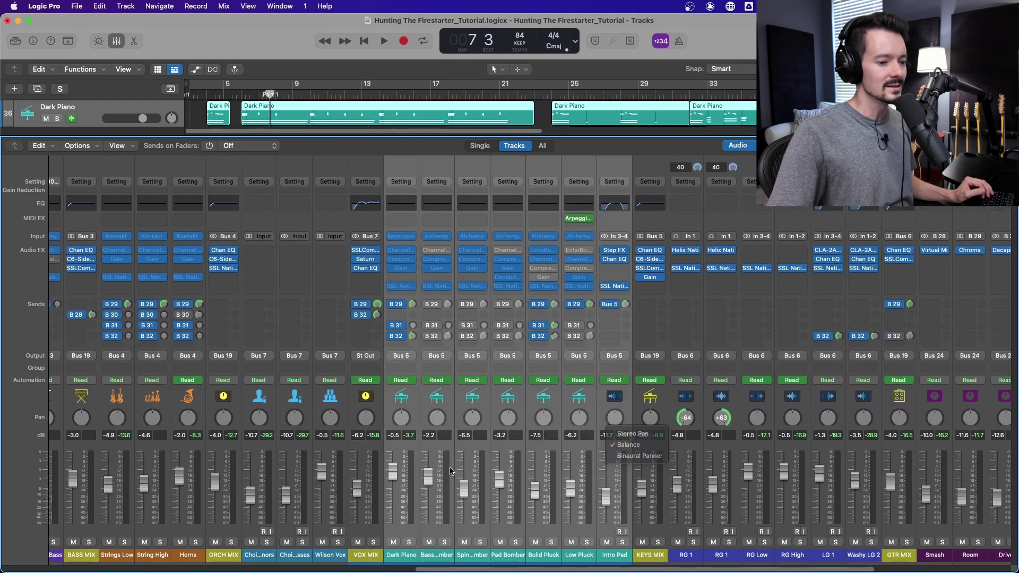
pyautogui.moveTo(694, 396); pyautogui.dragTo(878, 395)
pyautogui.click(891, 396)
# Examine the effects return channels Smash, Room, Drive, Delay and Wash, and the FX MIX bus that collects them
pyautogui.moveTo(544, 571); pyautogui.dragTo(679, 571)
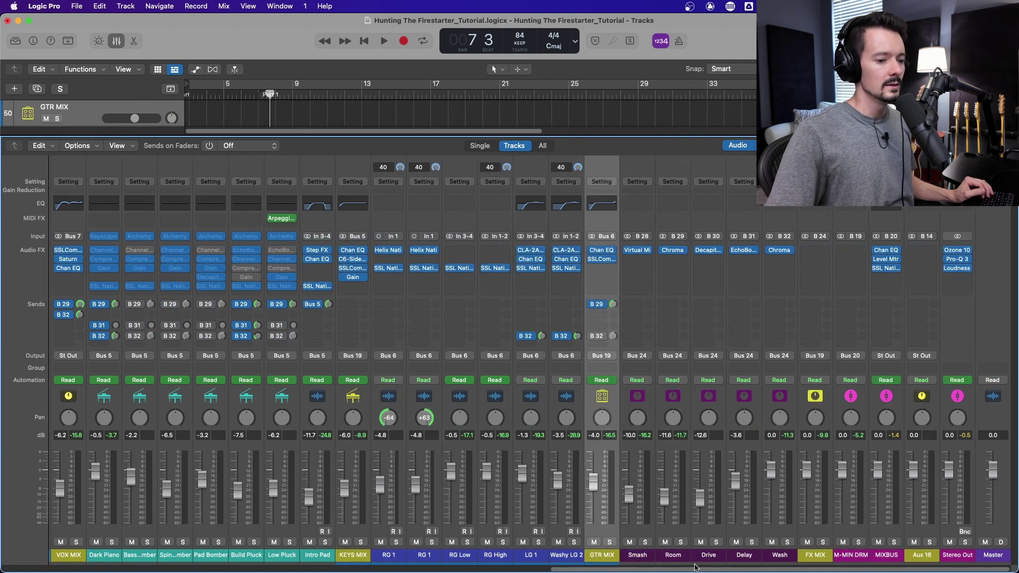
pyautogui.moveTo(647, 402); pyautogui.dragTo(756, 409)
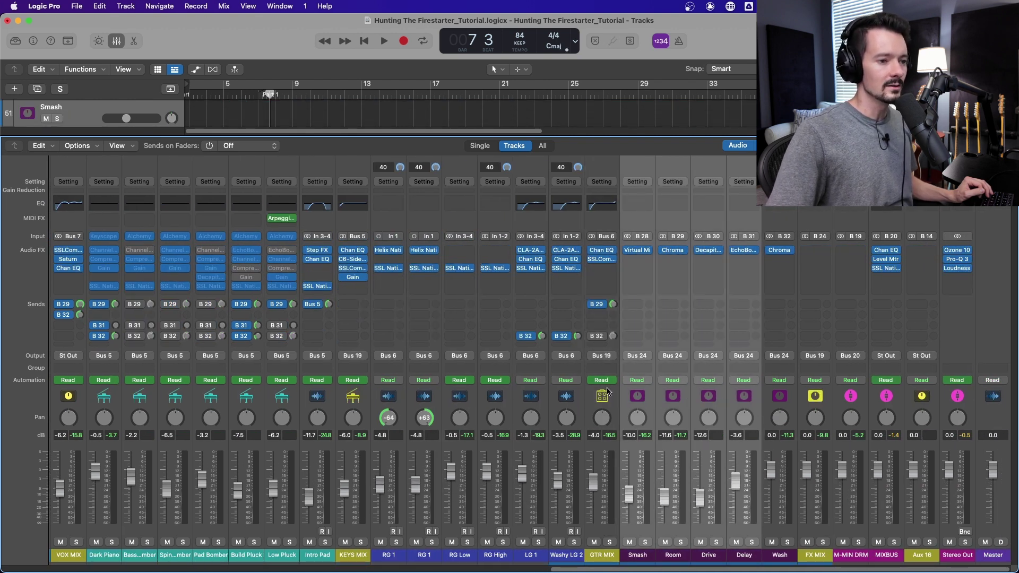
pyautogui.moveTo(636, 393); pyautogui.dragTo(635, 393)
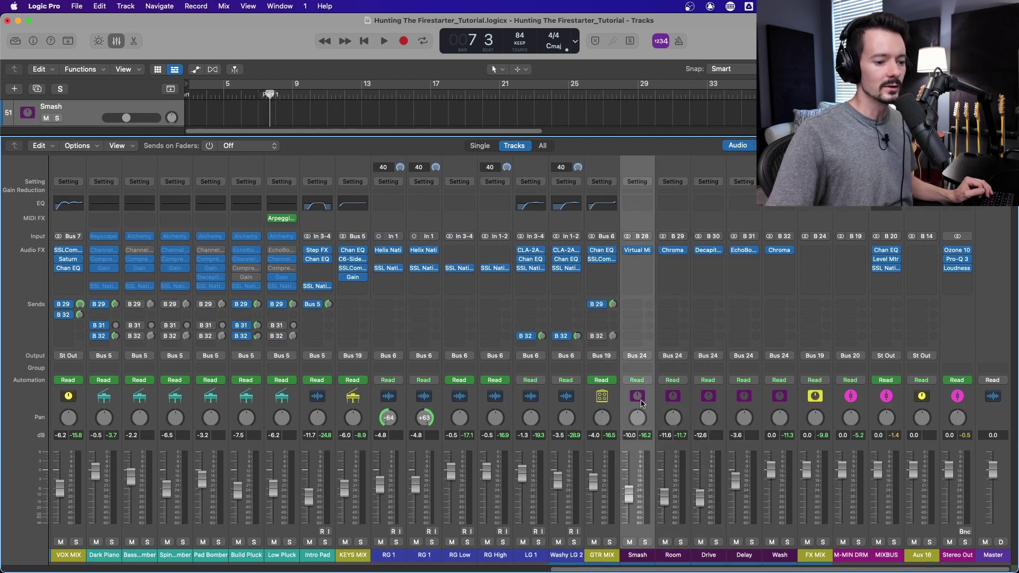
pyautogui.click(708, 400)
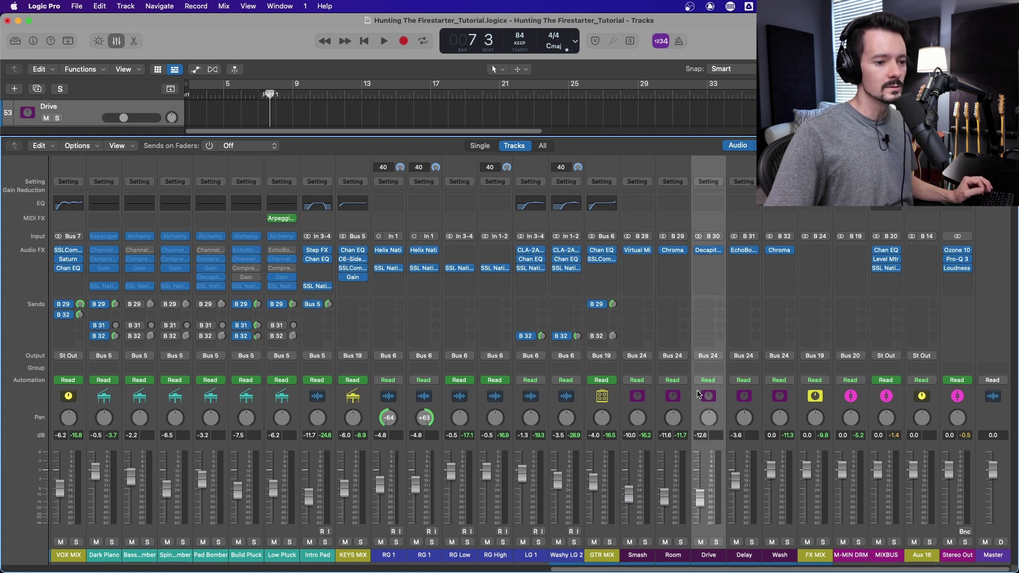
pyautogui.click(752, 397)
pyautogui.click(780, 401)
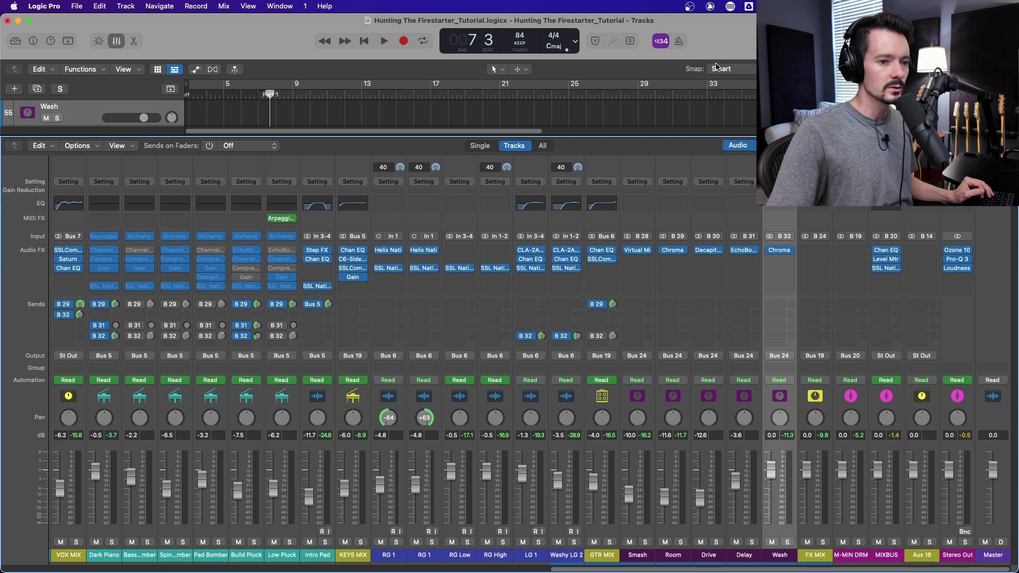
pyautogui.click(822, 399)
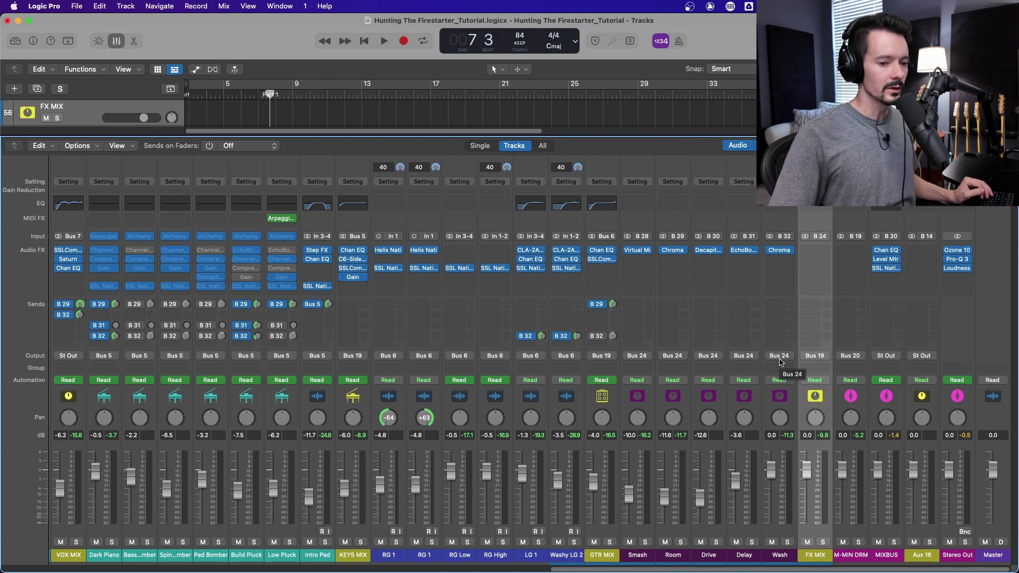
# Inspect the M-MIN DRM, MIXBUS and Stereo Out channels at the end of the signal chain, and close the mixer
pyautogui.click(851, 396)
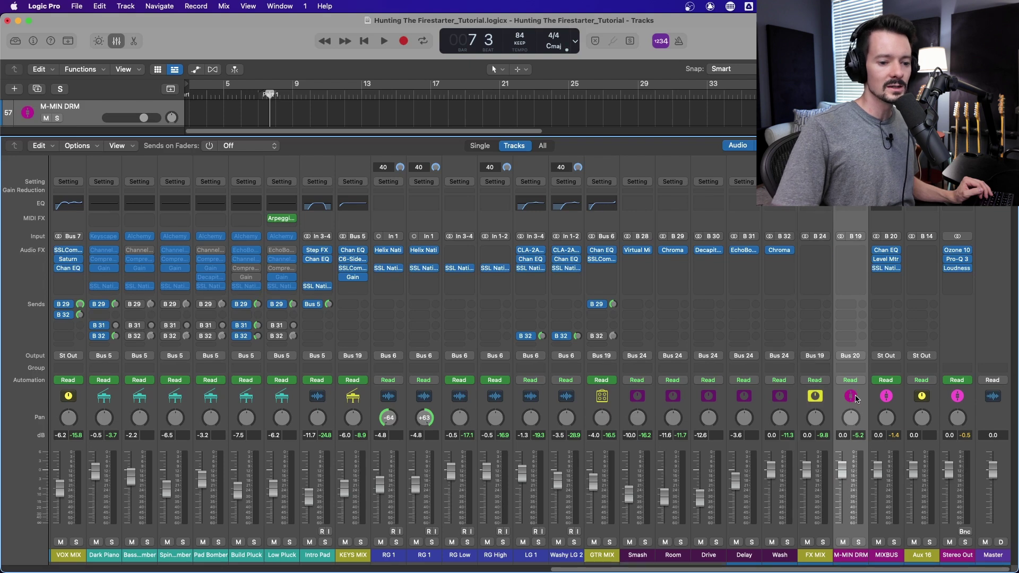
pyautogui.click(891, 399)
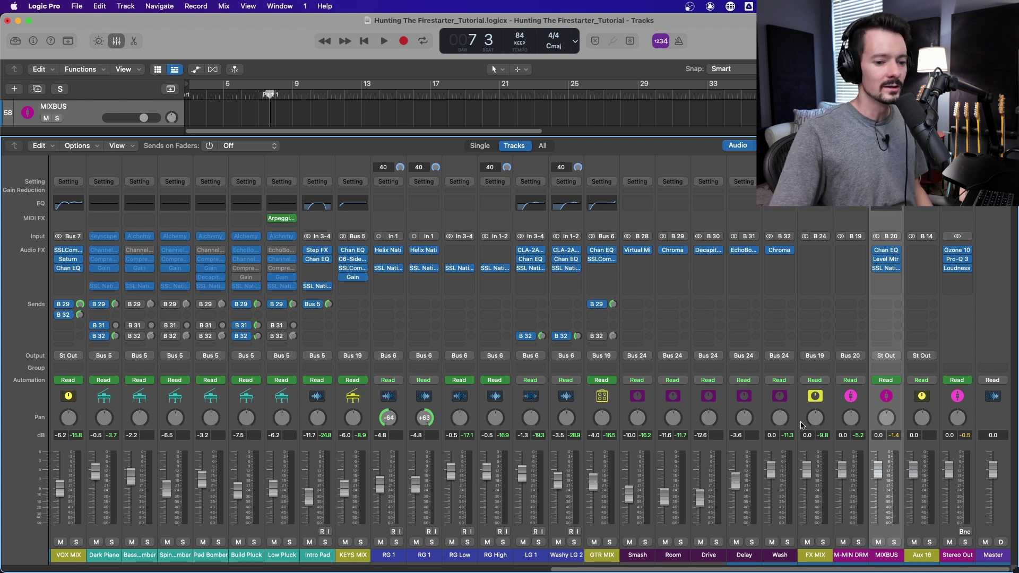
pyautogui.click(963, 393)
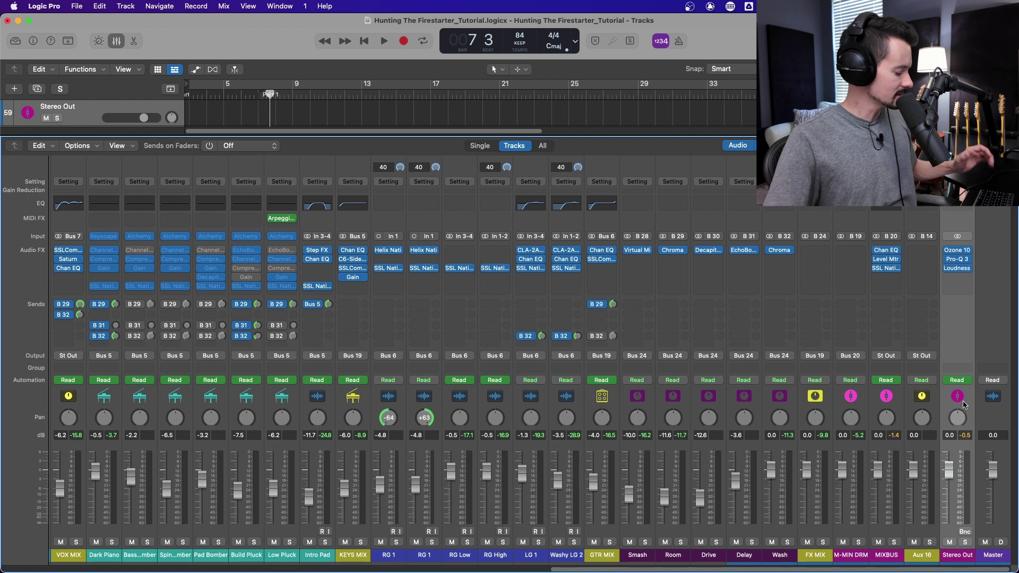
pyautogui.press('x')
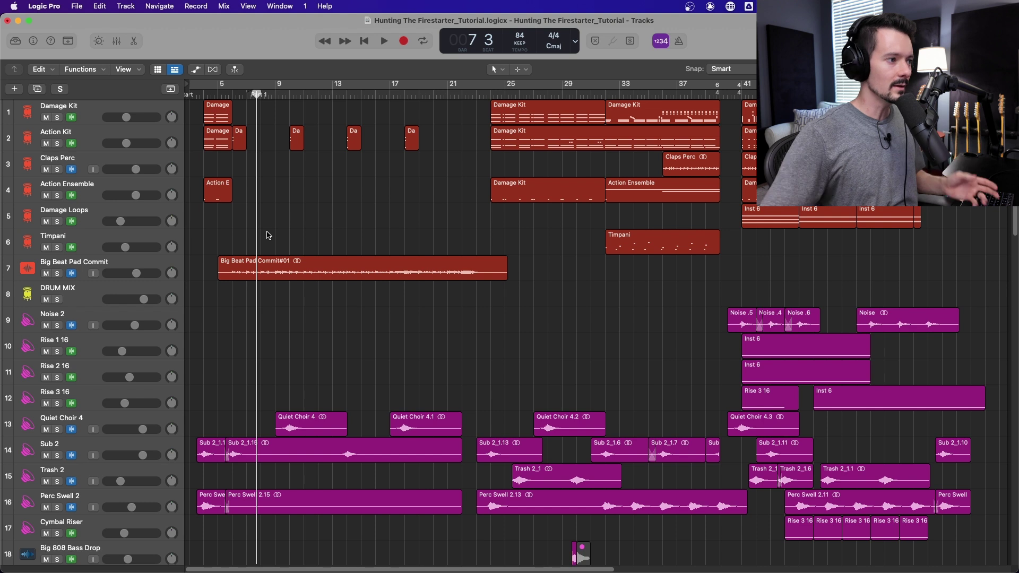
# Solo the Wilson Vox track and play its first region from bar 3 beat 3, stopping in bar 5
pyautogui.moveTo(255, 95); pyautogui.dragTo(196, 105)
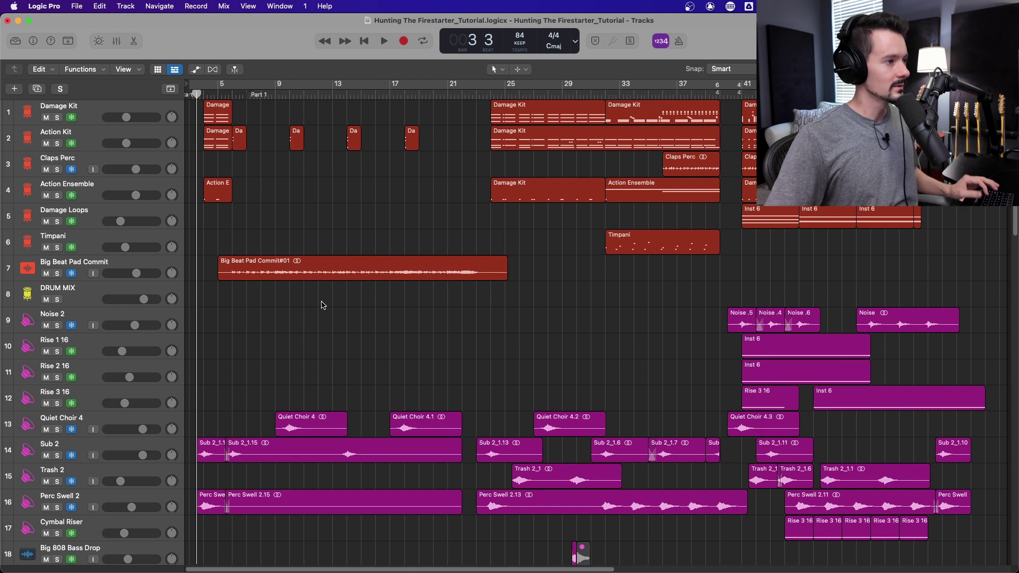
pyautogui.scroll(-15, 300, 285)
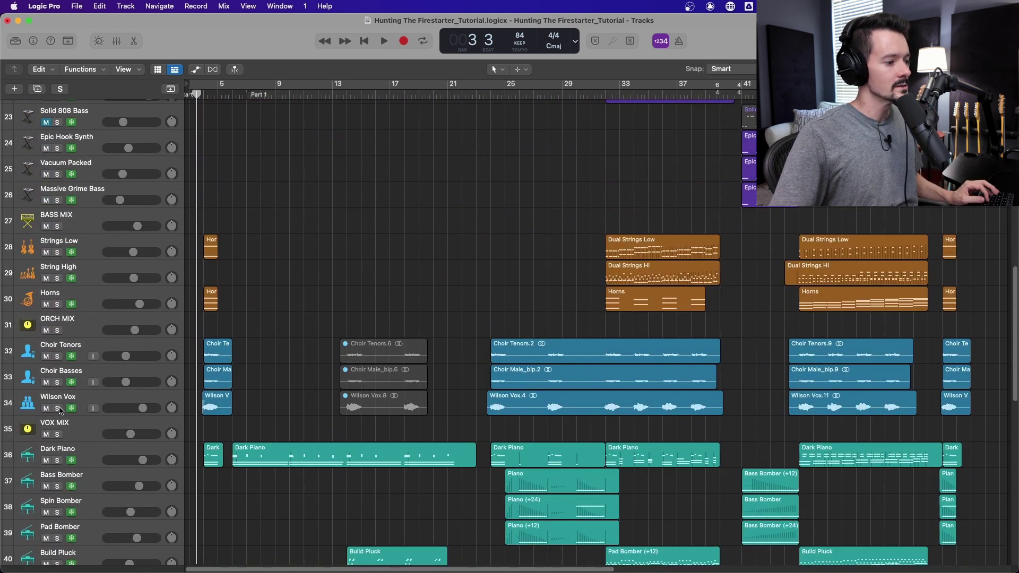
pyautogui.click(57, 409)
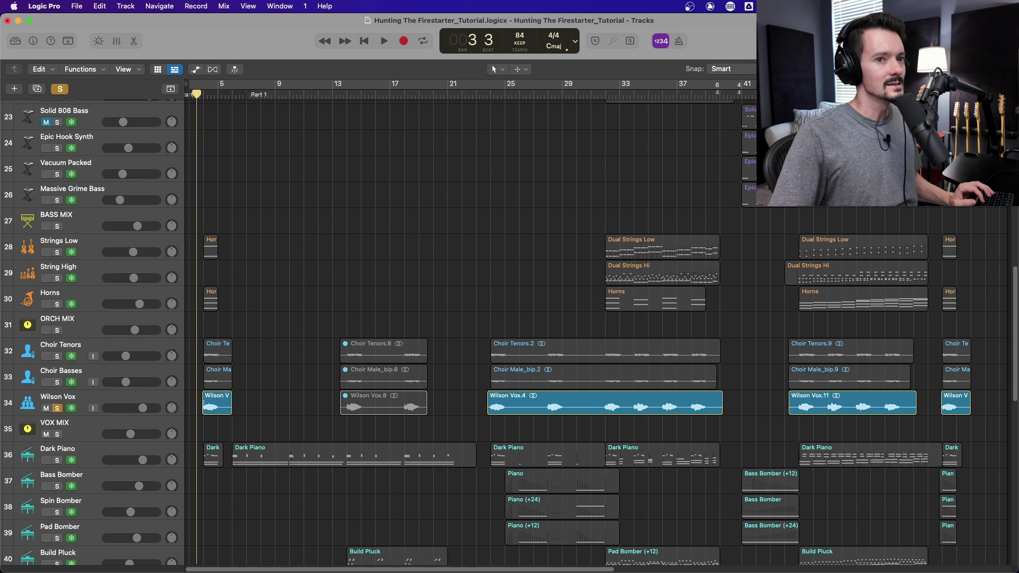
pyautogui.press('super+Right')
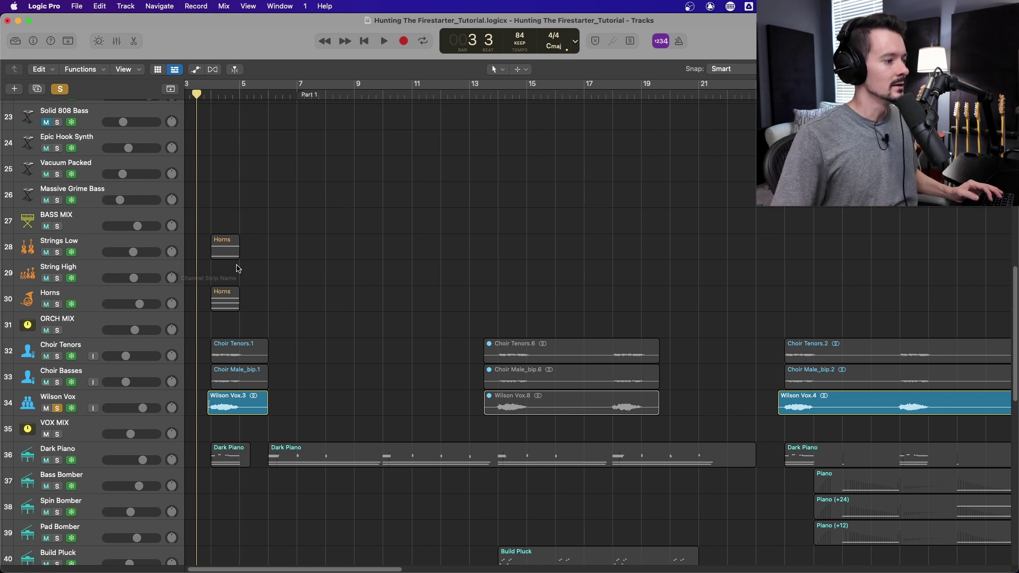
pyautogui.press('space')
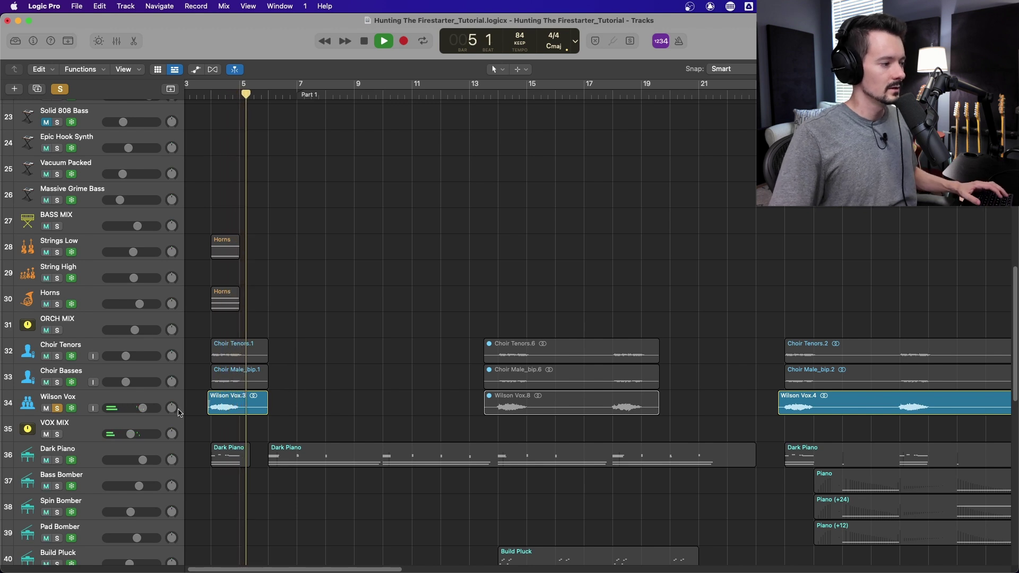
pyautogui.press('space')
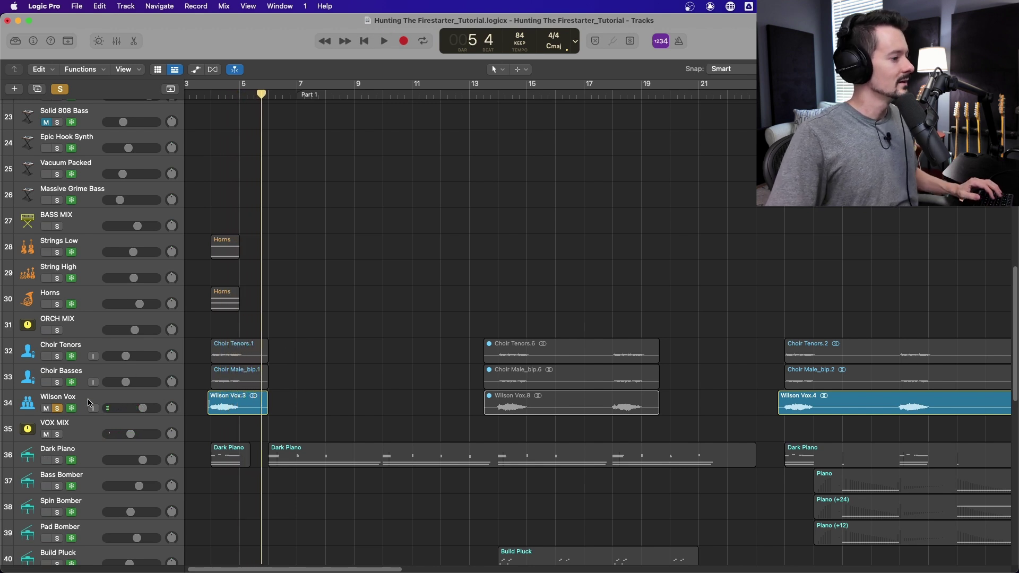
# Show the mixer and review the ChromaVerb settings on the Room return channel, moving the plug-in window clear and closing it
pyautogui.click(85, 413)
pyautogui.press('x')
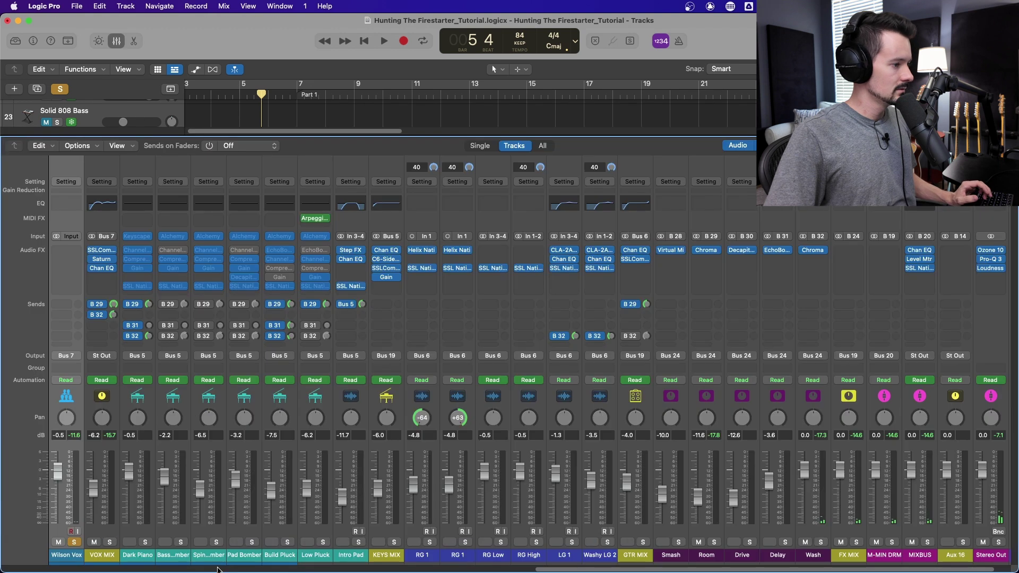
pyautogui.click(673, 250)
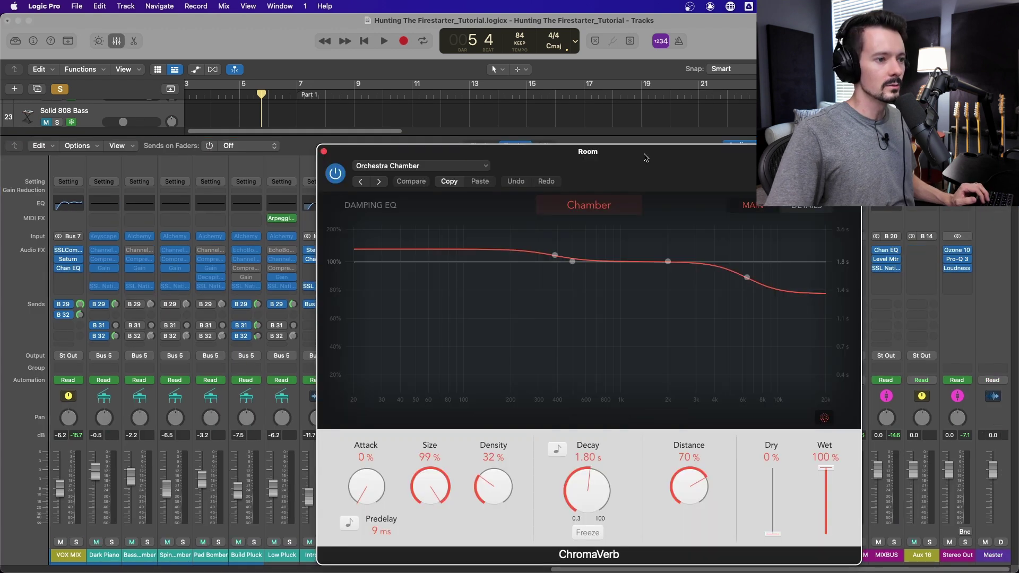
pyautogui.moveTo(646, 155); pyautogui.dragTo(483, 96)
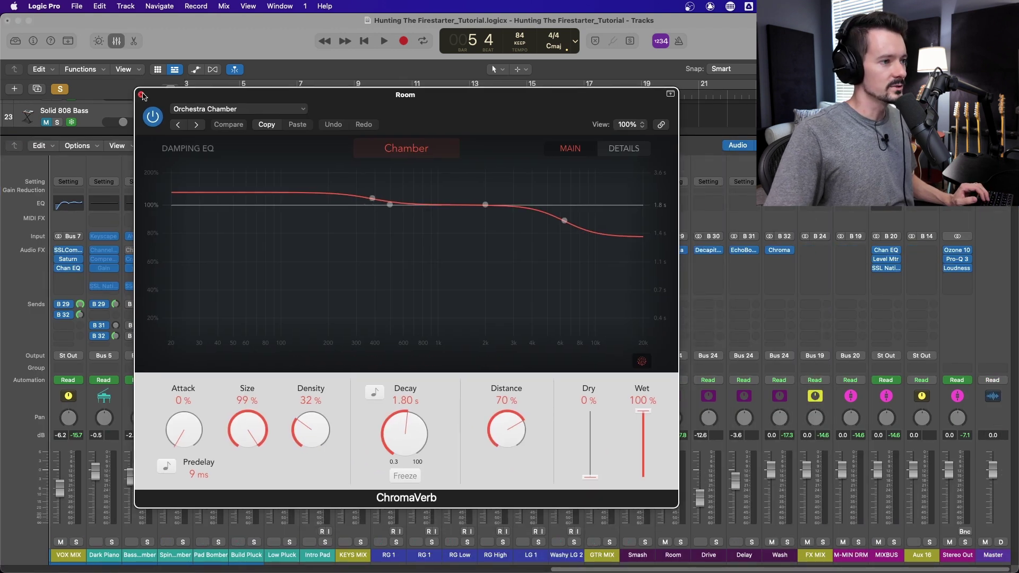
pyautogui.click(141, 94)
# Review the ChromaVerb settings on the Wash return channel, and close the plug-in and the mixer
pyautogui.click(781, 253)
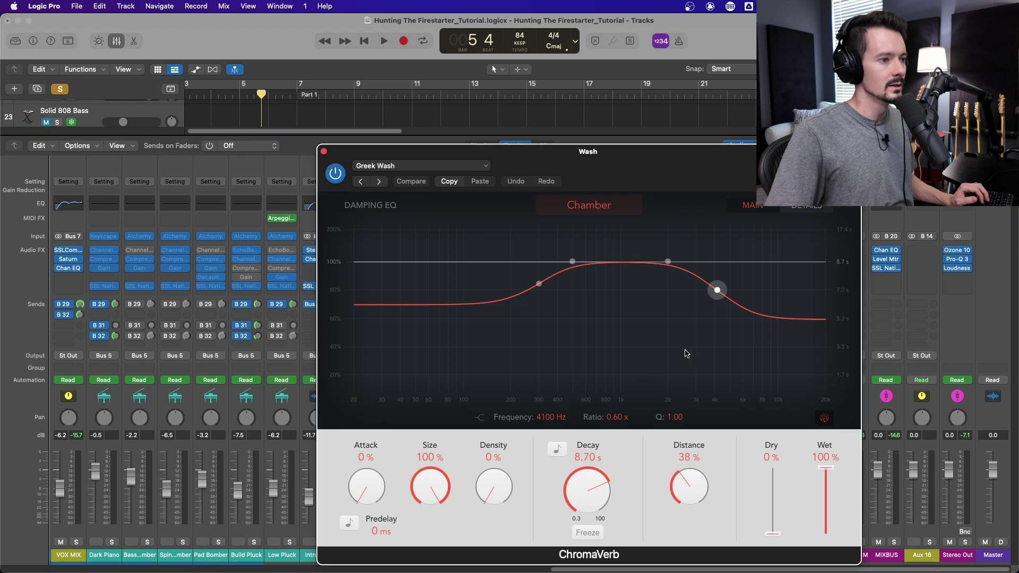
pyautogui.click(324, 152)
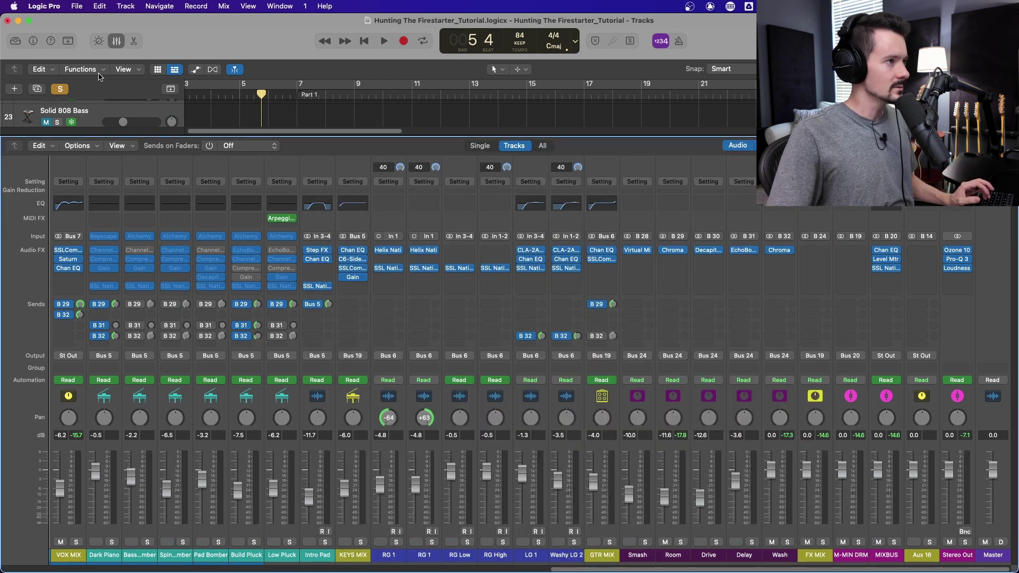
pyautogui.click(116, 41)
# Solo Choir Tenors and Choir Basses, unsolo Wilson Vox, and set the playhead at bar 4
pyautogui.click(56, 385)
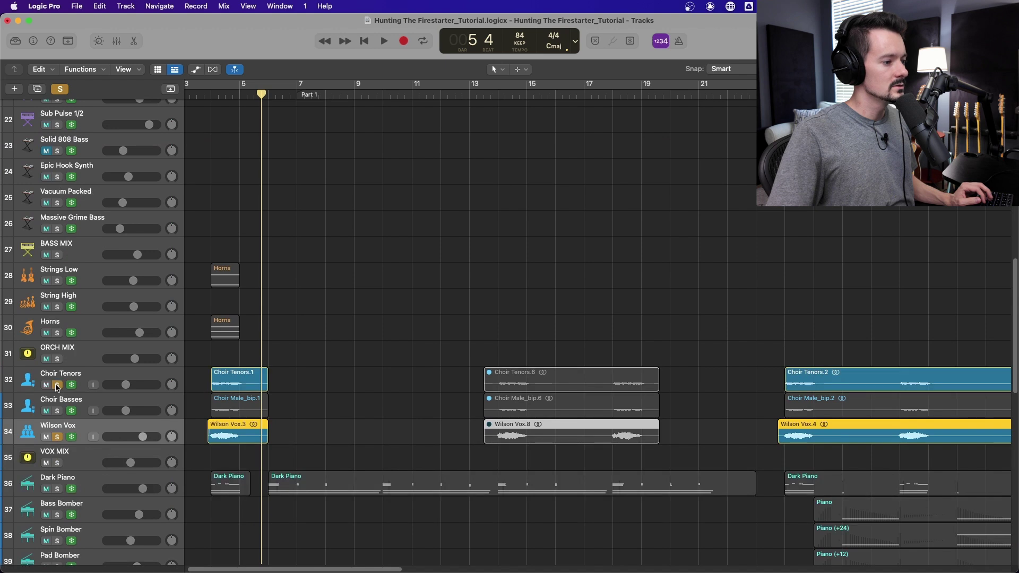
pyautogui.click(57, 411)
pyautogui.click(58, 437)
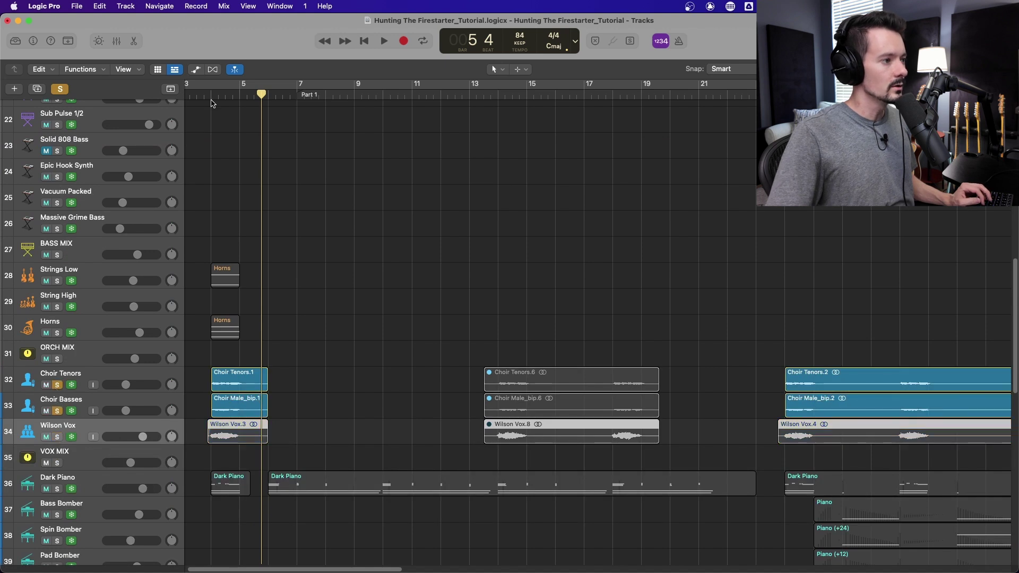
pyautogui.click(211, 101)
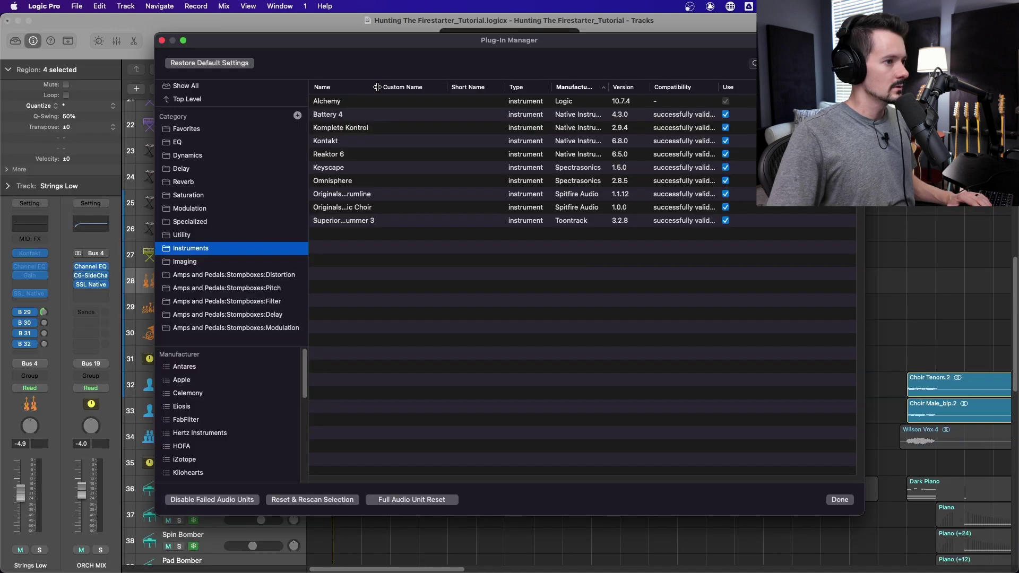
# Widen the plug-in name column to read the instrument names, highlight Originals - Epic Choir, and close the Plug-In Manager
pyautogui.moveTo(377, 87); pyautogui.dragTo(433, 87)
pyautogui.click(381, 209)
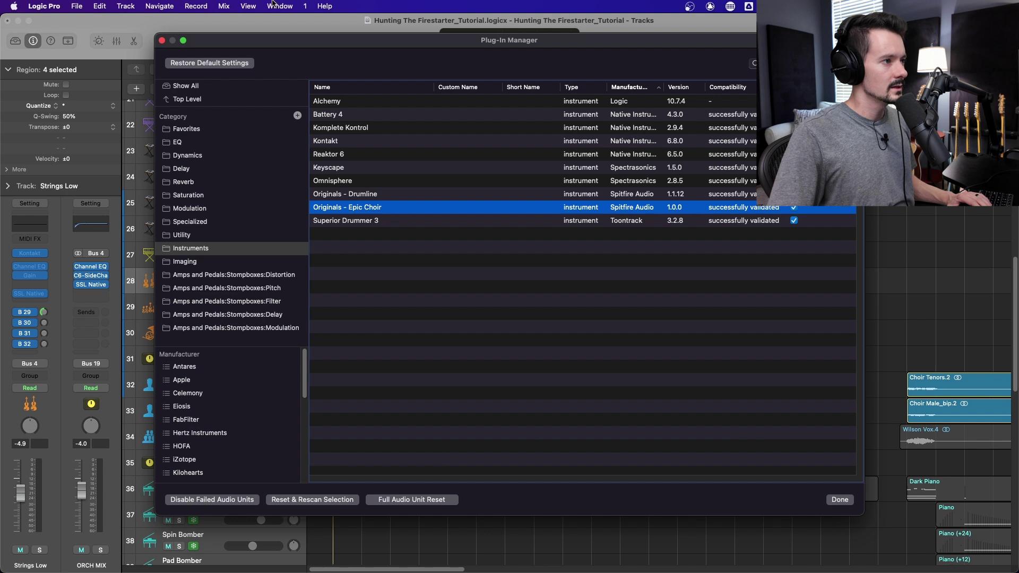
pyautogui.click(162, 40)
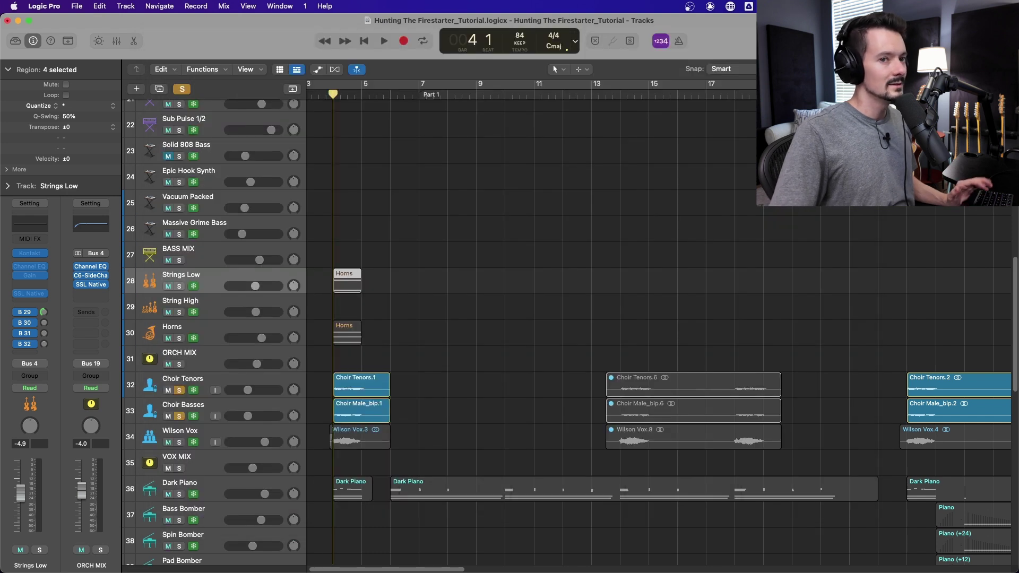
# Unsolo Choir Basses and audition the Choir Tenors track alone around bar 4, stopping before bar 5
pyautogui.press('super+Right')
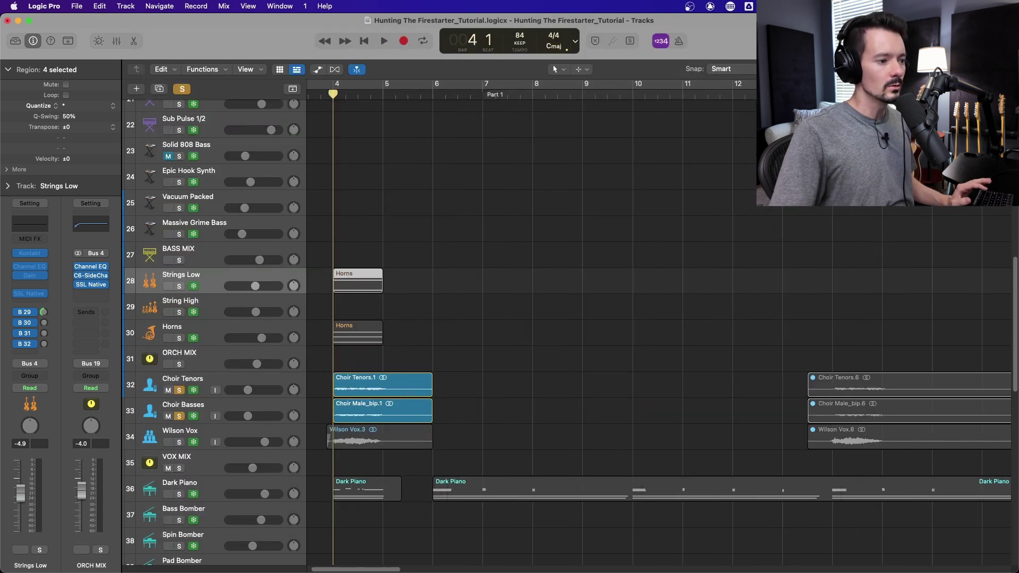
pyautogui.click(183, 418)
pyautogui.click(218, 383)
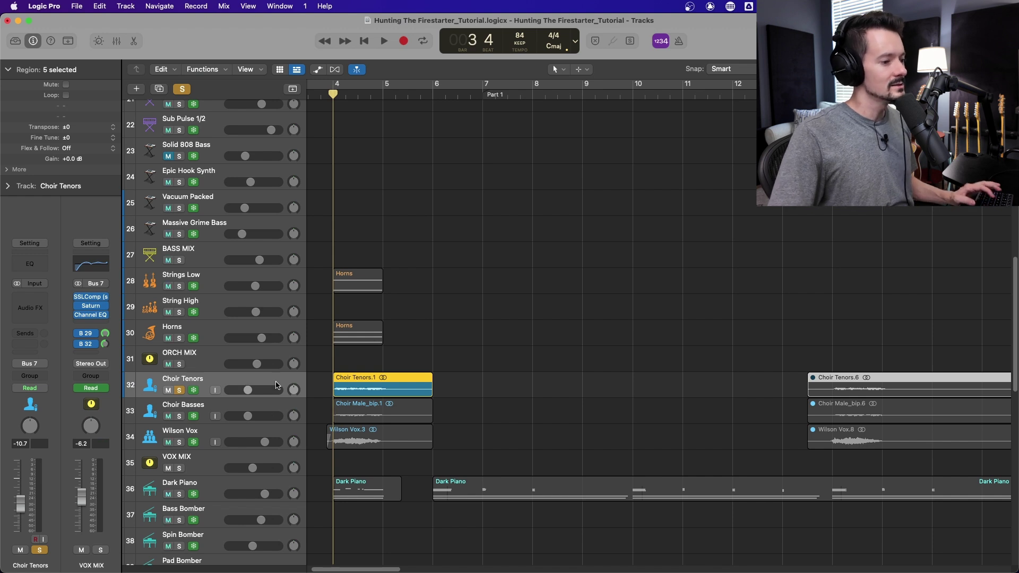
pyautogui.press('space')
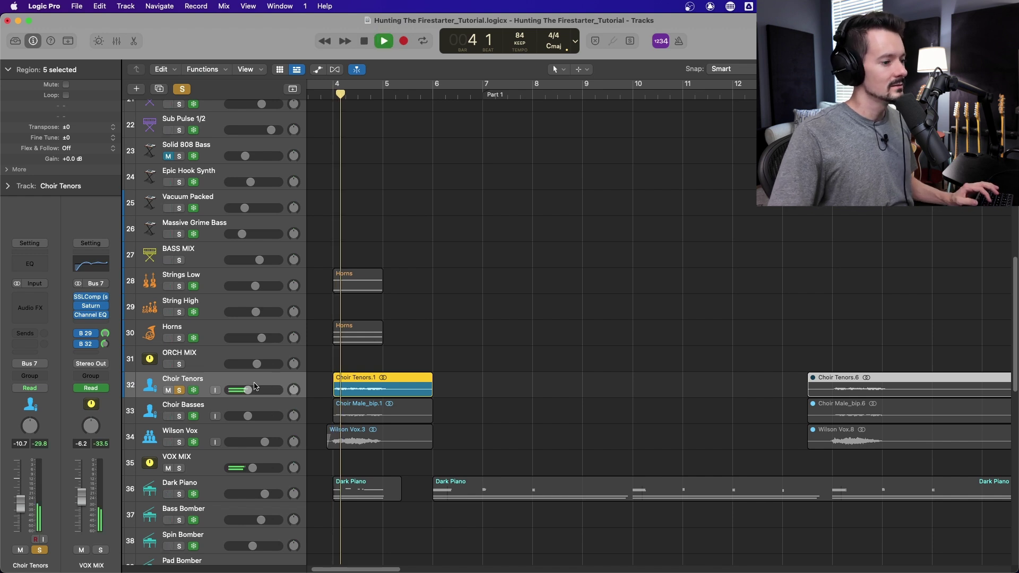
pyautogui.press('space')
# Switch the solo from Choir Tenors to Choir Basses and audition the basses in bar 4
pyautogui.click(179, 416)
pyautogui.click(179, 390)
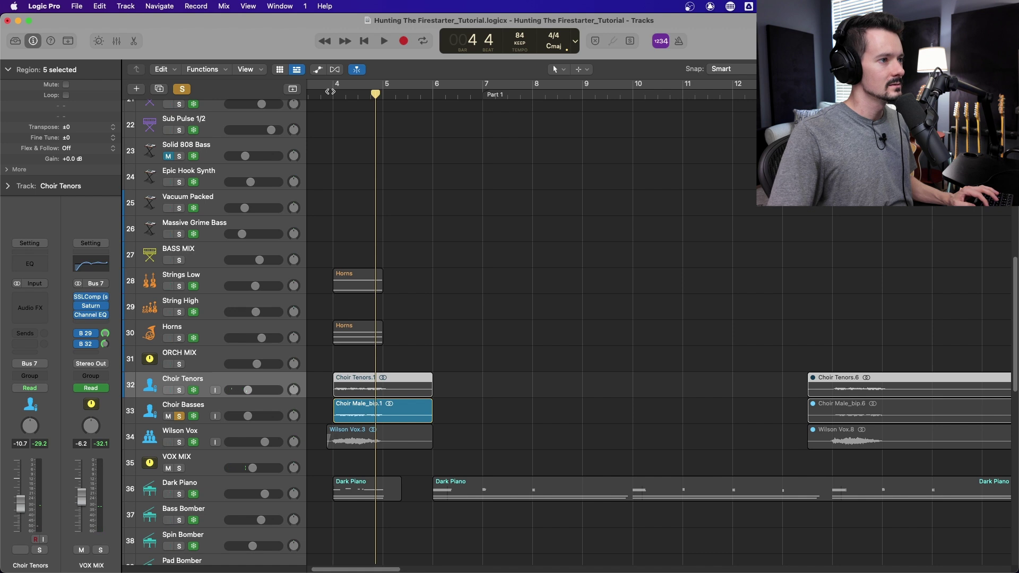
pyautogui.press('space')
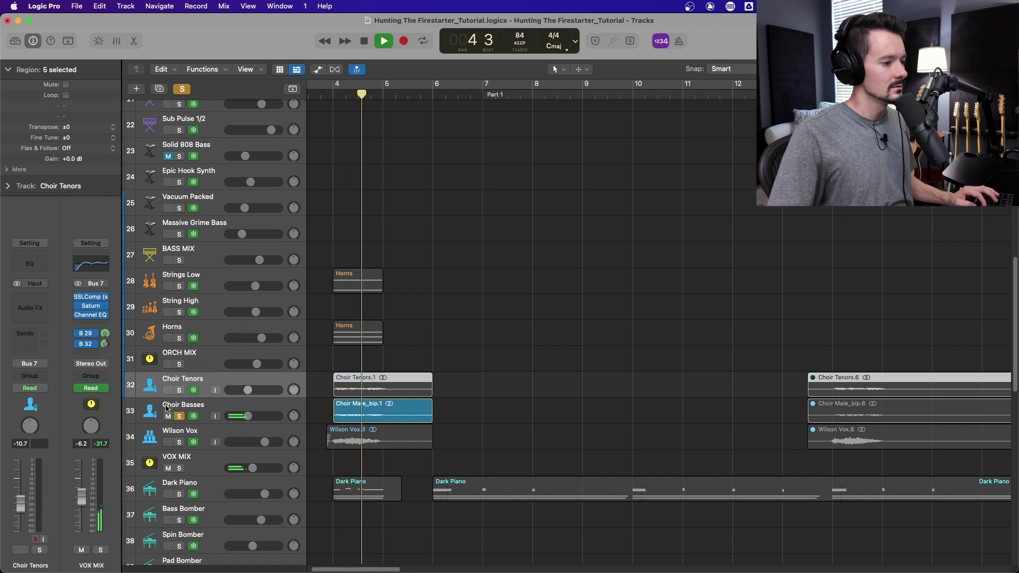
# Solo Choir Tenors and Wilson Vox together with Choir Basses, and play briefly from bar 4
pyautogui.press('s')
pyautogui.press('space')
pyautogui.click(334, 97)
pyautogui.press('space')
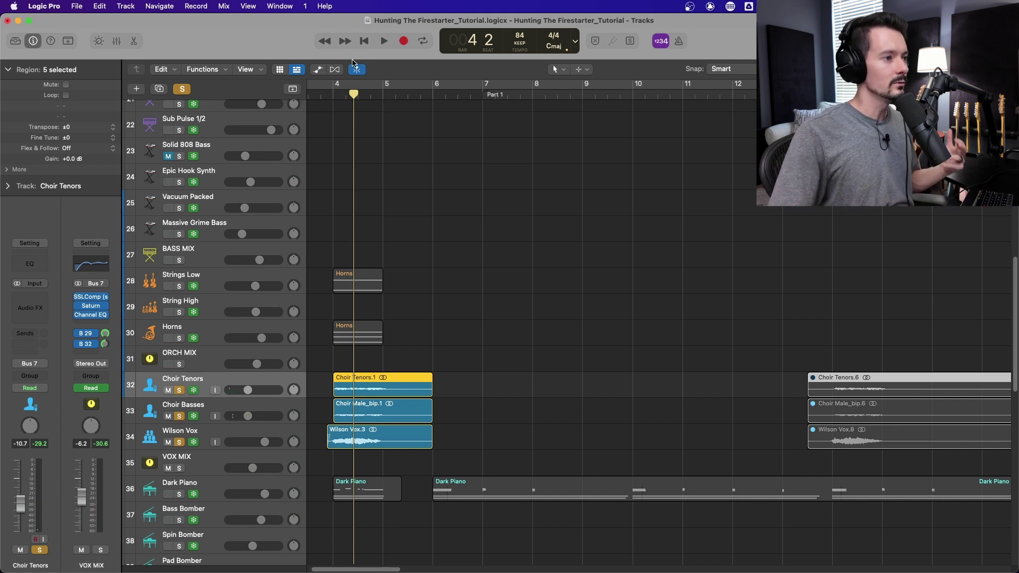
# Play the three soloed vocal tracks together from bar 3 beat 4, stopping in bar 5
pyautogui.click(329, 96)
pyautogui.moveTo(335, 95); pyautogui.dragTo(328, 94)
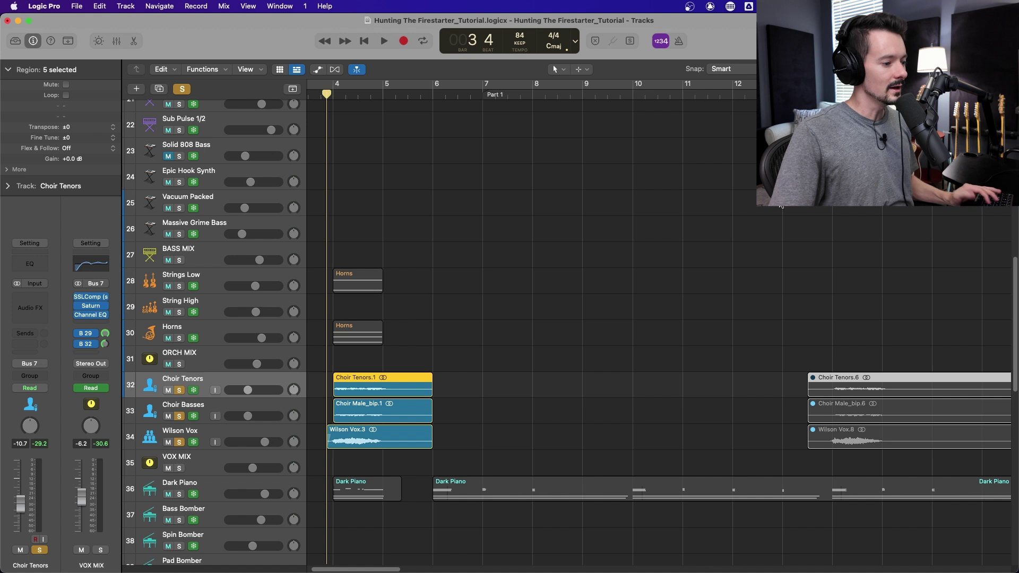
pyautogui.press('space')
pyautogui.scroll(-2, 664, 183)
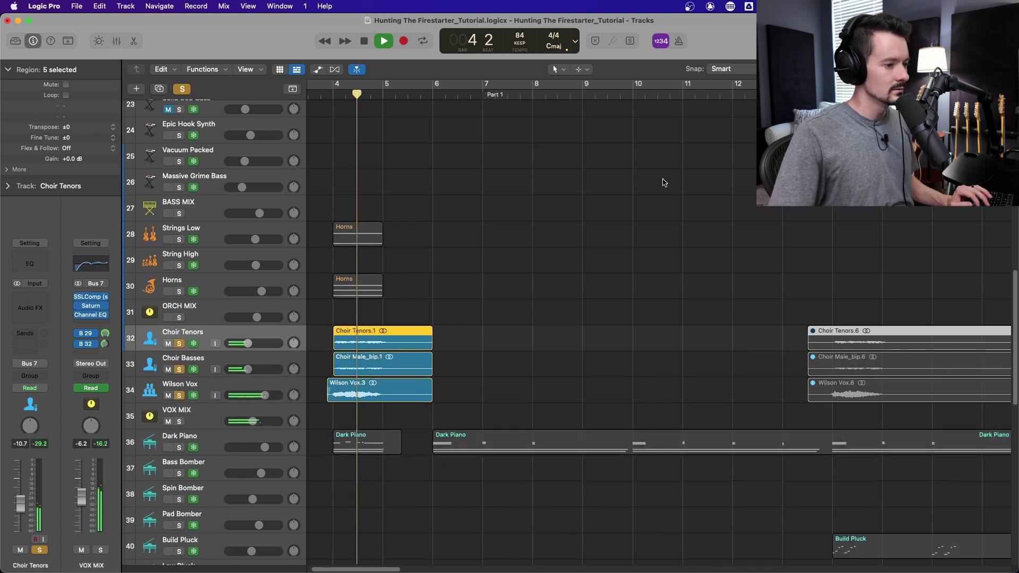
pyautogui.scroll(-1, 664, 183)
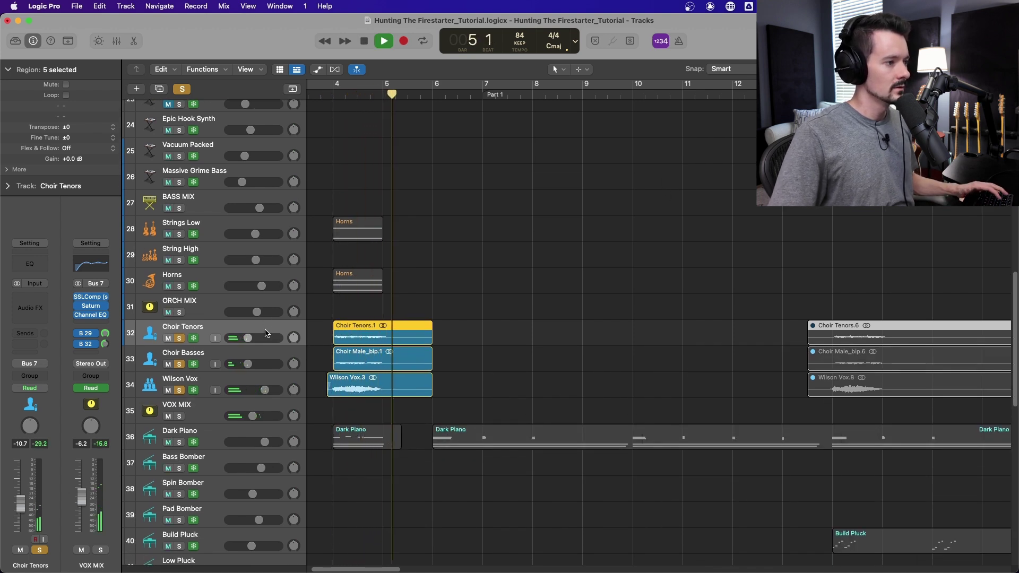
pyautogui.press('space')
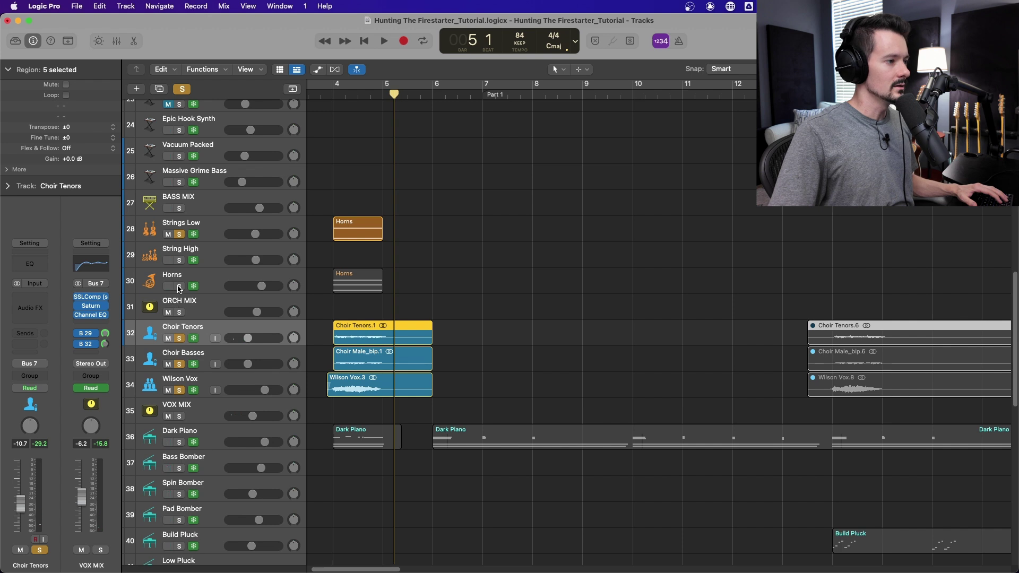
# Add Strings Low and Horns to the soloed vocal tracks and play the intro through bar 4 into bar 5
pyautogui.press('space')
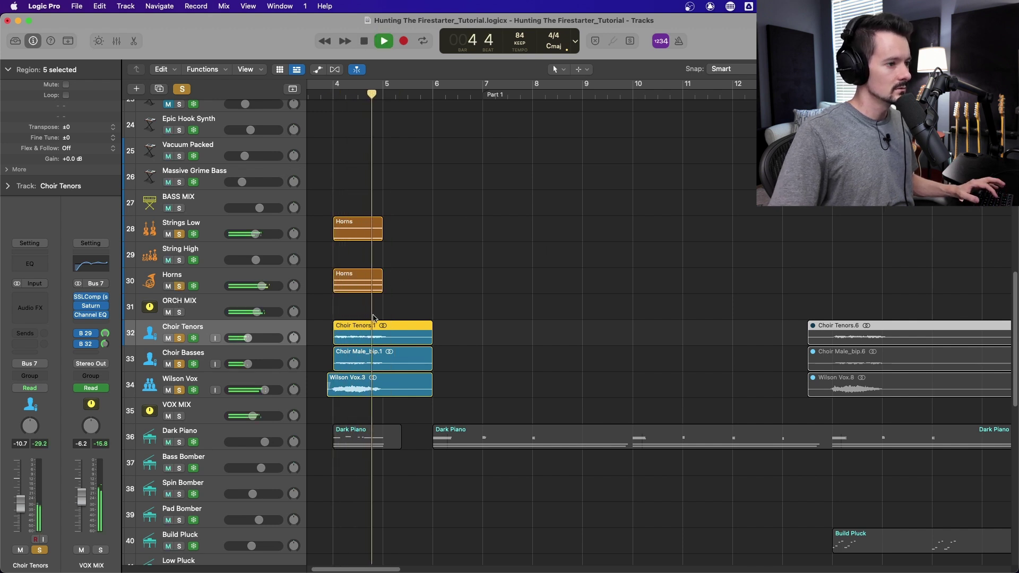
pyautogui.scroll(8, 386, 406)
pyautogui.scroll(-8, 386, 406)
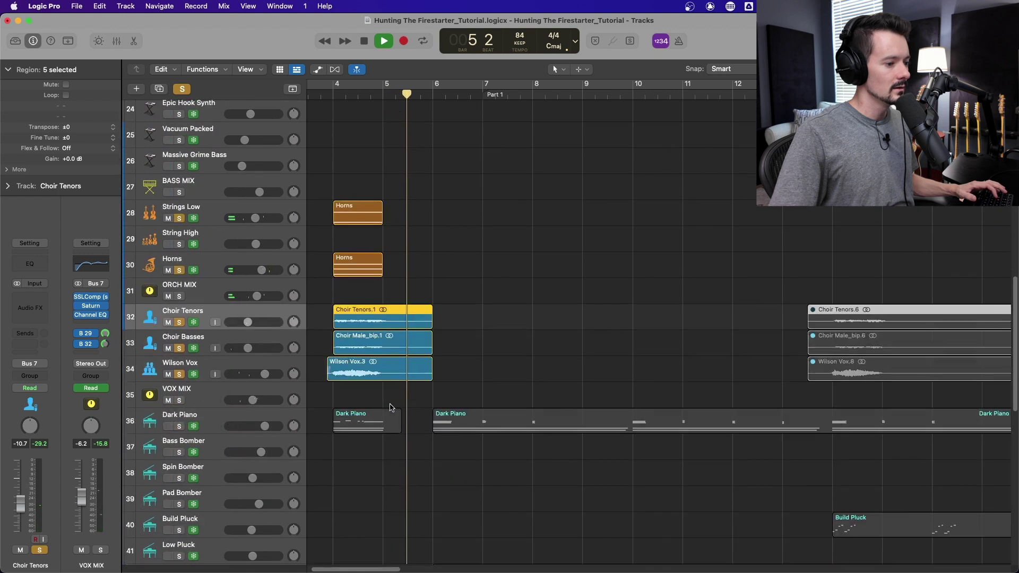
pyautogui.press('space')
# Solo the Dark Piano track as well, select it, and play the combined layers from bar 4 into bar 5
pyautogui.click(179, 426)
pyautogui.click(337, 84)
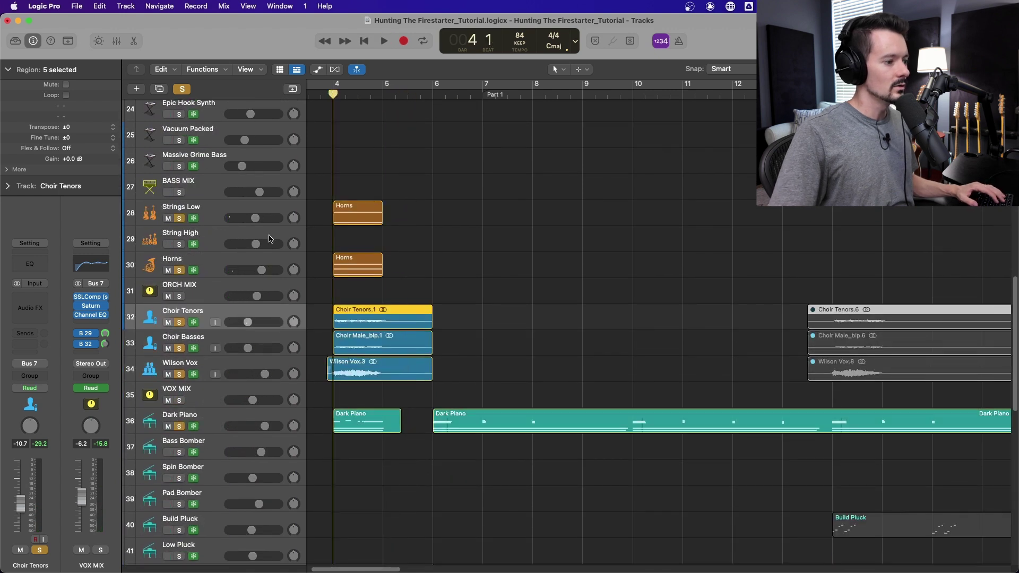
pyautogui.click(209, 431)
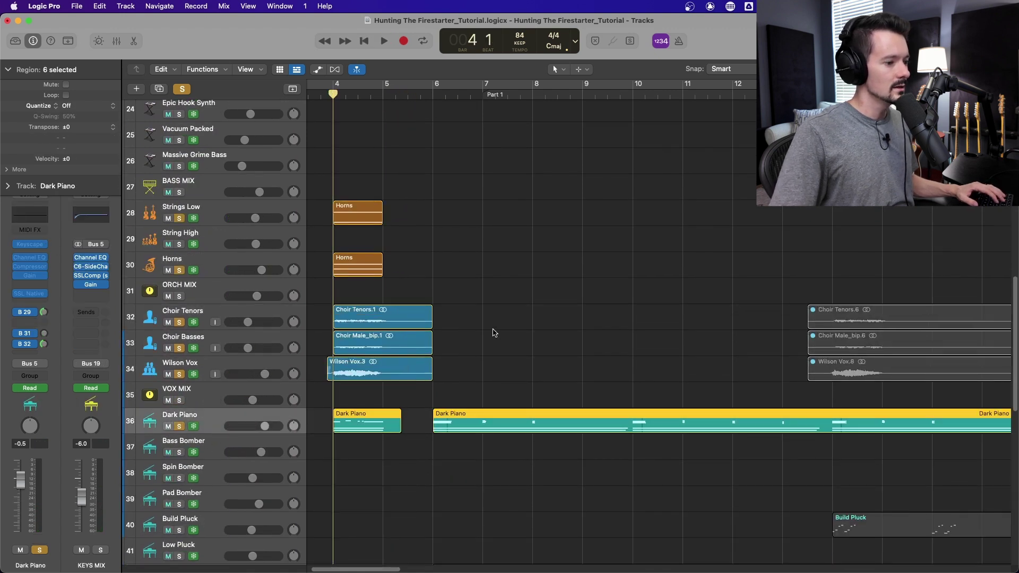
pyautogui.press('space')
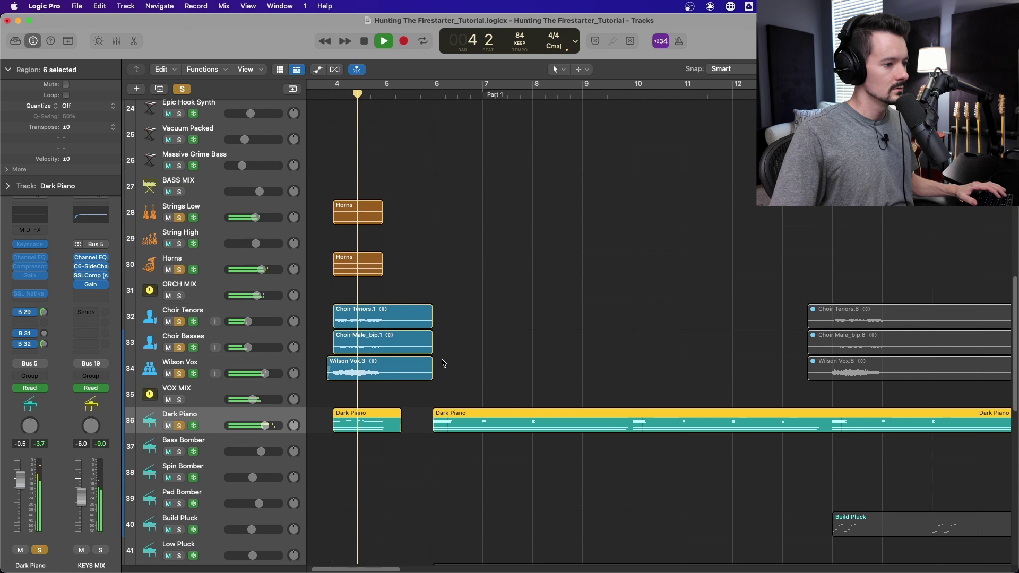
pyautogui.scroll(-1, 441, 361)
pyautogui.scroll(-10, 440, 346)
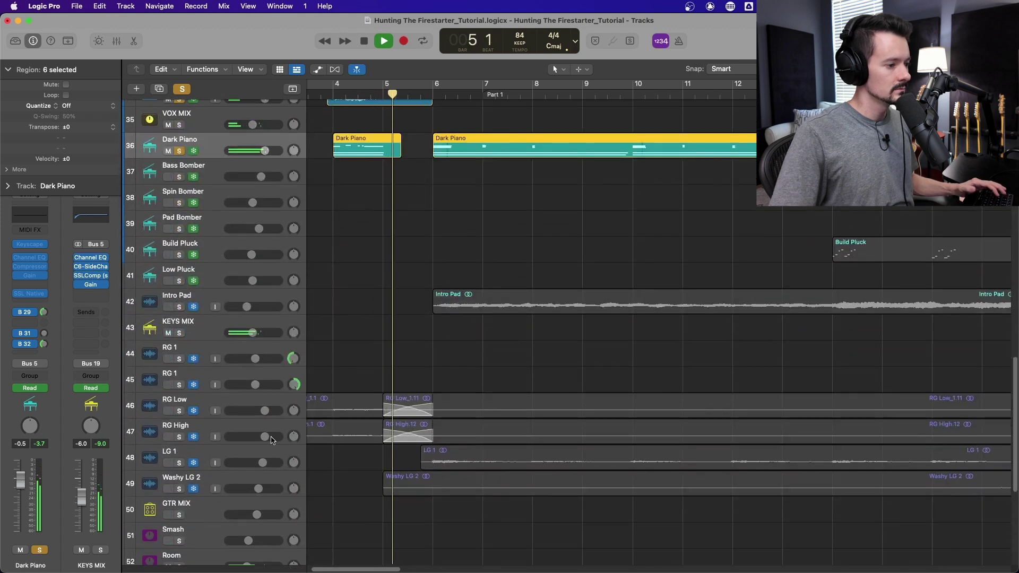
# Add RG Low and RG High to the solo group and play from bar 3 beat 4, stopping in bar 5
pyautogui.moveTo(179, 412); pyautogui.dragTo(181, 437)
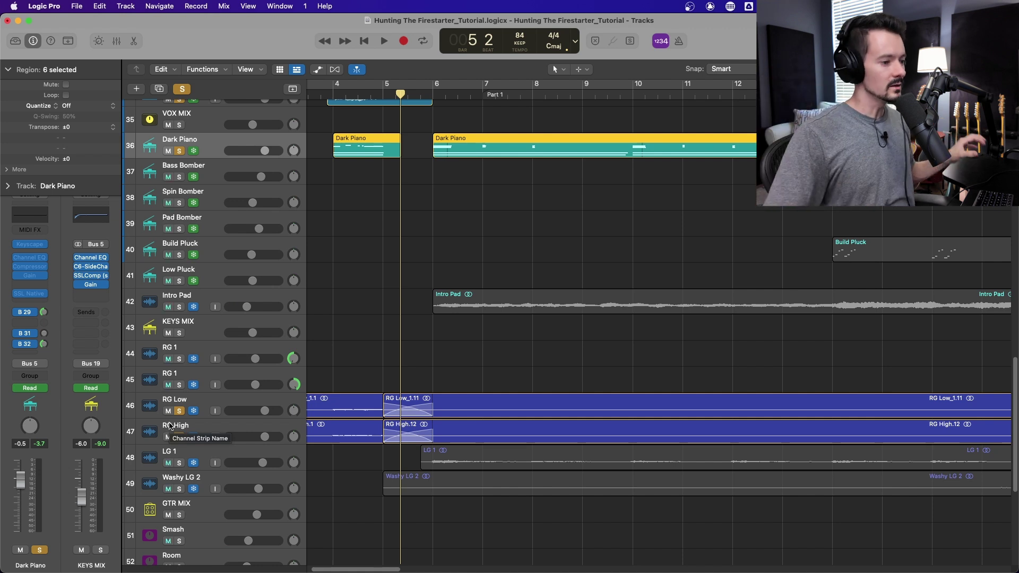
pyautogui.click(320, 95)
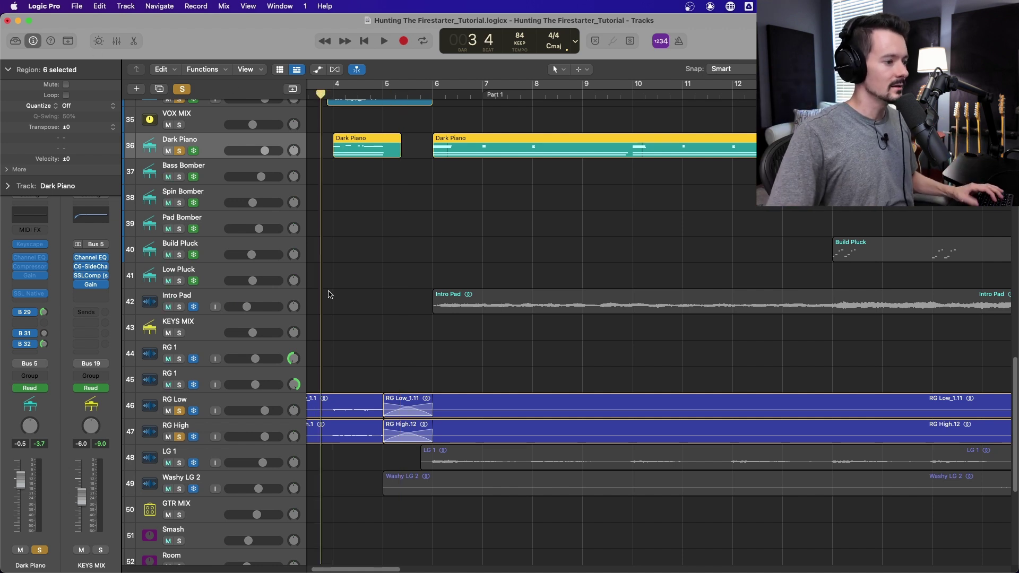
pyautogui.press('space')
pyautogui.scroll(3, 327, 448)
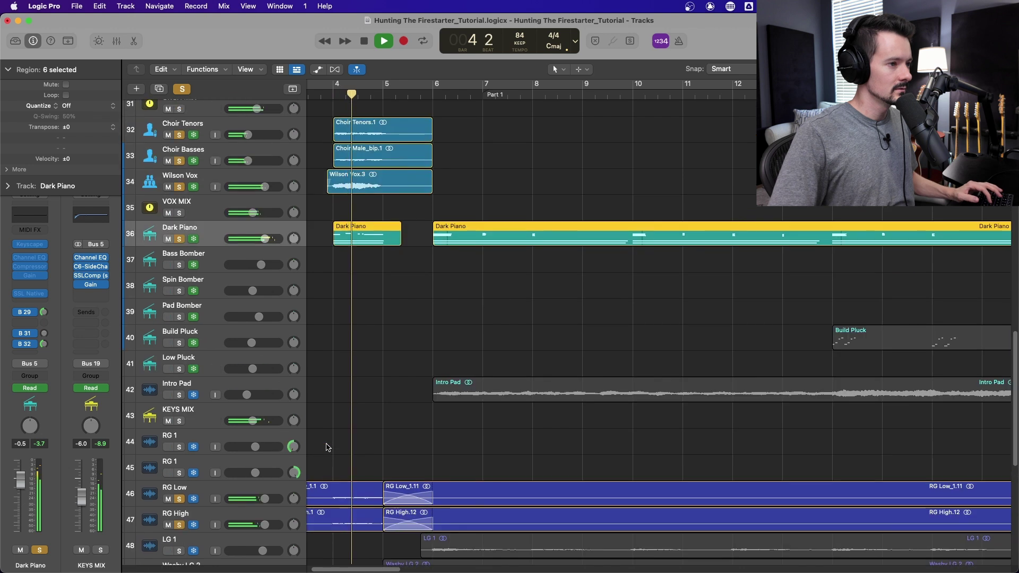
pyautogui.scroll(20, 327, 447)
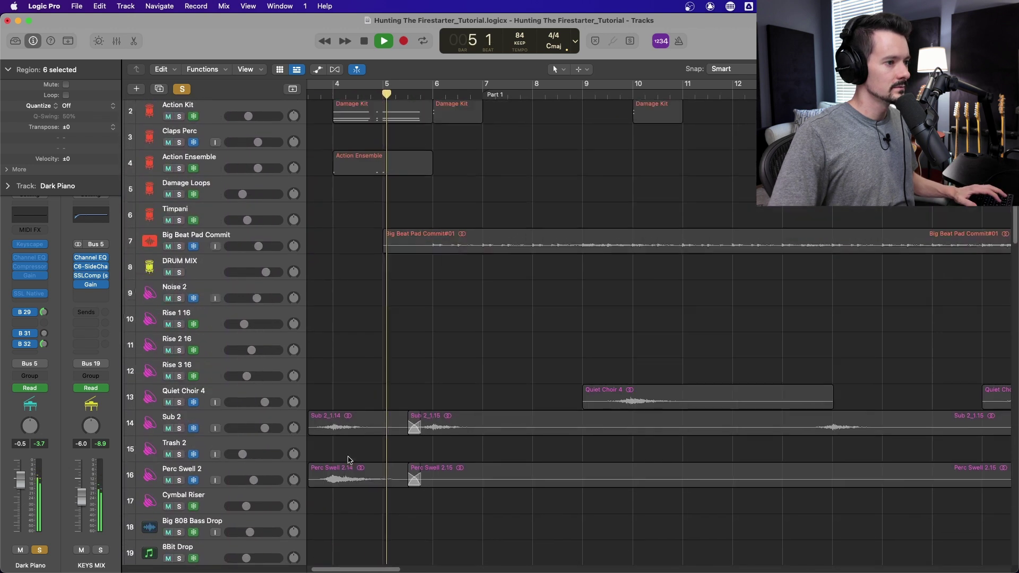
pyautogui.scroll(2, 349, 459)
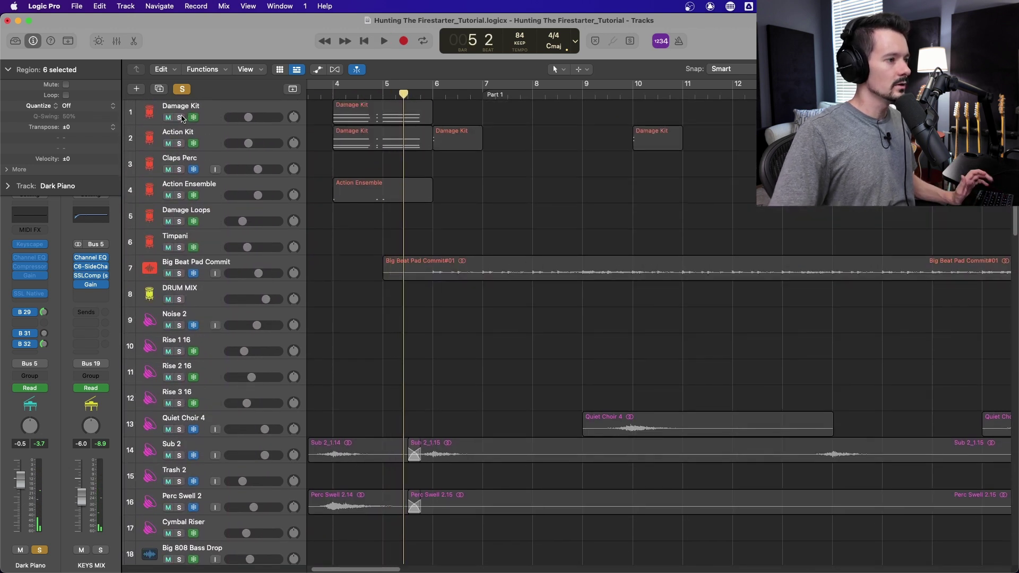
# Solo the drum tracks from Damage Kit through DRUM MIX, select Action Kit, and start playback from bar 3 beat 4
pyautogui.moveTo(181, 118); pyautogui.dragTo(175, 268)
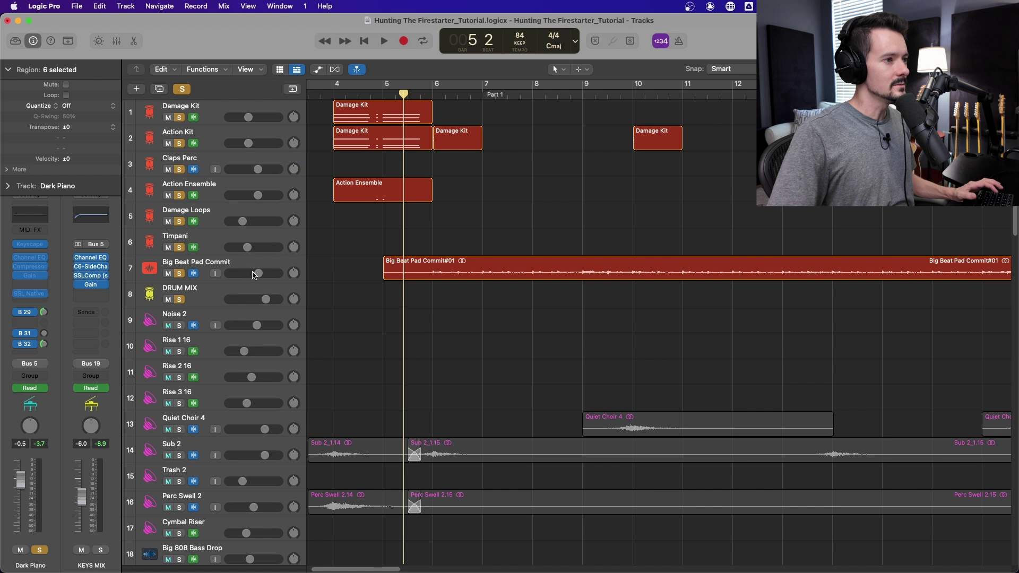
pyautogui.click(329, 91)
pyautogui.click(213, 107)
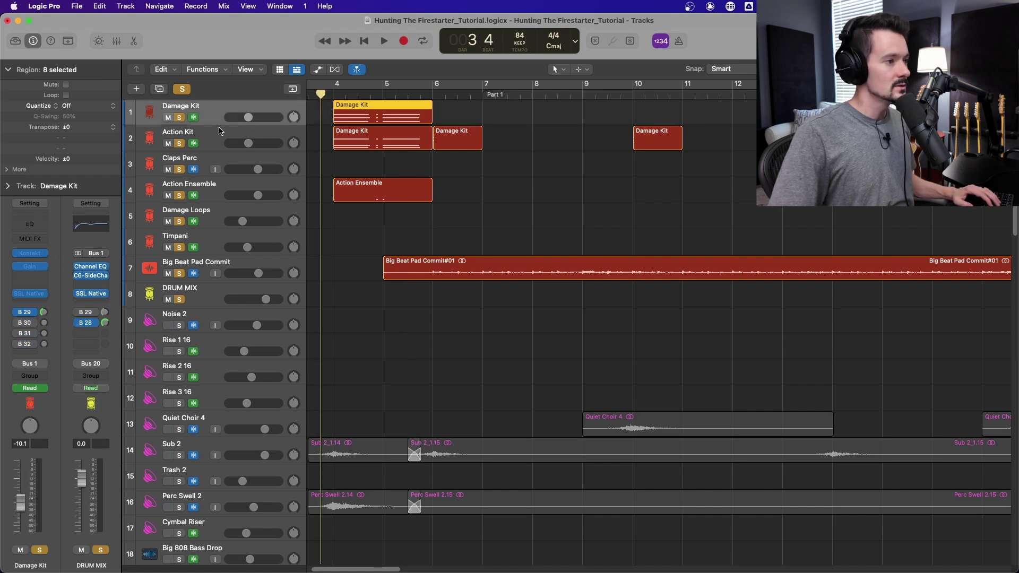
pyautogui.click(220, 131)
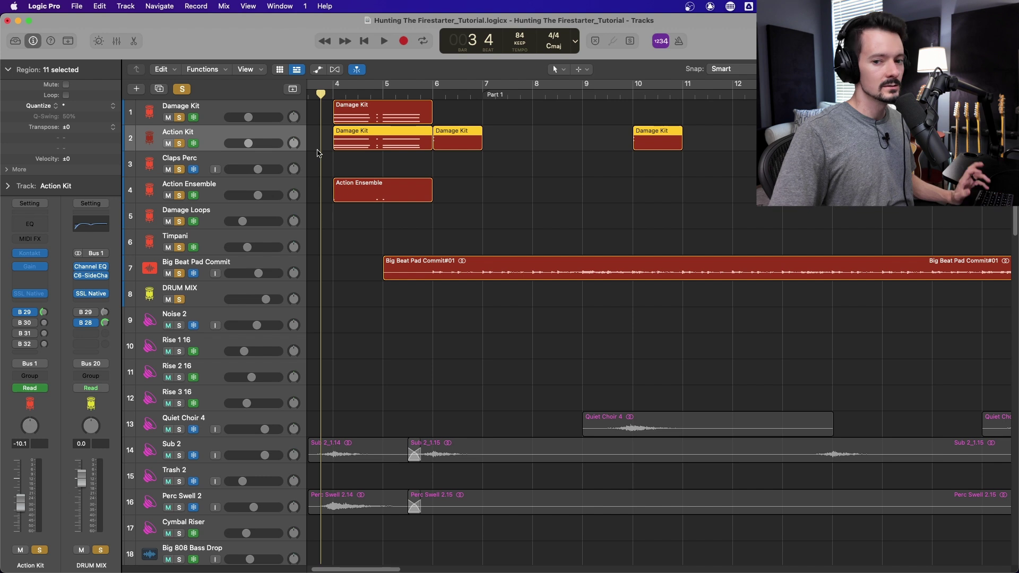
pyautogui.press('space')
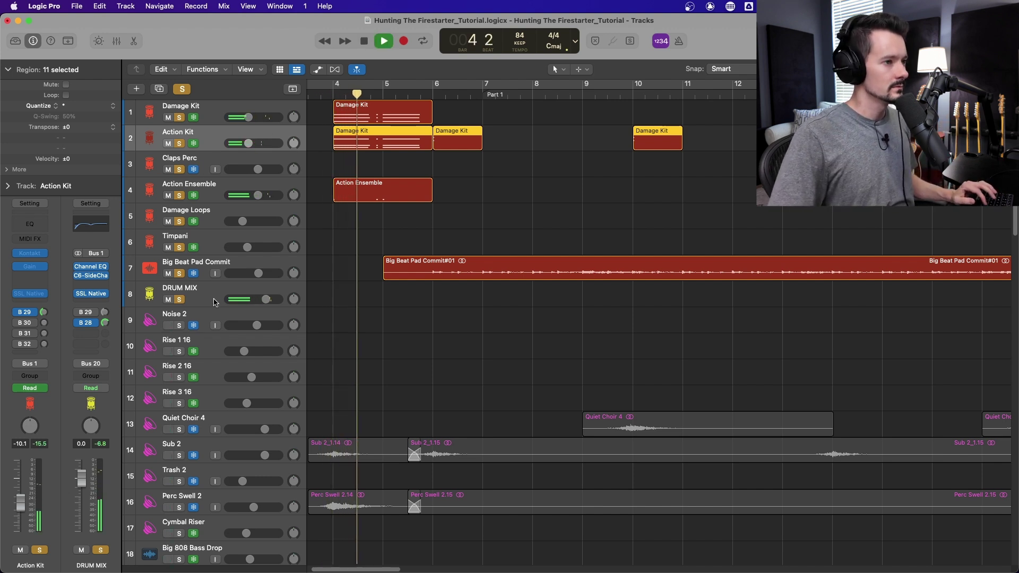
# Clear the current solos, solo only the Damage Kit track and play it from bar 4 into bar 5
pyautogui.scroll(-1, 213, 276)
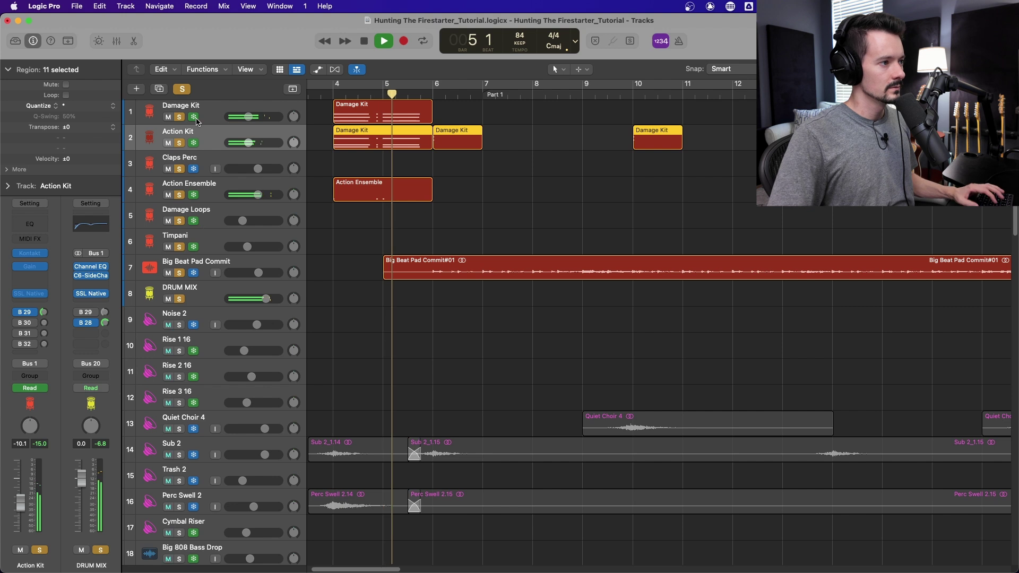
pyautogui.click(182, 89)
pyautogui.click(179, 117)
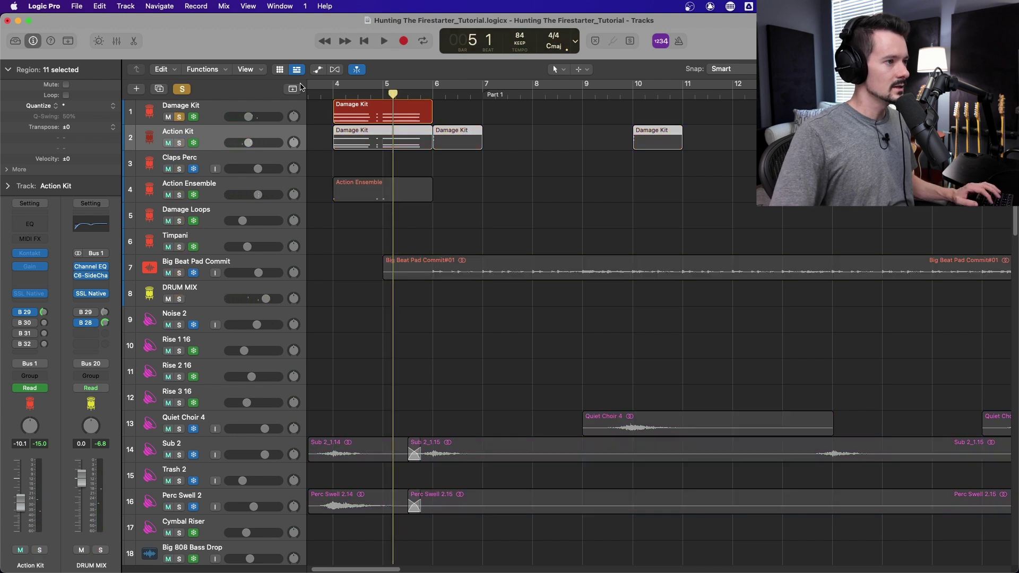
pyautogui.click(333, 91)
pyautogui.press('space')
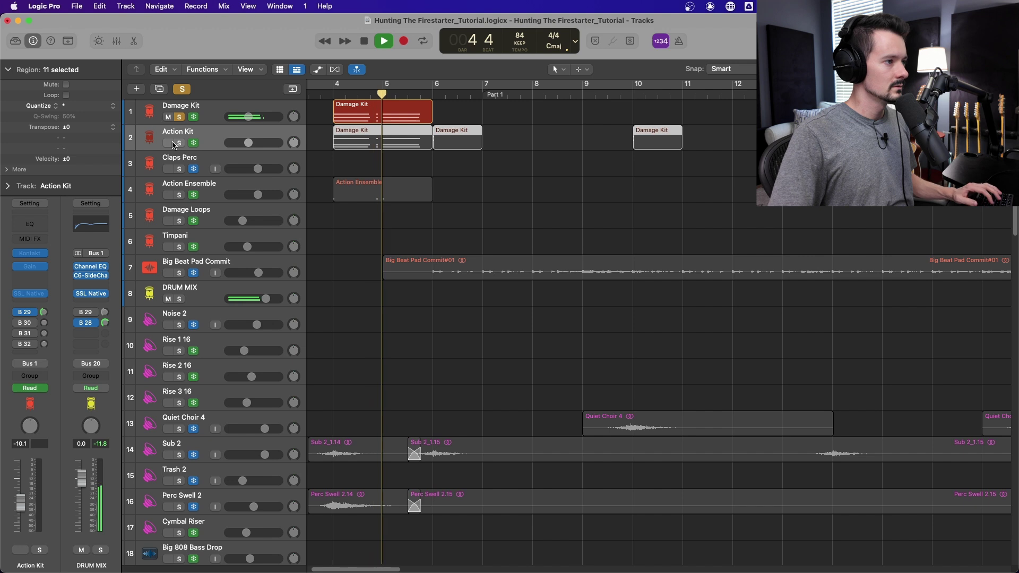
pyautogui.press('space')
# Switch the solo to the Action Kit track alone and play it from bar 4 into bar 5
pyautogui.click(179, 143)
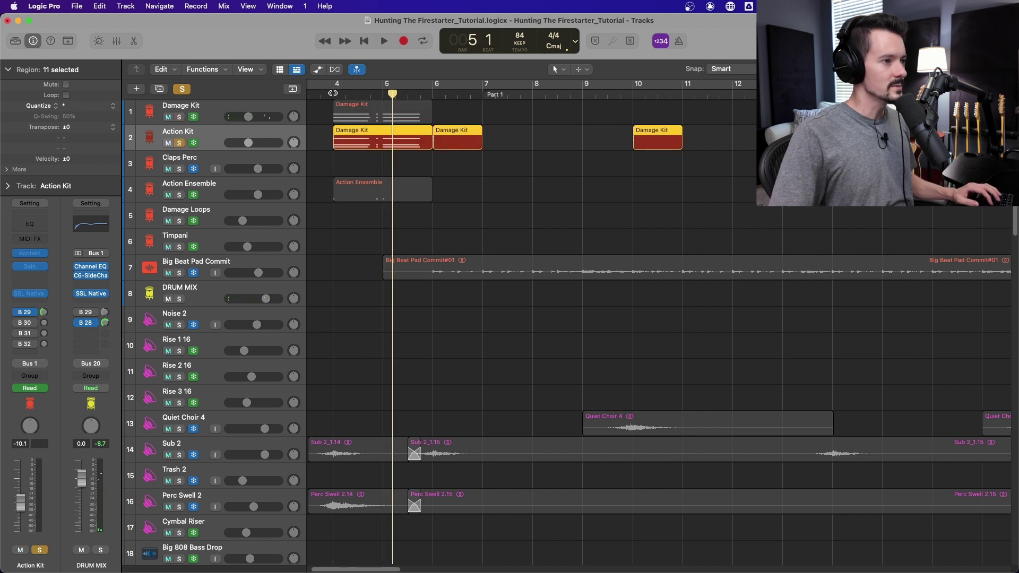
pyautogui.click(334, 93)
pyautogui.press('space')
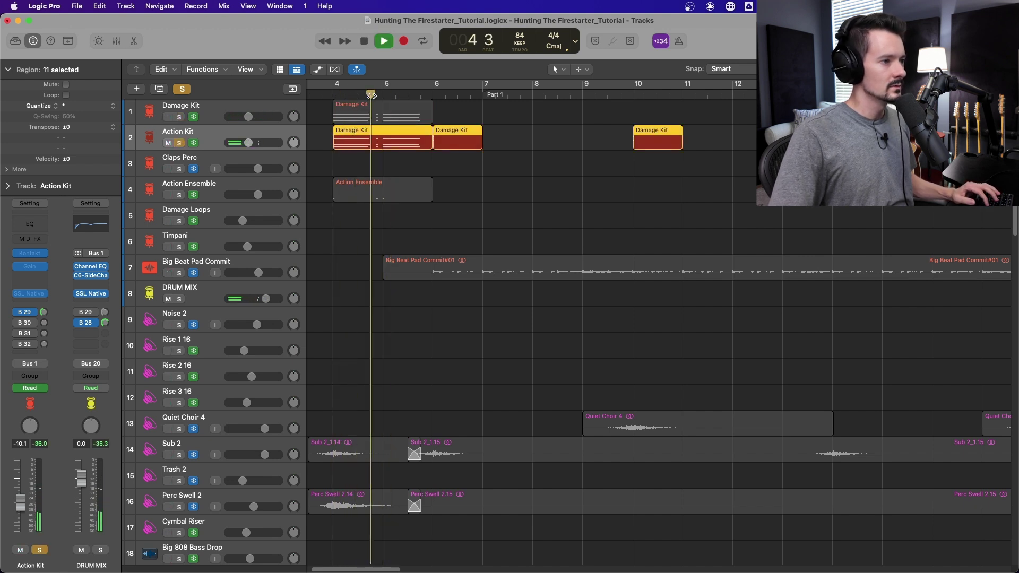
pyautogui.press('space')
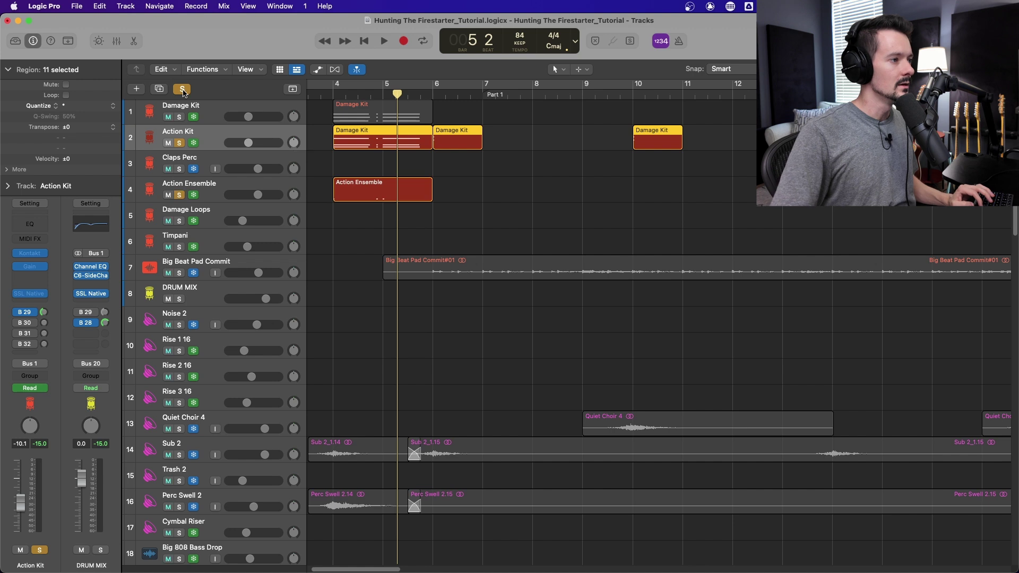
# Select and solo only the Action Ensemble track, and play it from bar 4 into bar 5
pyautogui.click(212, 199)
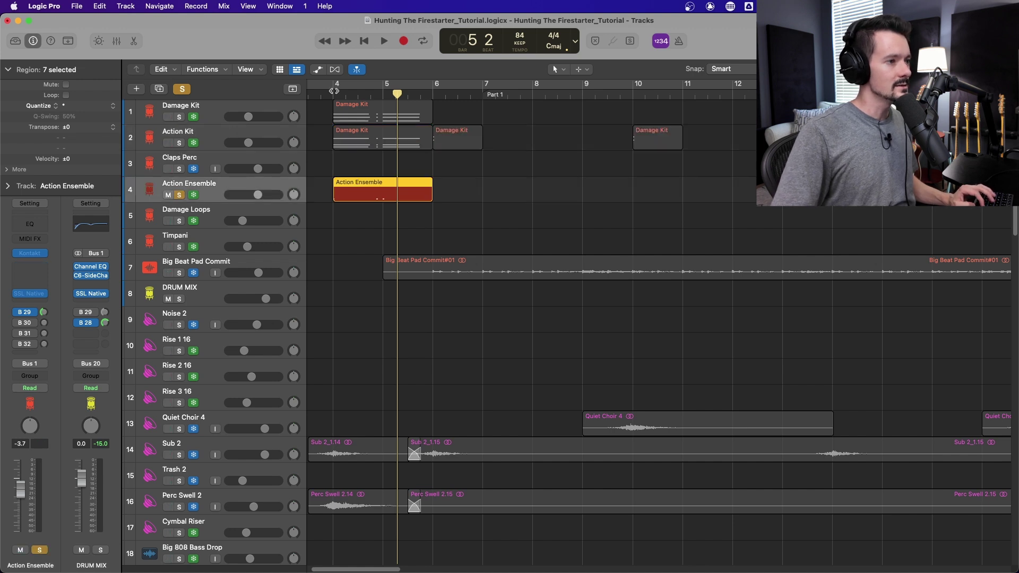
pyautogui.click(334, 92)
pyautogui.press('space')
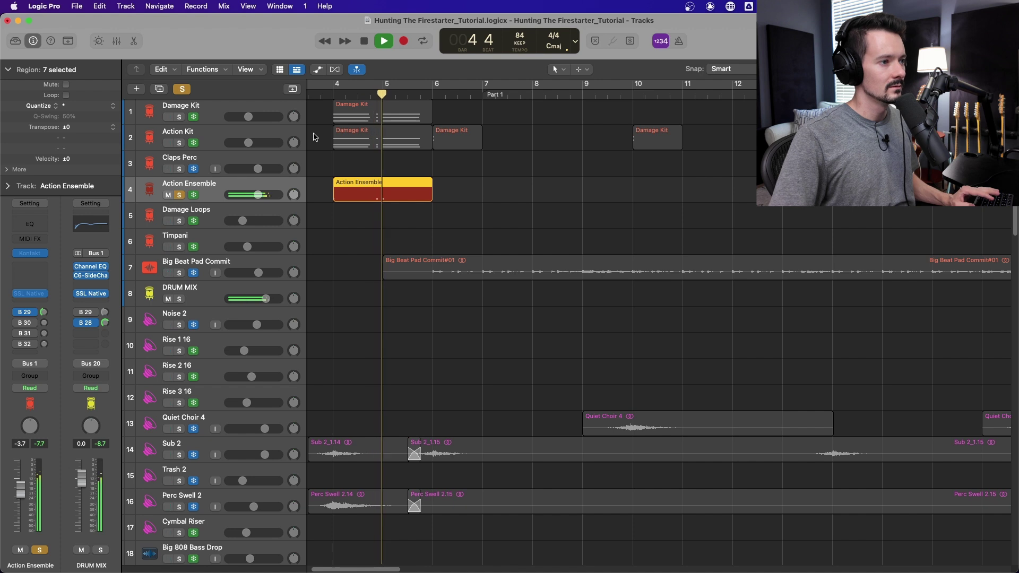
pyautogui.press('space')
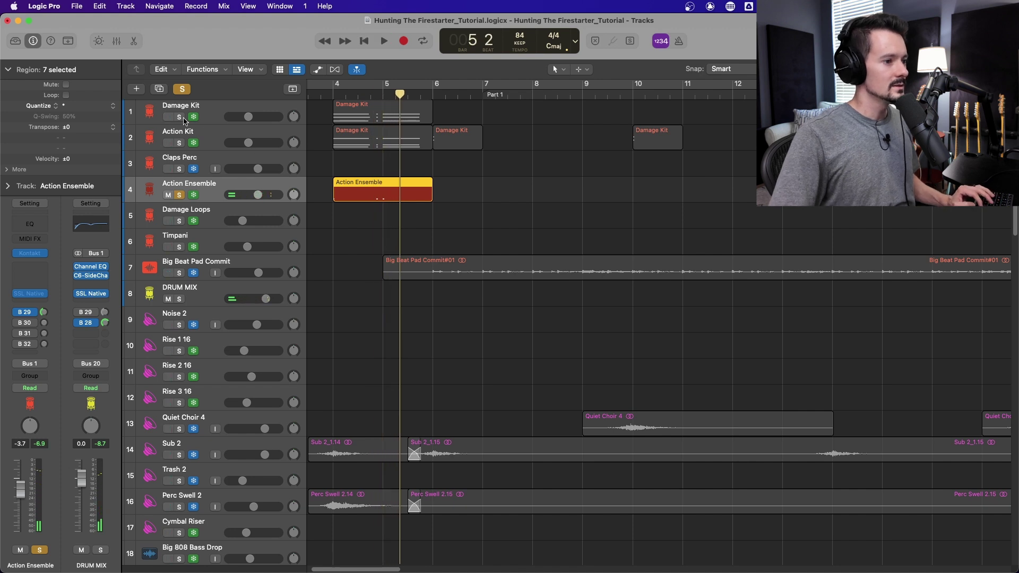
# Solo all drum tracks from Damage Kit through DRUM MIX and play them together from bar 4 into bar 5
pyautogui.moveTo(179, 117); pyautogui.dragTo(179, 299)
pyautogui.press('space')
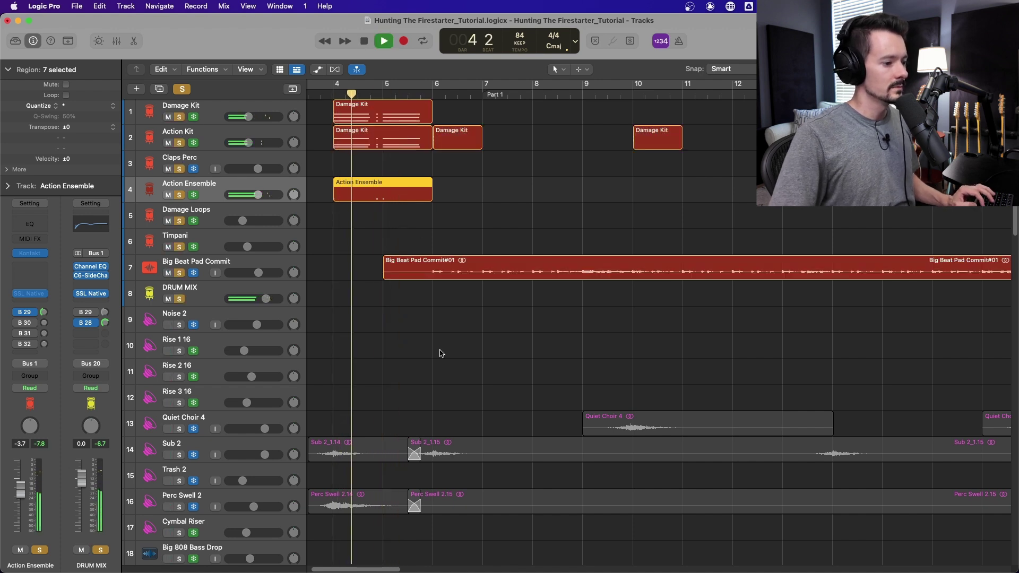
pyautogui.scroll(-2, 440, 353)
pyautogui.scroll(2, 359, 299)
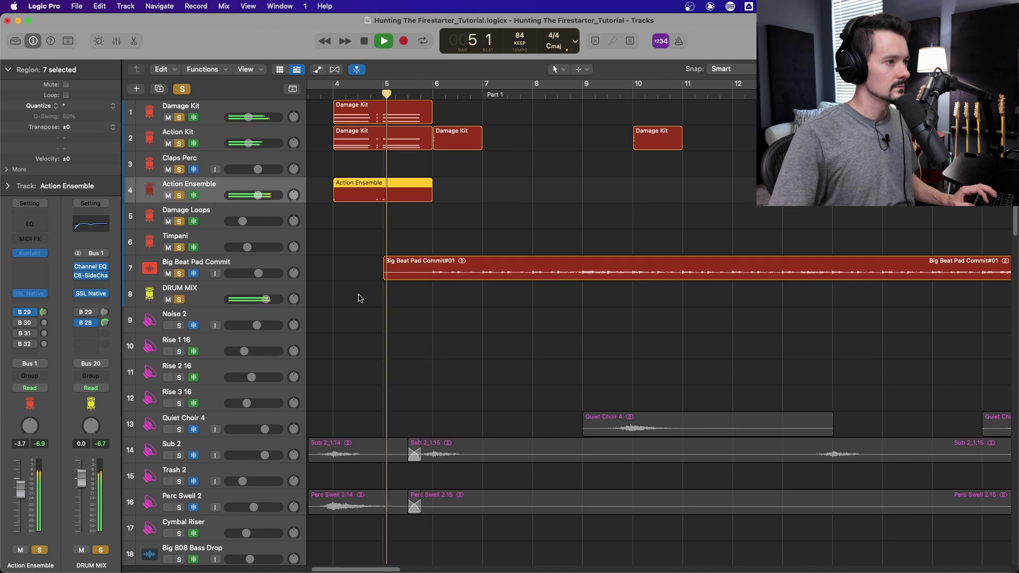
pyautogui.press('space')
# Clear the drum solos, solo Noise 2 through IMPACT MIX, play from bar 3 into bar 6, and clear the solos again
pyautogui.press('ctrl+alt+super+s')
pyautogui.scroll(-3, 377, 376)
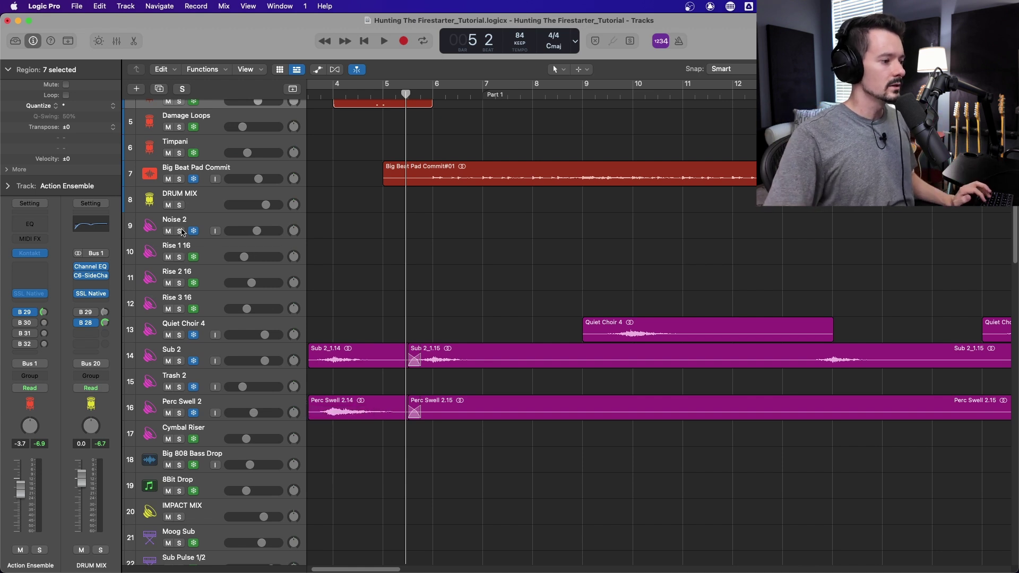
pyautogui.moveTo(183, 232); pyautogui.dragTo(178, 443)
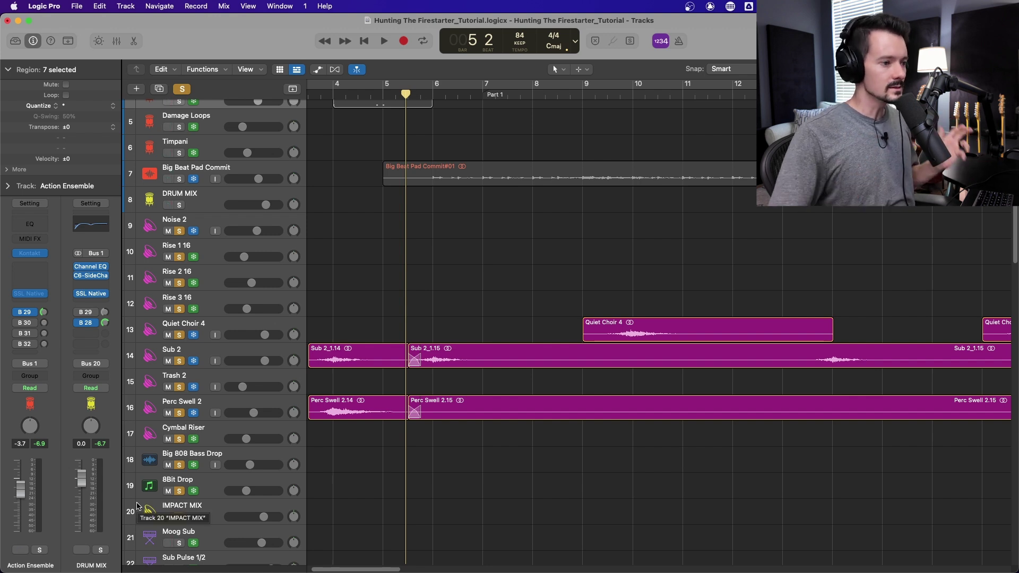
pyautogui.moveTo(346, 96); pyautogui.dragTo(289, 98)
pyautogui.scroll(-3, 388, 162)
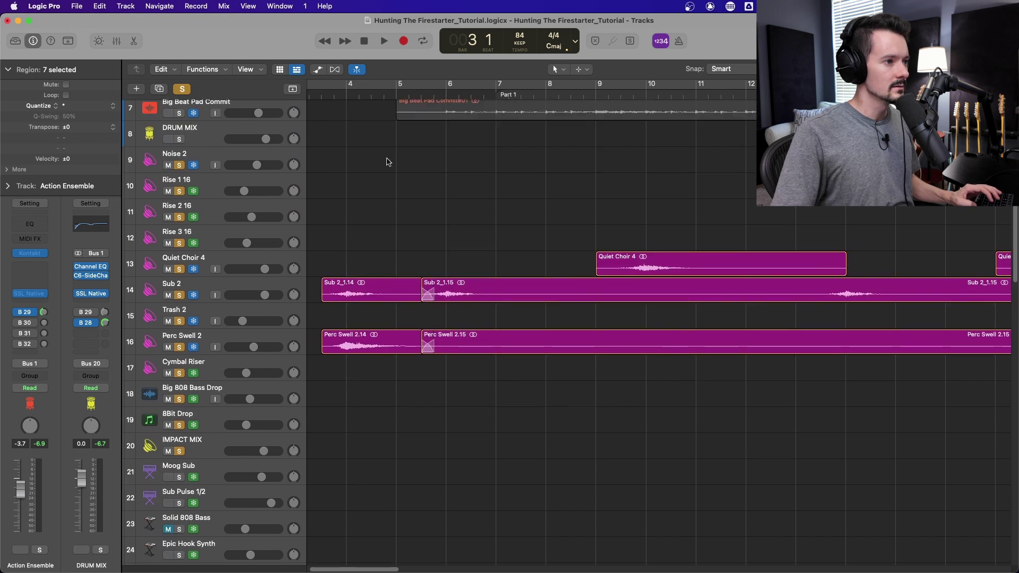
pyautogui.press('space')
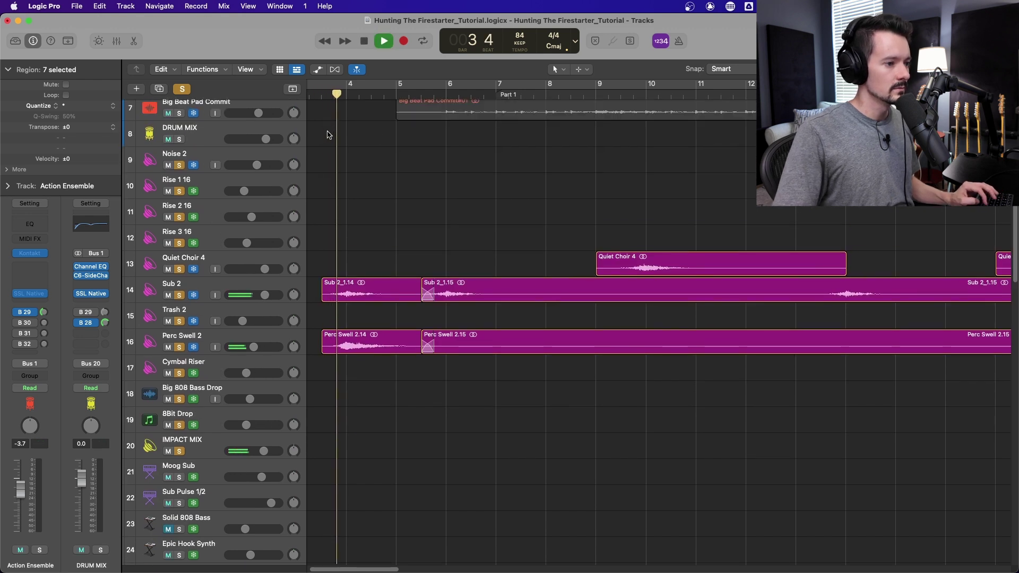
pyautogui.scroll(6, 364, 166)
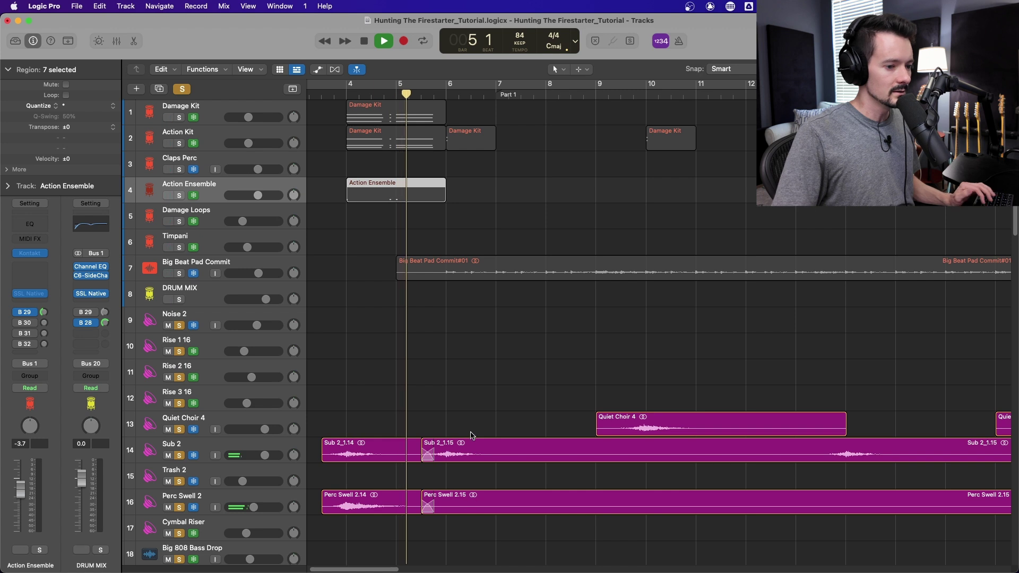
pyautogui.scroll(-6, 475, 442)
pyautogui.scroll(6, 473, 443)
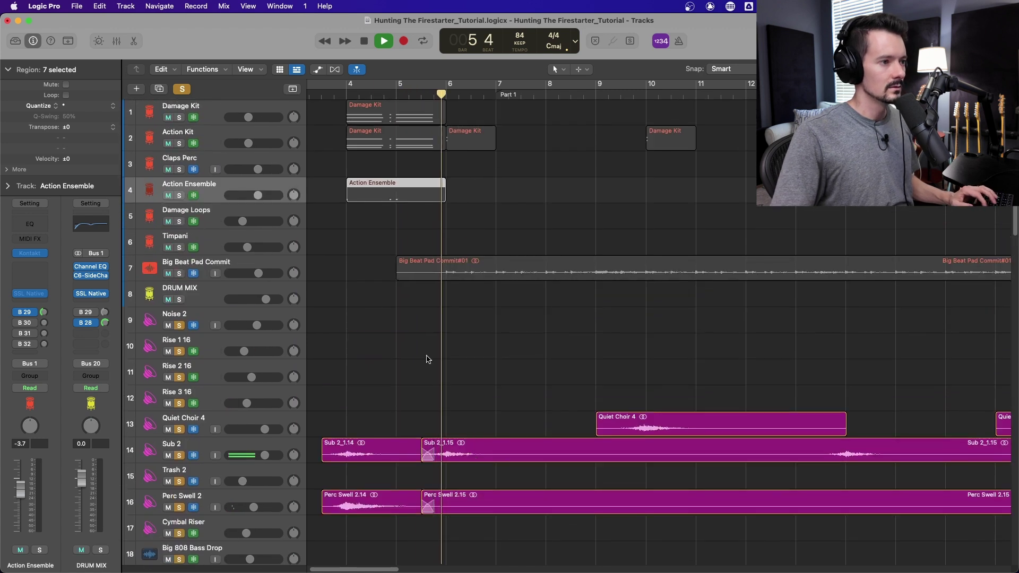
pyautogui.click(185, 88)
pyautogui.press('space')
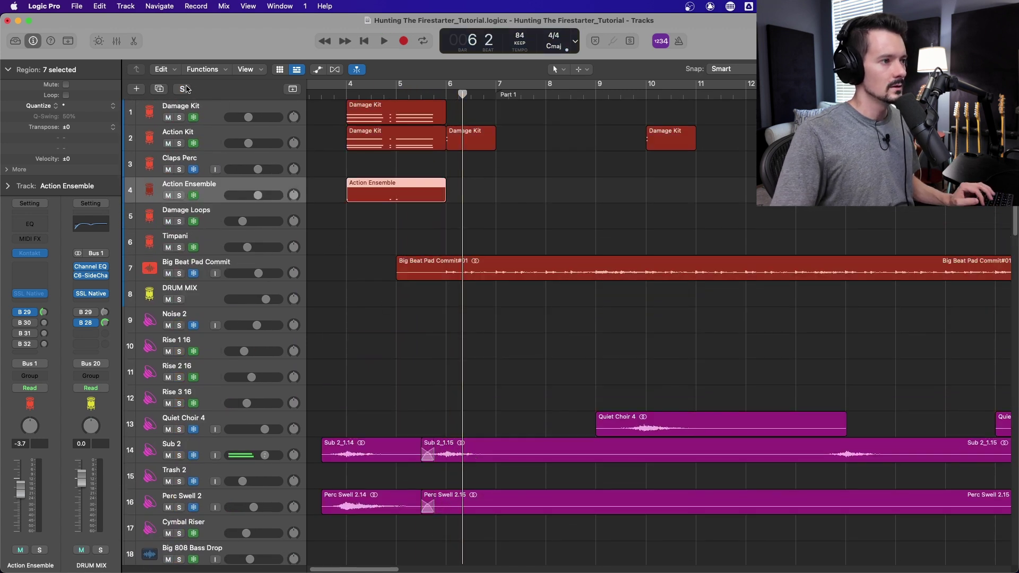
# Solo the drum and impact tracks together, play them from just before bar 4 into bar 6, and clear the solos
pyautogui.click(323, 94)
pyautogui.click(180, 117)
pyautogui.press('space')
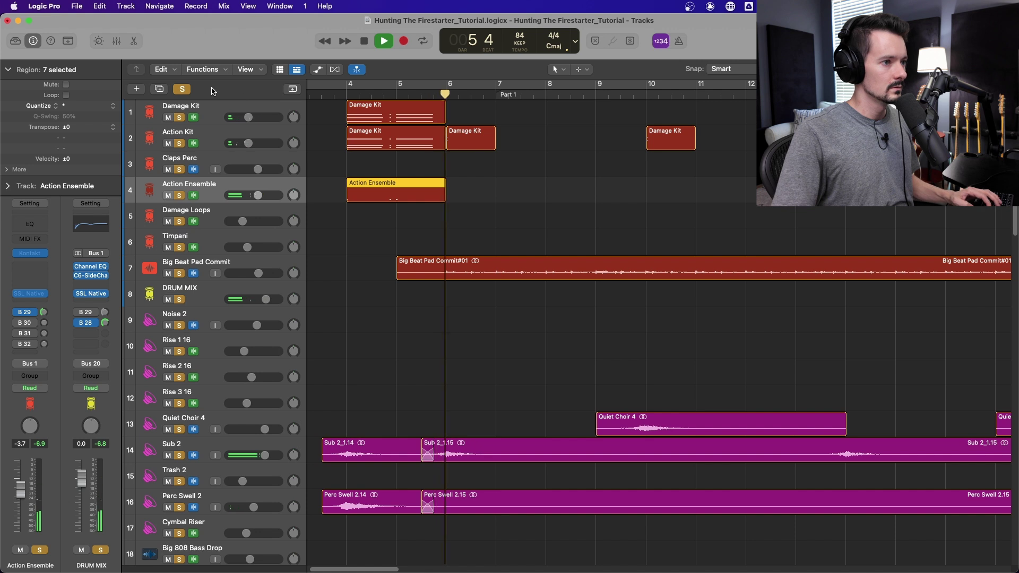
pyautogui.click(182, 88)
pyautogui.press('space')
# Look over the arrangement from bar 6 onward and play the full mix from bar 6 beat 1
pyautogui.scroll(-15, 530, 318)
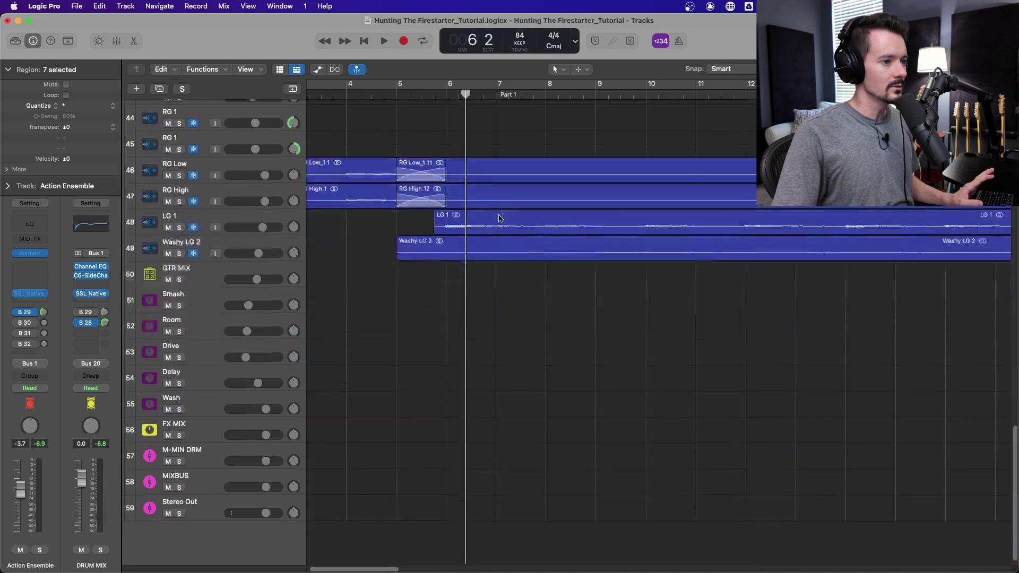
pyautogui.press('super+Left')
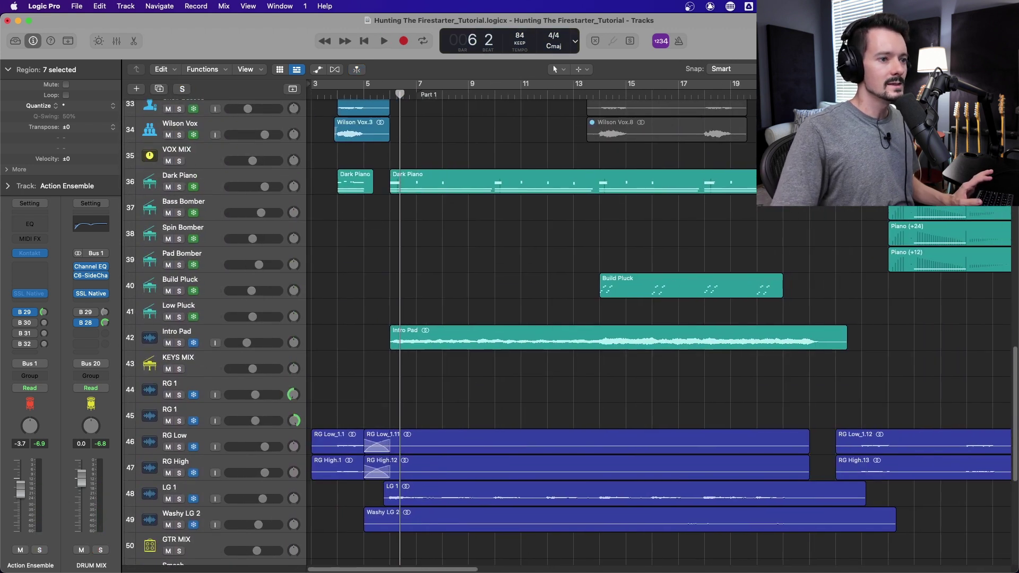
pyautogui.scroll(5, 530, 318)
pyautogui.click(391, 94)
pyautogui.scroll(8, 438, 234)
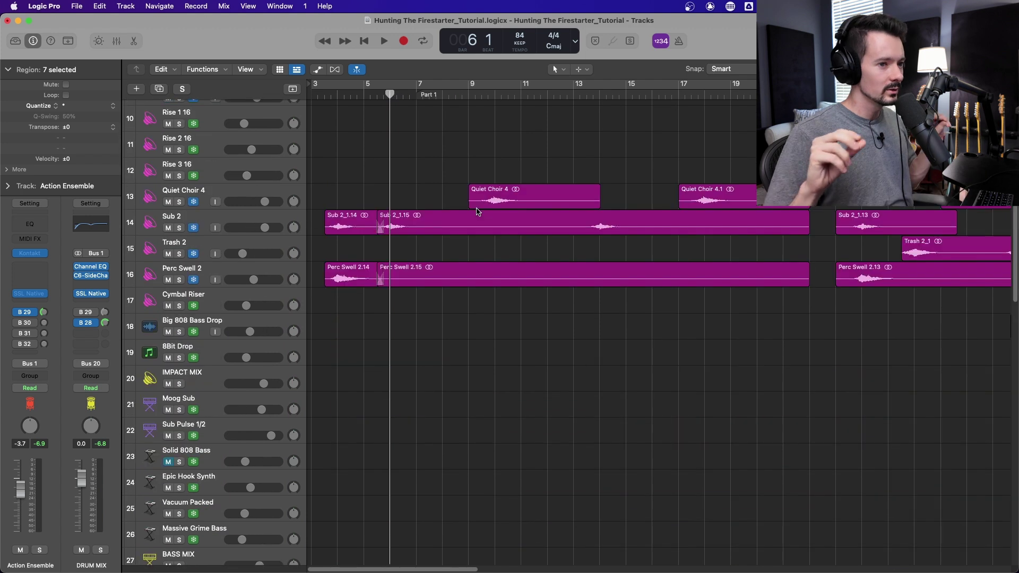
pyautogui.scroll(5, 438, 234)
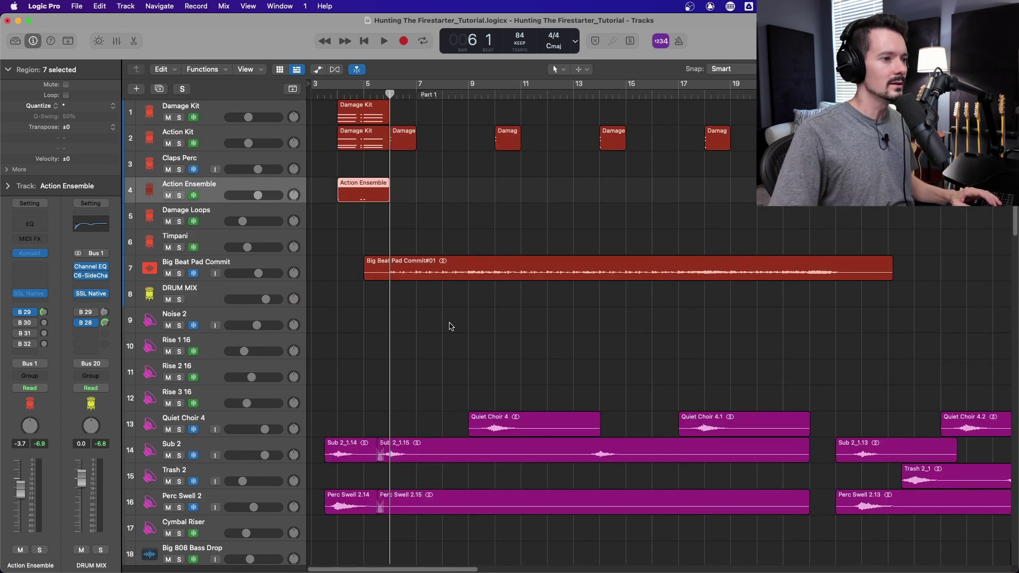
pyautogui.press('space')
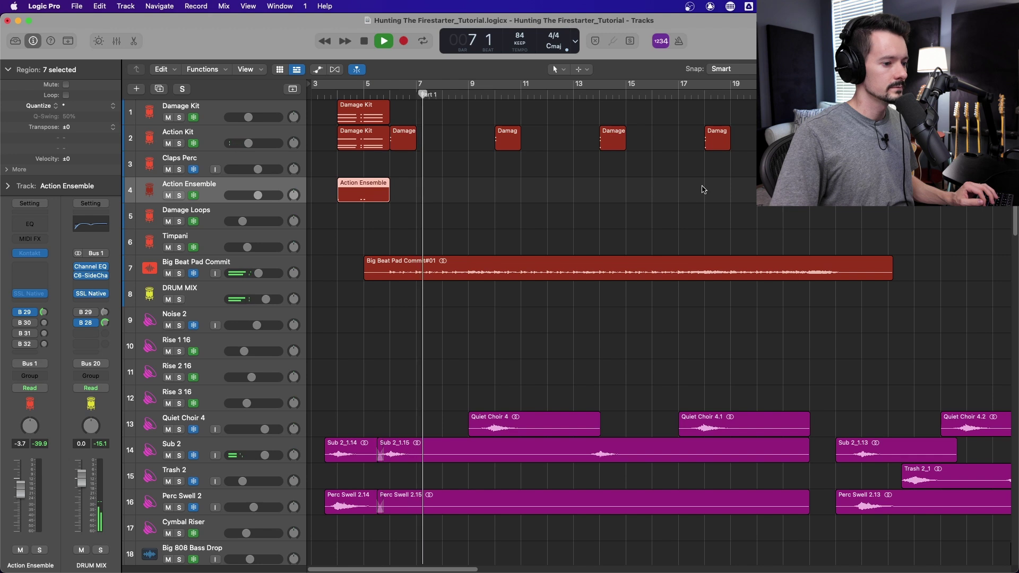
pyautogui.scroll(-1, 702, 189)
pyautogui.scroll(1, 702, 189)
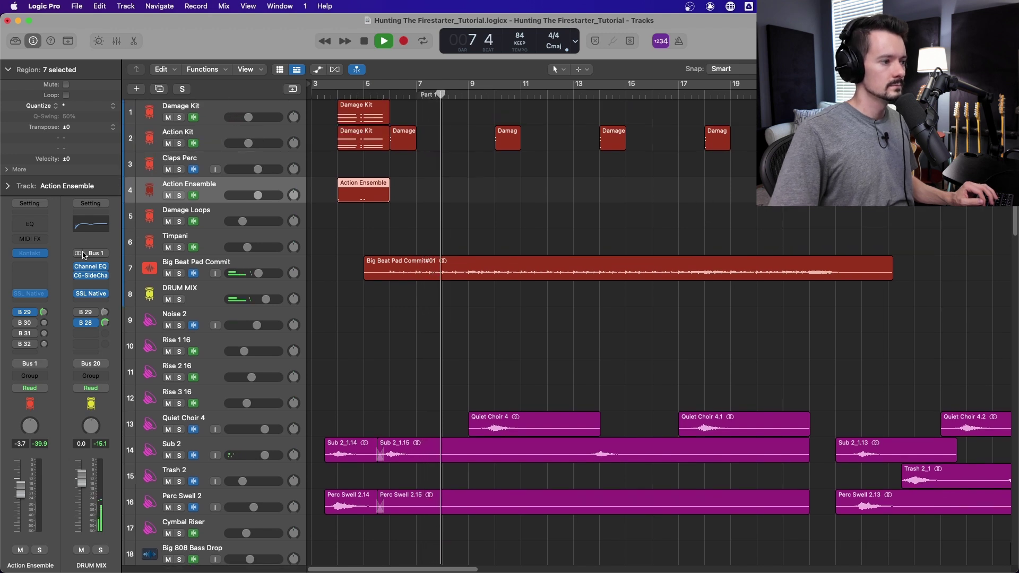
# Select and solo the Big Beat Pad Commit track during playback, and stop in bar 10
pyautogui.click(220, 268)
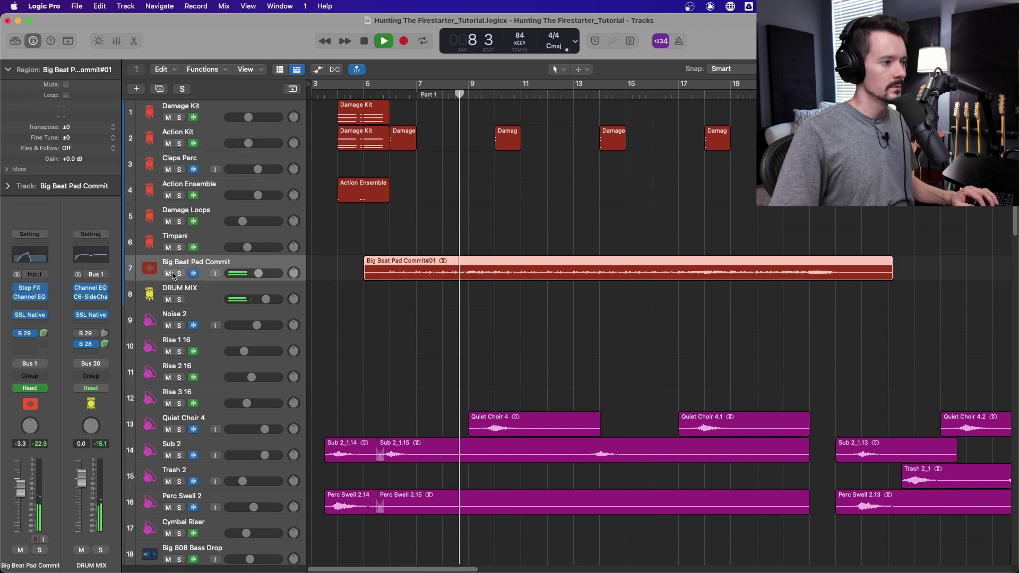
pyautogui.click(180, 273)
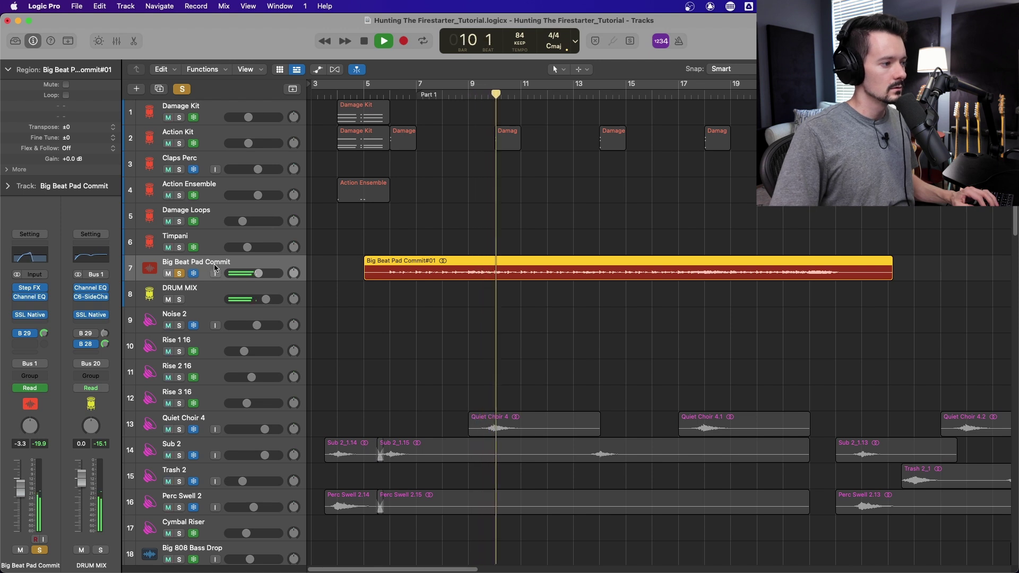
pyautogui.press('space')
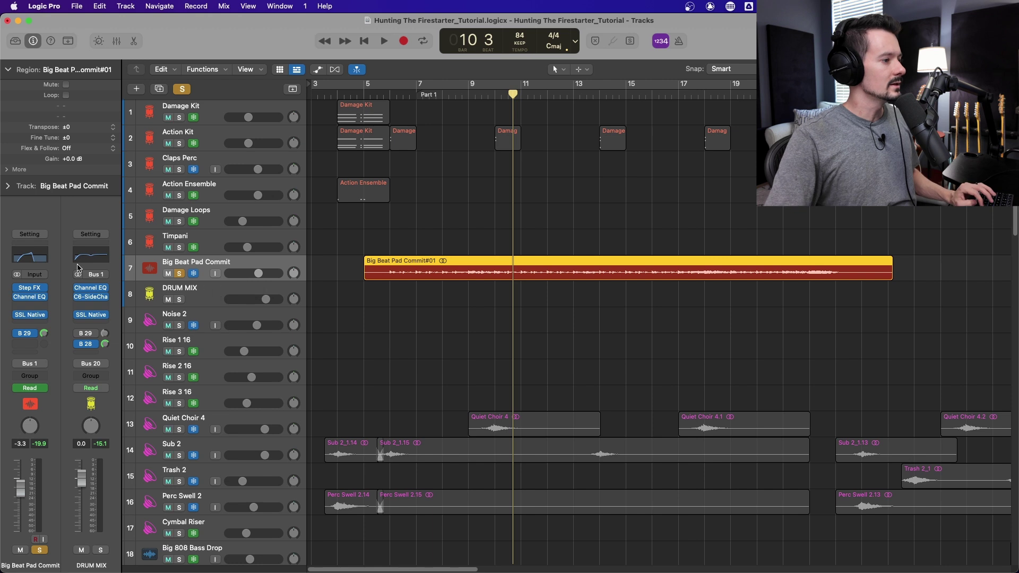
# Open Big Beat Pad Commit's Channel EQ, show track automation, and play from bar 10 beat 3 to watch the filter
pyautogui.click(33, 299)
pyautogui.moveTo(689, 175); pyautogui.dragTo(606, 339)
pyautogui.press('a')
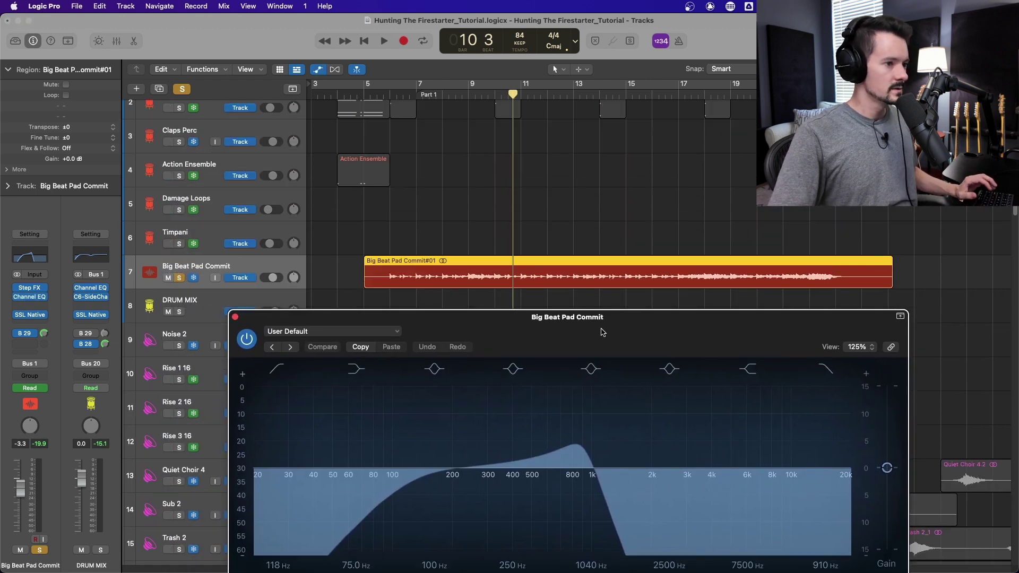
pyautogui.scroll(-2, 584, 226)
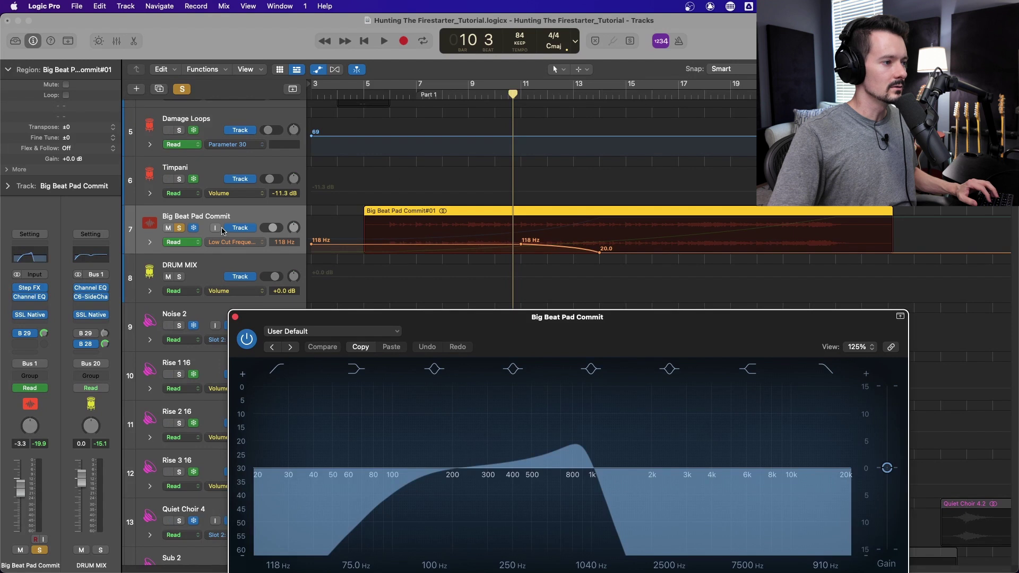
pyautogui.press('space')
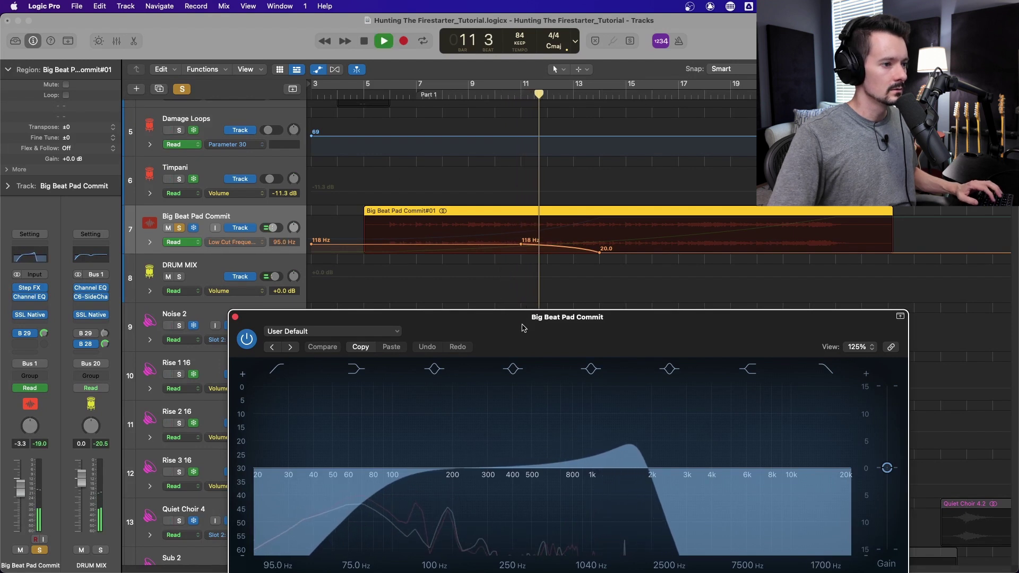
pyautogui.press('space')
# Play Big Beat Pad Commit from bar 6 and move the Channel EQ window so both curve and automation lane show
pyautogui.click(389, 95)
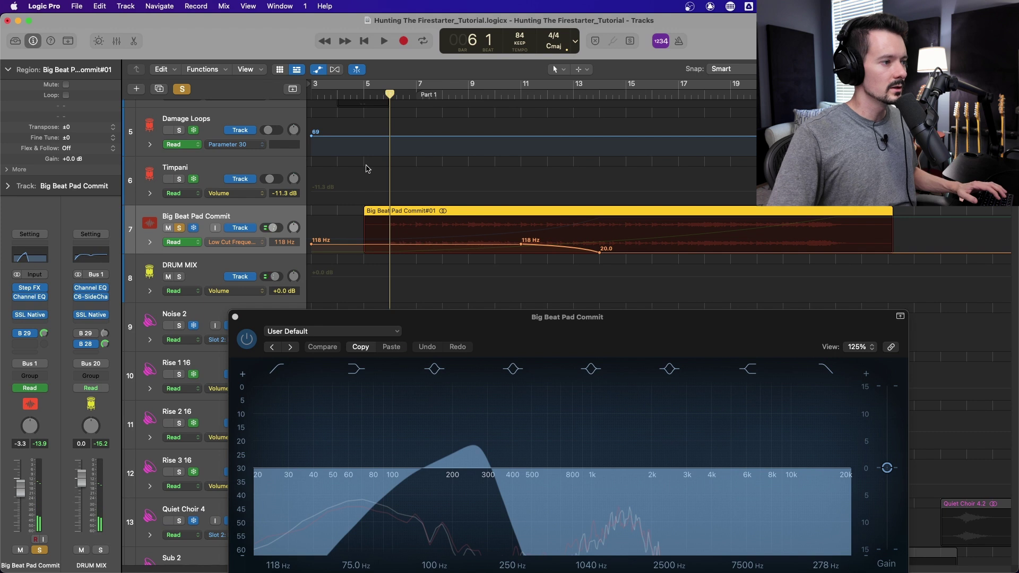
pyautogui.press('space')
pyautogui.moveTo(611, 343); pyautogui.dragTo(512, 139)
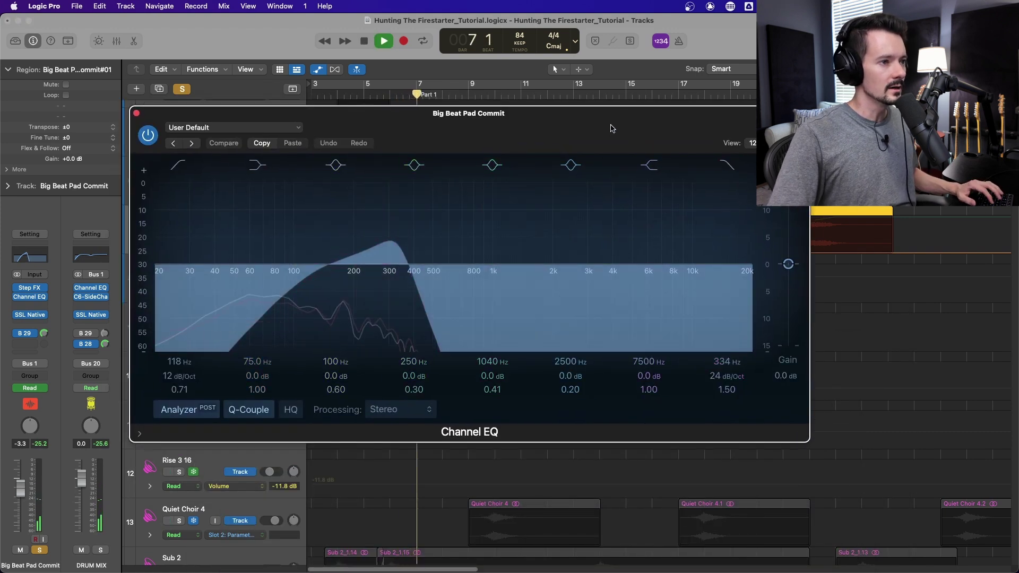
pyautogui.moveTo(612, 128); pyautogui.dragTo(630, 286)
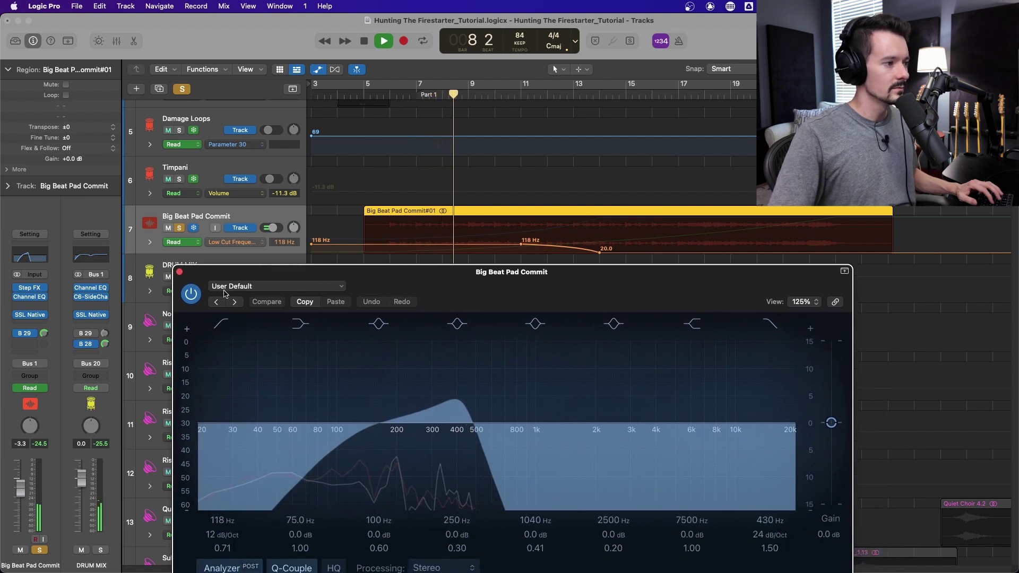
pyautogui.moveTo(414, 292); pyautogui.dragTo(440, 272)
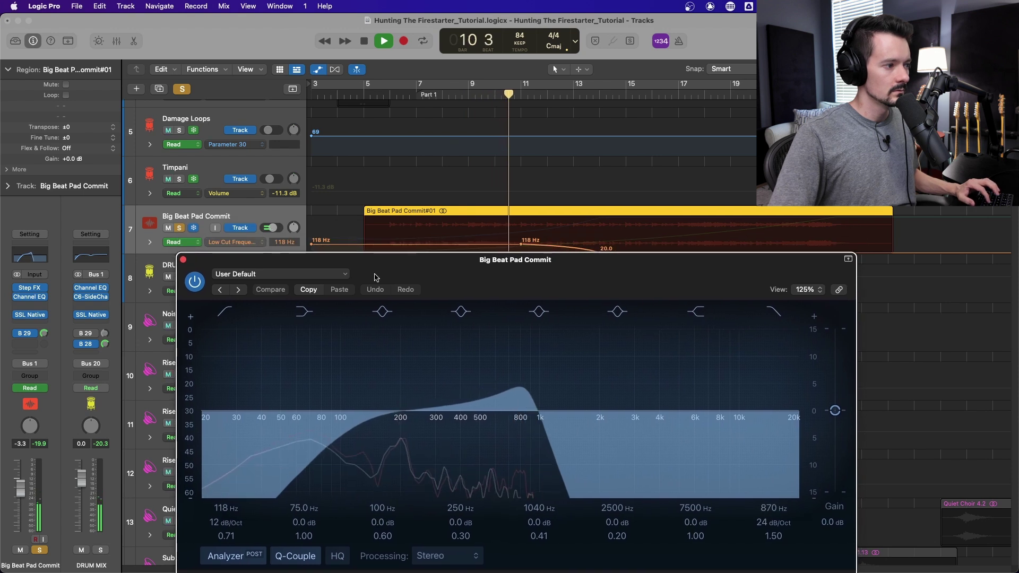
# View Big Beat Pad Commit's Step FX settings during playback, close both plug-in windows, and stop in bar 15 with the solo cleared
pyautogui.click(54, 288)
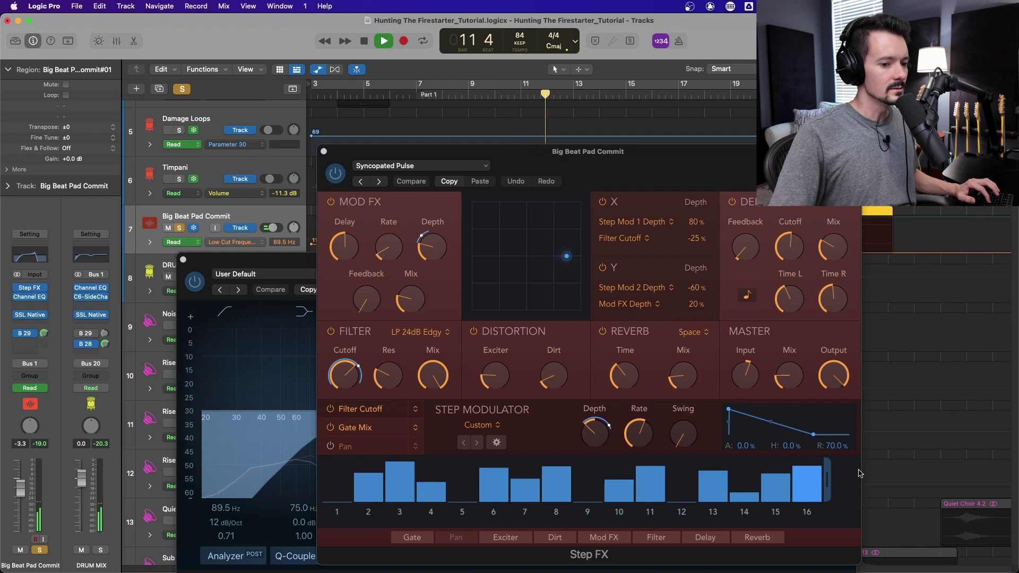
pyautogui.click(323, 152)
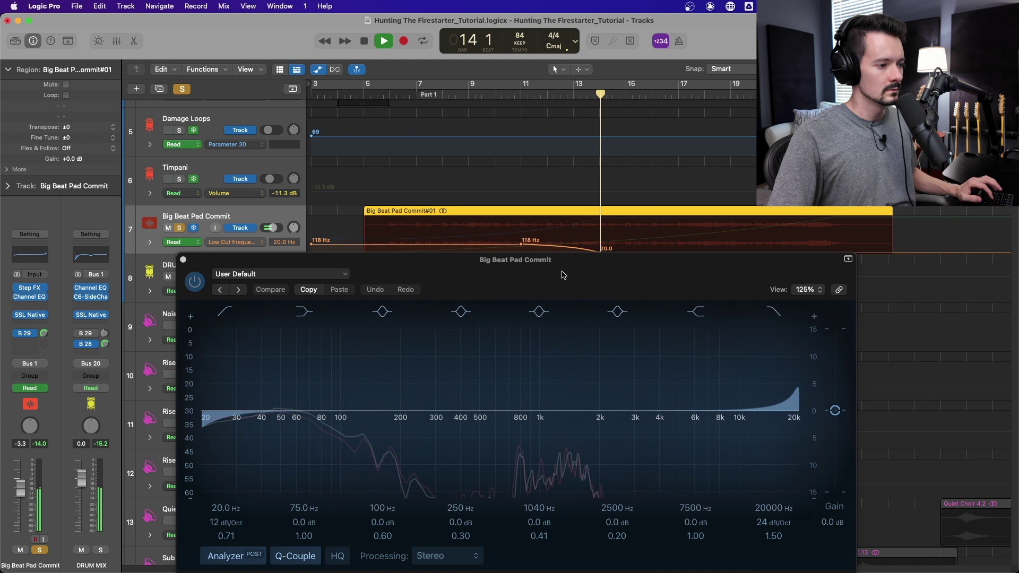
pyautogui.click(183, 260)
pyautogui.scroll(1, 568, 330)
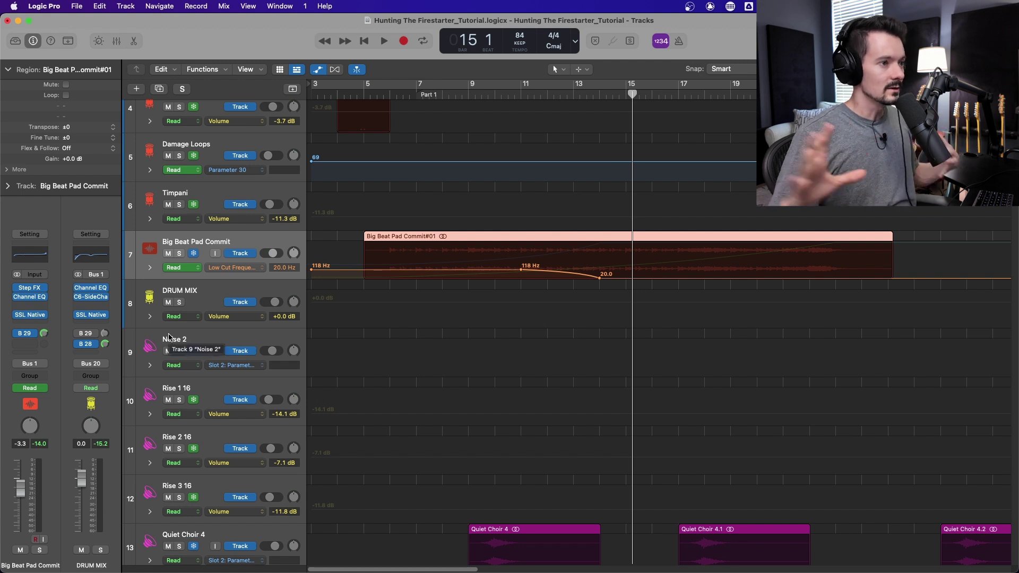
# Solo Quiet Choir 4 and play it from bar 9 beat 1, comparing its position with the Big Beat Pad Commit automation
pyautogui.scroll(-10, 561, 353)
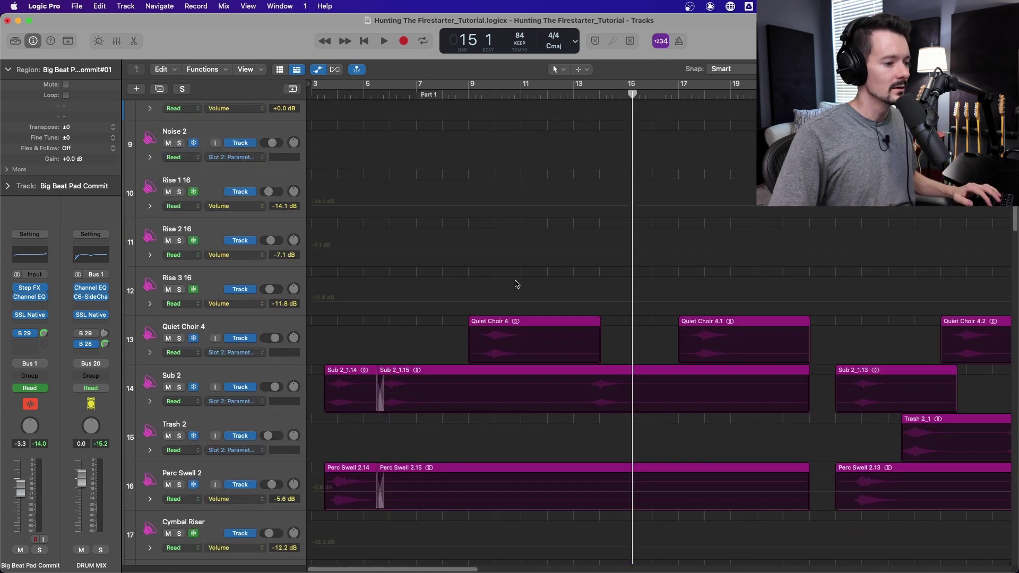
pyautogui.moveTo(409, 97); pyautogui.dragTo(468, 97)
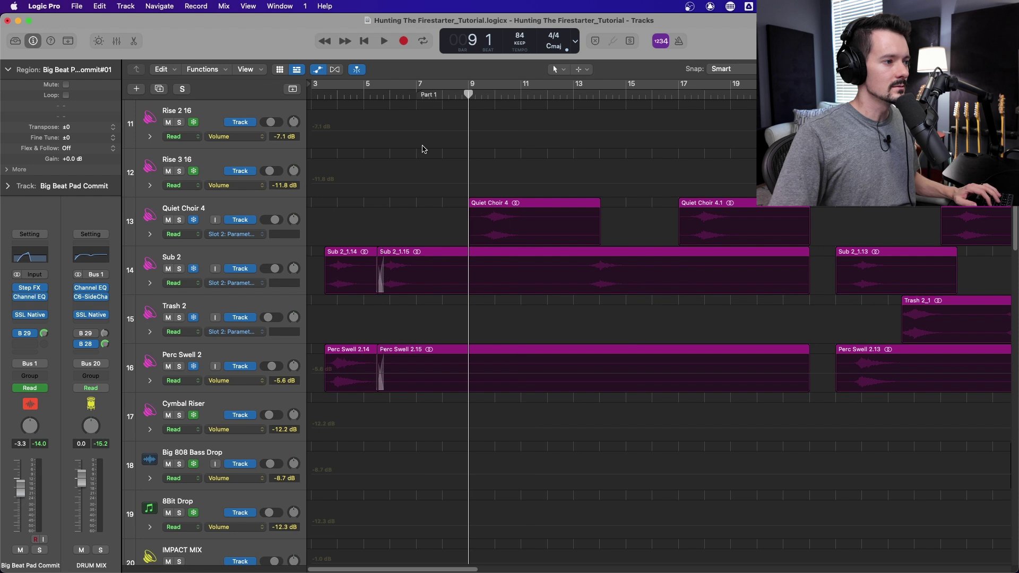
pyautogui.click(179, 220)
pyautogui.scroll(3, 523, 244)
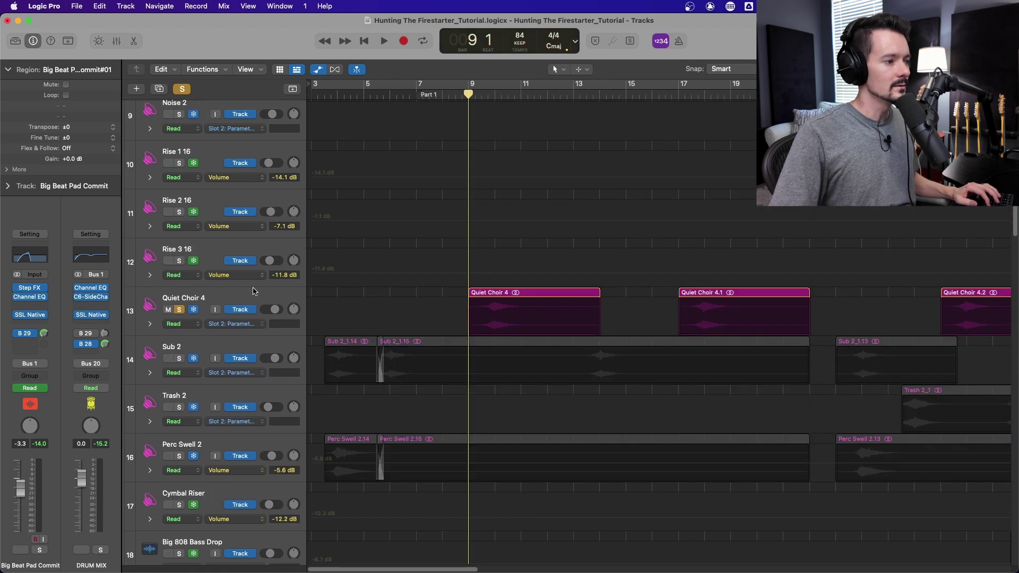
pyautogui.click(254, 291)
pyautogui.scroll(3, 531, 297)
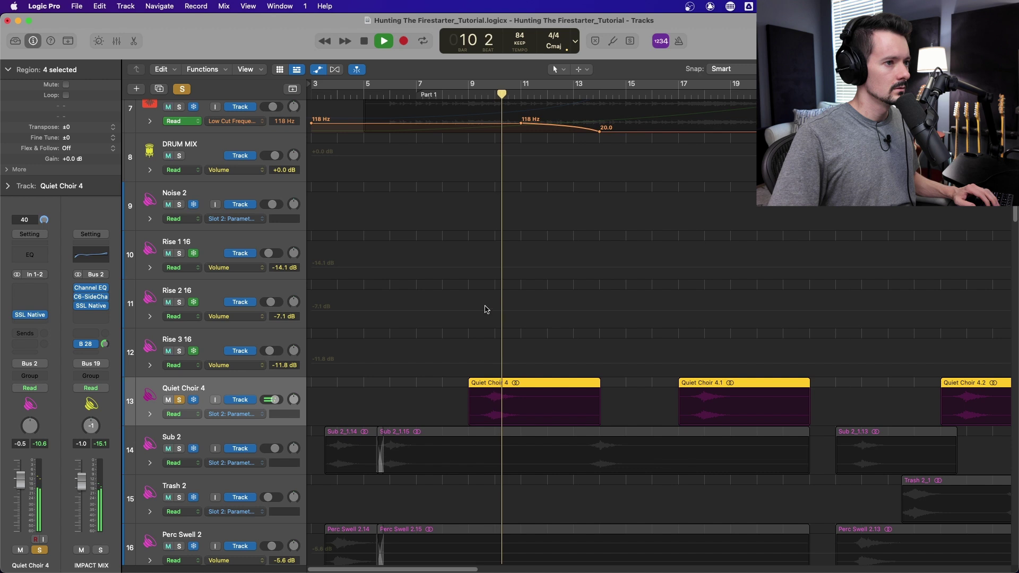
pyautogui.scroll(3, 485, 307)
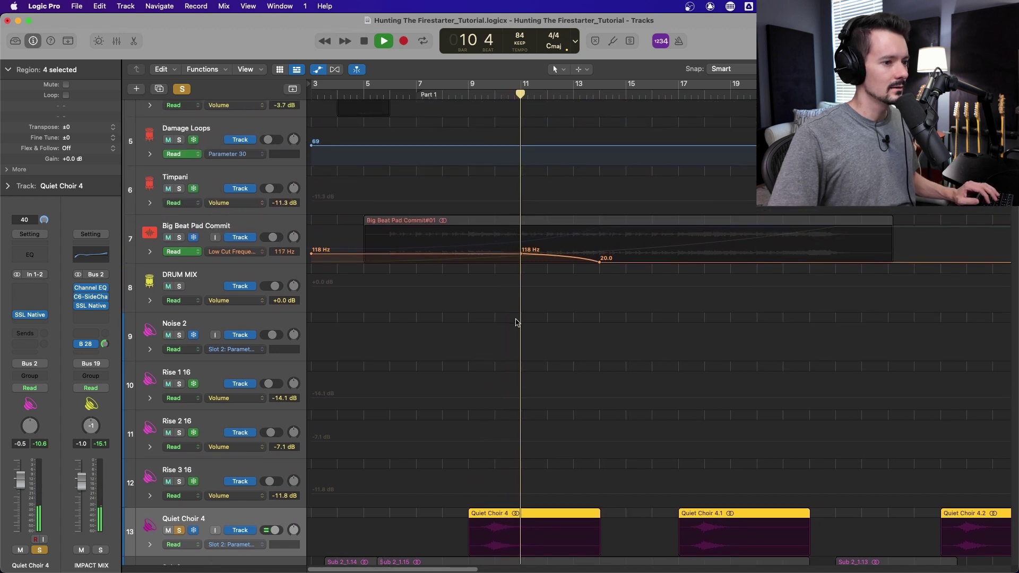
pyautogui.scroll(-6, 515, 324)
pyautogui.press('space')
# Clear the Quiet Choir 4 solo, select and solo Dark Piano, and play it from bar 6 beat 1
pyautogui.scroll(-20, 396, 330)
pyautogui.click(389, 97)
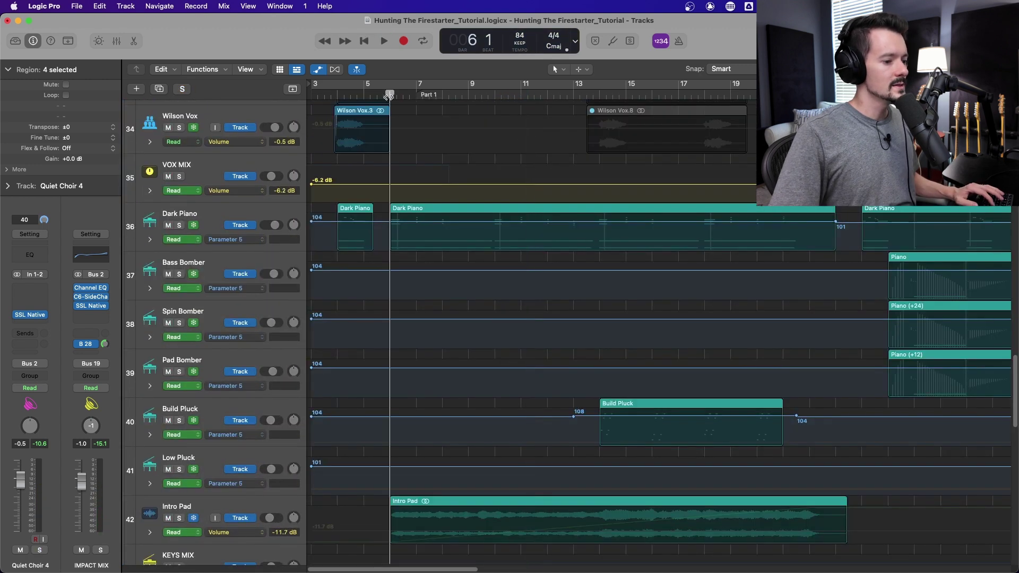
pyautogui.click(223, 215)
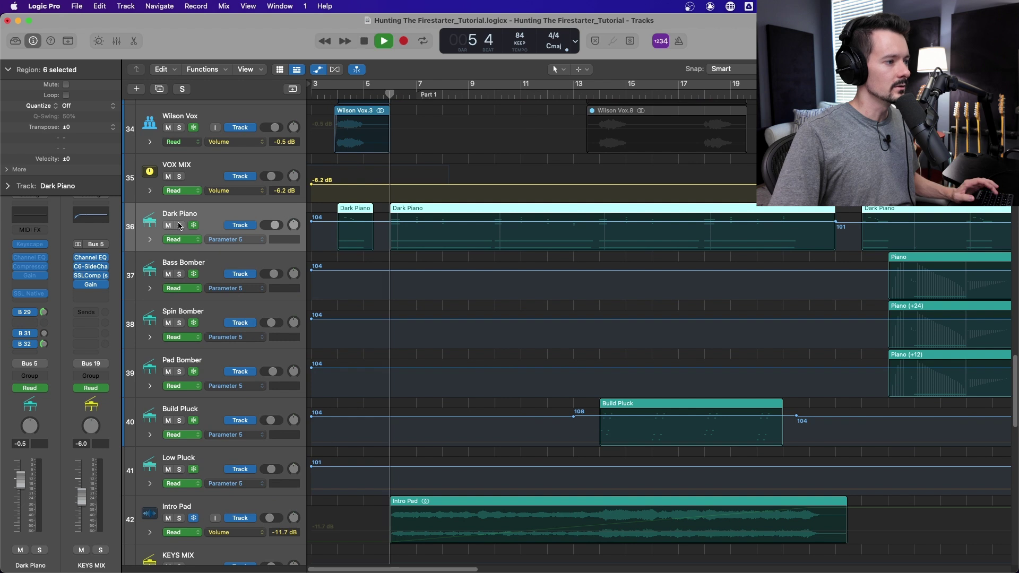
pyautogui.click(179, 225)
pyautogui.scroll(1, 443, 255)
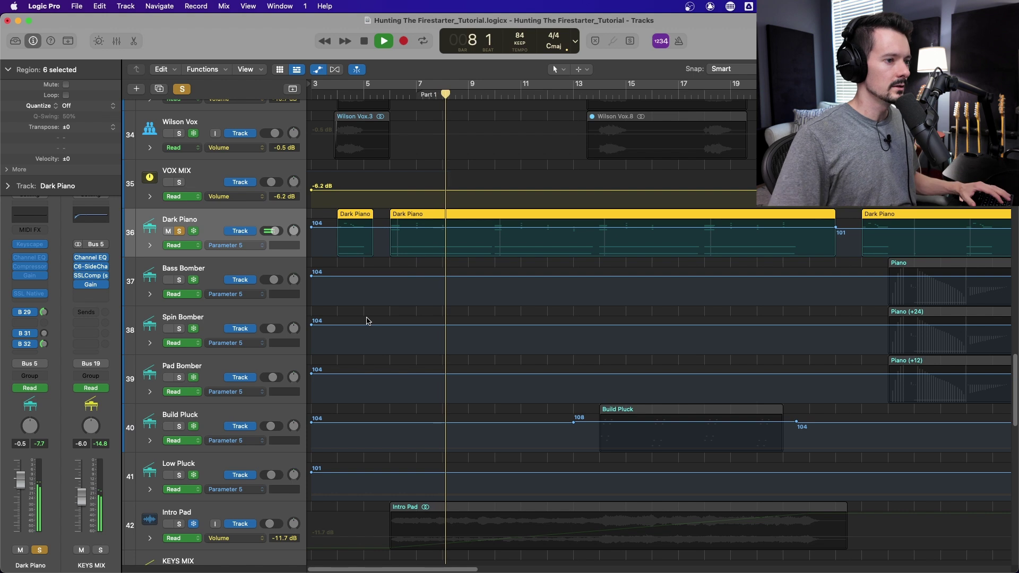
# Add Intro Pad to the soloed Dark Piano during playback, select the Build Pluck track, and stop in bar 11
pyautogui.scroll(-6, 448, 275)
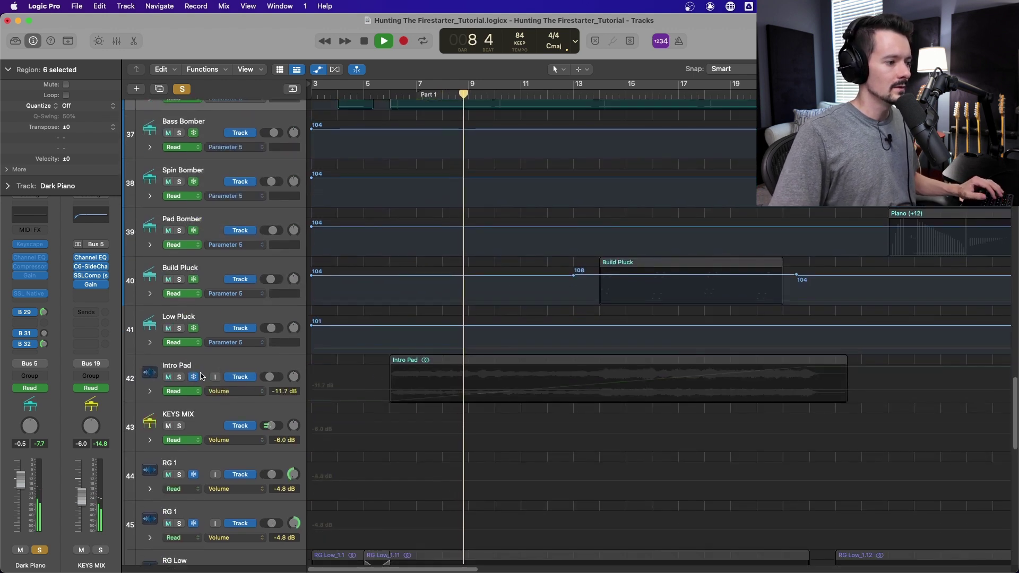
pyautogui.click(202, 376)
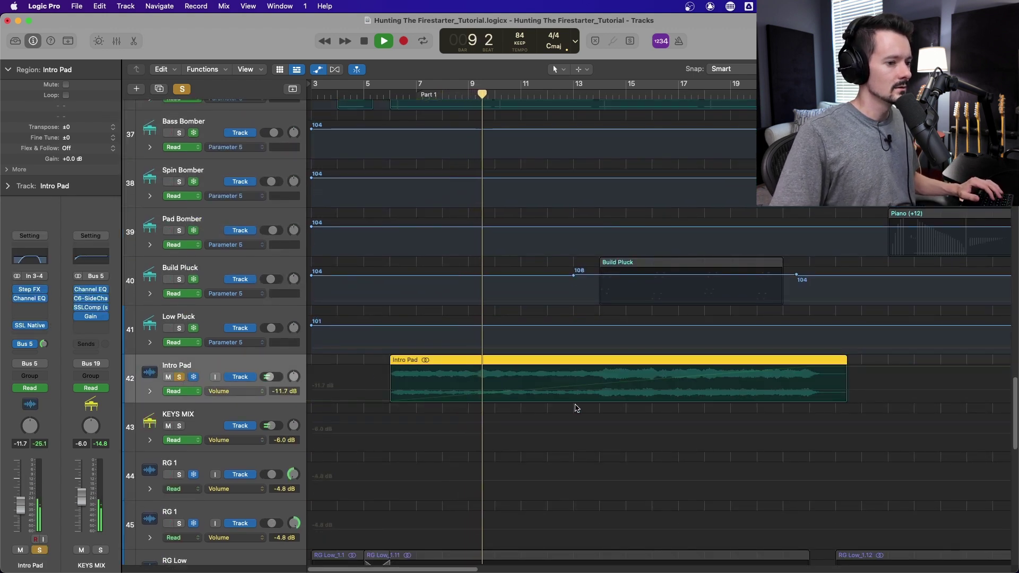
pyautogui.scroll(1, 577, 407)
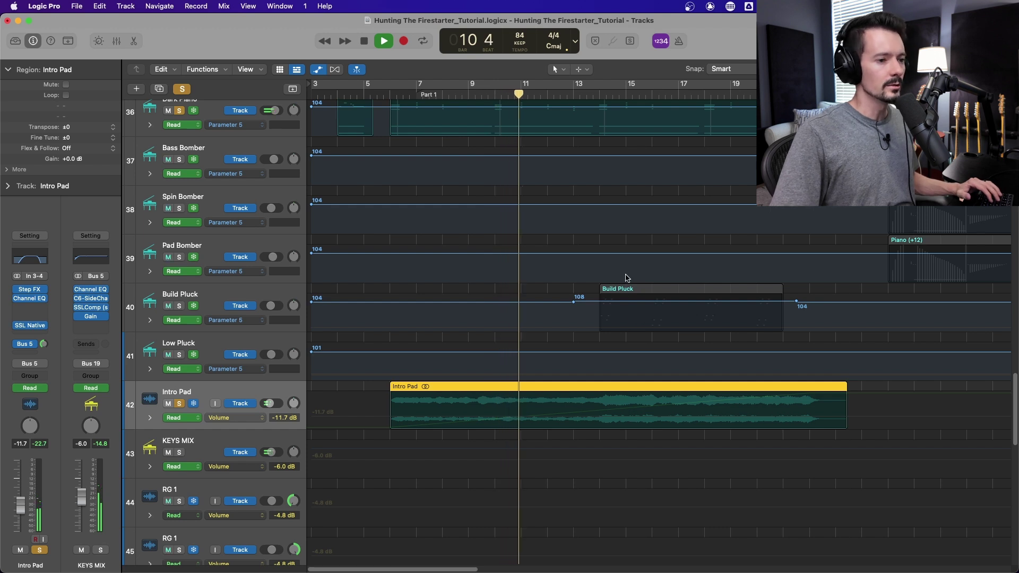
pyautogui.scroll(-1, 627, 278)
pyautogui.click(210, 286)
pyautogui.scroll(-15, 489, 357)
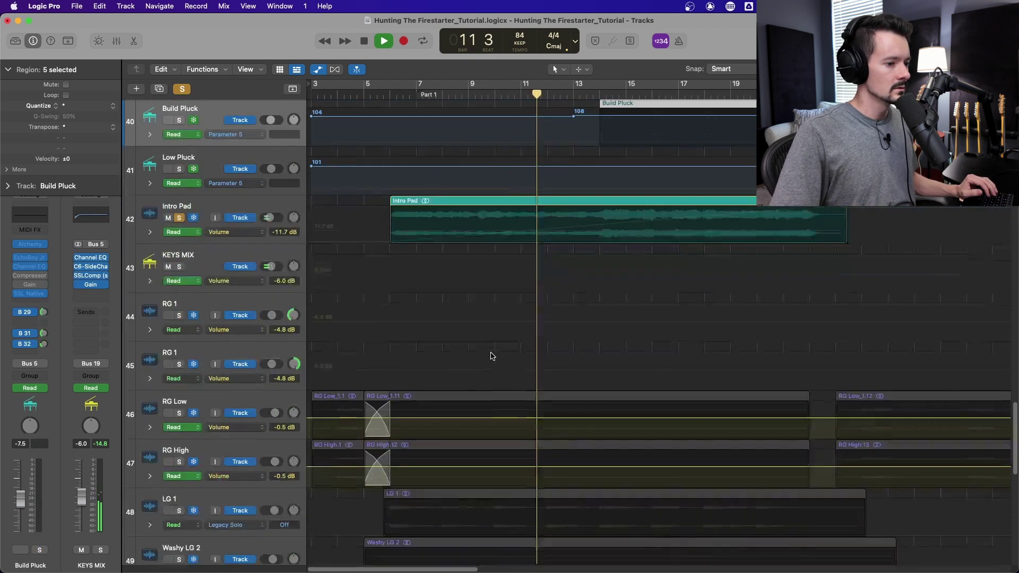
pyautogui.press('space')
# Select and solo the LG 1 guitar track and play it from bar 6 beat 1
pyautogui.click(393, 94)
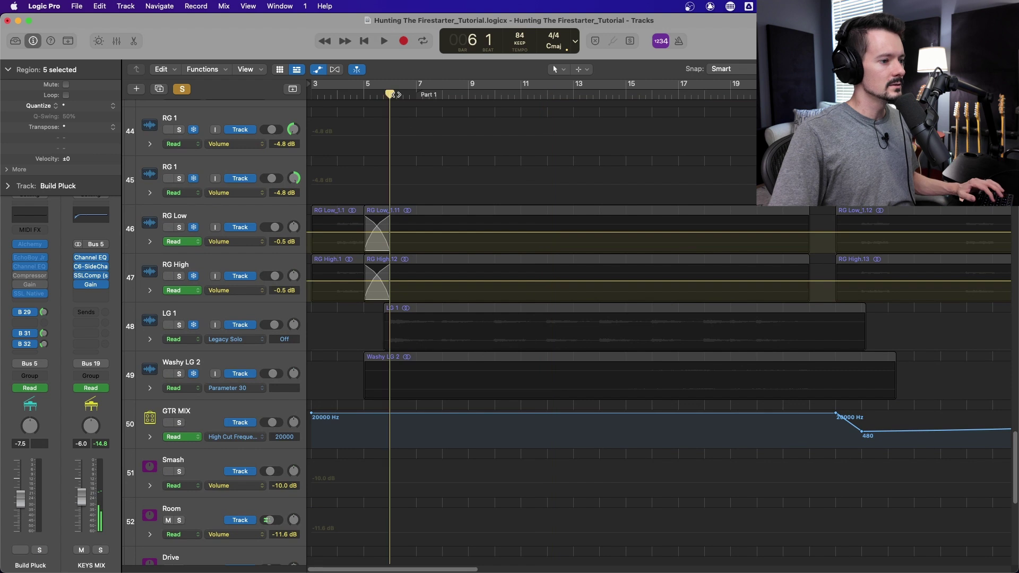
pyautogui.click(189, 324)
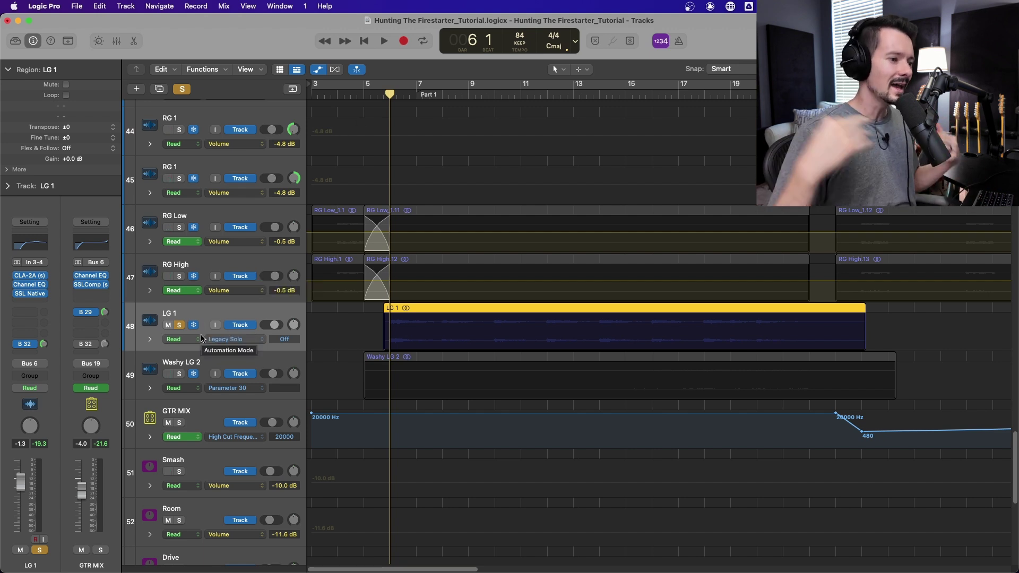
pyautogui.press('space')
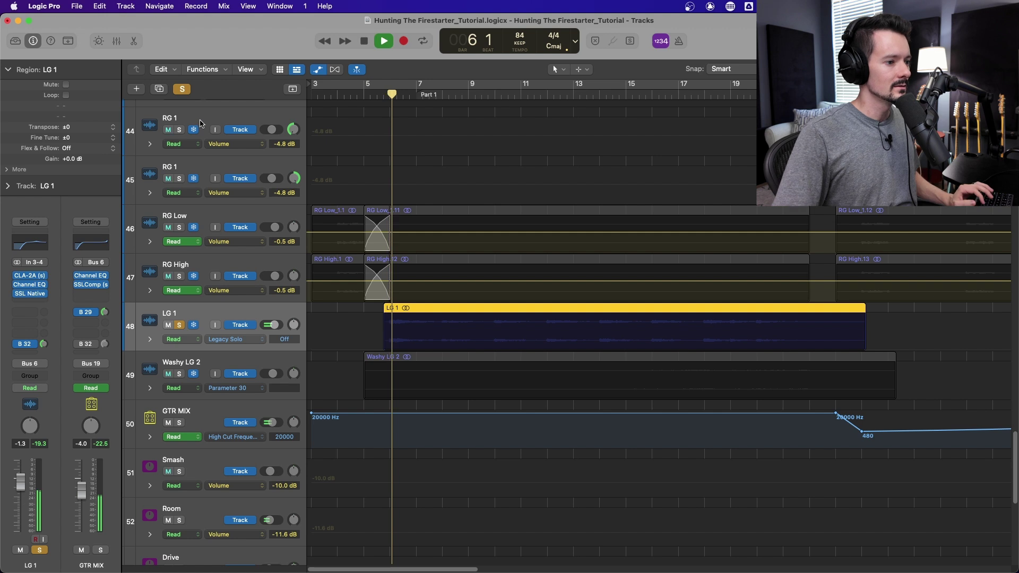
pyautogui.scroll(1, 197, 112)
# Toggle the LG 1 solo off, on and off again during playback to compare the guitar with the full mix
pyautogui.click(183, 90)
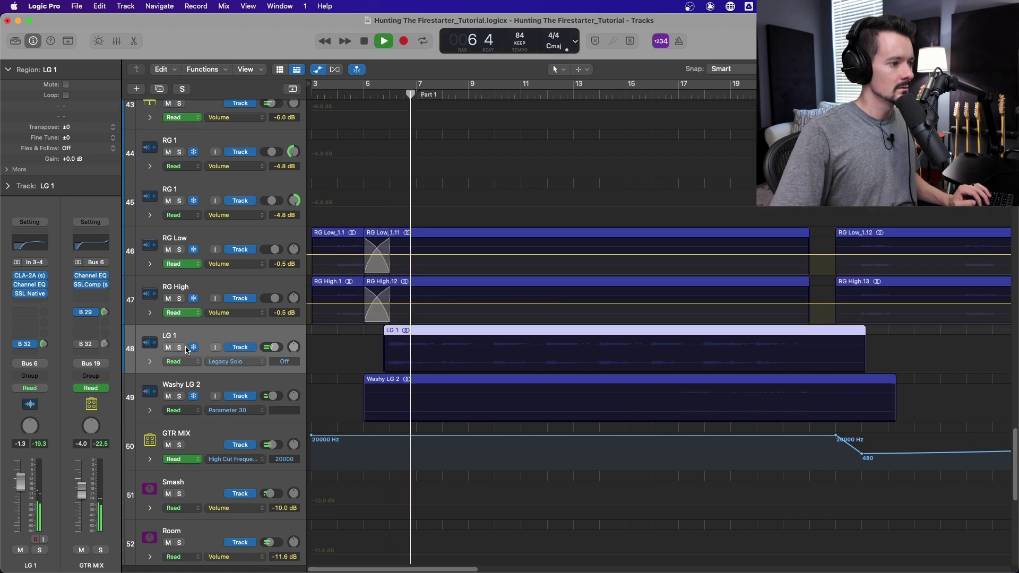
pyautogui.click(182, 89)
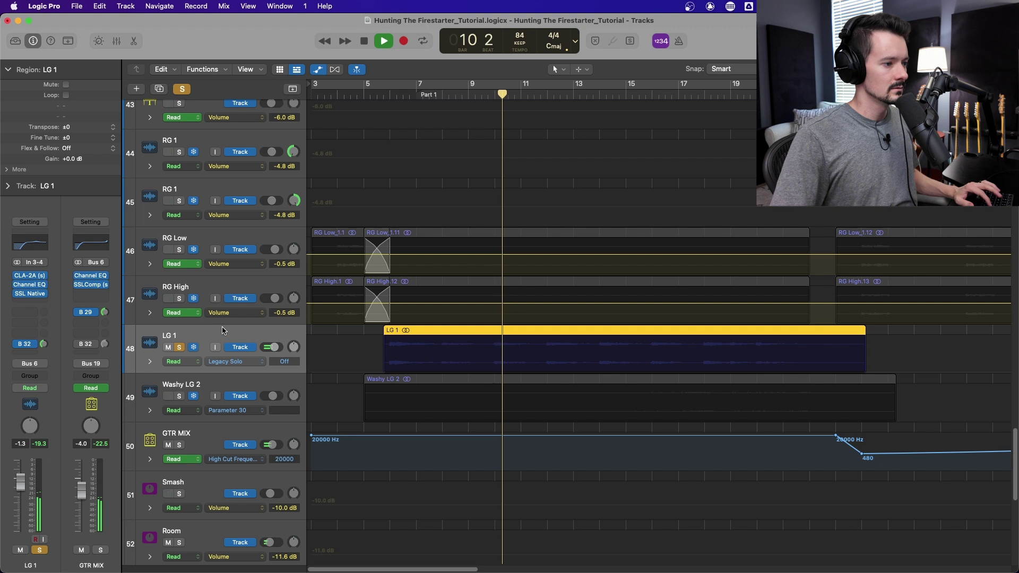
pyautogui.click(181, 348)
pyautogui.scroll(3, 576, 307)
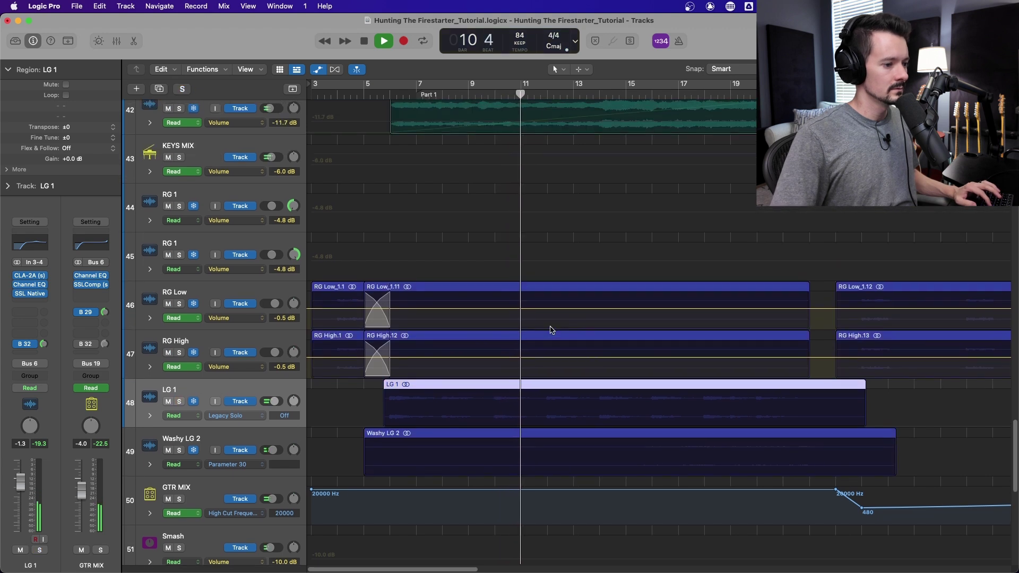
pyautogui.scroll(-2, 551, 330)
# Solo Washy LG 2 during playback, and add LG 1 to the solo to hear both guitars together
pyautogui.click(179, 417)
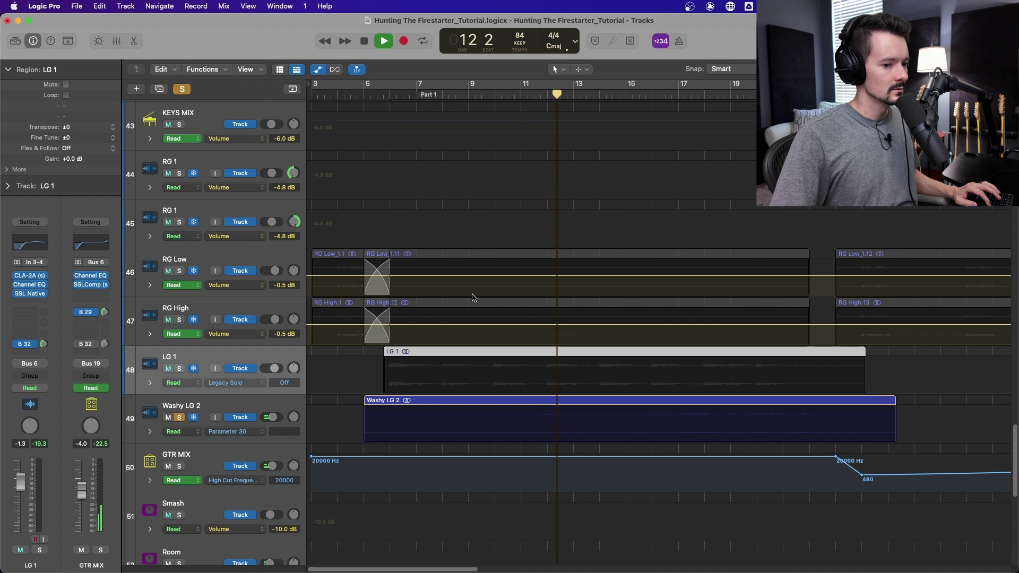
pyautogui.scroll(-2, 531, 180)
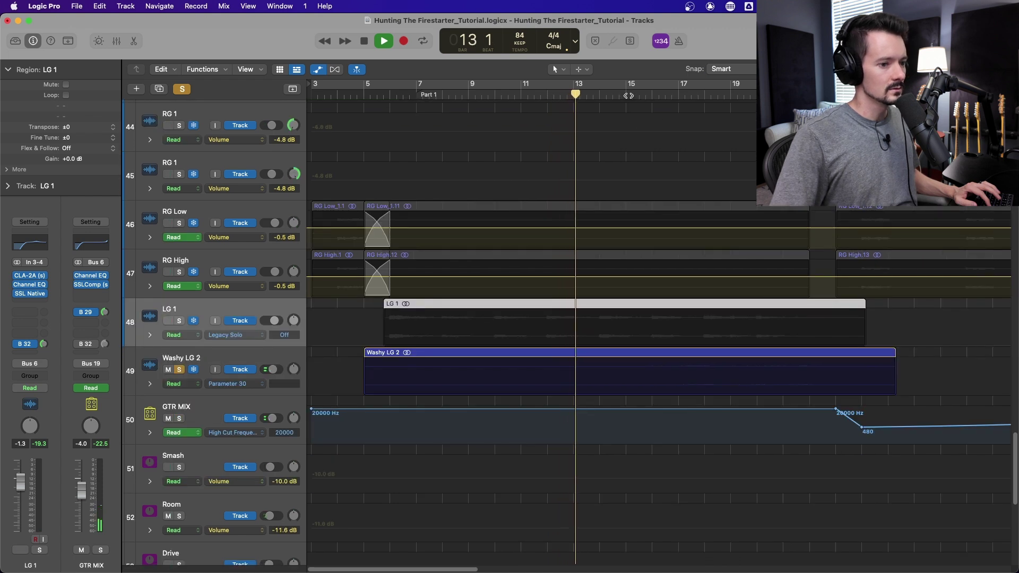
pyautogui.click(179, 321)
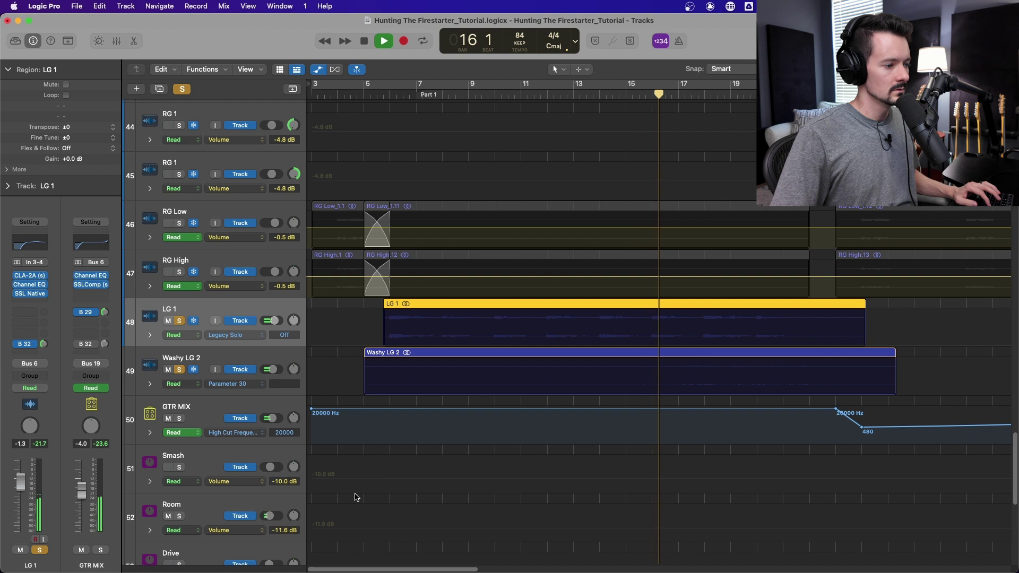
pyautogui.scroll(1, 497, 400)
# Clear the guitar solos, select and solo Build Pluck, and play it from bar 14
pyautogui.scroll(10, 491, 397)
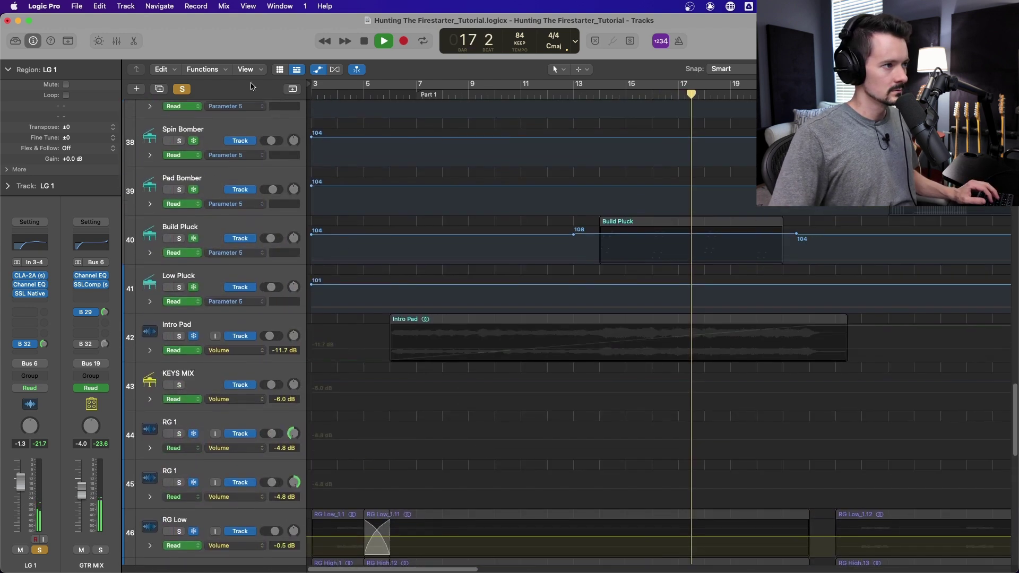
pyautogui.click(182, 89)
pyautogui.scroll(-2, 193, 200)
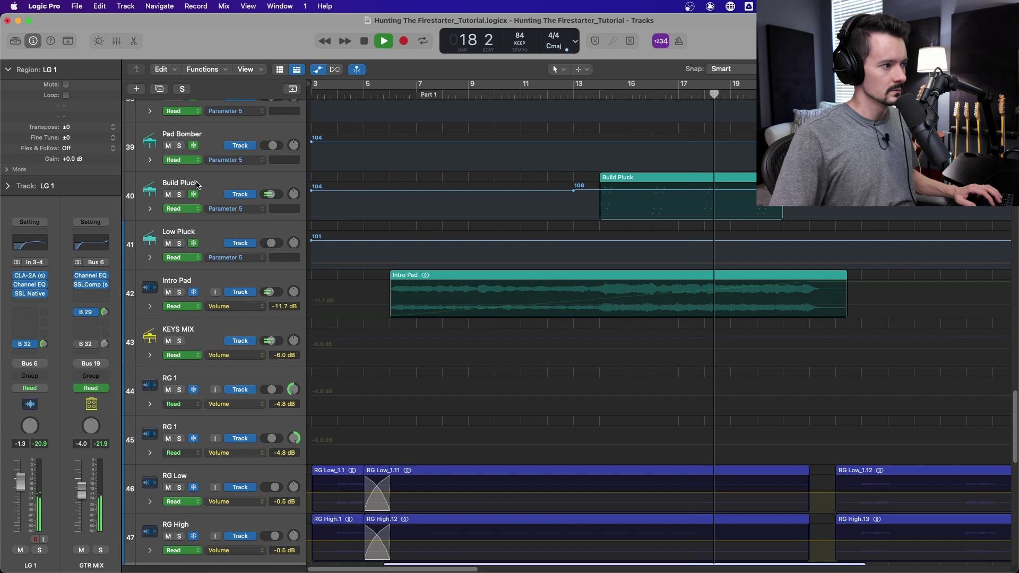
pyautogui.click(181, 198)
pyautogui.press('space')
pyautogui.press('s')
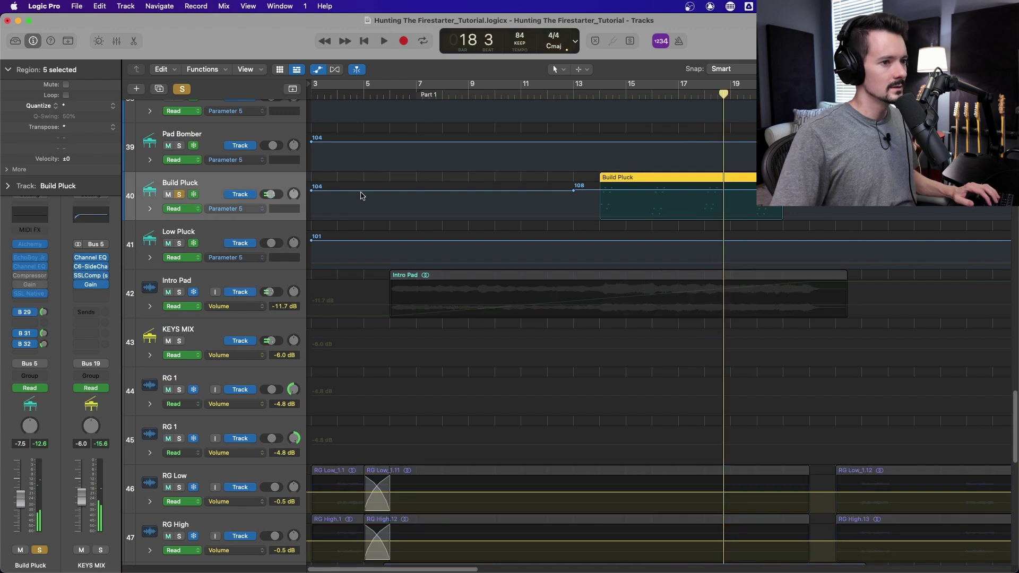
pyautogui.click(602, 96)
pyautogui.scroll(5, 728, 338)
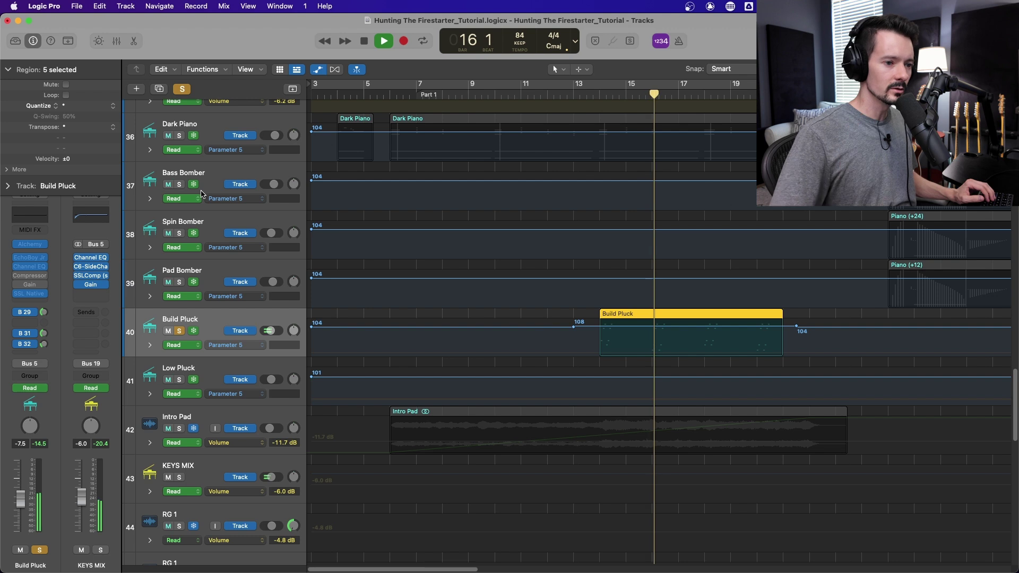
# Hide track automation, clear the Build Pluck solo, and look over the arrangement's tracks while the full mix plays
pyautogui.press('a')
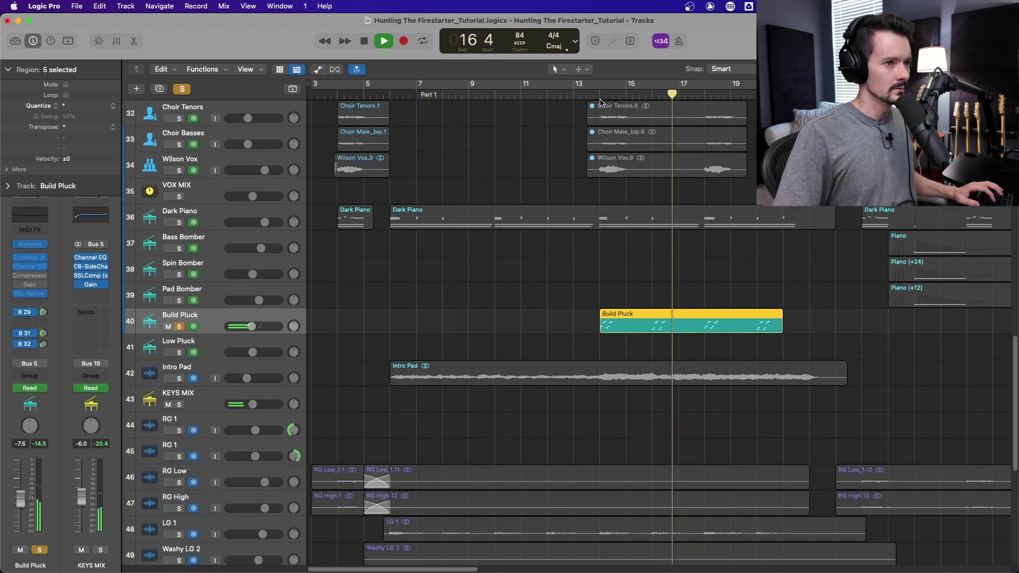
pyautogui.scroll(4, 615, 144)
pyautogui.press('s')
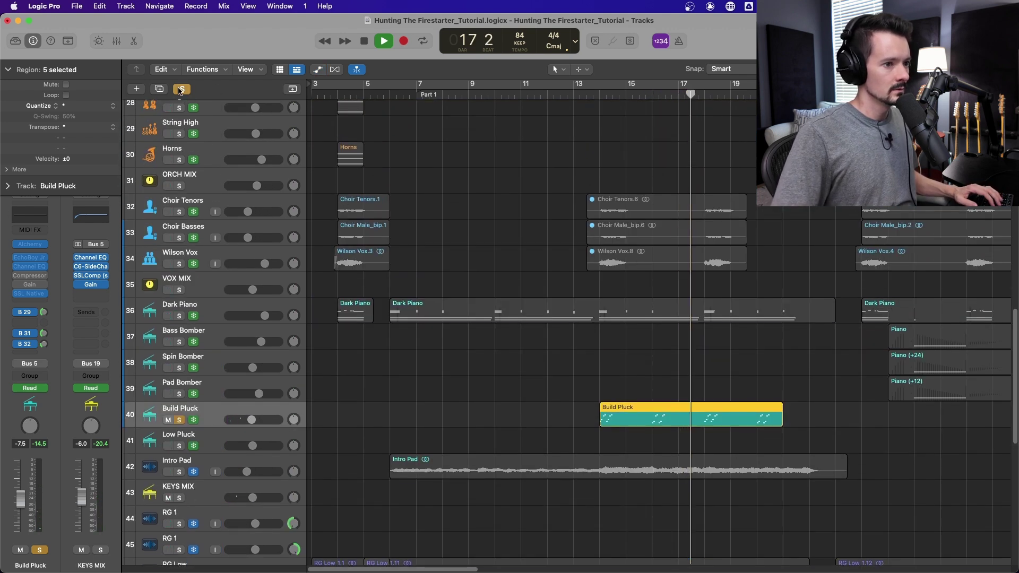
pyautogui.scroll(-5, 540, 182)
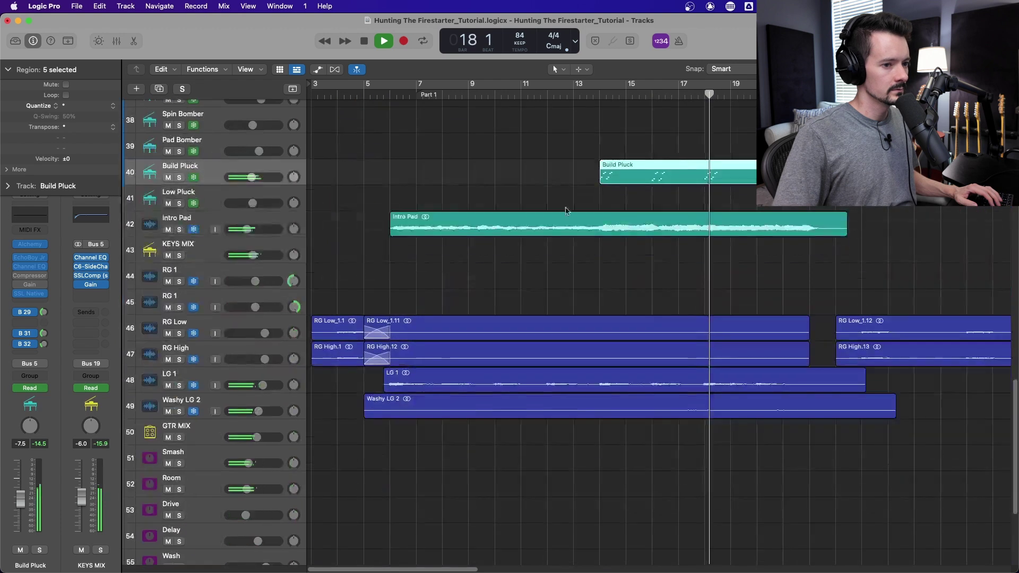
pyautogui.scroll(7, 572, 220)
pyautogui.scroll(10, 572, 220)
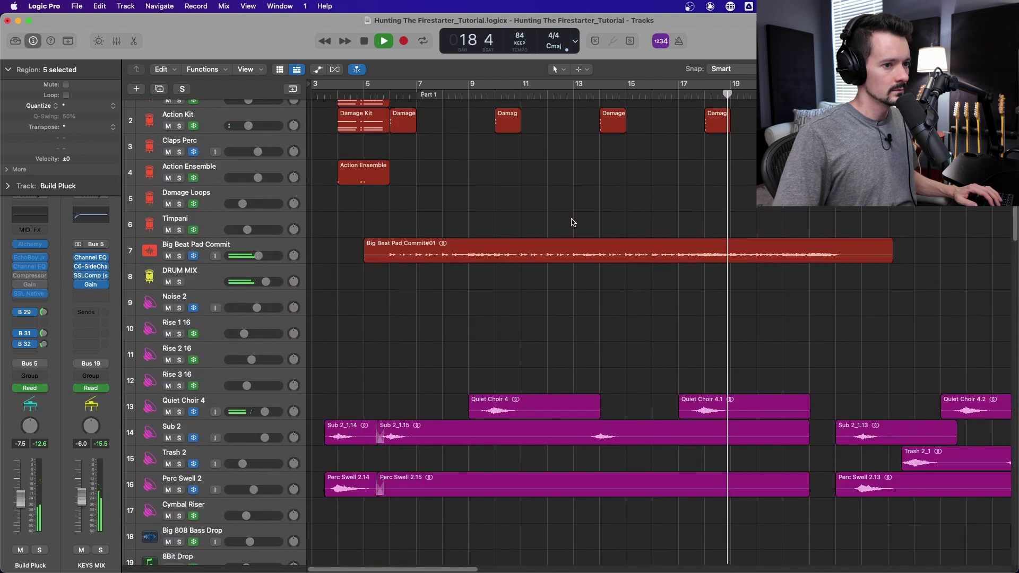
# Follow the full mix past bar 20 and examine the choir, strings and piano regions from bar 23 onward
pyautogui.scroll(-14, 572, 222)
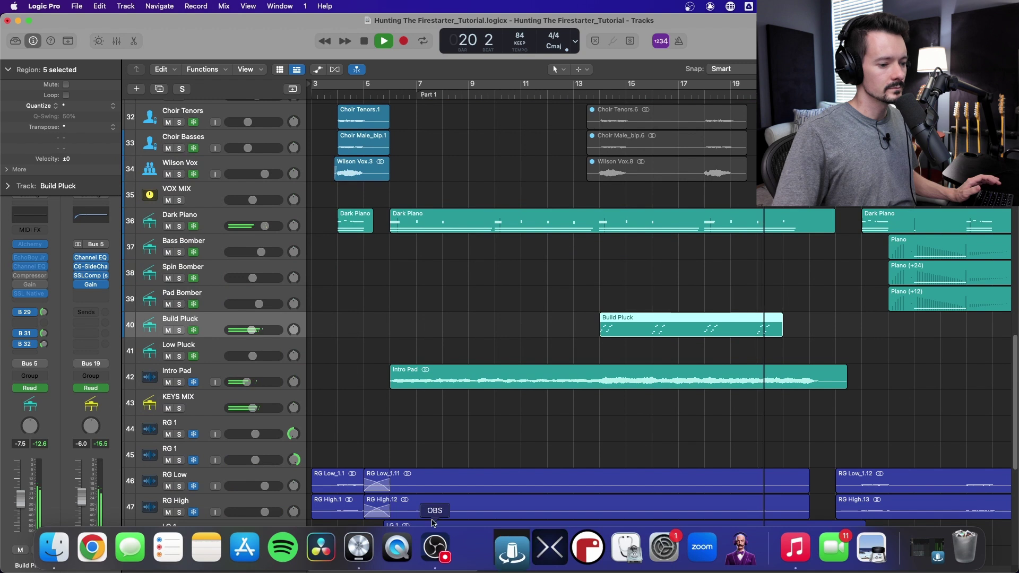
pyautogui.scroll(-3, 566, 523)
pyautogui.click(460, 565)
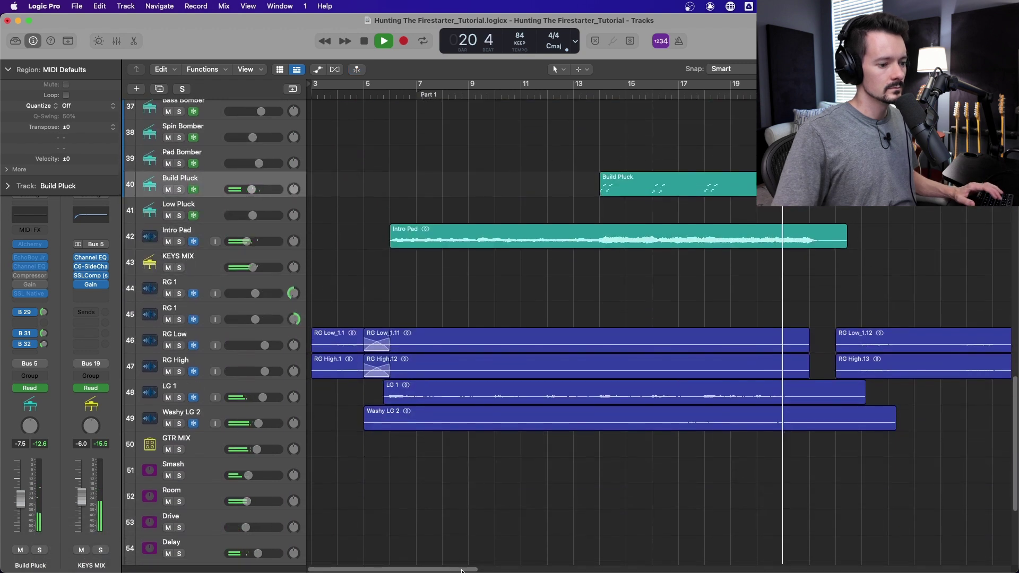
pyautogui.moveTo(468, 568); pyautogui.dragTo(576, 568)
pyautogui.scroll(2, 489, 441)
pyautogui.scroll(7, 489, 441)
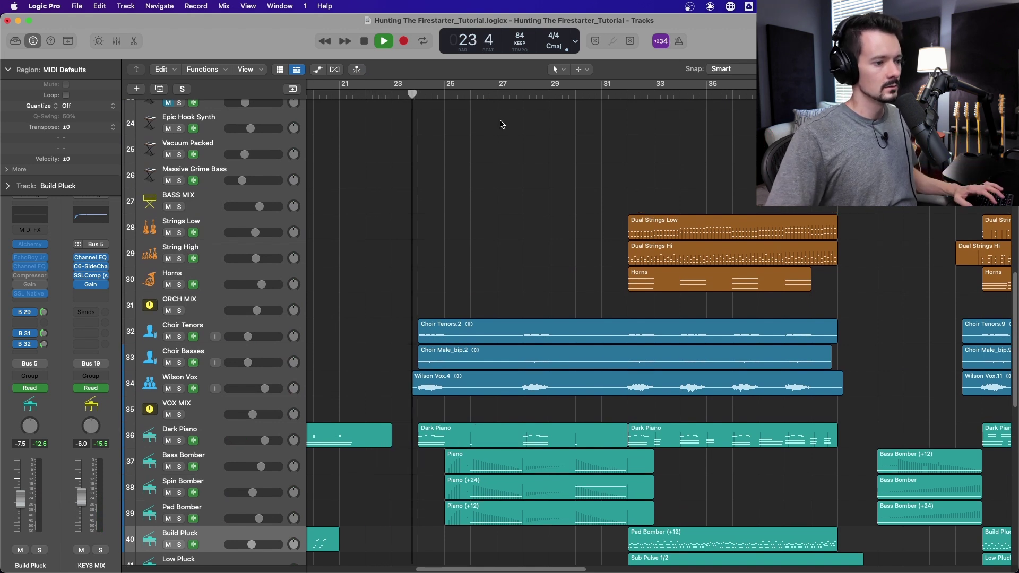
# Stop playback, solo Choir Tenors, Choir Basses, Wilson Vox and VOX MIX, and select VOX MIX with the playhead at bar 24
pyautogui.scroll(1, 496, 138)
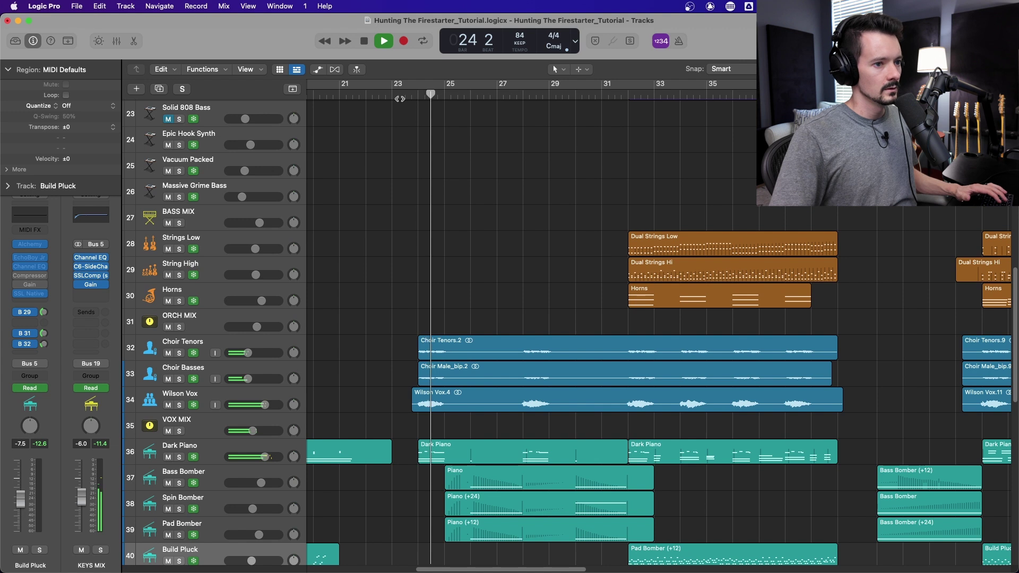
pyautogui.press('space')
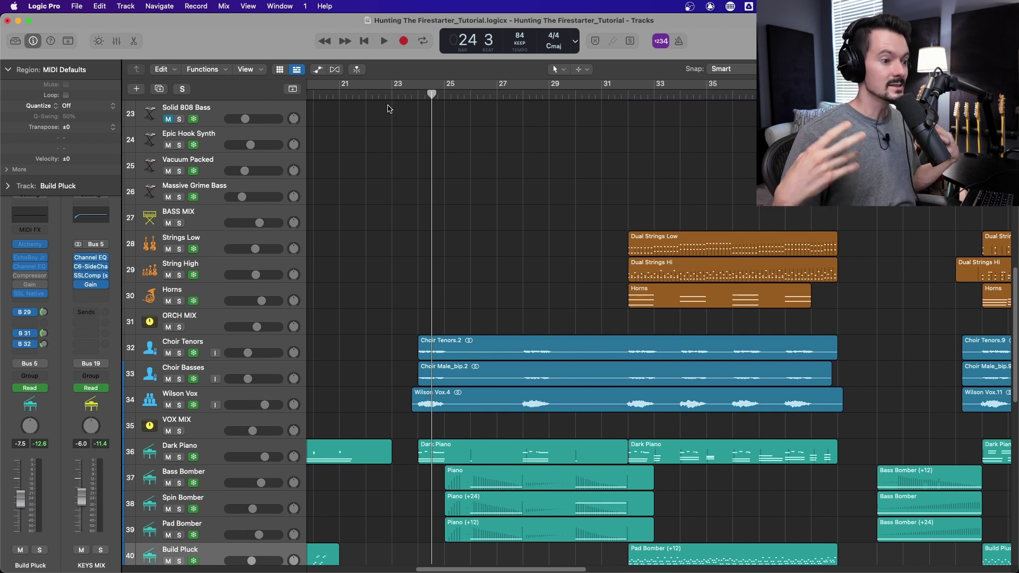
pyautogui.scroll(-2, 186, 440)
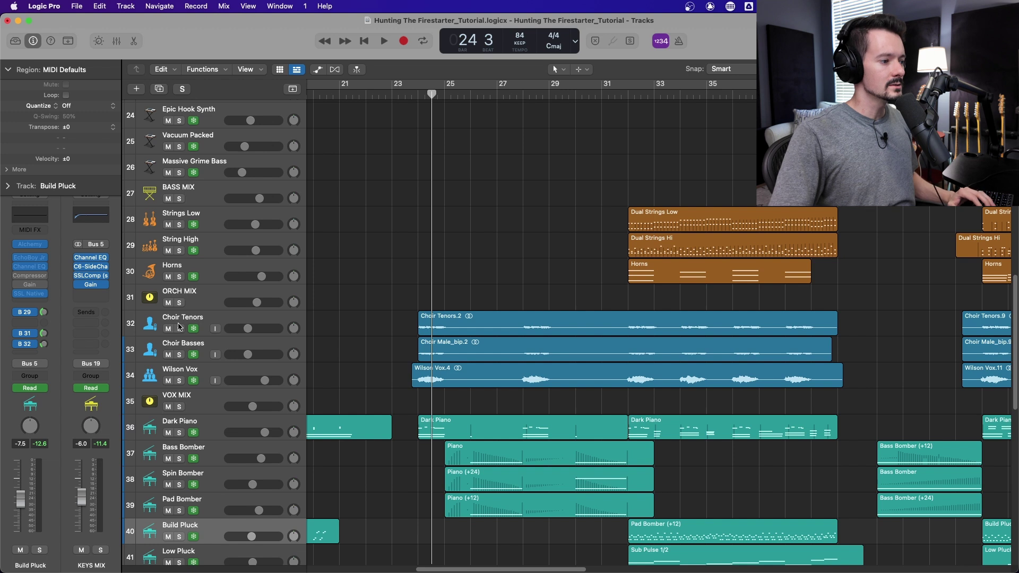
pyautogui.moveTo(180, 332); pyautogui.dragTo(186, 403)
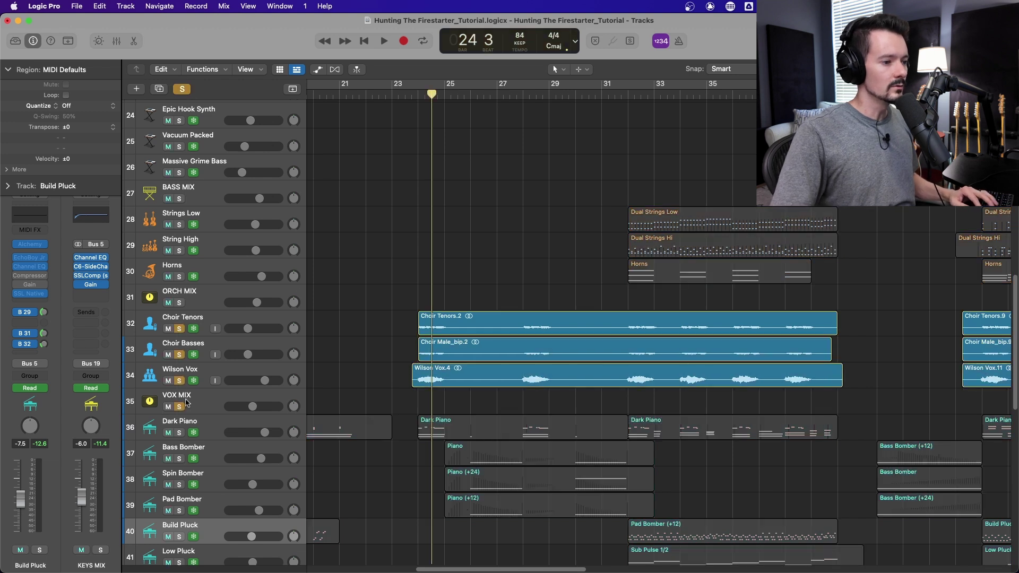
pyautogui.click(421, 93)
pyautogui.click(207, 401)
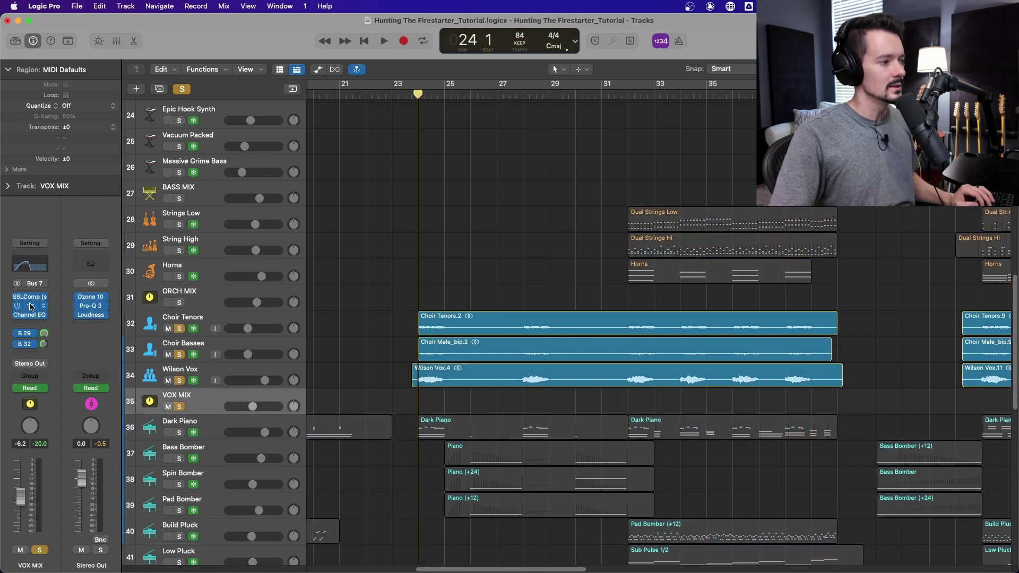
# Examine VOX MIX's Channel EQ alongside its High Cut Frequency automation while moving the playhead from bar 24 to bar 27, and close the EQ
pyautogui.click(32, 315)
pyautogui.moveTo(790, 147); pyautogui.dragTo(671, 439)
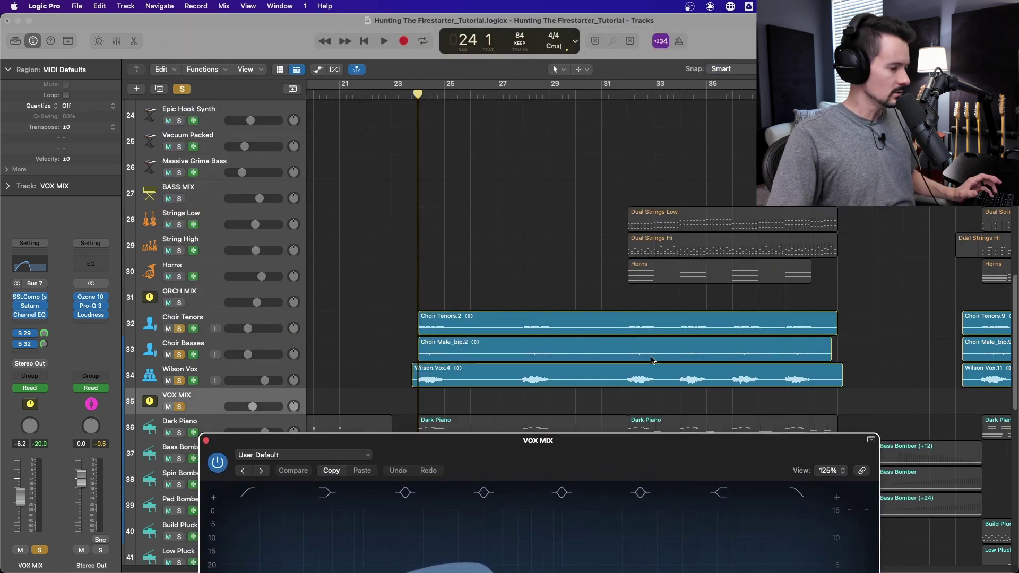
pyautogui.press('a')
pyautogui.click(236, 369)
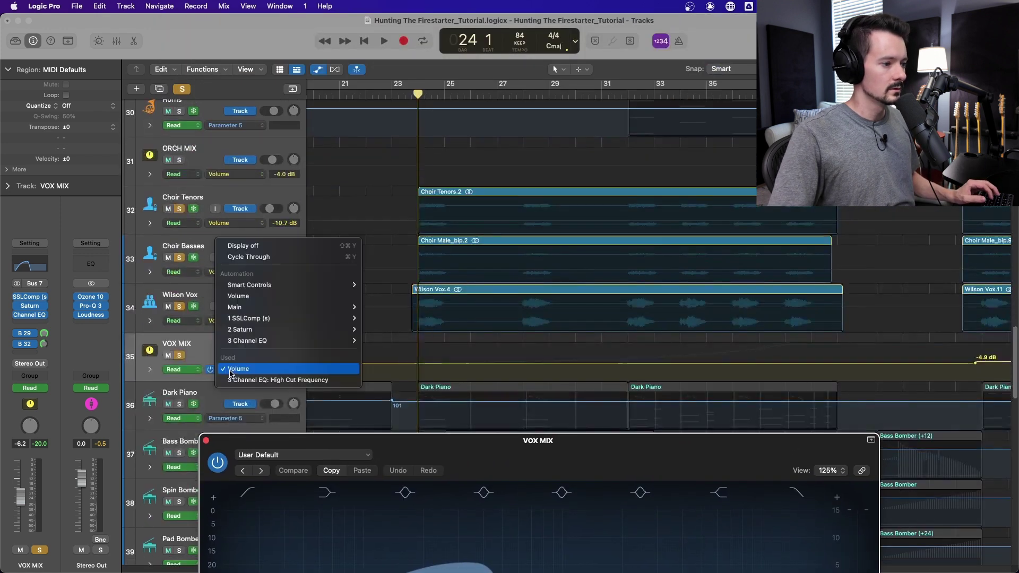
pyautogui.click(292, 380)
pyautogui.moveTo(423, 97); pyautogui.dragTo(511, 97)
pyautogui.moveTo(616, 440); pyautogui.dragTo(503, 117)
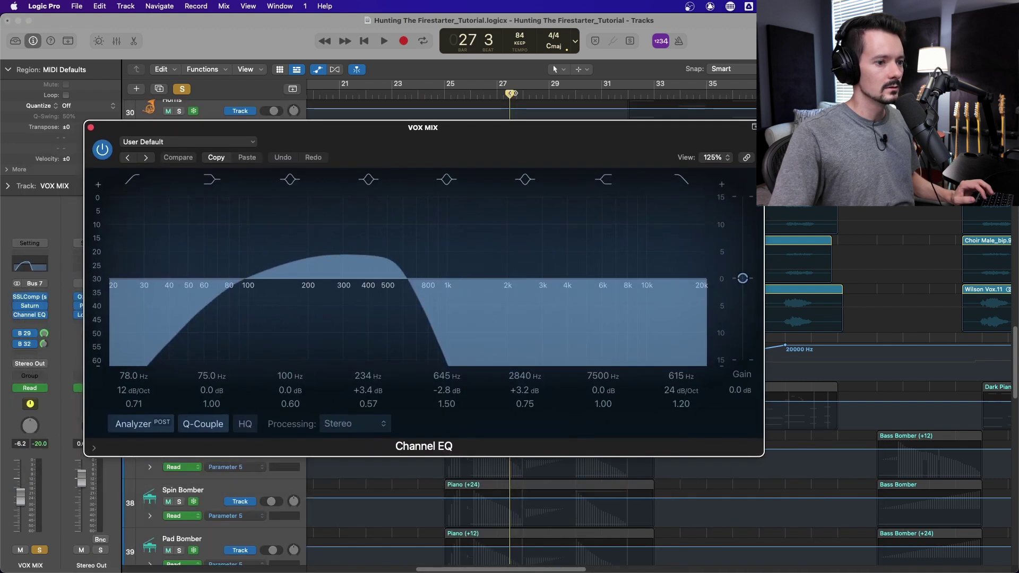
pyautogui.press('super+w')
# Play the soloed vocals briefly, add the guitar tracks from RG 1 through GTR MIX to the solo, and audition them from bar 24
pyautogui.press('space')
pyautogui.scroll(-10, 357, 439)
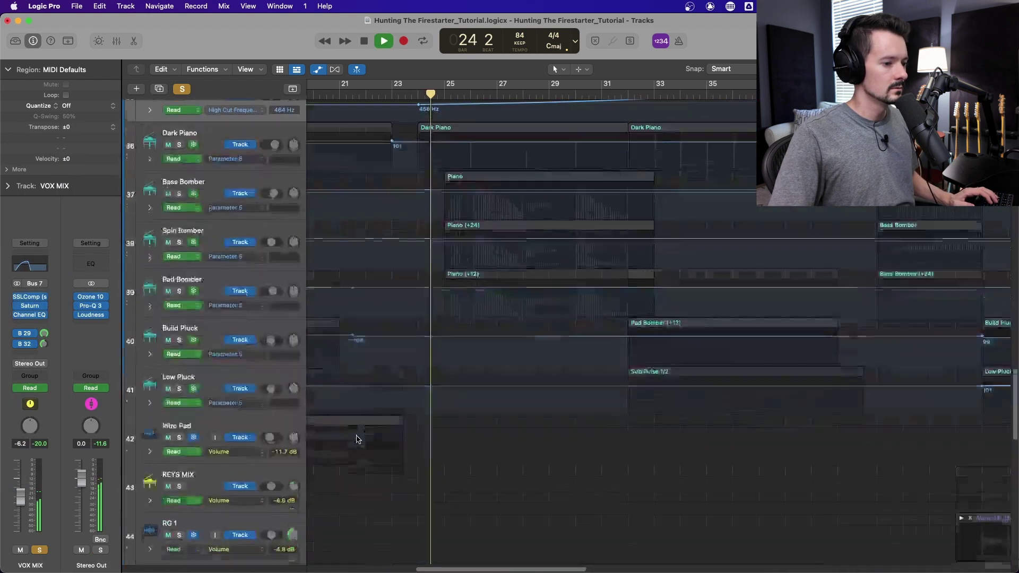
pyautogui.scroll(-7, 358, 439)
pyautogui.press('space')
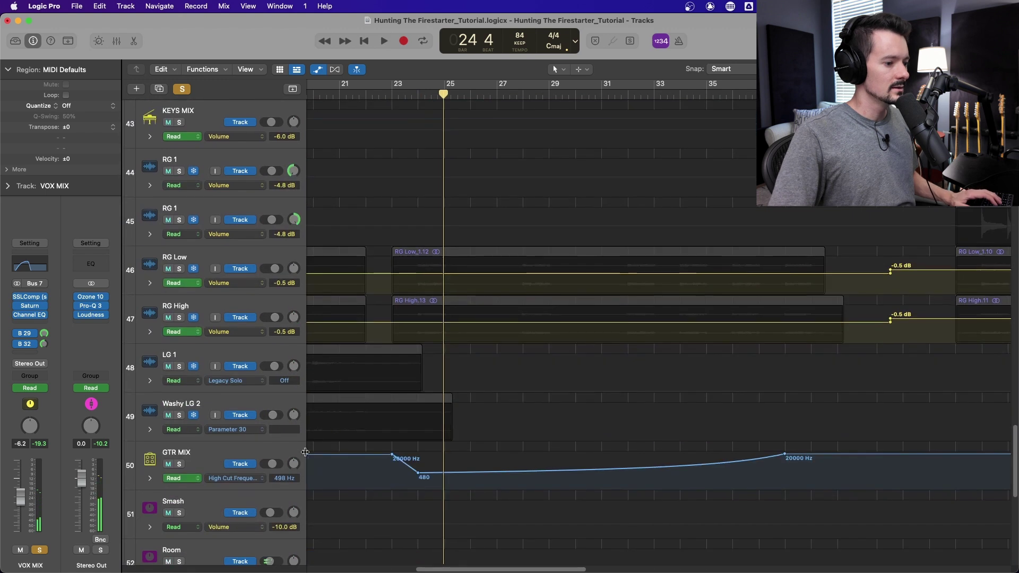
pyautogui.click(264, 461)
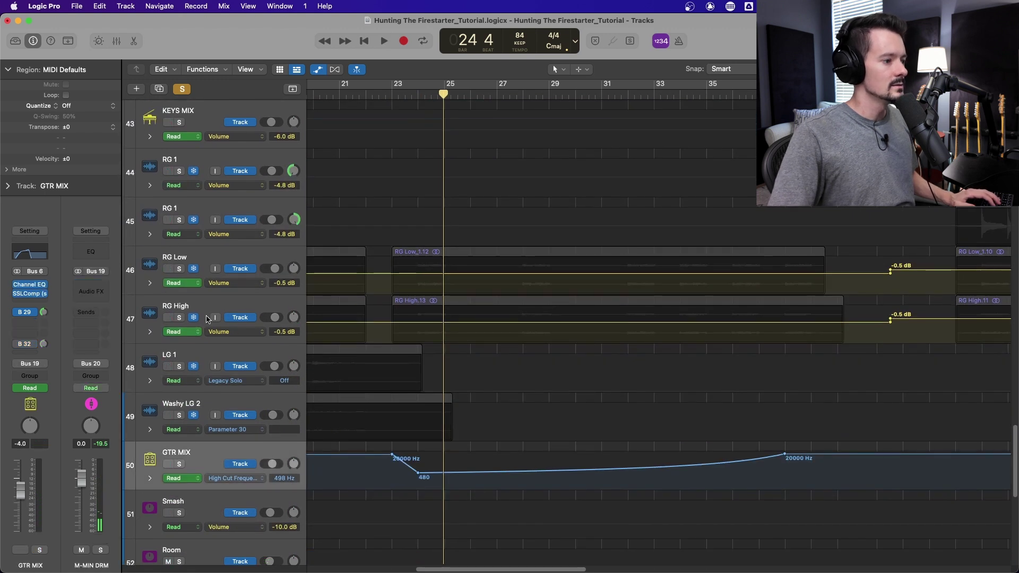
pyautogui.moveTo(183, 170); pyautogui.dragTo(304, 360)
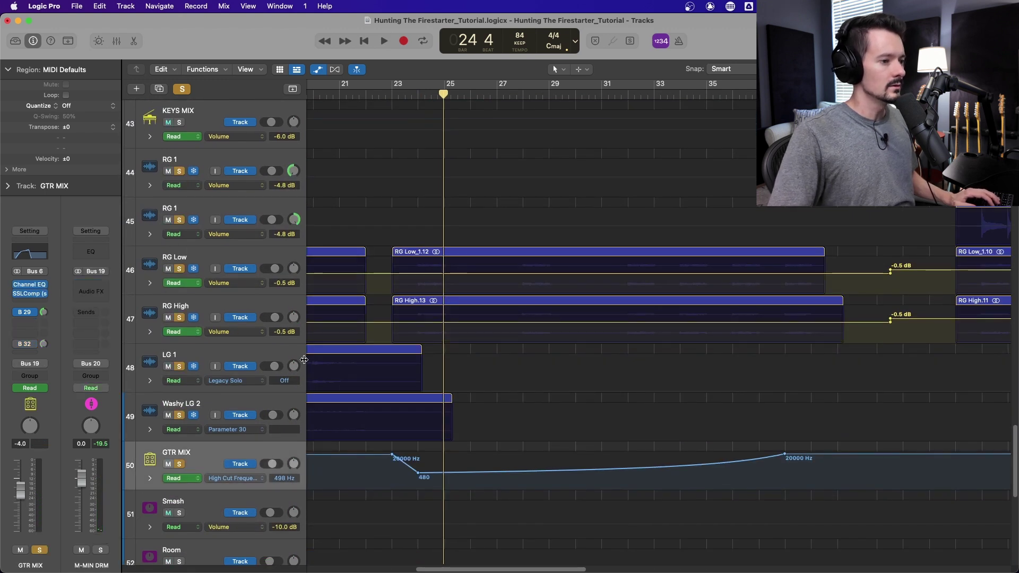
pyautogui.press('space')
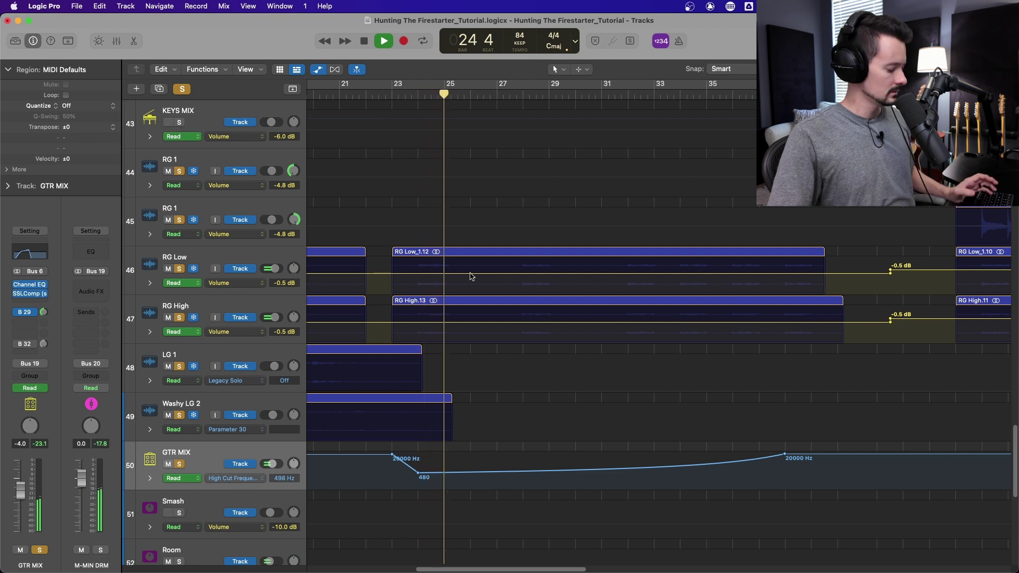
pyautogui.press('space')
# Hide track automation, clear all solos, and look over the drum, impact, choir and keys tracks while the full mix plays from about bar 24
pyautogui.press('super+Up')
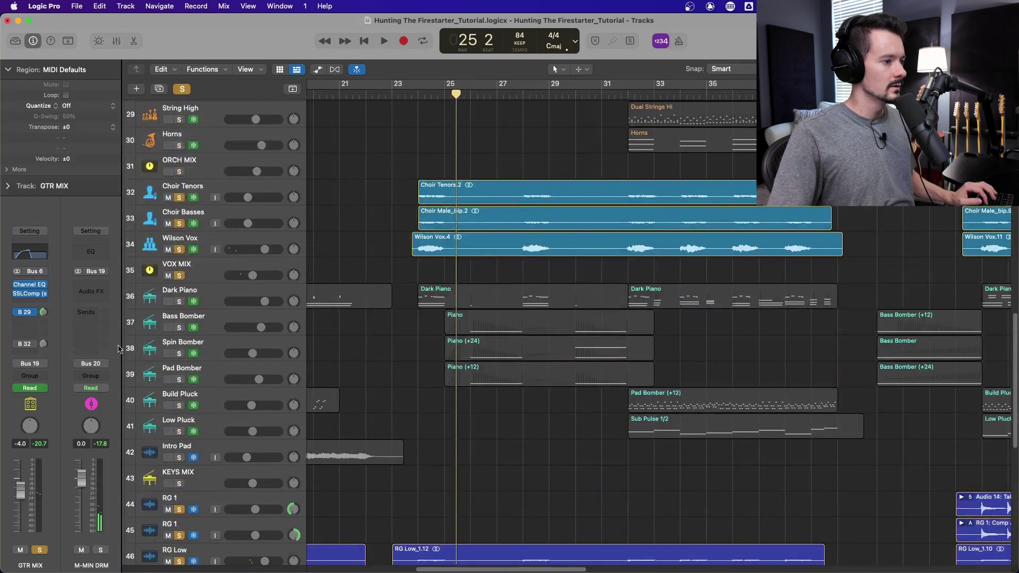
pyautogui.press('ctrl+alt+super+s')
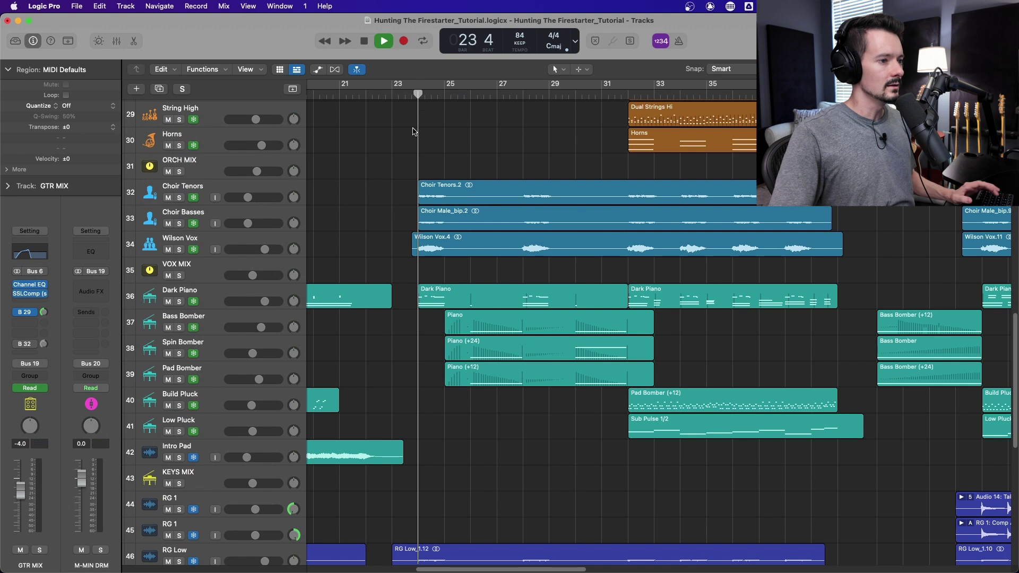
pyautogui.scroll(20, 460, 227)
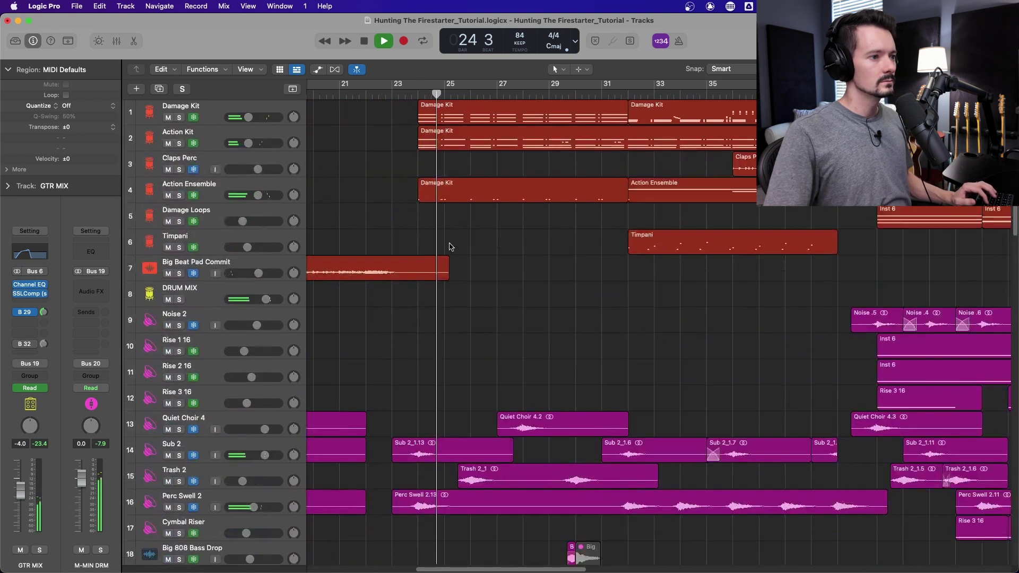
pyautogui.scroll(-4, 481, 225)
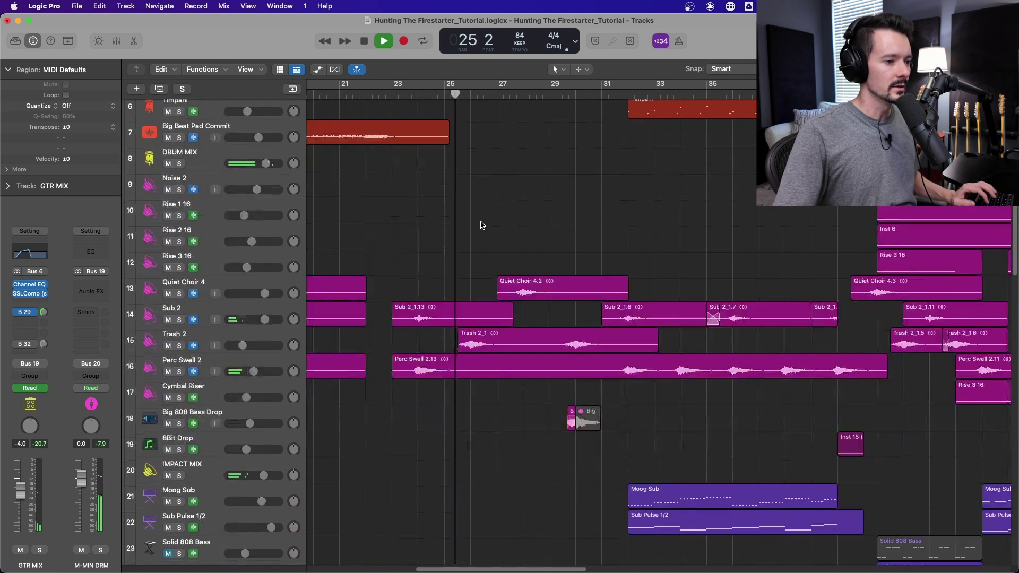
pyautogui.scroll(-18, 481, 225)
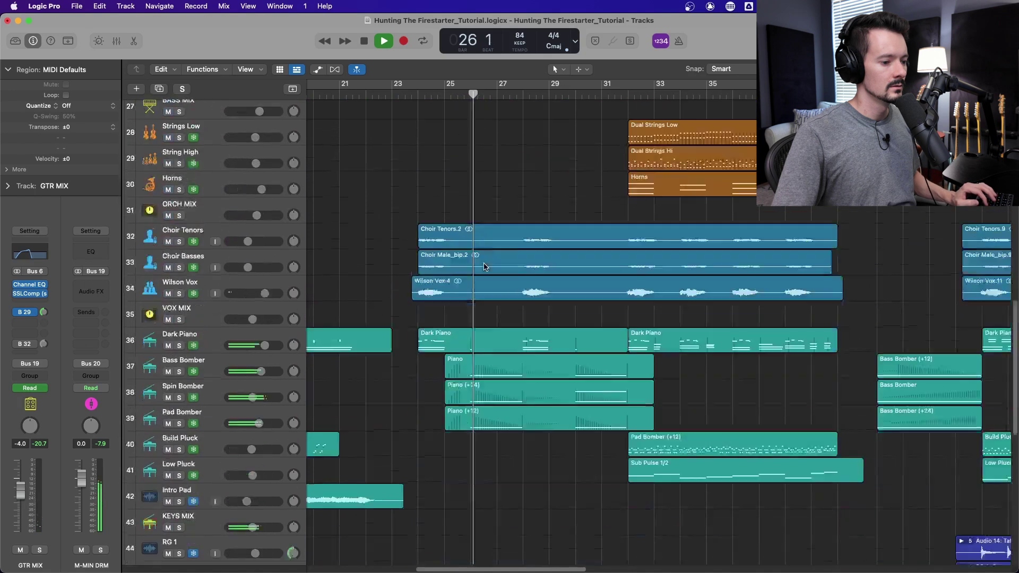
pyautogui.scroll(-2, 484, 266)
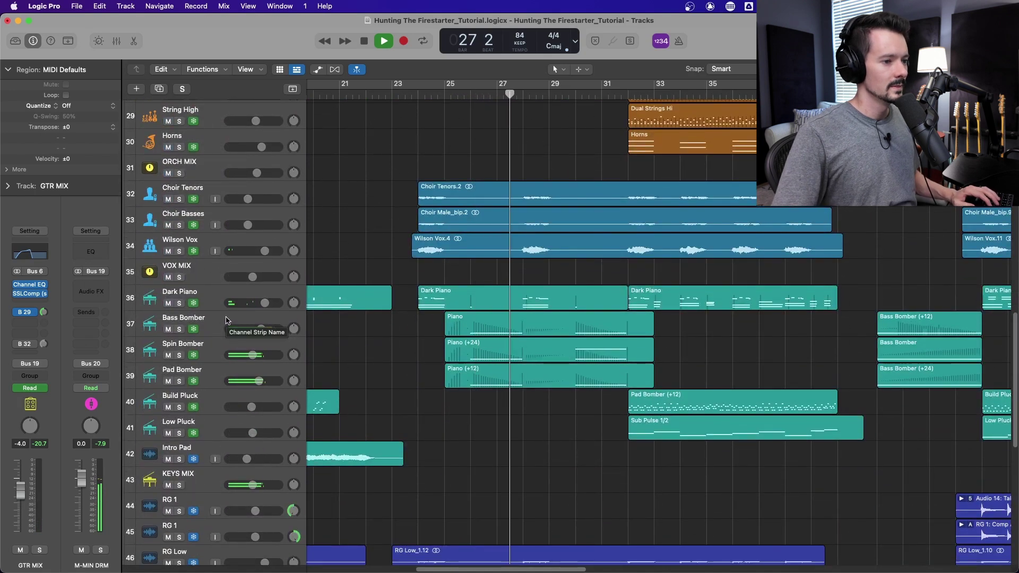
# Stop the full mix, select and solo Bass Bomber, and play it from bar 25
pyautogui.press('space')
pyautogui.click(205, 334)
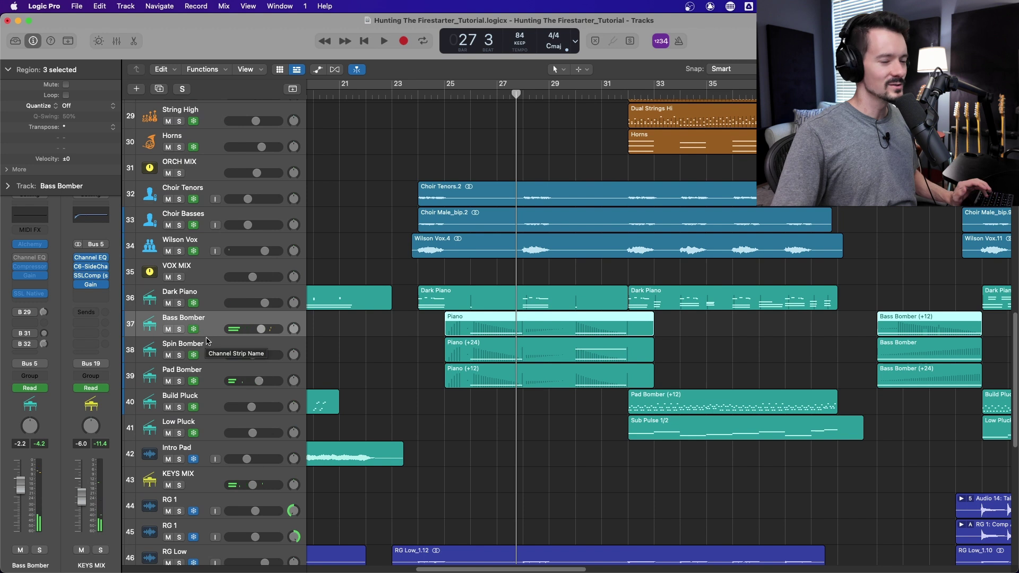
pyautogui.click(179, 330)
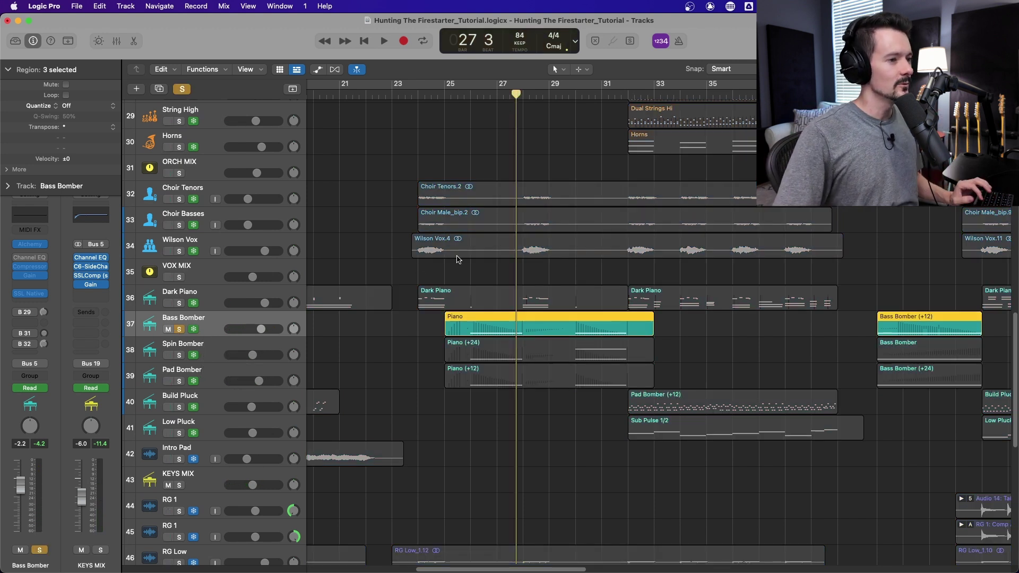
pyautogui.click(470, 96)
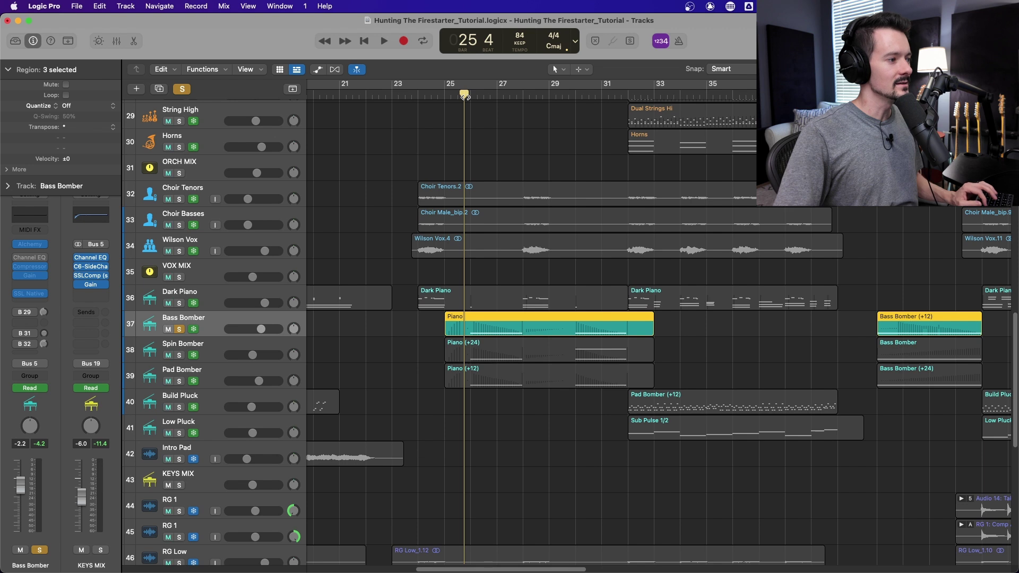
pyautogui.press('space')
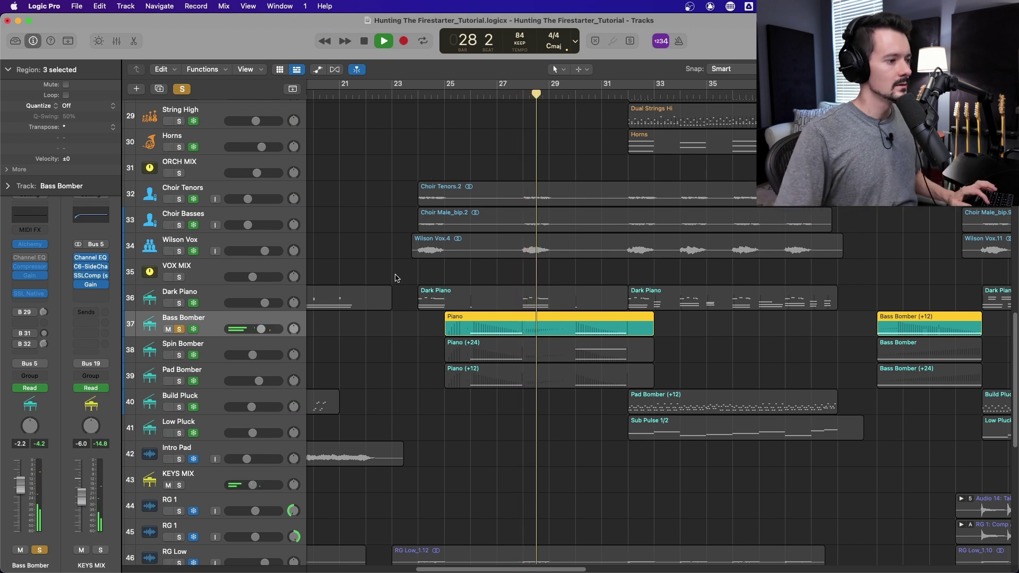
pyautogui.press('space')
# Solo Spin Bomber on its own and play it from bar 25, and audition Pad Bomber alone the same way
pyautogui.click(180, 356)
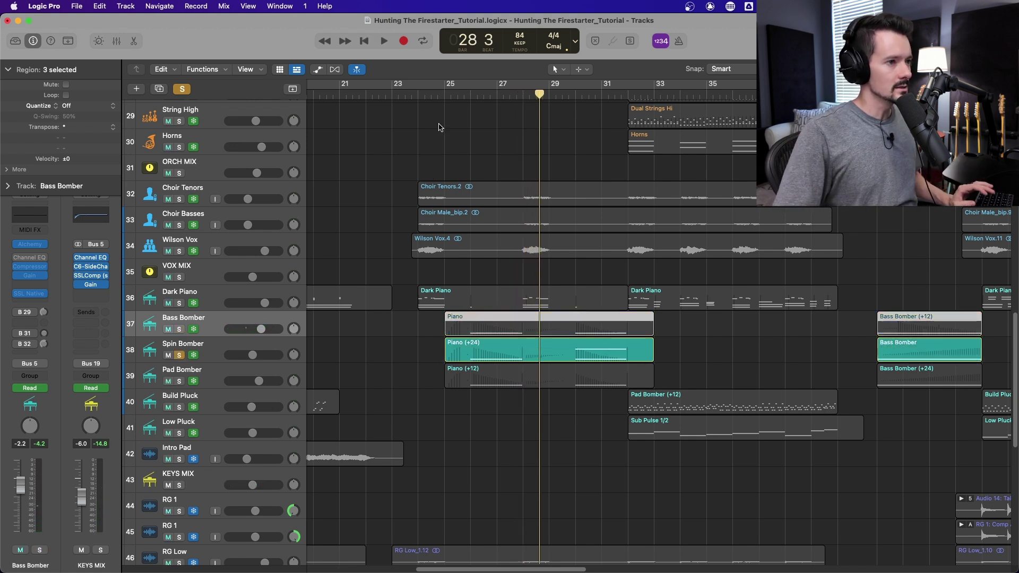
pyautogui.click(465, 95)
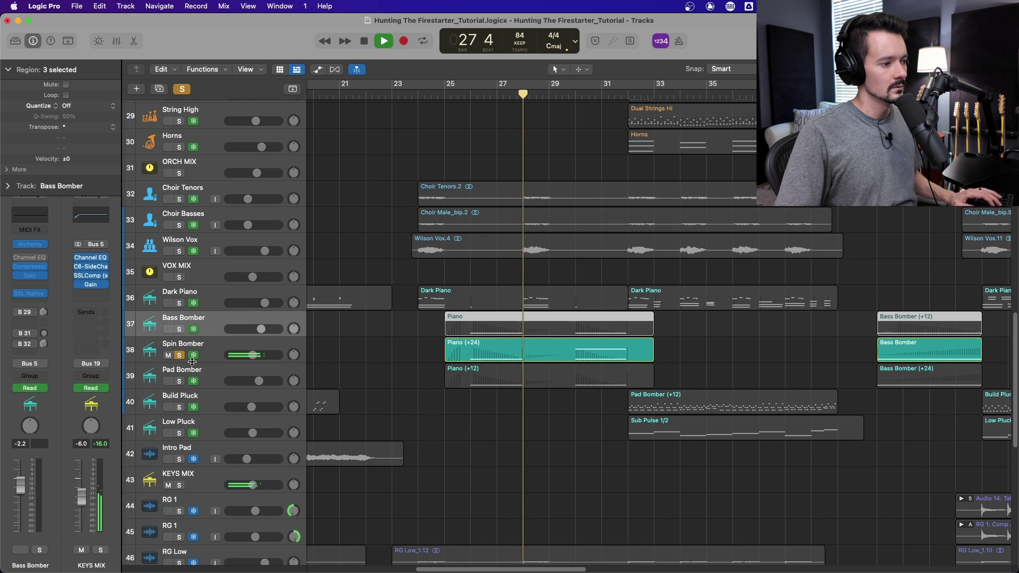
pyautogui.click(180, 382)
pyautogui.click(181, 355)
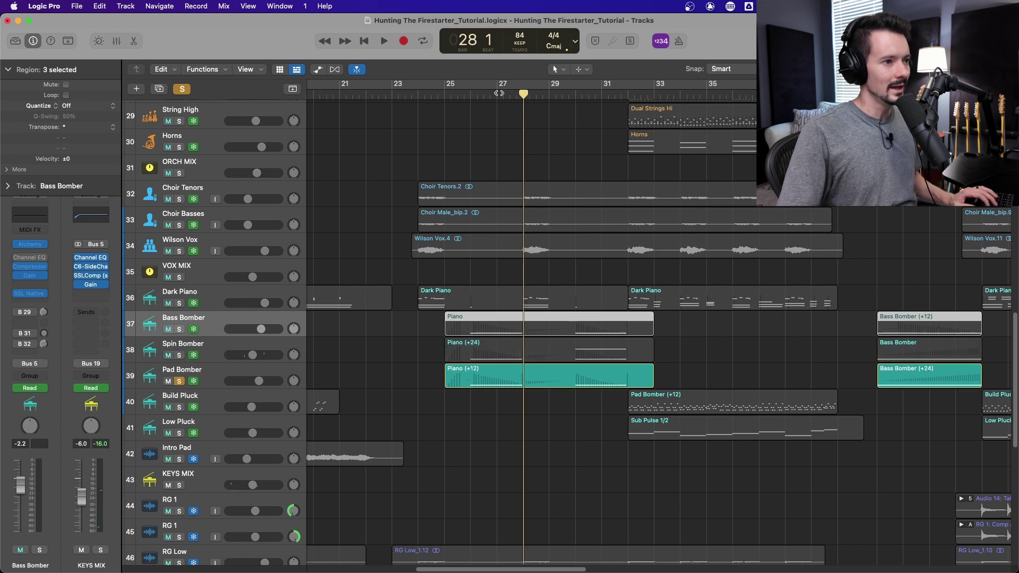
pyautogui.doubleClick(468, 98)
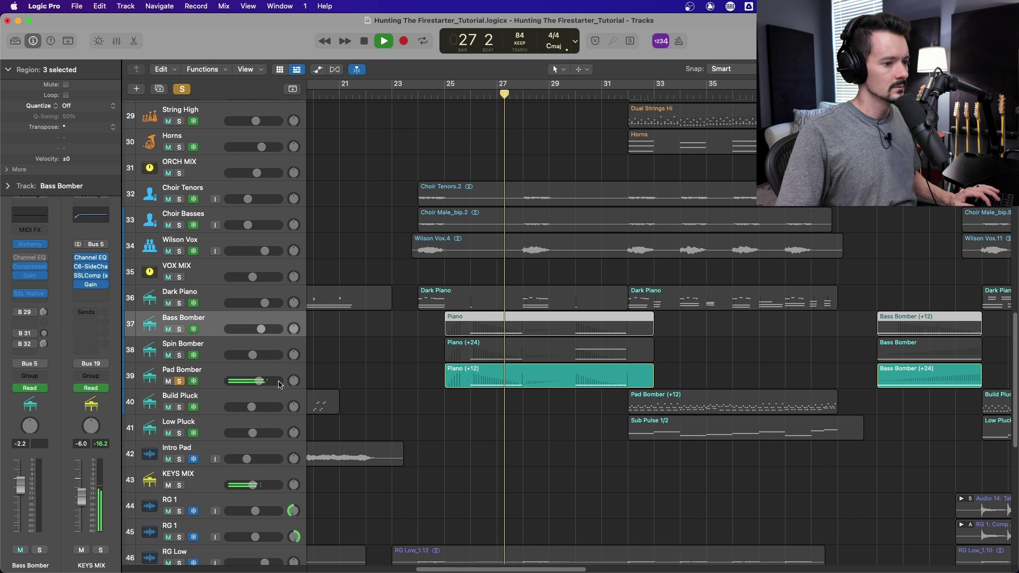
# Switch the solo back to Bass Bomber, replay it from bar 25, and add Pad Bomber to hear both layers together
pyautogui.click(181, 329)
pyautogui.click(179, 382)
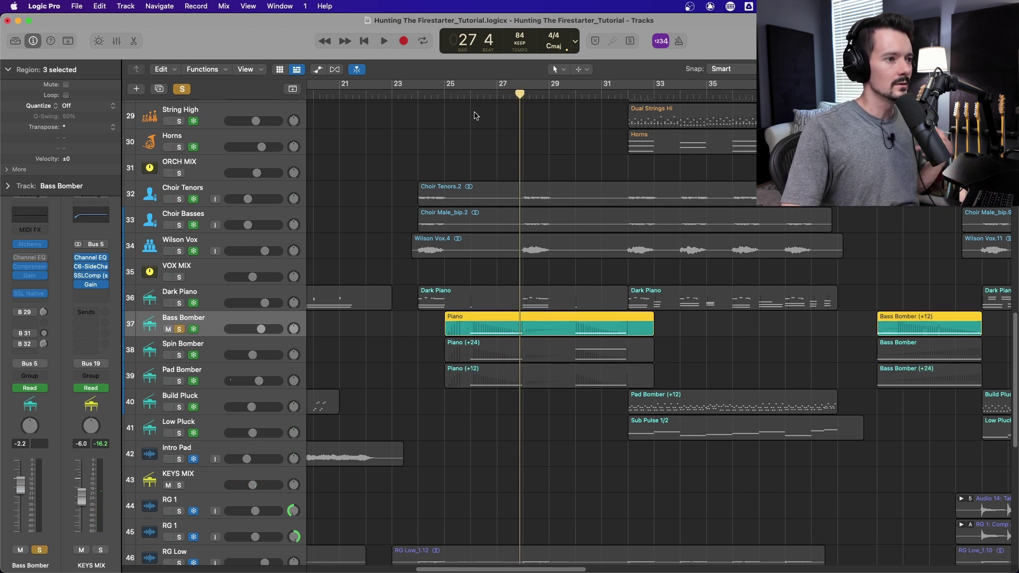
pyautogui.moveTo(451, 95); pyautogui.dragTo(464, 95)
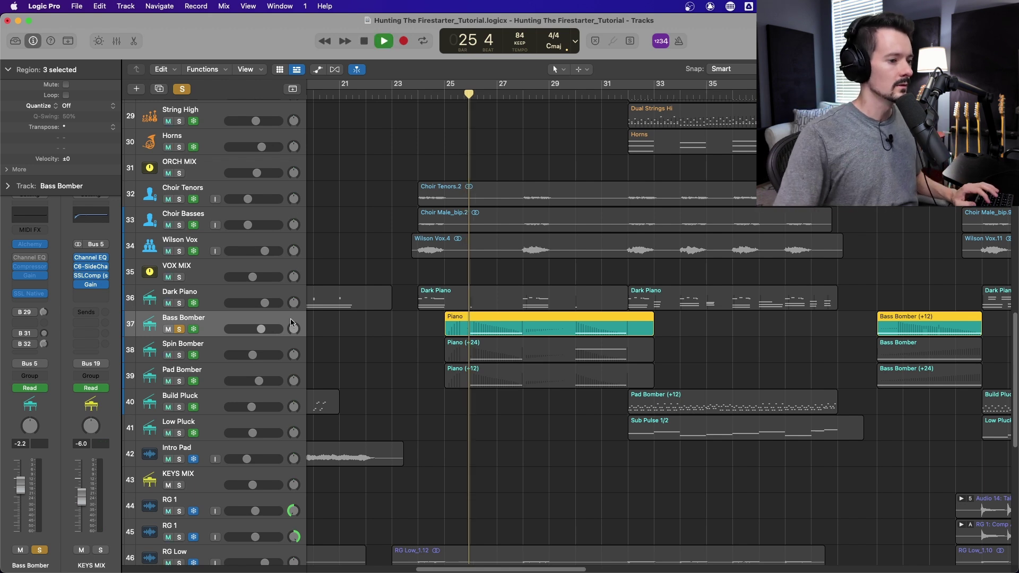
pyautogui.press('space')
pyautogui.click(186, 372)
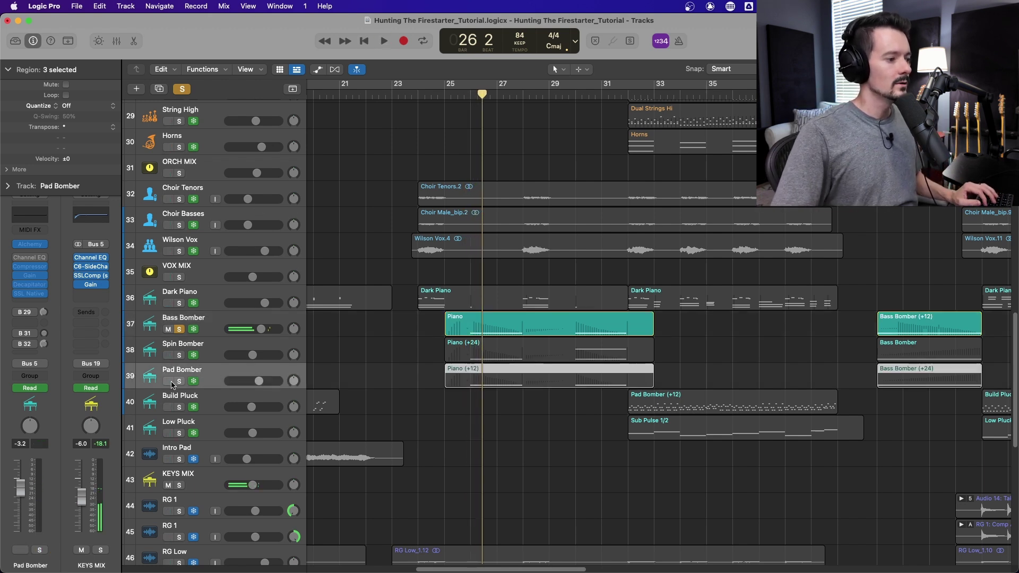
pyautogui.click(180, 381)
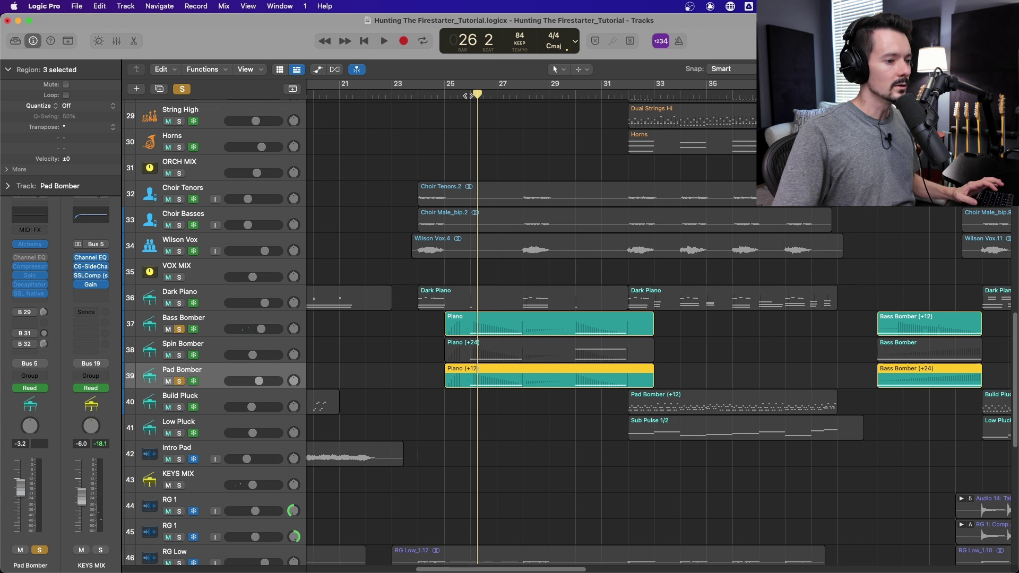
pyautogui.press('space')
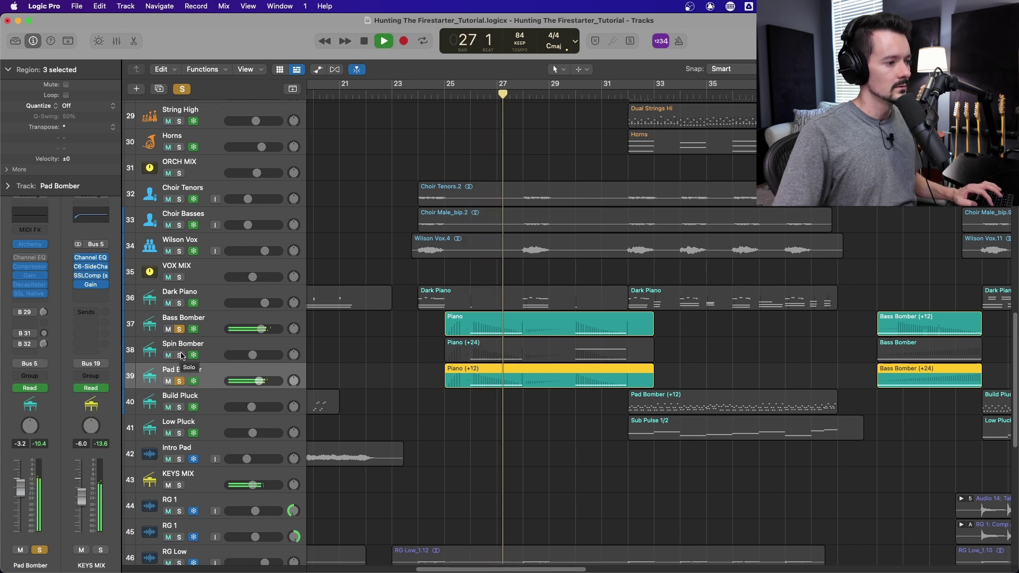
# Add Spin Bomber to the solo and play all three Bomber layers together from bar 25
pyautogui.click(179, 356)
pyautogui.press('space')
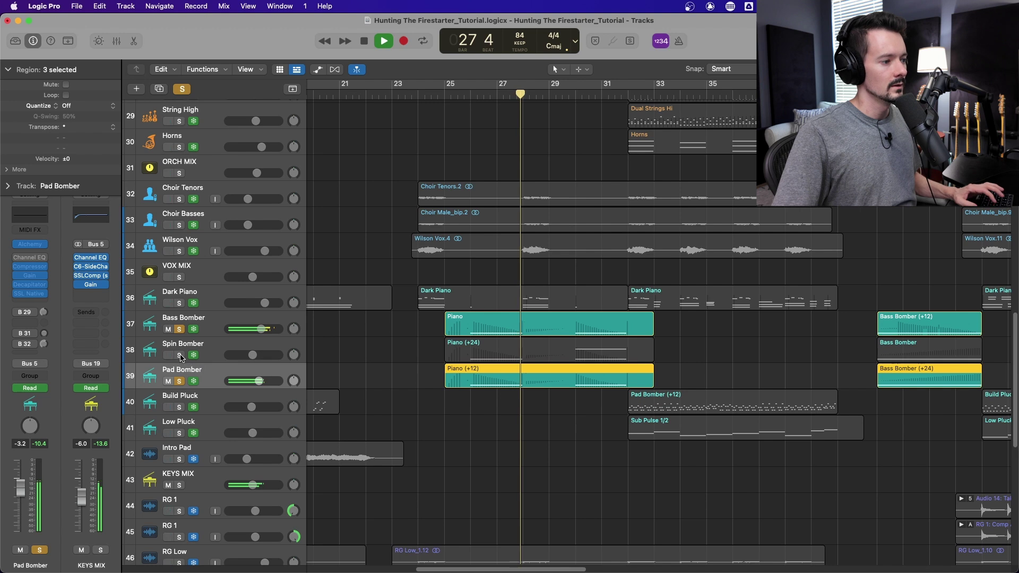
pyautogui.click(468, 96)
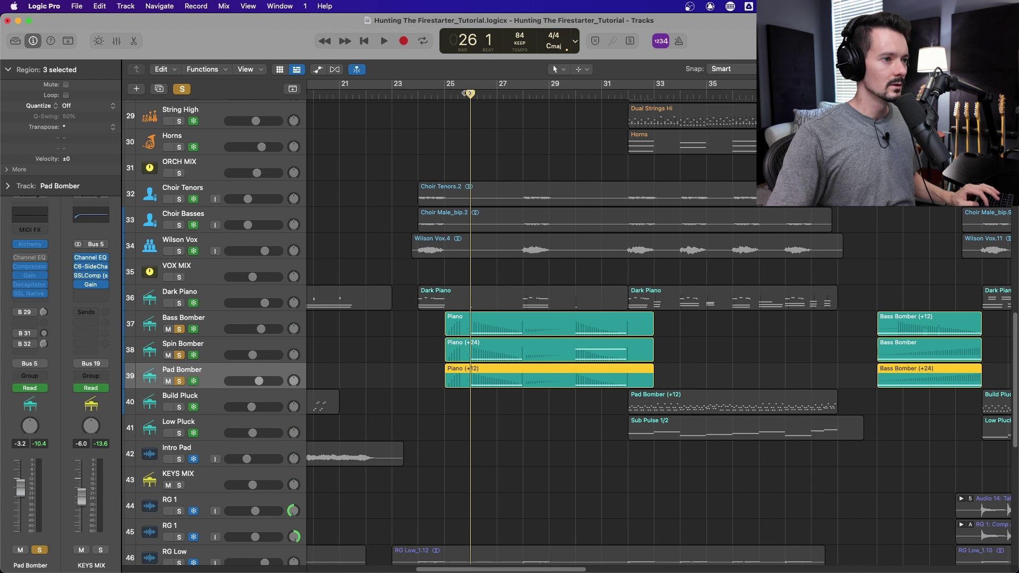
pyautogui.press('space')
pyautogui.scroll(-5, 584, 425)
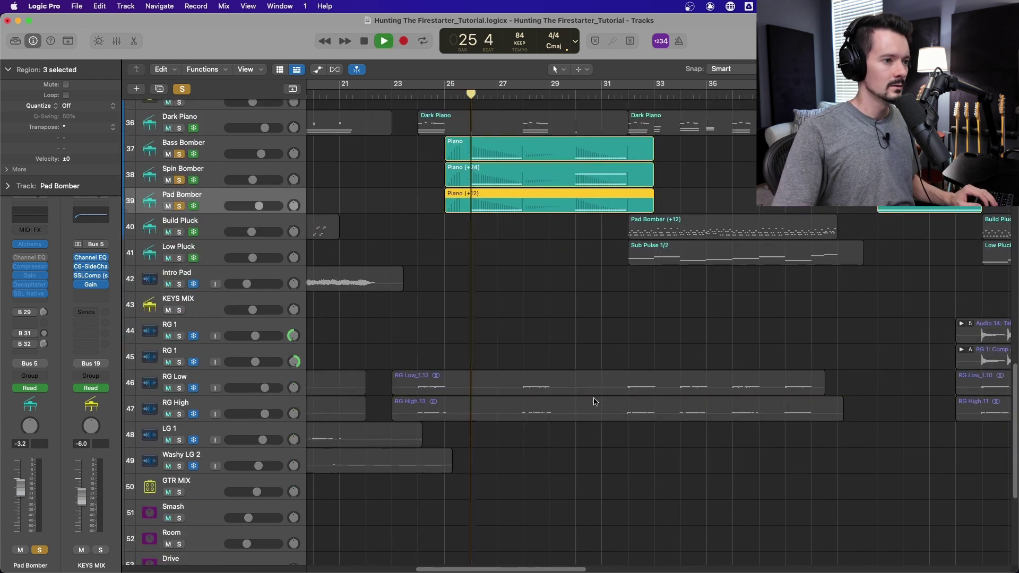
# Add the Trash 2 track to the soloed Bomber layers and stop playback
pyautogui.scroll(9, 593, 405)
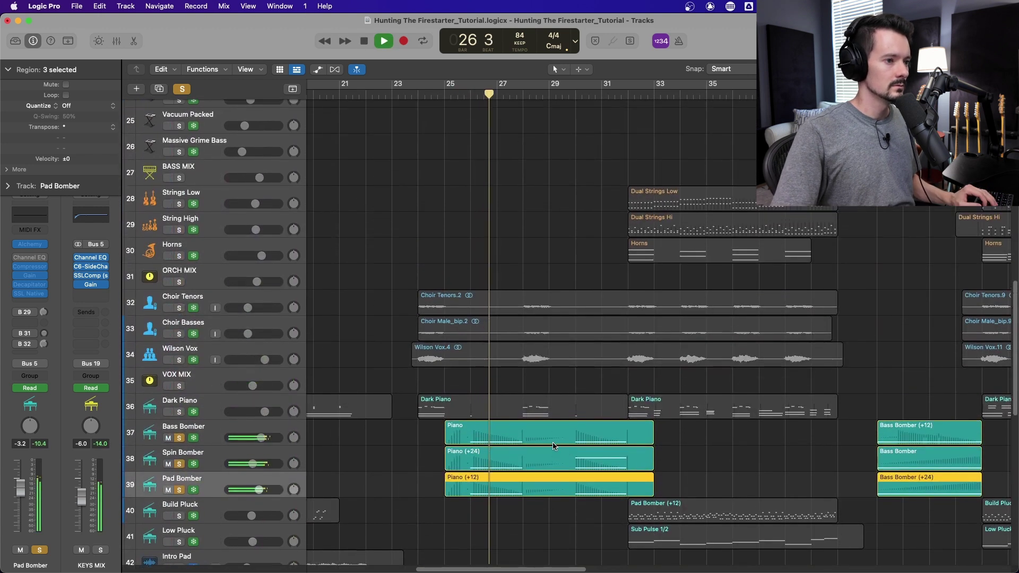
pyautogui.scroll(10, 562, 442)
pyautogui.scroll(2, 550, 445)
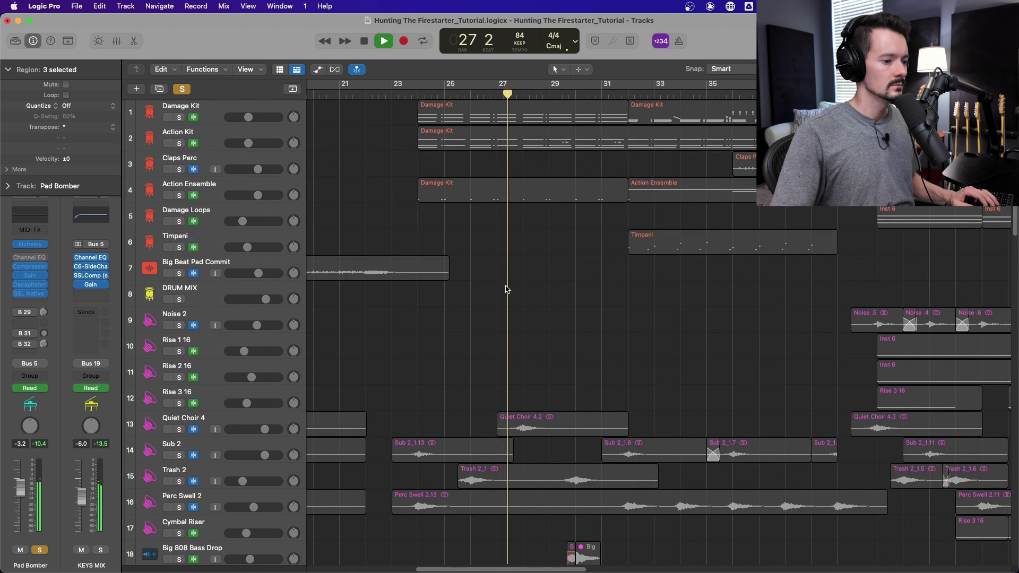
pyautogui.click(196, 471)
pyautogui.press('s')
pyautogui.press('space')
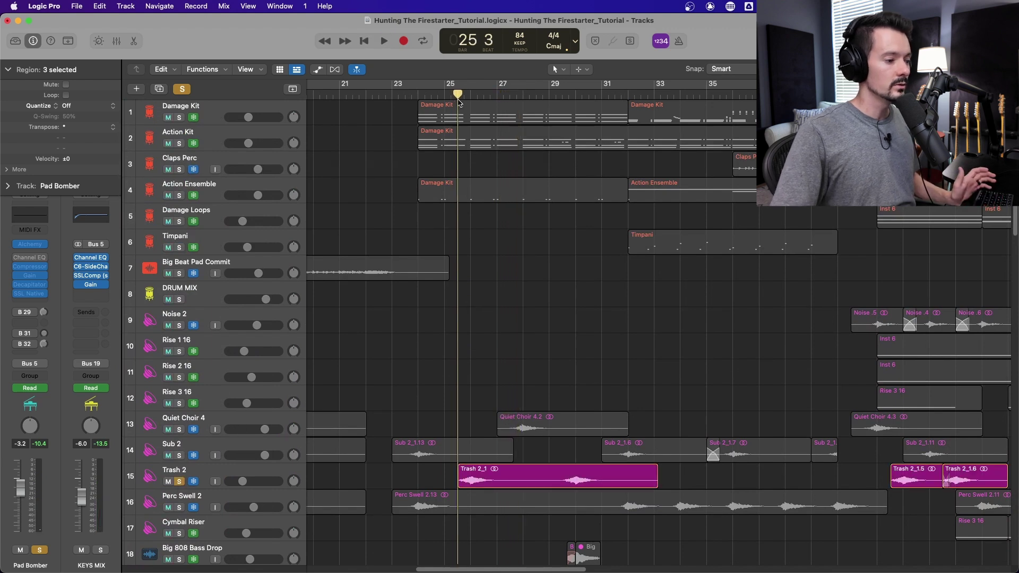
# Remove the three Bomber tracks from the solo and play Trash 2 alone from bar 25 beat 3
pyautogui.scroll(-13, 207, 456)
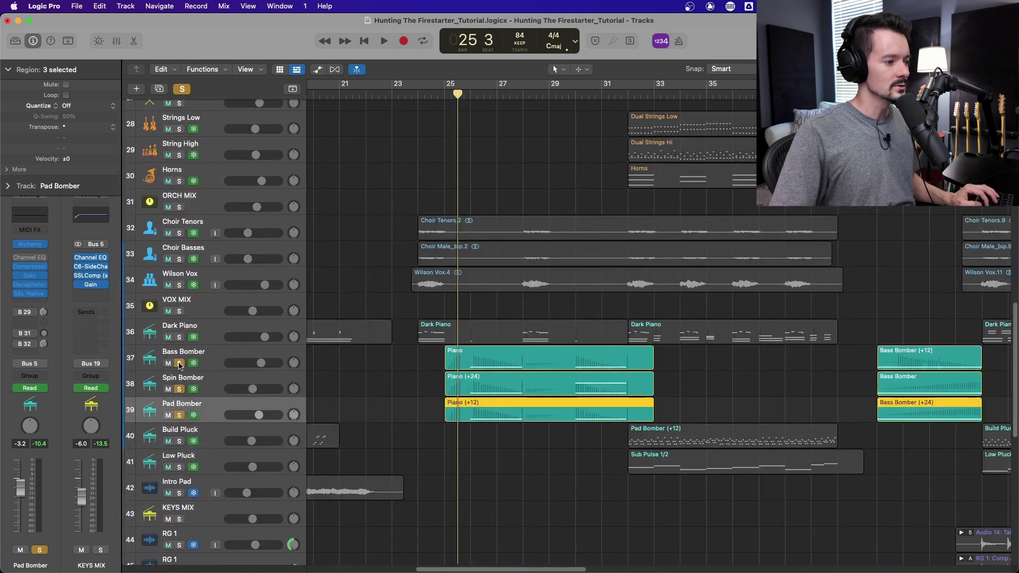
pyautogui.moveTo(179, 366); pyautogui.dragTo(180, 416)
pyautogui.scroll(10, 531, 382)
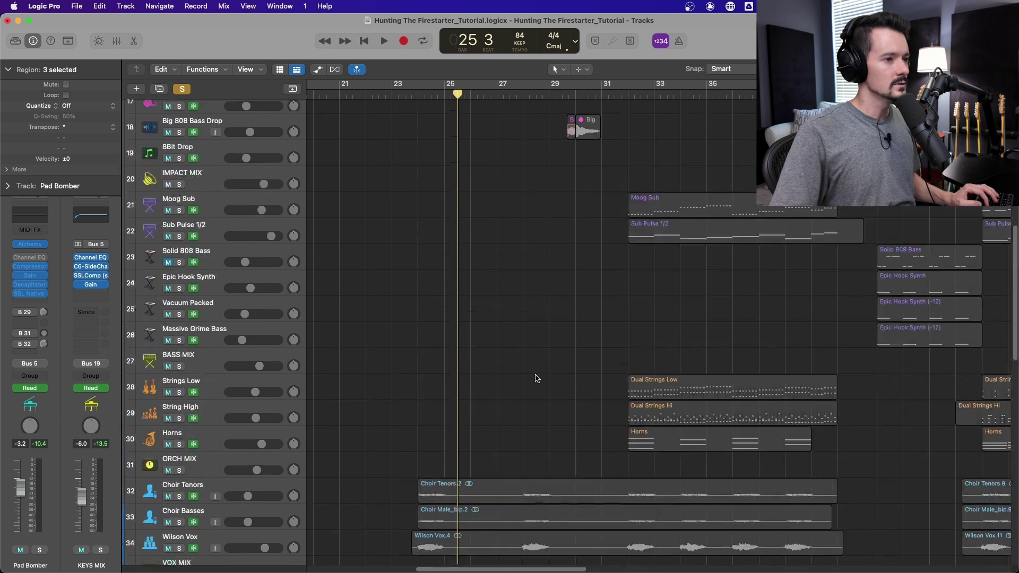
pyautogui.scroll(5, 531, 389)
pyautogui.press('space')
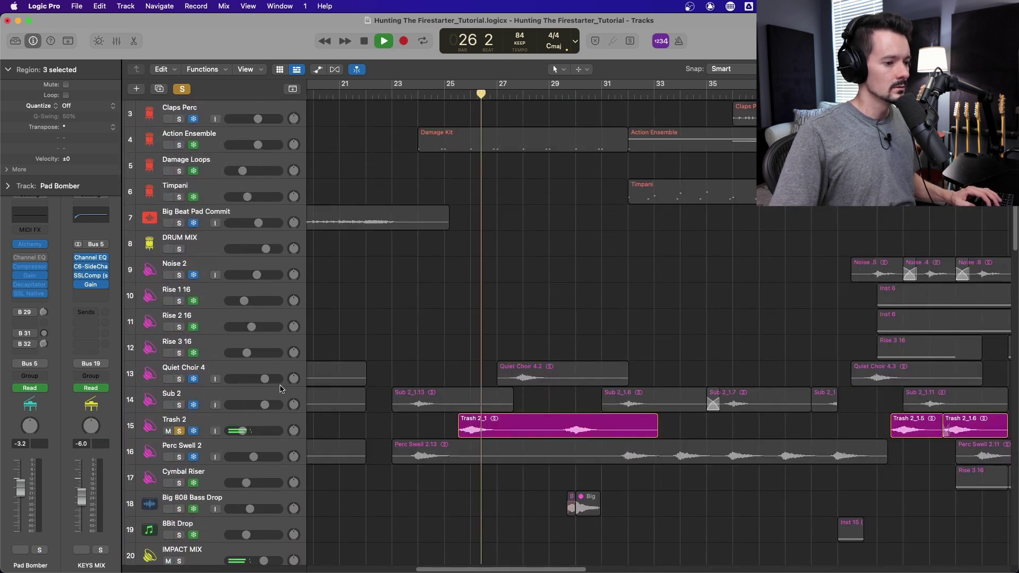
pyautogui.scroll(-3, 380, 379)
pyautogui.press('space')
# Solo the three Bomber tracks again along with all drum tracks from Damage Kit through Big Beat Pad Commit
pyautogui.scroll(-10, 380, 379)
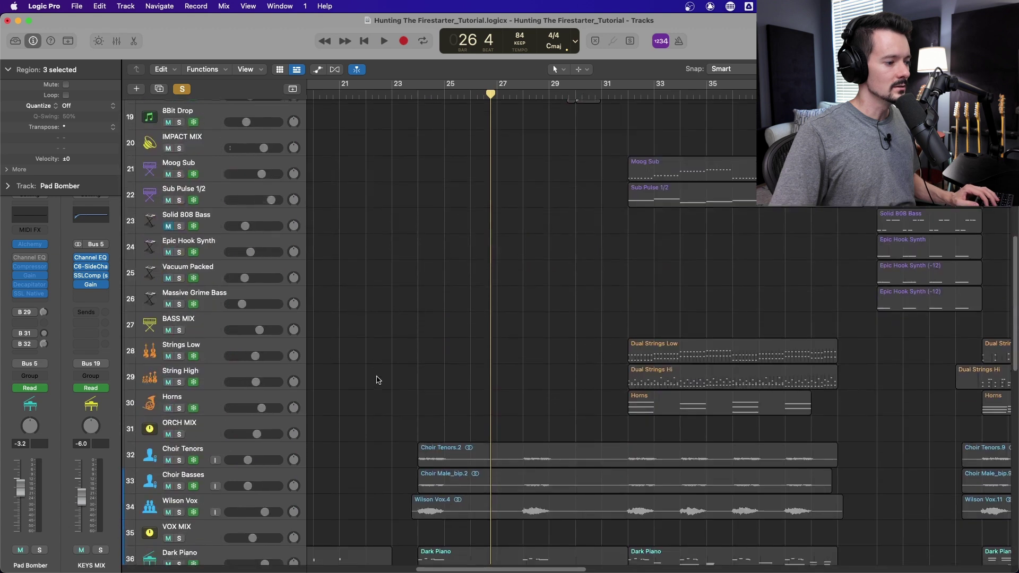
pyautogui.scroll(15, 534, 389)
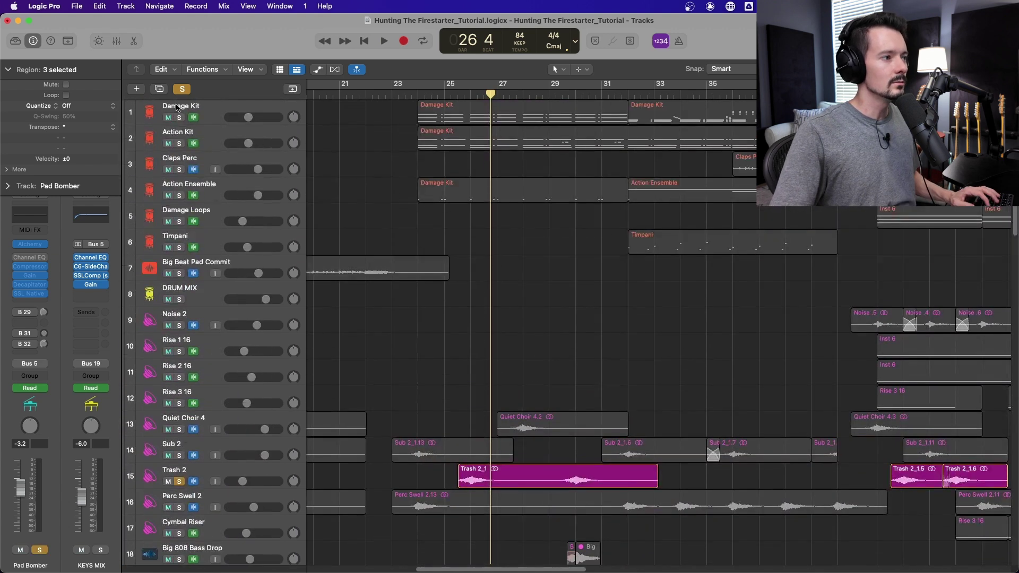
pyautogui.moveTo(179, 117); pyautogui.dragTo(181, 276)
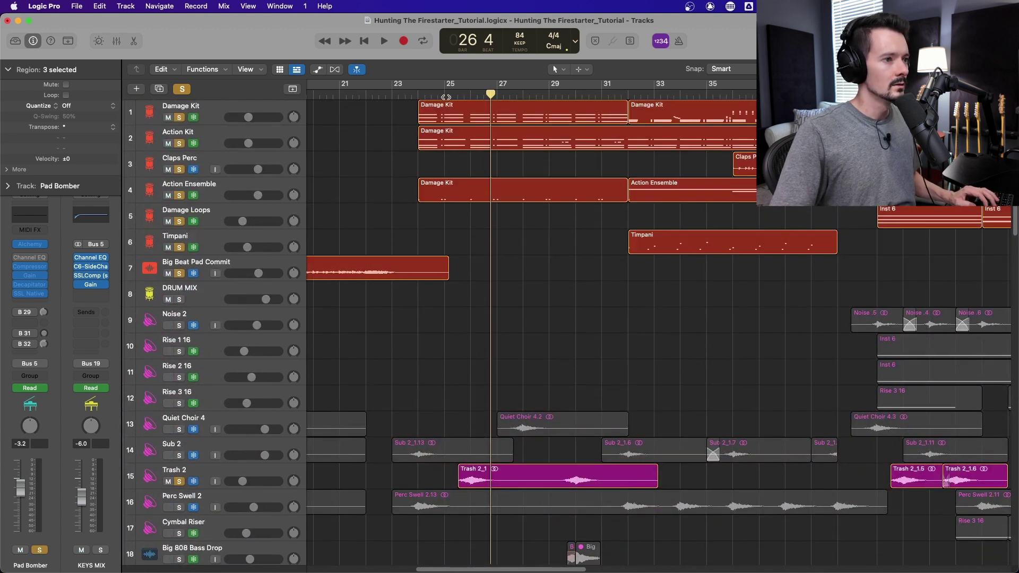
# Play the soloed drums, Trash 2 and Bomber layers together from bar 25, then stop playback
pyautogui.click(449, 97)
pyautogui.press('space')
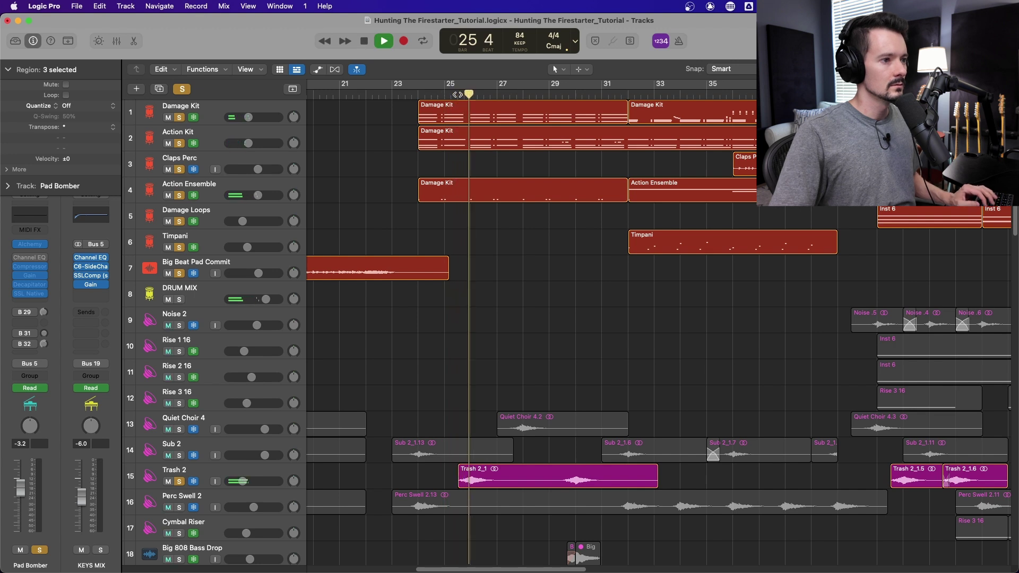
pyautogui.scroll(-4, 508, 174)
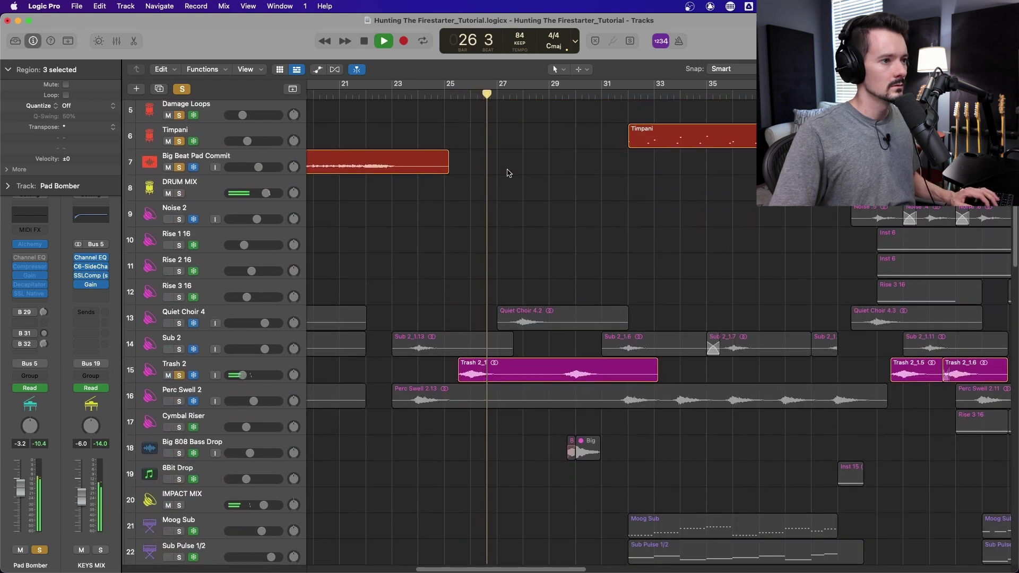
pyautogui.scroll(4, 508, 173)
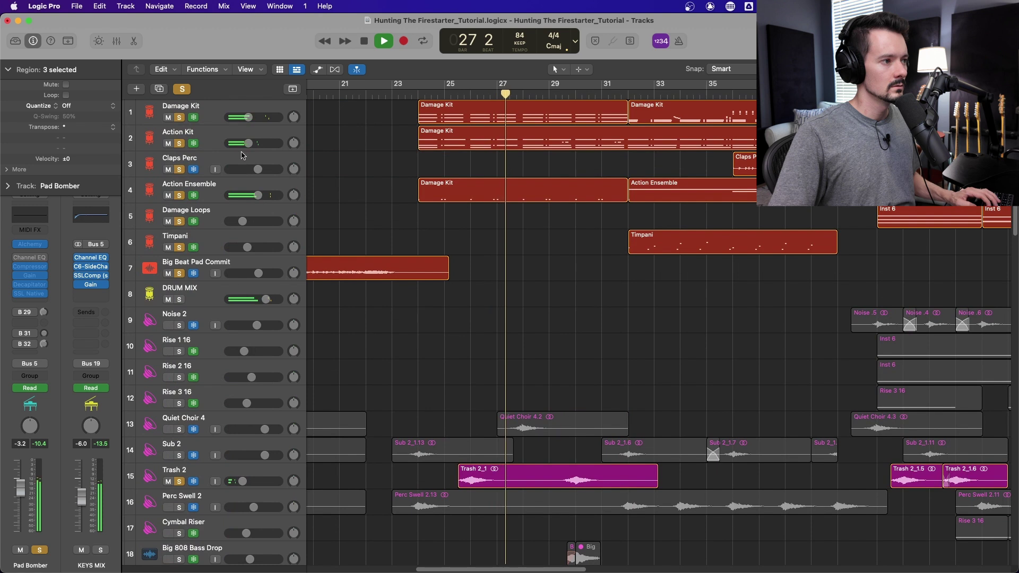
pyautogui.press('space')
# Clear all solos and start the full mix from bar 24
pyautogui.scroll(-9, 508, 176)
pyautogui.scroll(-18, 508, 203)
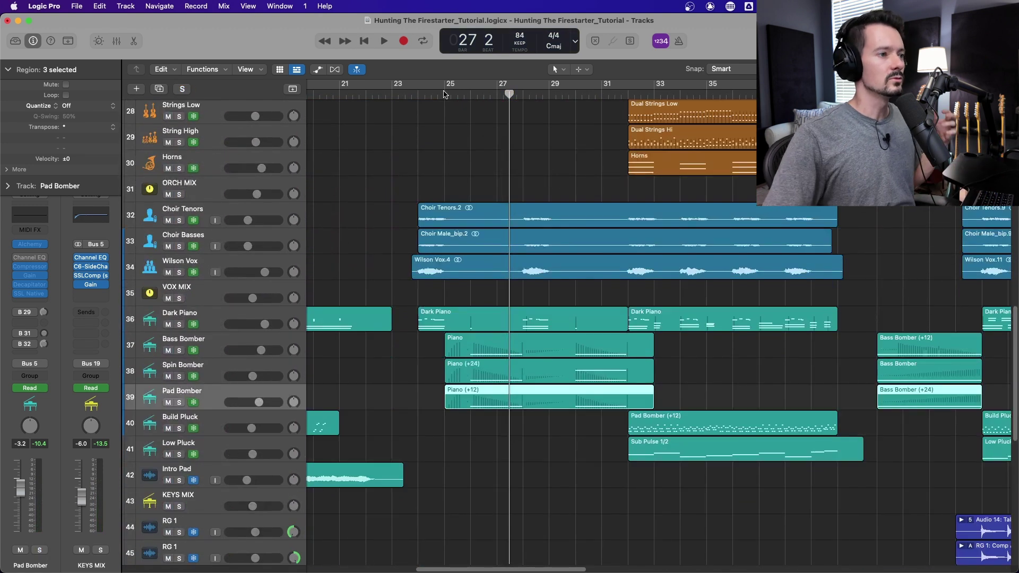
pyautogui.click(420, 95)
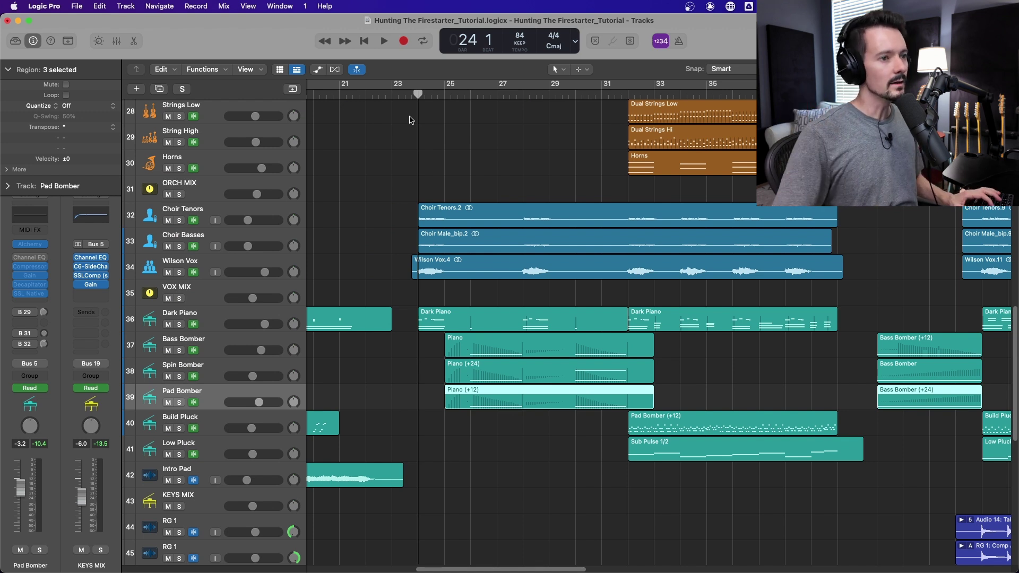
pyautogui.press('space')
# Follow the full mix across the impact, drum, choir, Bomber and guitar tracks, and stop playback in bar 30
pyautogui.scroll(15, 607, 256)
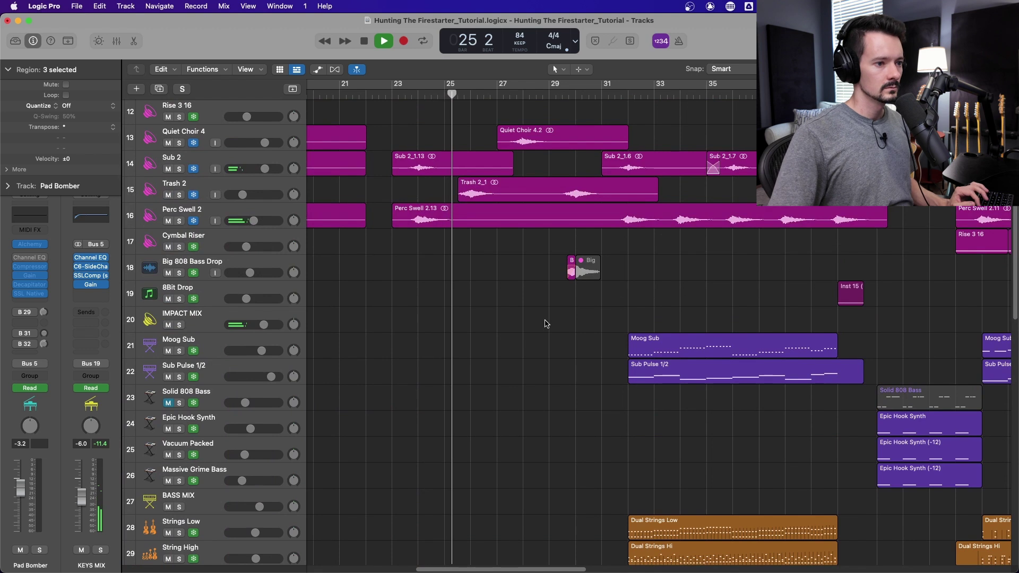
pyautogui.scroll(-1, 561, 340)
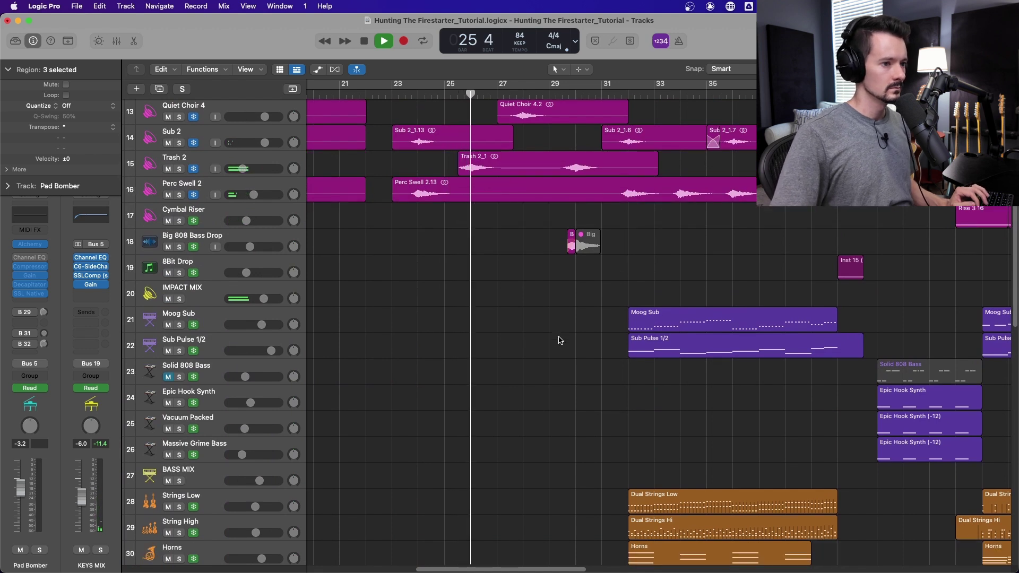
pyautogui.scroll(8, 560, 341)
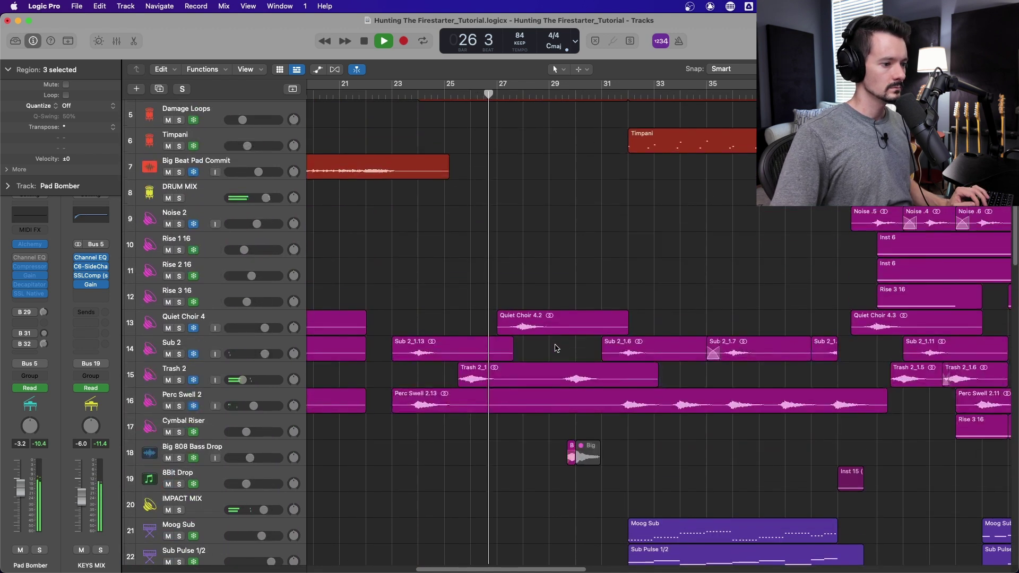
pyautogui.scroll(4, 556, 349)
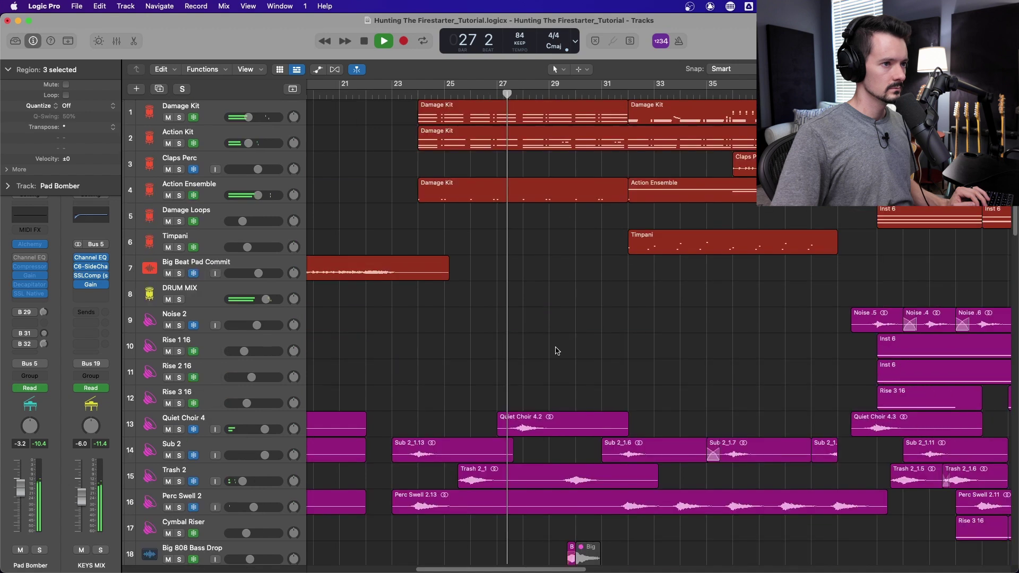
pyautogui.scroll(-17, 555, 351)
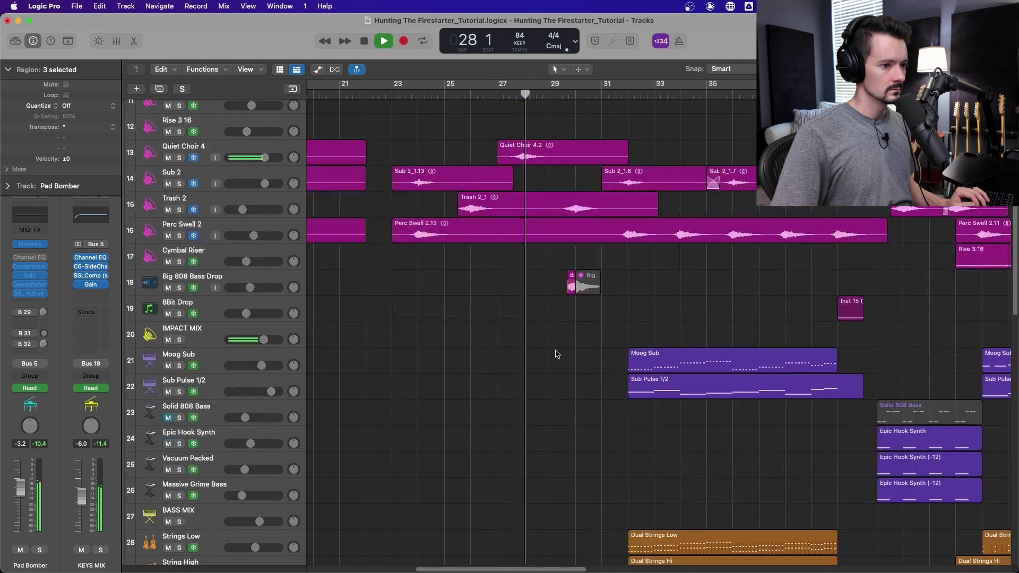
pyautogui.scroll(-11, 556, 355)
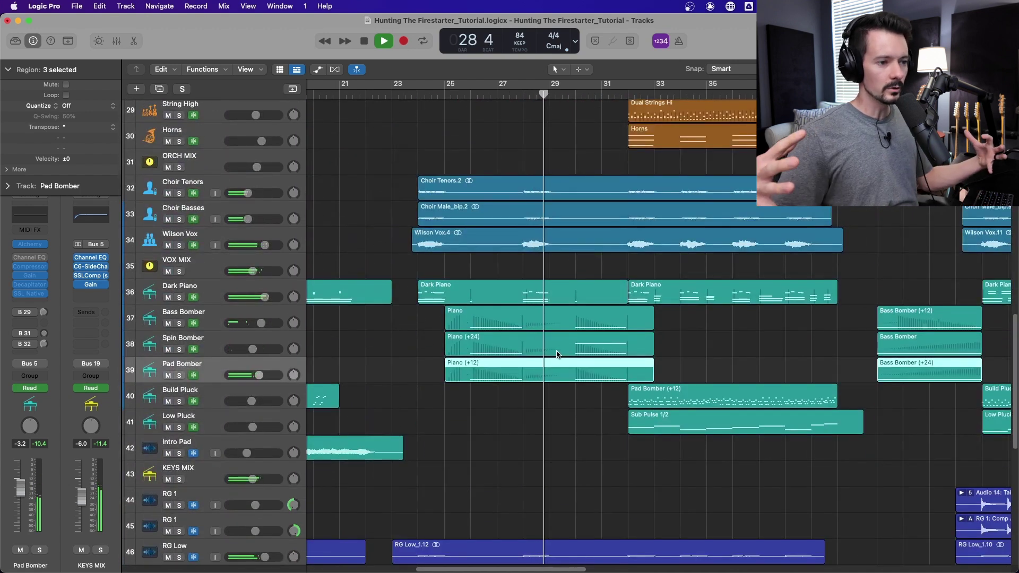
pyautogui.scroll(-7, 690, 434)
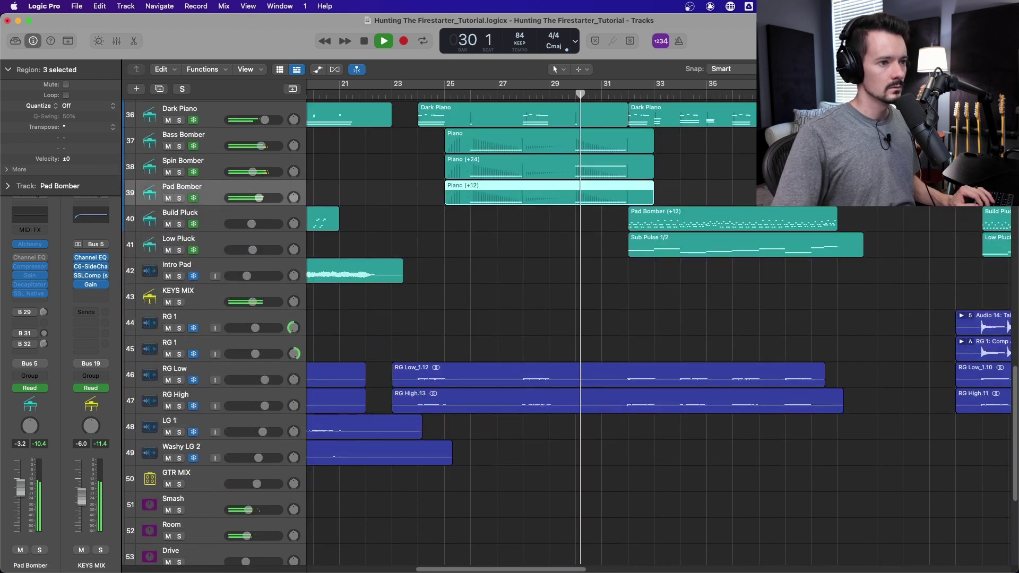
pyautogui.scroll(20, 721, 242)
pyautogui.scroll(1, 720, 242)
pyautogui.press('space')
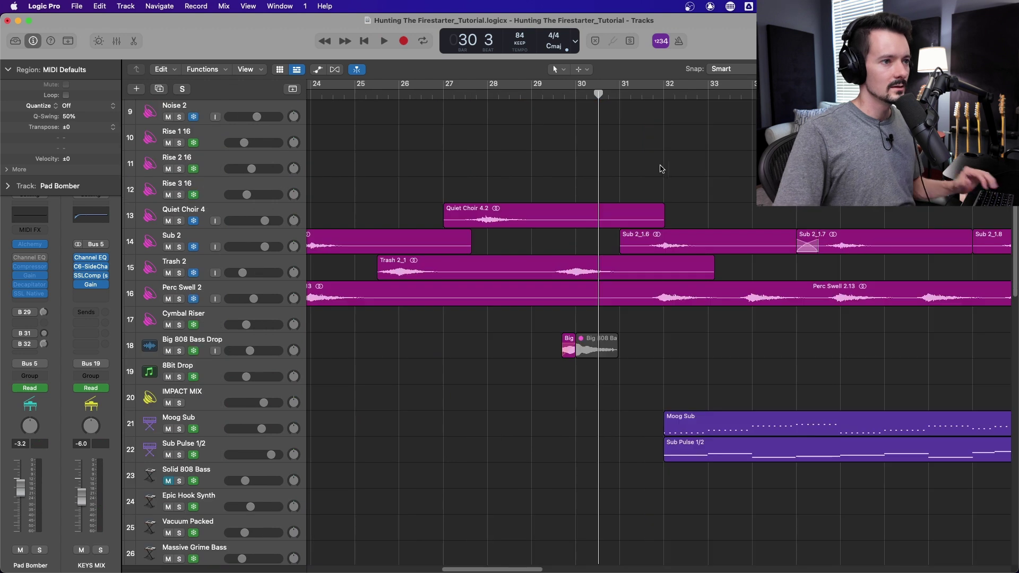
# Examine the Big 808 Bass Drop regions up close and play the full mix from bar 29 beat 3
pyautogui.click(562, 94)
pyautogui.scroll(-15, 524, 312)
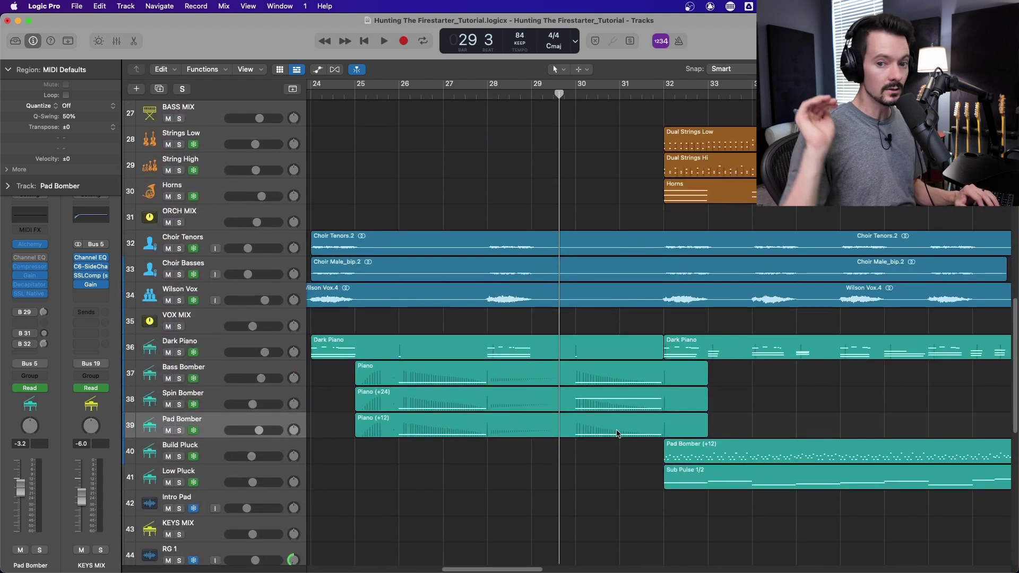
pyautogui.scroll(16, 617, 434)
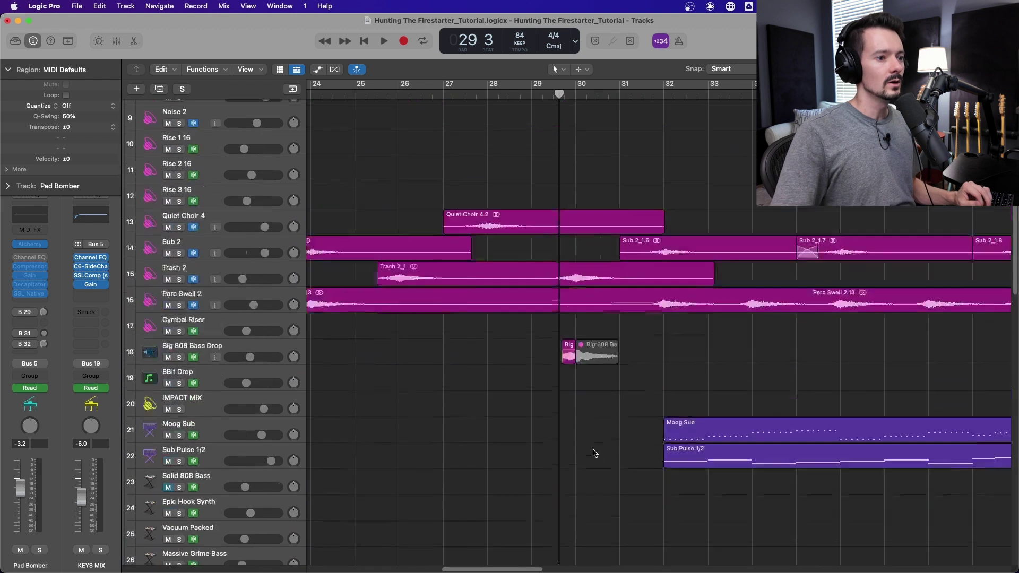
pyautogui.press('super+Right')
pyautogui.press('super+Right')
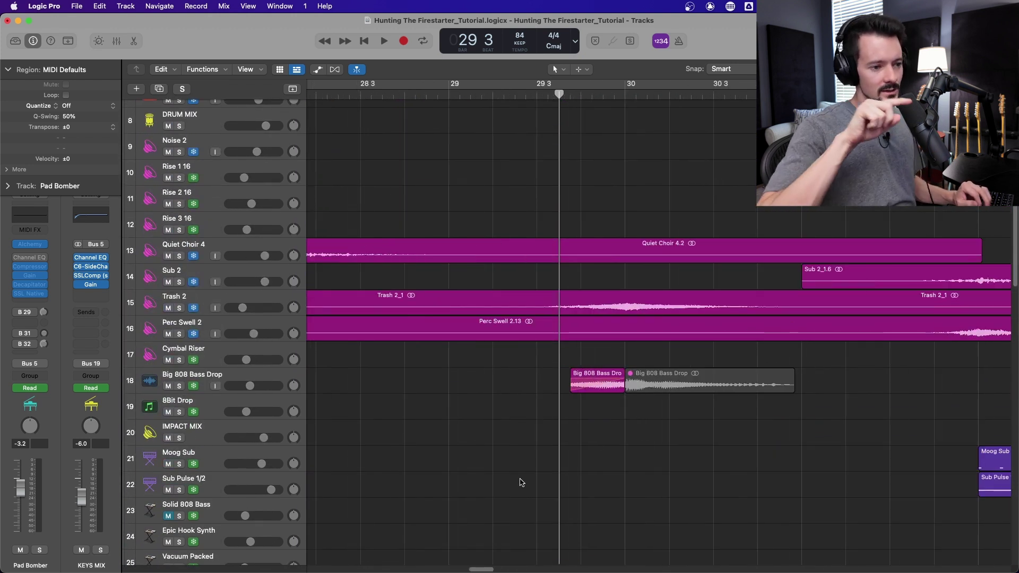
pyautogui.scroll(3, 525, 480)
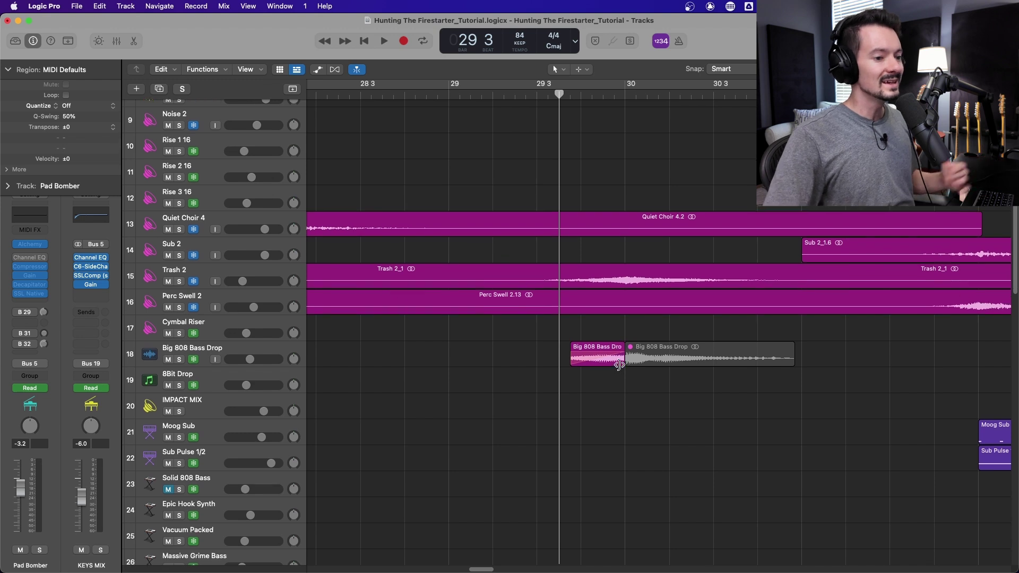
pyautogui.press('space')
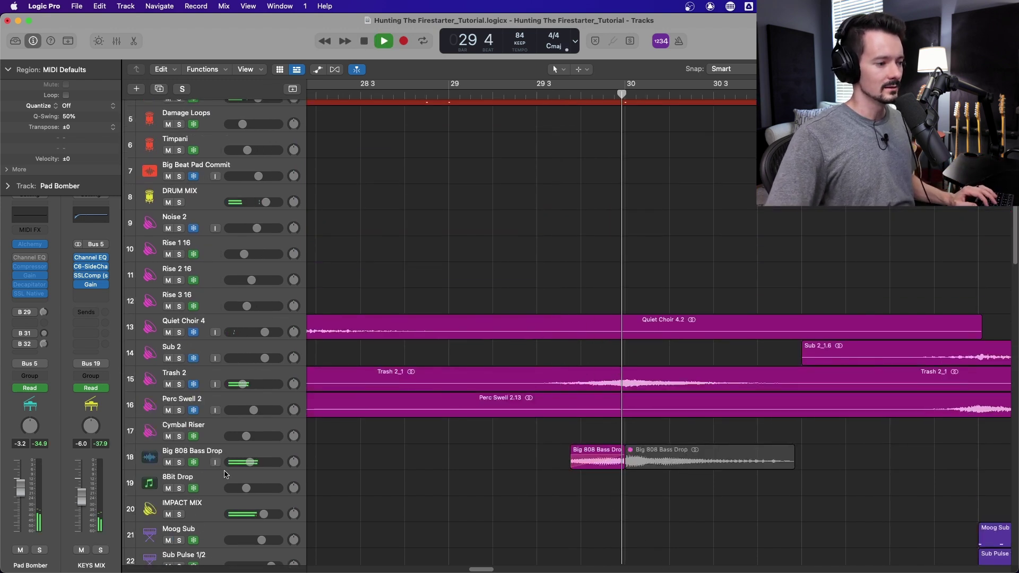
# Solo Big 808 Bass Drop and play it alone from the start of its first region
pyautogui.press('space')
pyautogui.press('s')
pyautogui.click(576, 93)
pyautogui.press('space')
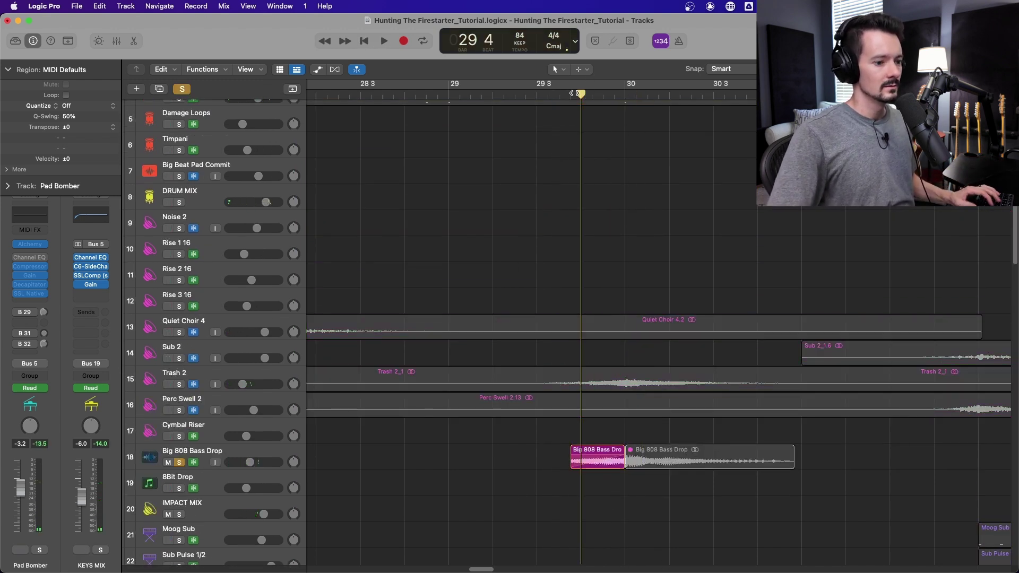
pyautogui.press('space')
pyautogui.click(569, 94)
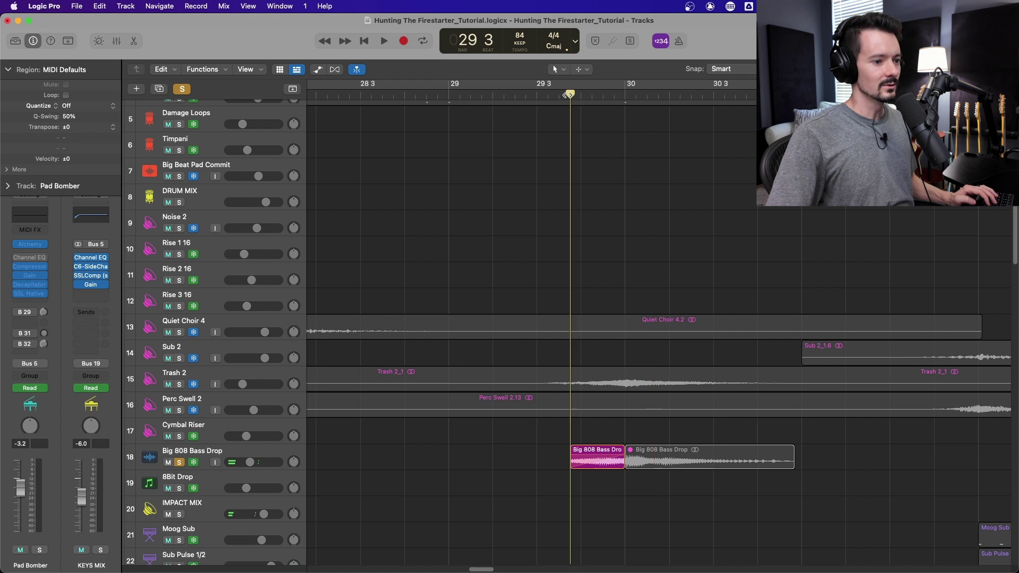
pyautogui.press('space')
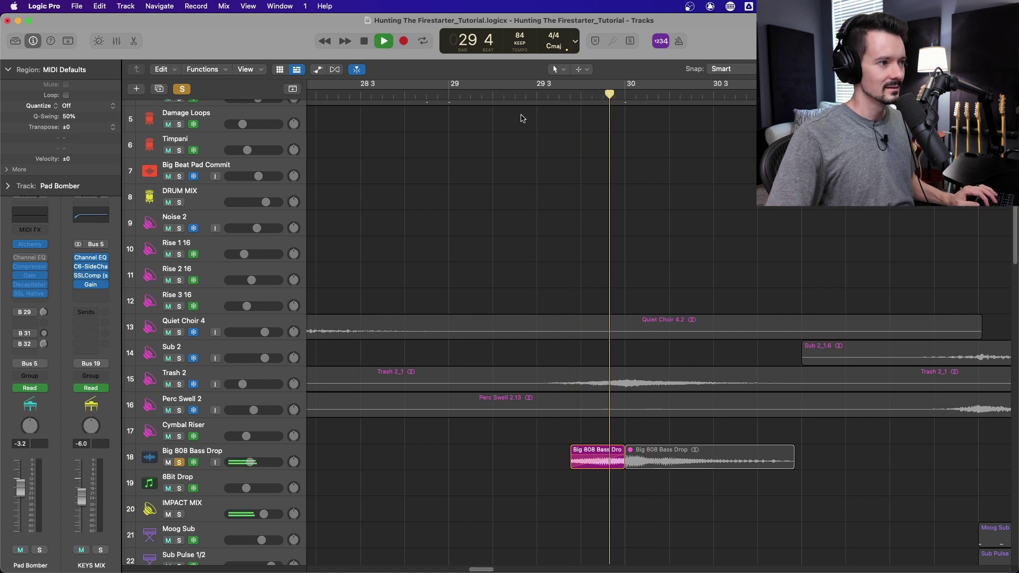
pyautogui.press('space')
# Unsolo Big 808 Bass Drop and replay the full mix from bar 29 beat 3
pyautogui.press('s')
pyautogui.click(537, 94)
pyautogui.scroll(-5, 615, 189)
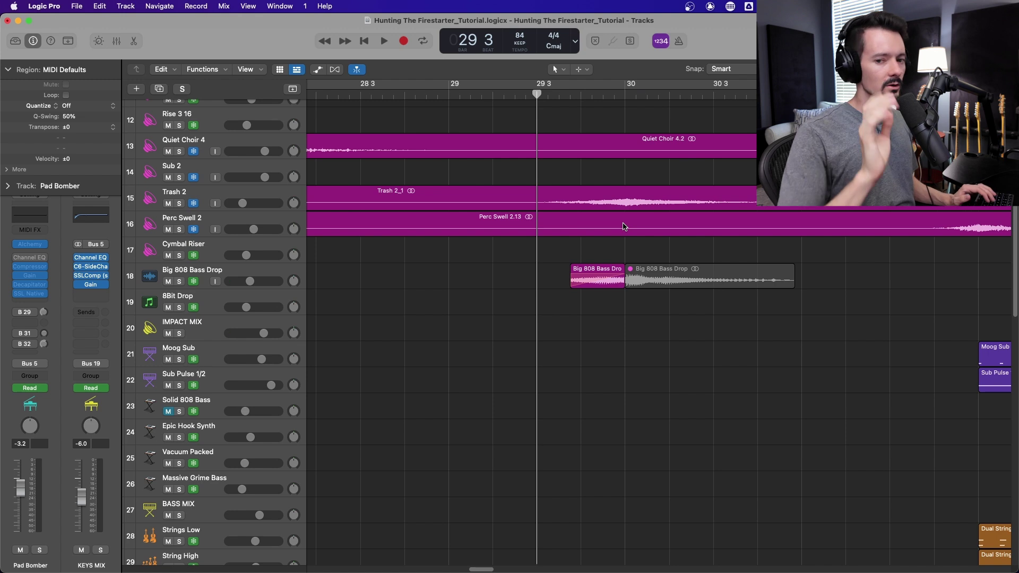
pyautogui.scroll(7, 621, 254)
pyautogui.scroll(-8, 614, 334)
pyautogui.press('space')
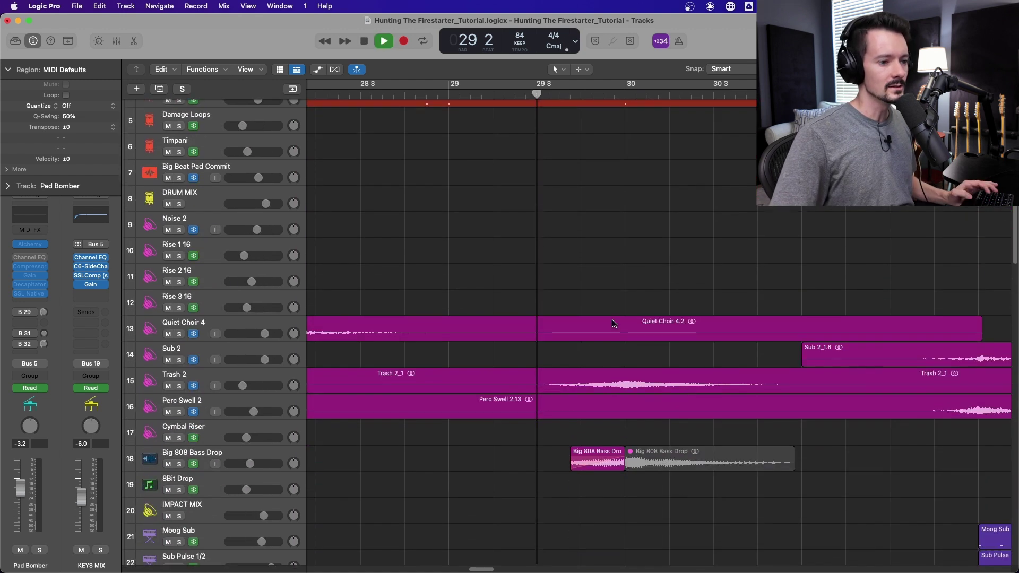
pyautogui.scroll(-12, 615, 310)
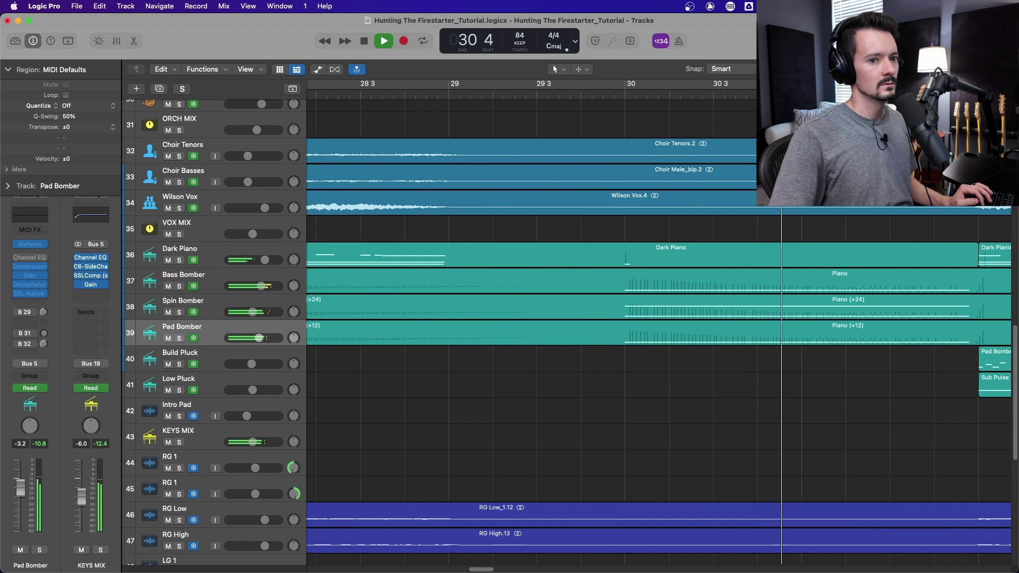
# Stop the full mix just before bar 32 and look over the layers of the section starting there
pyautogui.press('super+Left')
pyautogui.press('super+Left')
pyautogui.moveTo(467, 564); pyautogui.dragTo(522, 564)
pyautogui.press('space')
pyautogui.scroll(15, 540, 461)
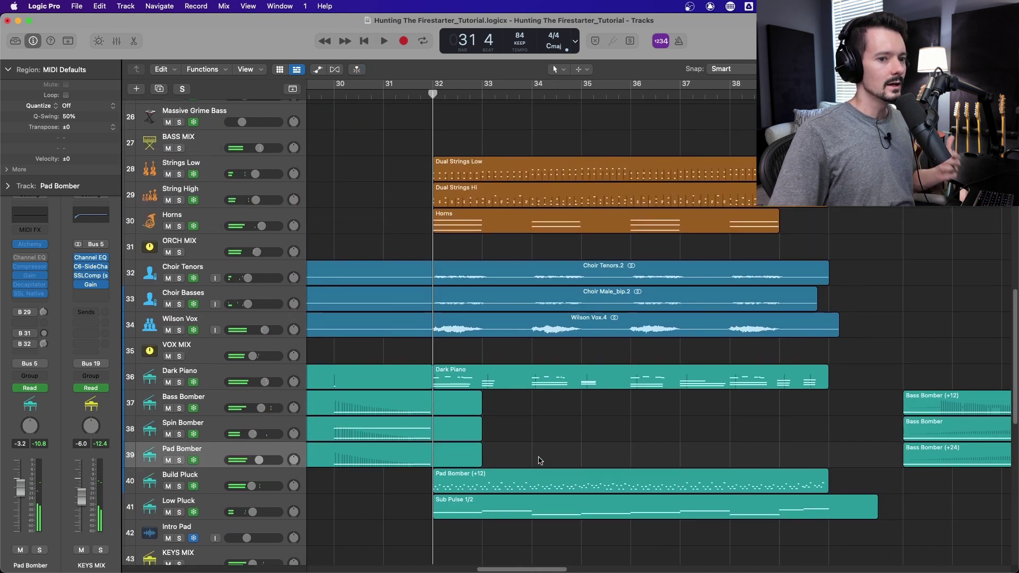
pyautogui.scroll(4, 627, 441)
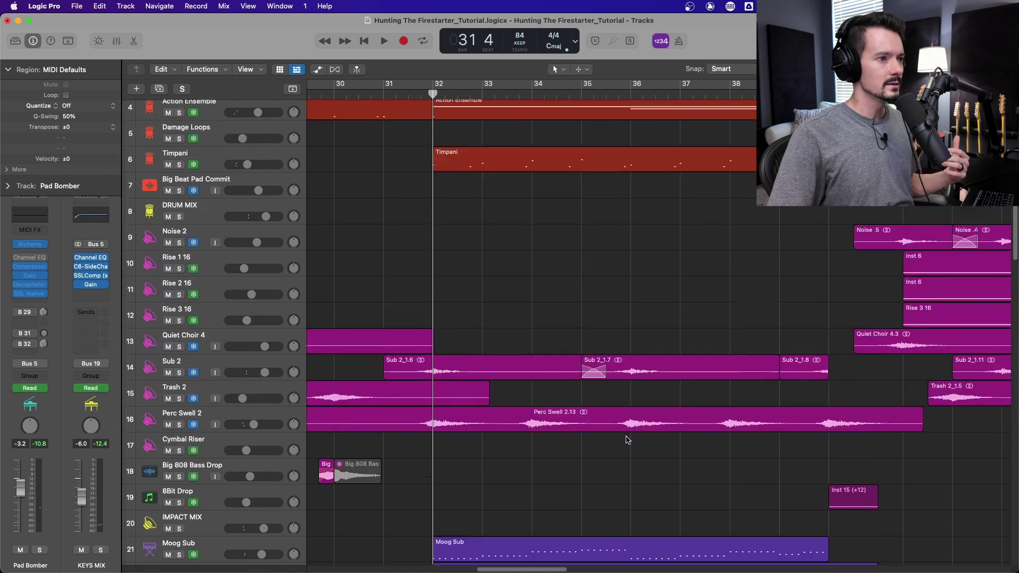
# Examine the drum, impact, bass, orchestral and choir regions that make up the section from bar 32
pyautogui.scroll(-10, 626, 441)
pyautogui.scroll(-3, 583, 495)
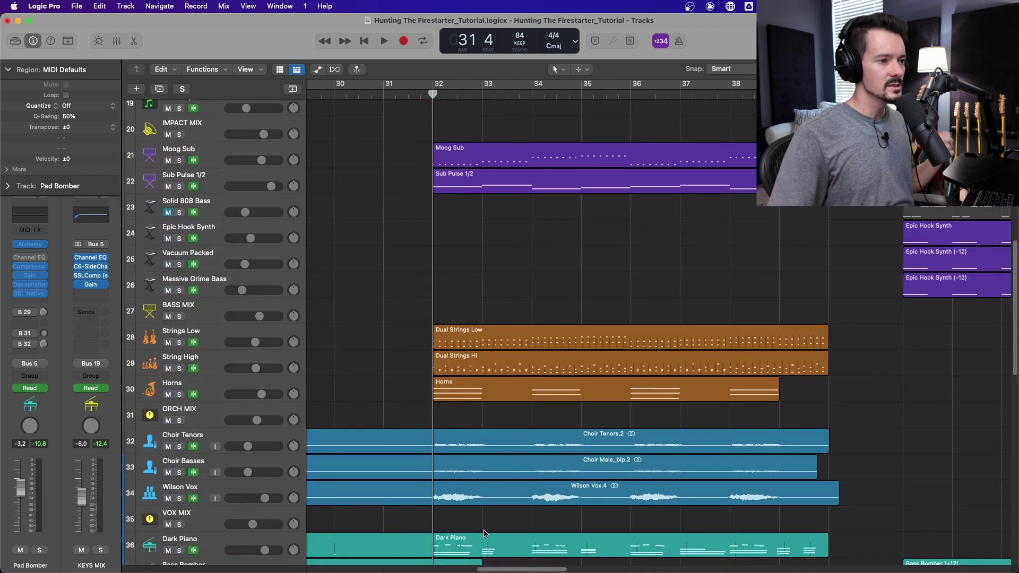
pyautogui.scroll(8, 499, 516)
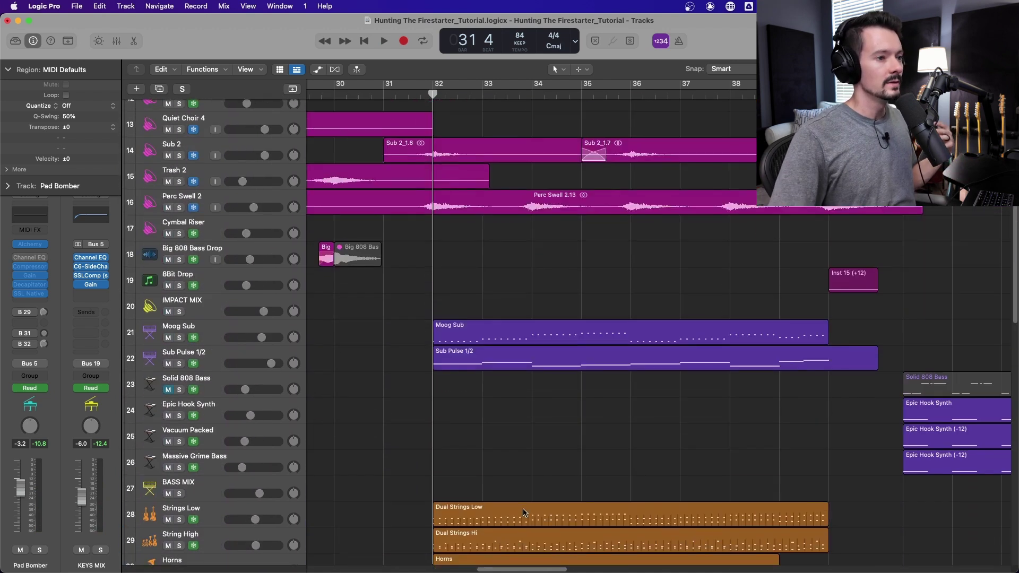
pyautogui.scroll(5, 499, 285)
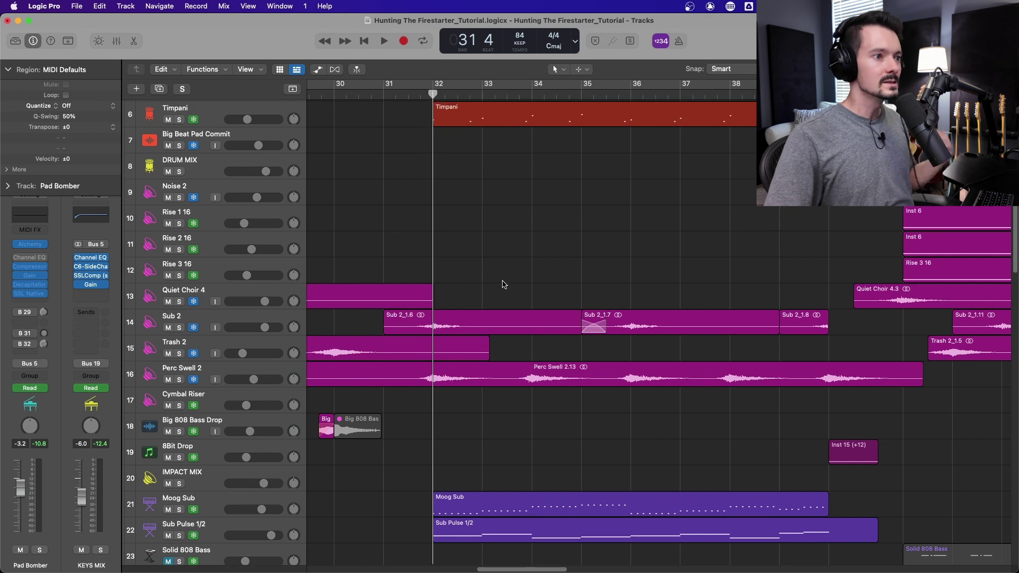
pyautogui.scroll(-10, 503, 285)
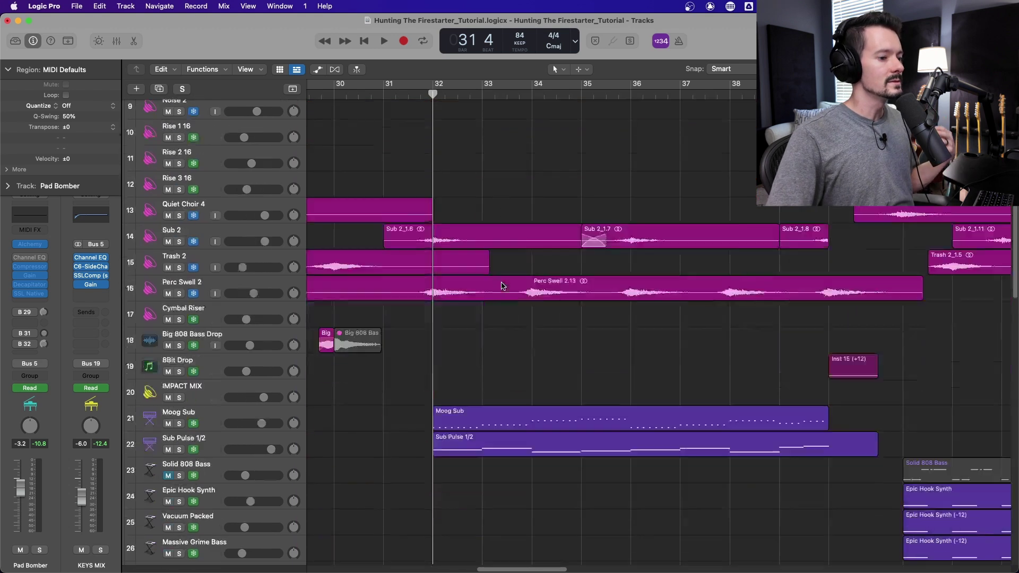
pyautogui.scroll(3, 497, 335)
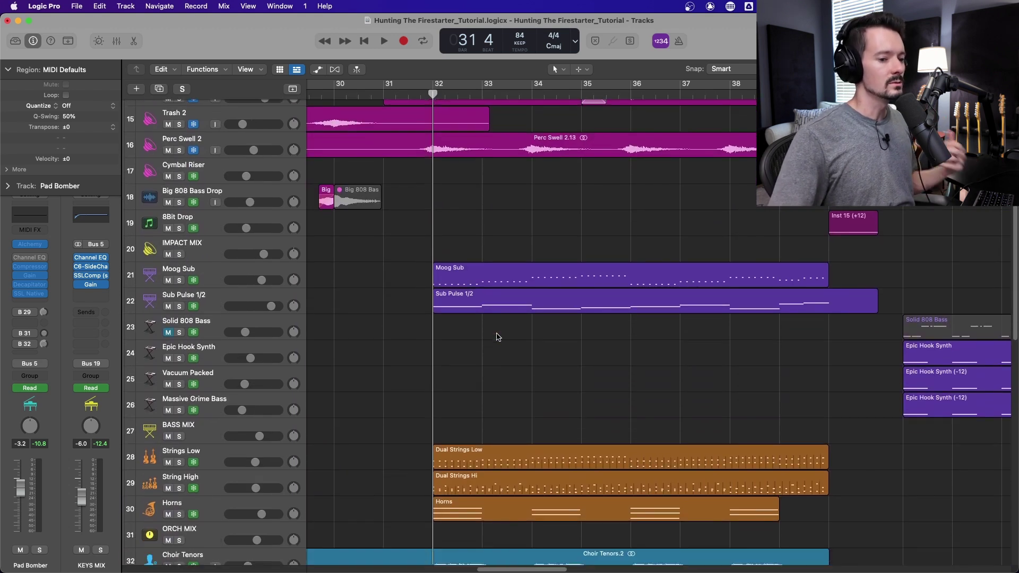
pyautogui.scroll(12, 499, 338)
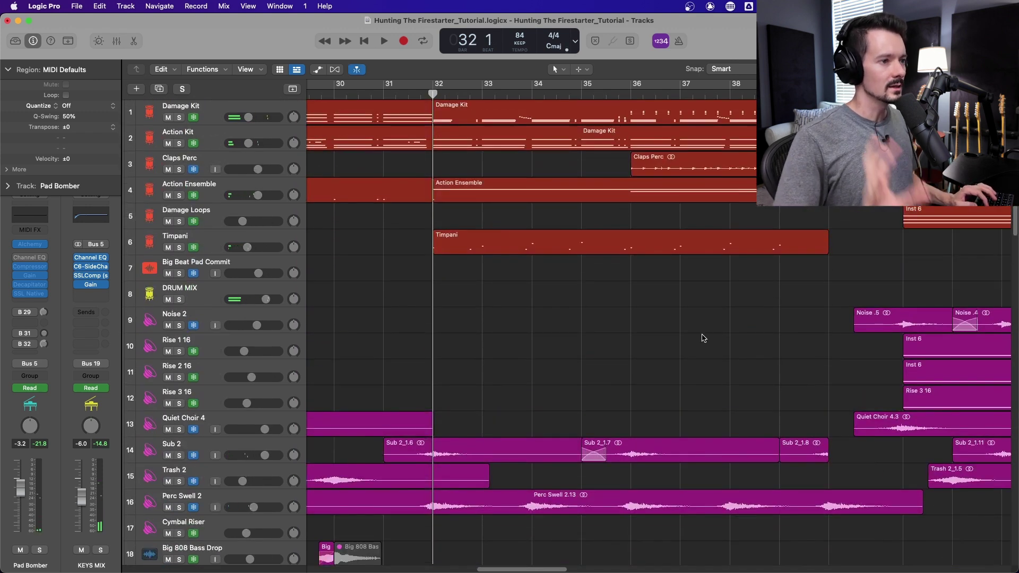
# Play the full mix from bar 32 into bar 40, following the arrangement, and stop it
pyautogui.press('space')
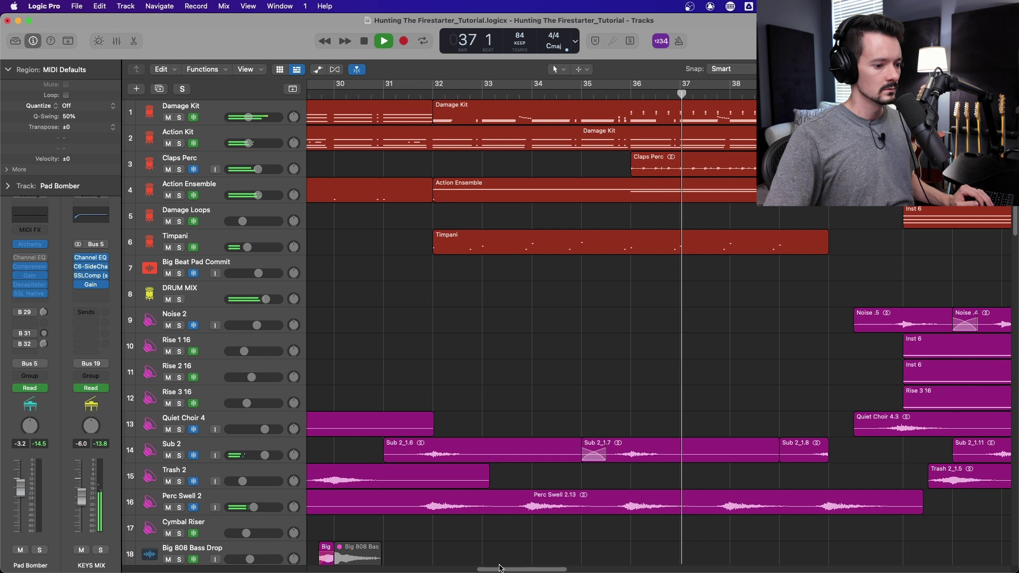
pyautogui.hscroll(2, 510, 531)
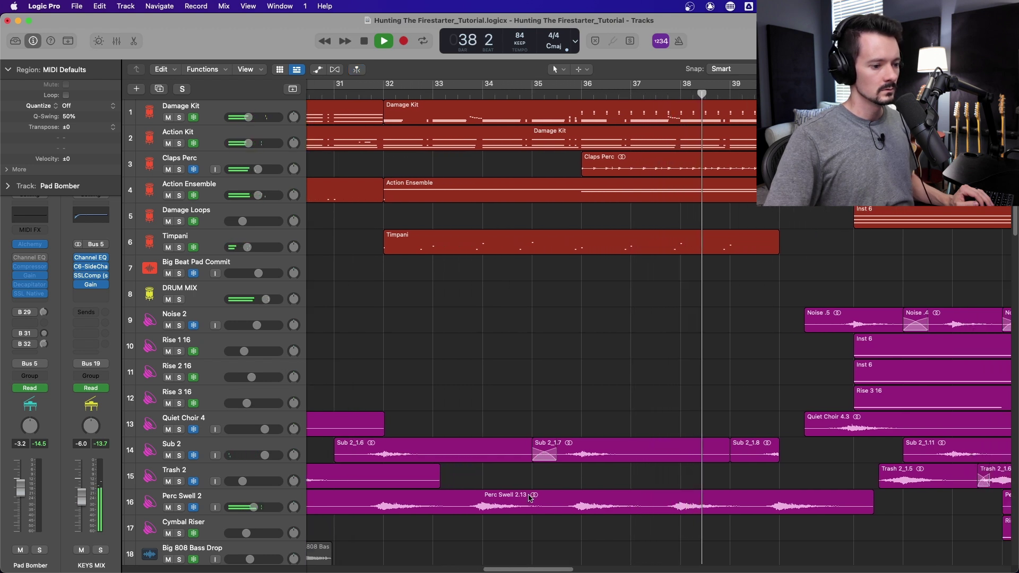
pyautogui.moveTo(569, 569); pyautogui.dragTo(582, 570)
pyautogui.scroll(-3, 582, 569)
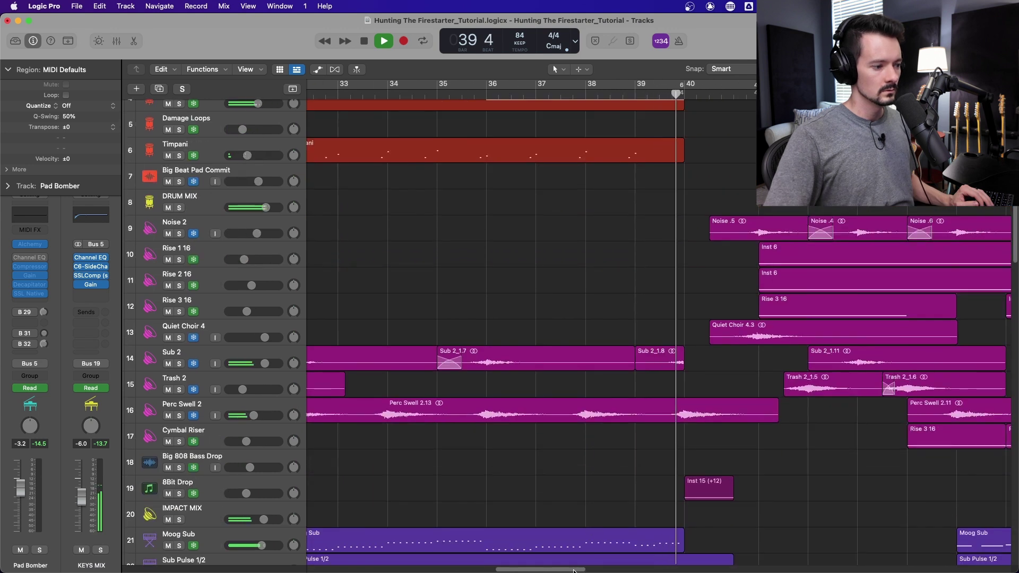
pyautogui.hscroll(3, 573, 570)
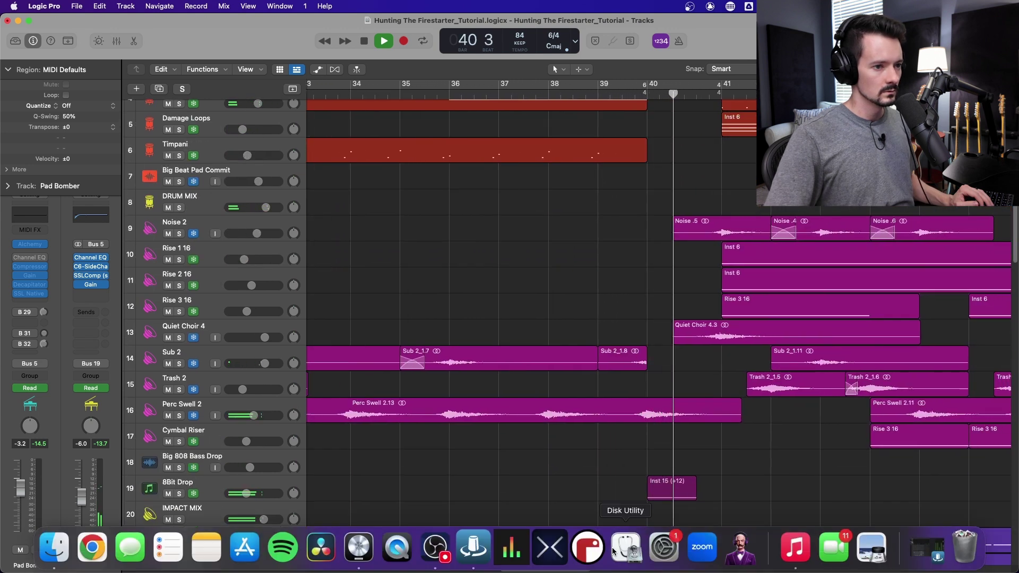
pyautogui.press('space')
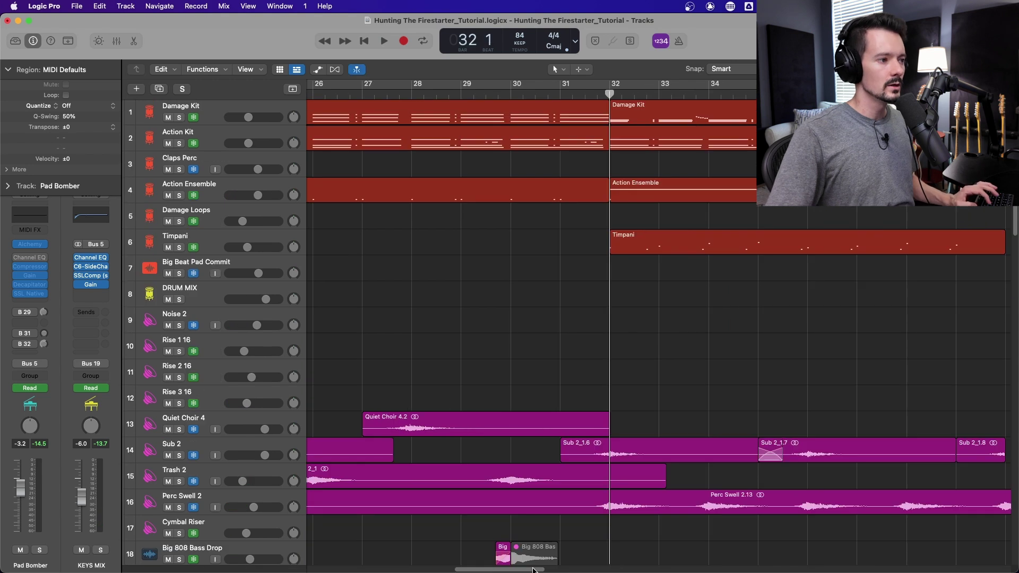
# Solo the drum tracks from Damage Kit through DRUM MIX, play them from bar 32, and select the Timpani region
pyautogui.moveTo(534, 569); pyautogui.dragTo(554, 570)
pyautogui.moveTo(181, 118); pyautogui.dragTo(178, 273)
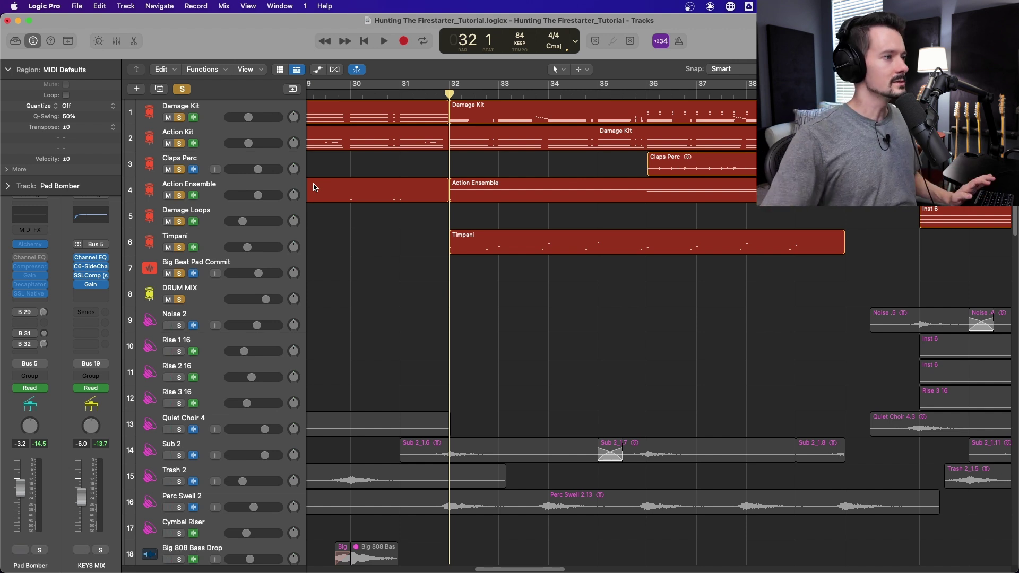
pyautogui.press('space')
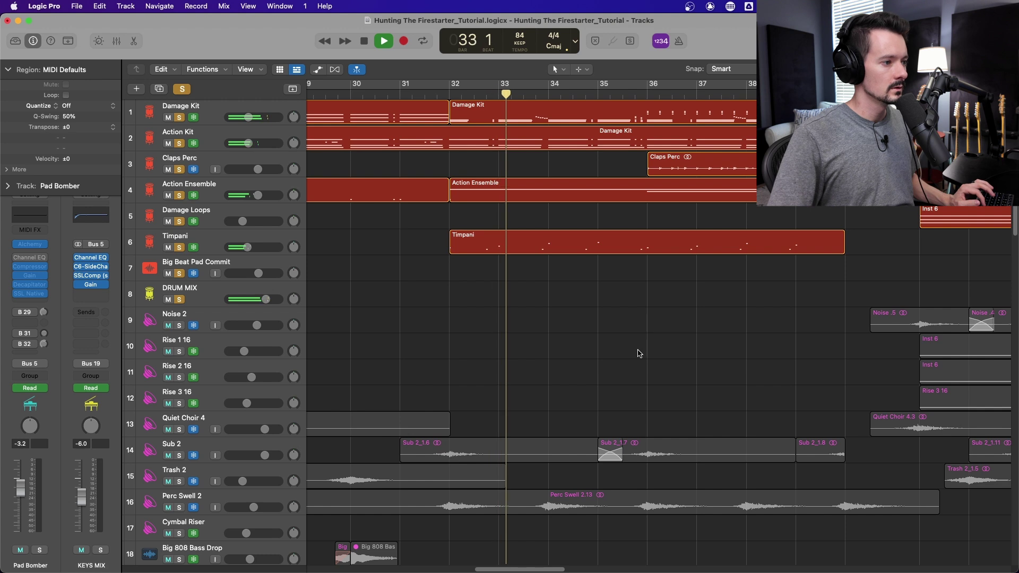
pyautogui.click(625, 245)
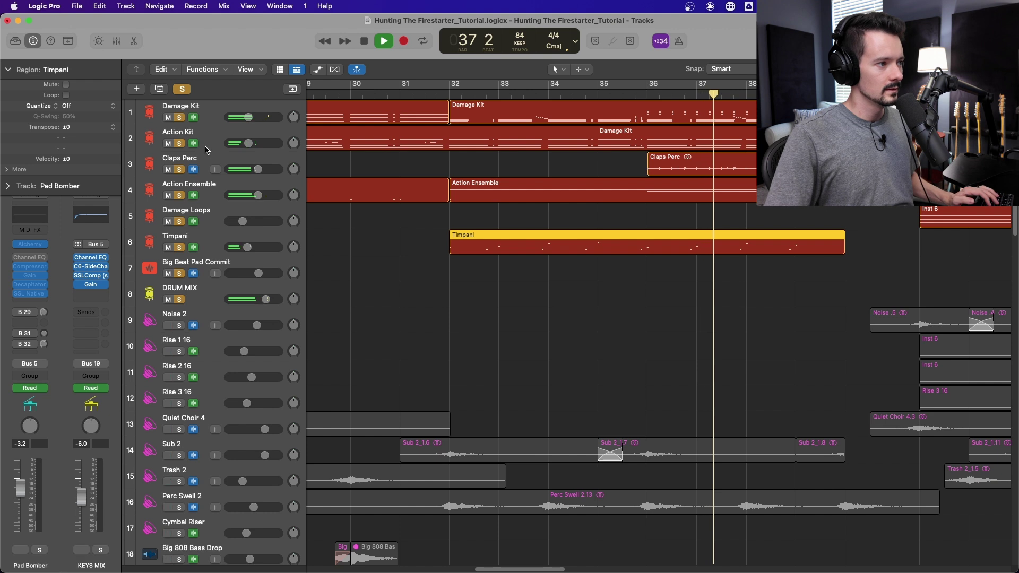
pyautogui.press('space')
# Clear the drum solos and play Claps Perc alone from bar 36 to the end of its region
pyautogui.click(183, 89)
pyautogui.click(180, 169)
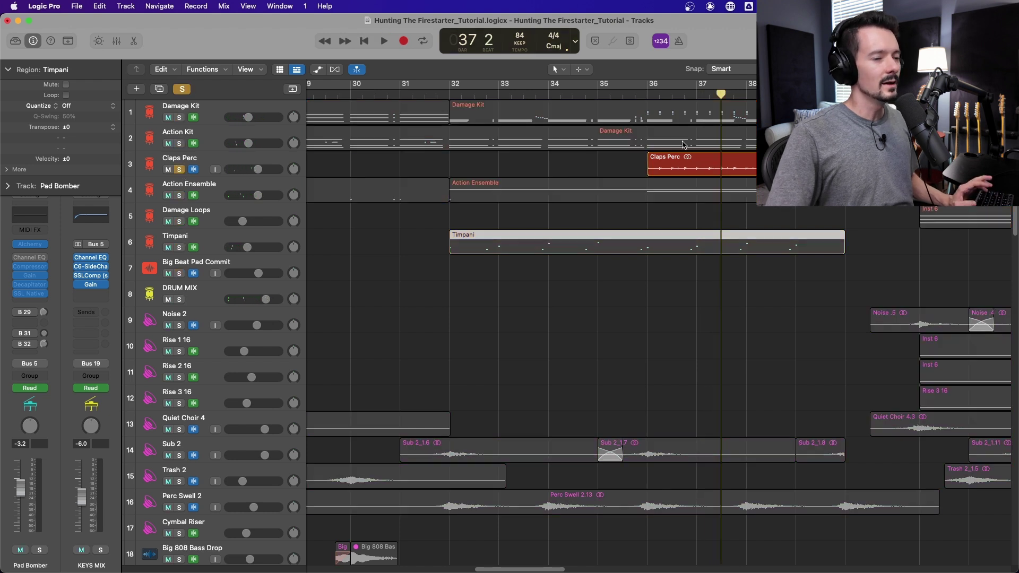
pyautogui.press(',')
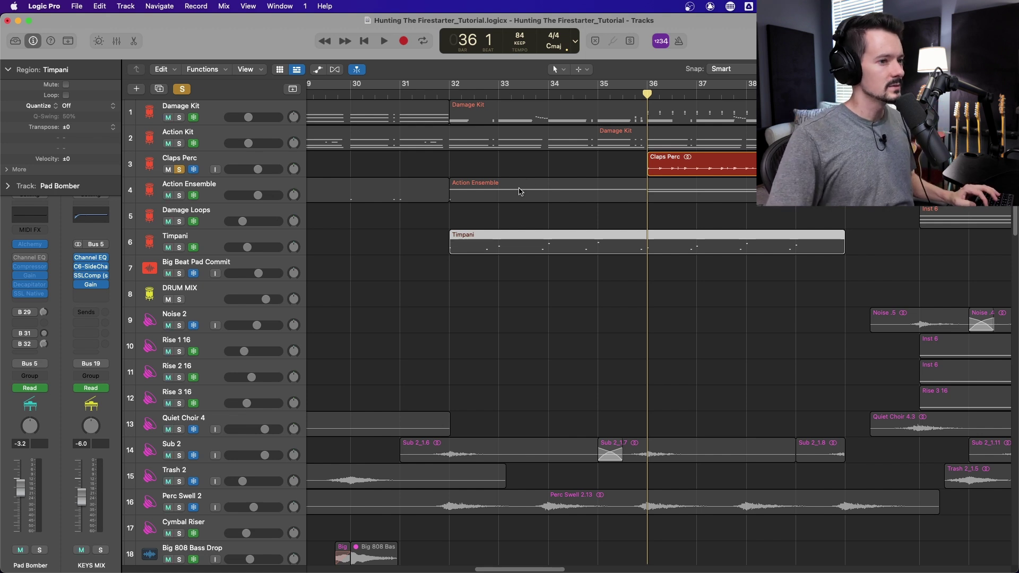
pyautogui.press('space')
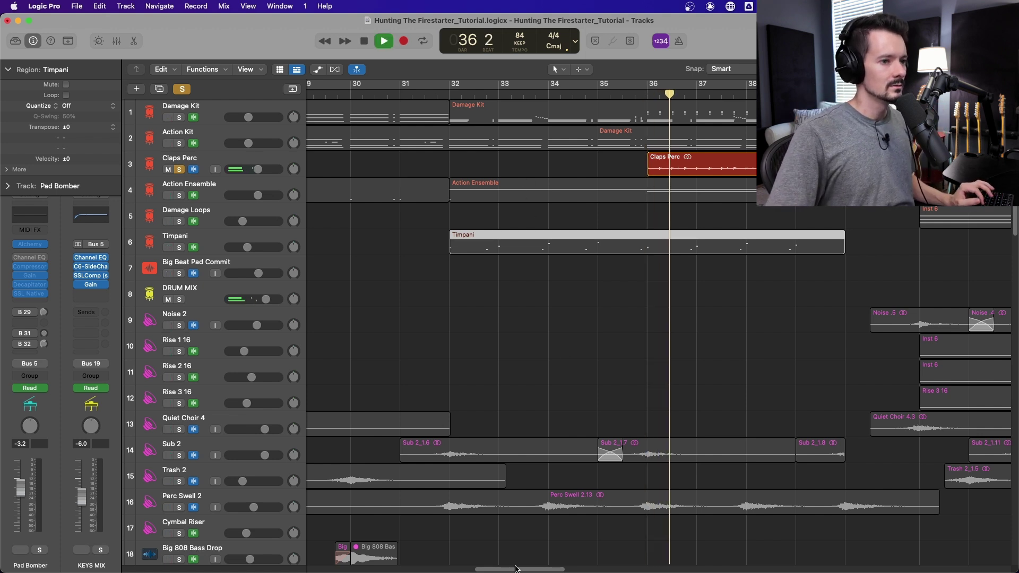
pyautogui.hscroll(3, 527, 533)
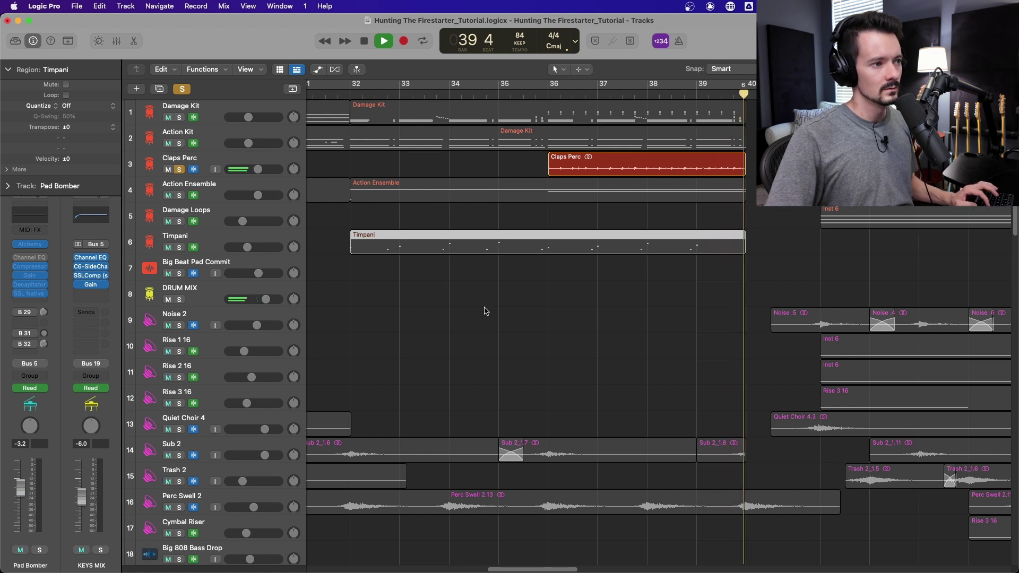
# Add Action Ensemble to the solo and play it together with Claps Perc from bar 36
pyautogui.click(180, 195)
pyautogui.click(548, 96)
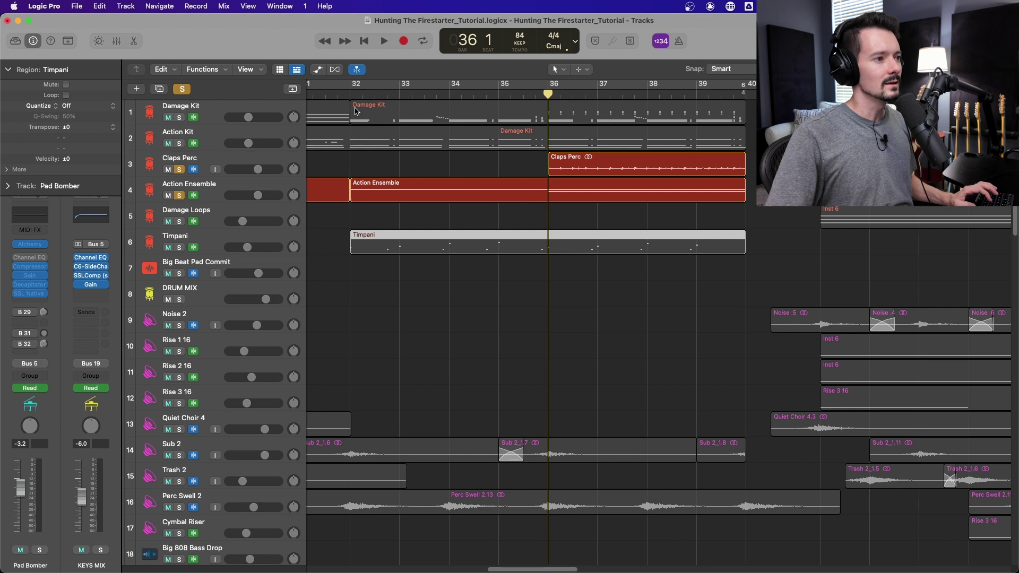
pyautogui.press('space')
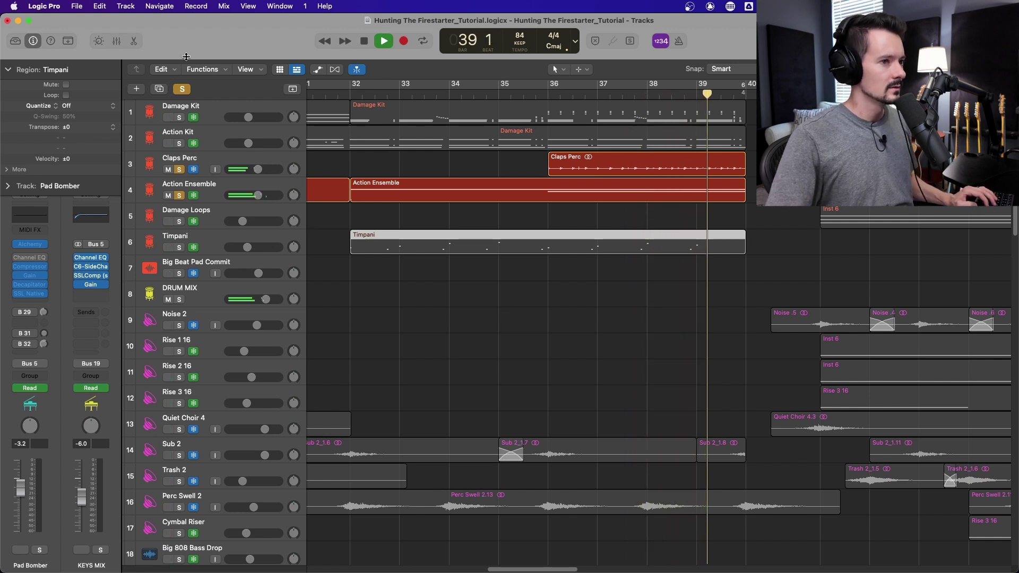
pyautogui.press('space')
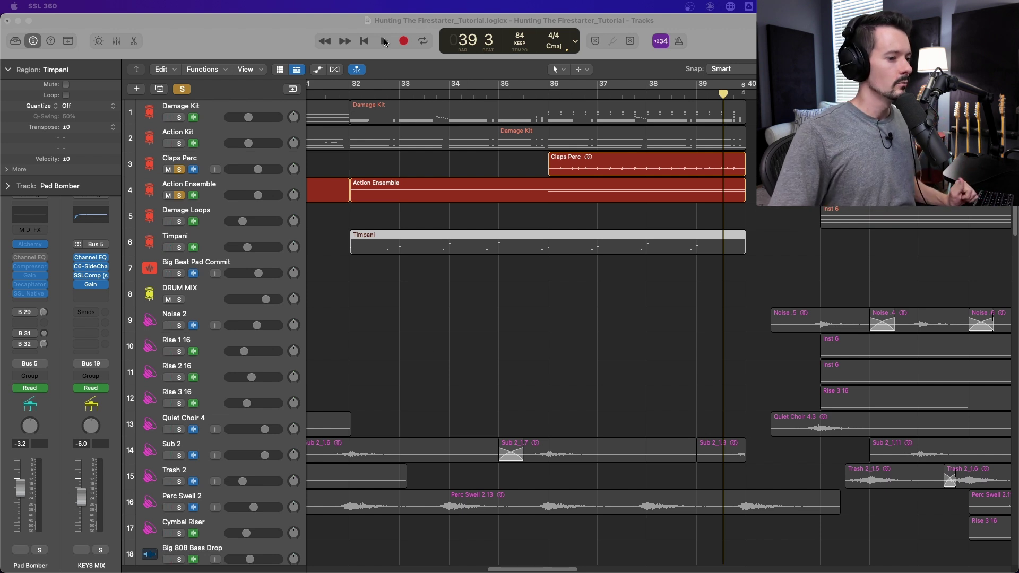
# Clear the solos, solo all impact and drum tracks together, and start playback from bar 31 beat 4
pyautogui.click(182, 89)
pyautogui.scroll(-2, 408, 297)
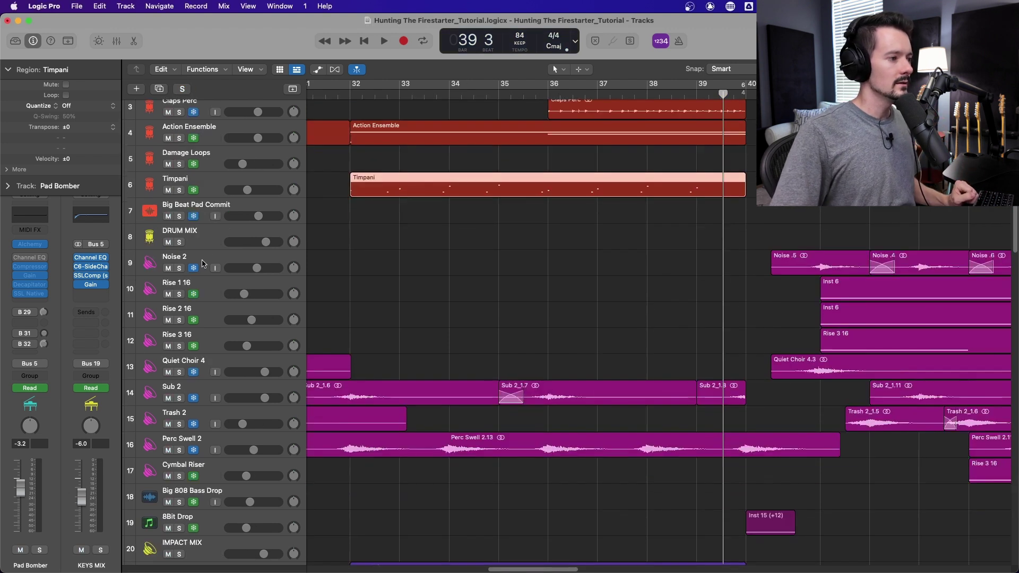
pyautogui.moveTo(181, 269); pyautogui.dragTo(185, 550)
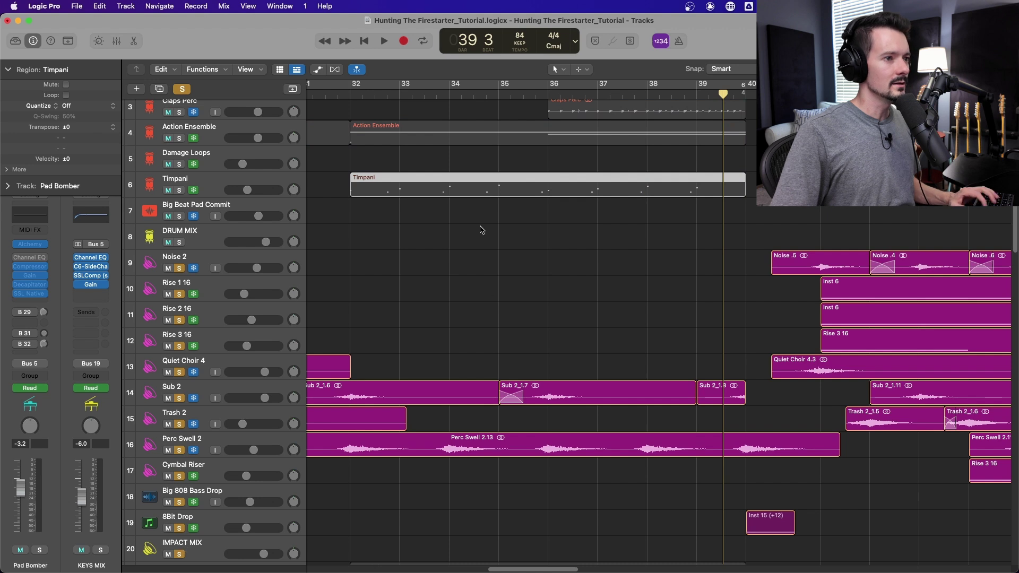
pyautogui.moveTo(348, 97); pyautogui.dragTo(338, 97)
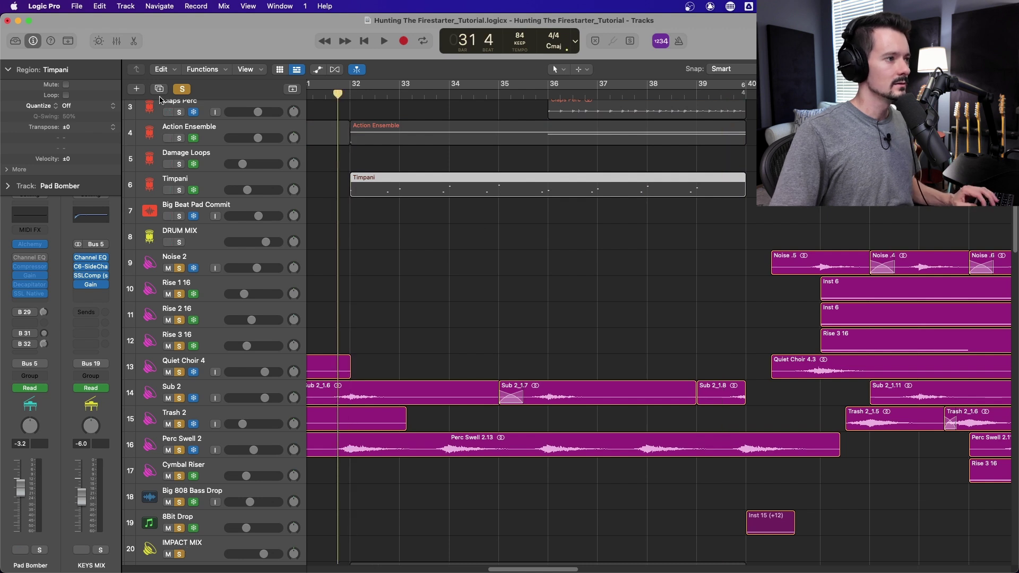
pyautogui.scroll(2, 159, 145)
pyautogui.moveTo(177, 119); pyautogui.dragTo(179, 287)
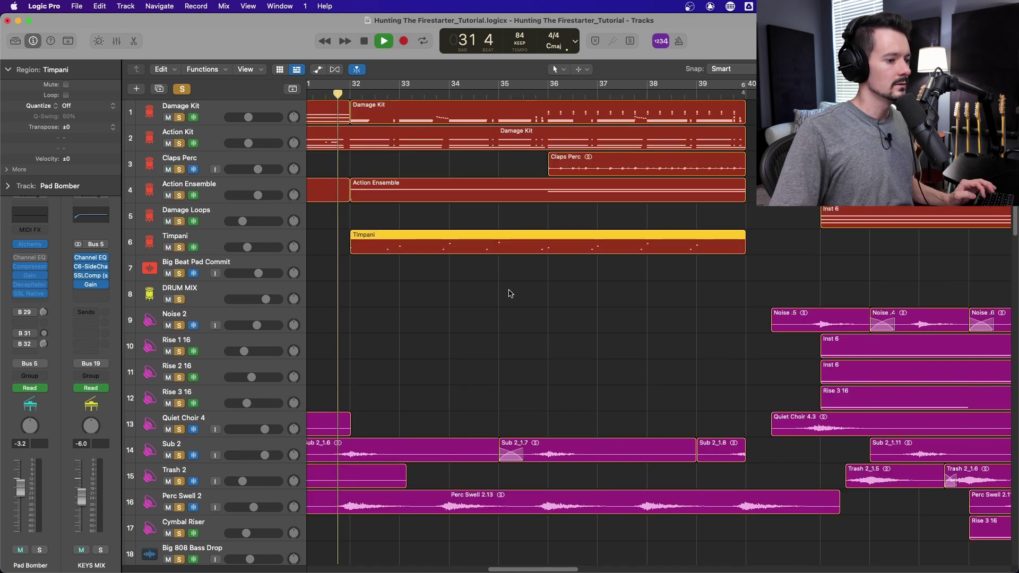
# Follow the soloed drums and impacts into bar 40, select the 8Bit Drop track to inspect its channel strip, and stop playback
pyautogui.scroll(-2, 508, 293)
pyautogui.scroll(2, 449, 344)
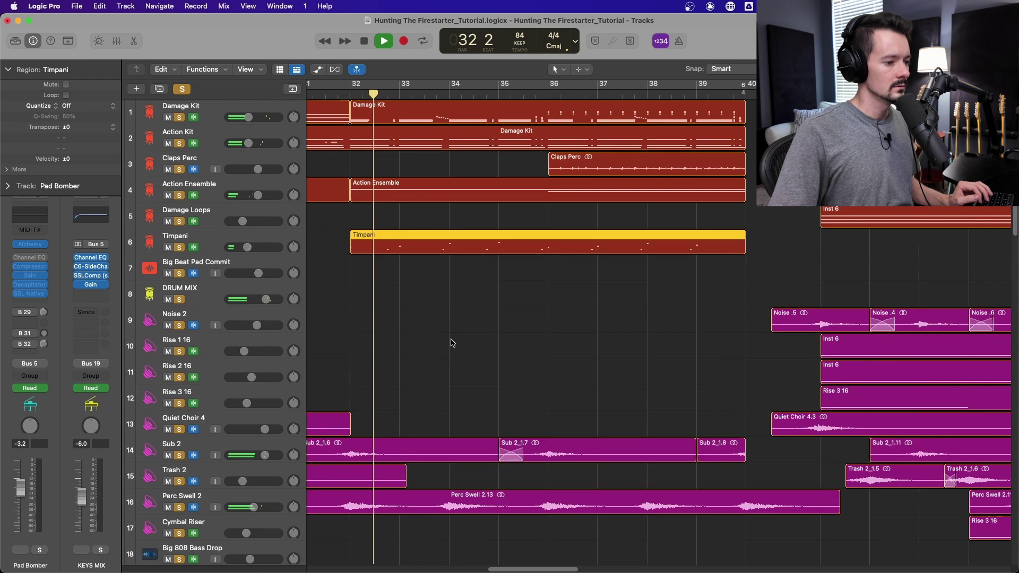
pyautogui.scroll(-3, 448, 334)
pyautogui.scroll(2, 425, 329)
pyautogui.scroll(-5, 372, 326)
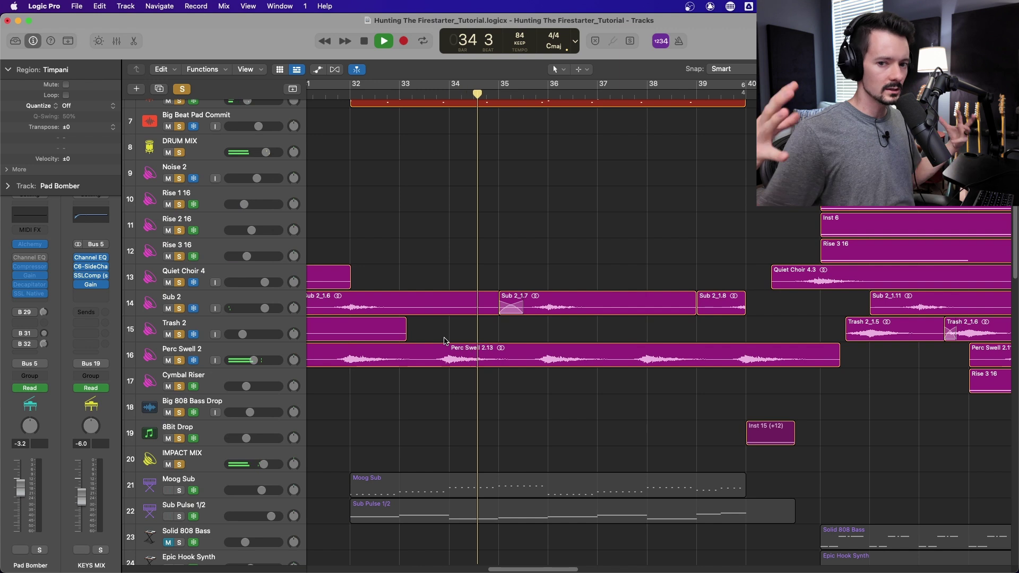
pyautogui.scroll(5, 422, 406)
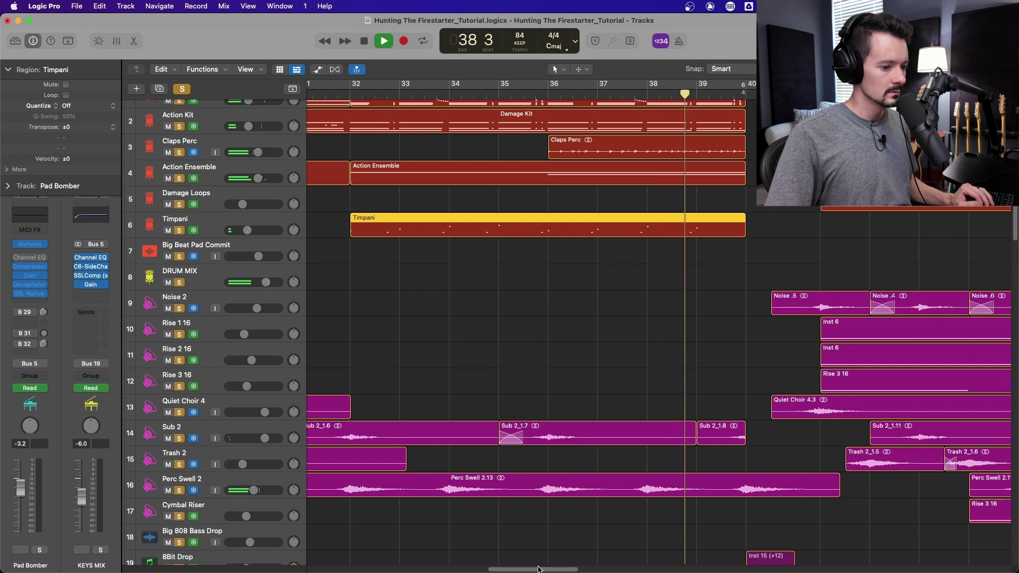
pyautogui.hscroll(5, 540, 552)
pyautogui.scroll(-2, 541, 510)
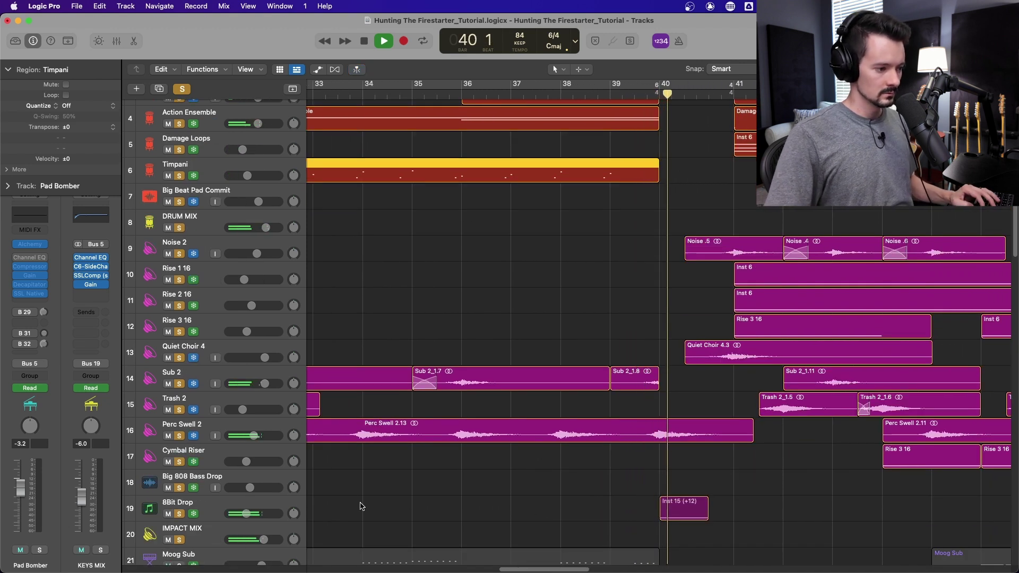
pyautogui.click(286, 506)
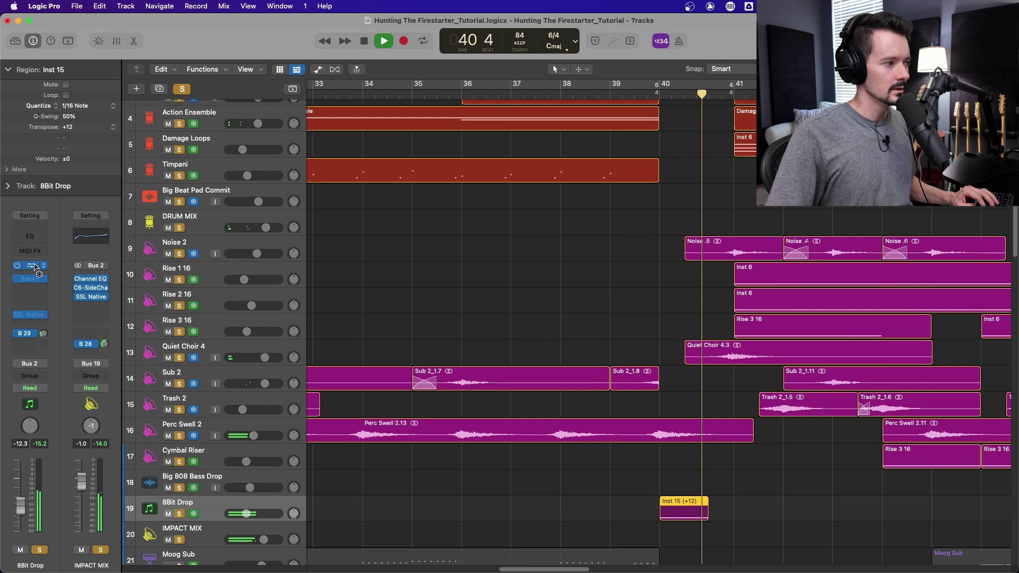
pyautogui.press('space')
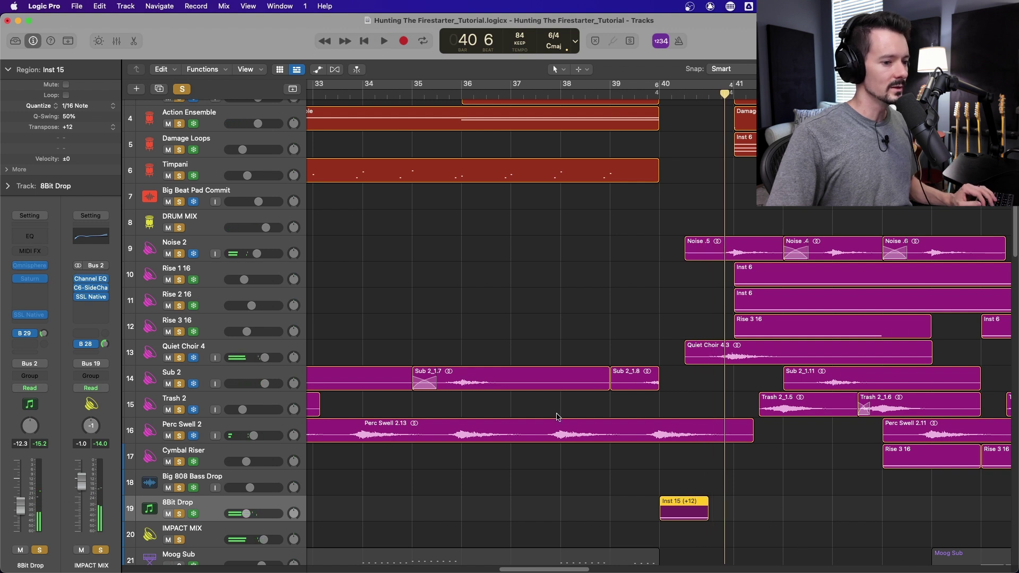
# Clear all solos and play Sub Pulse 1/2 alone in the section starting at bar 32
pyautogui.moveTo(180, 284); pyautogui.dragTo(181, 335)
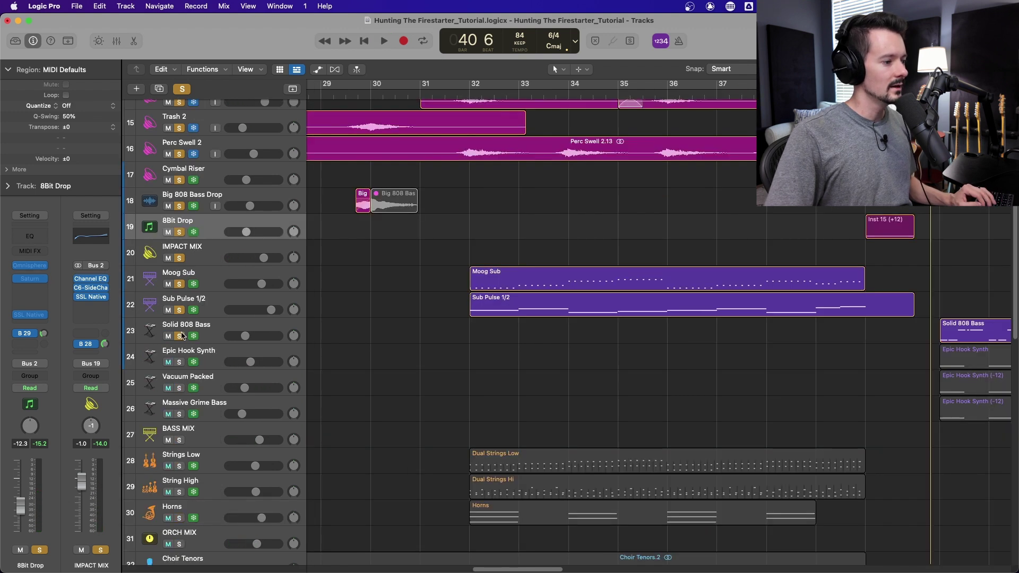
pyautogui.click(181, 89)
pyautogui.click(182, 311)
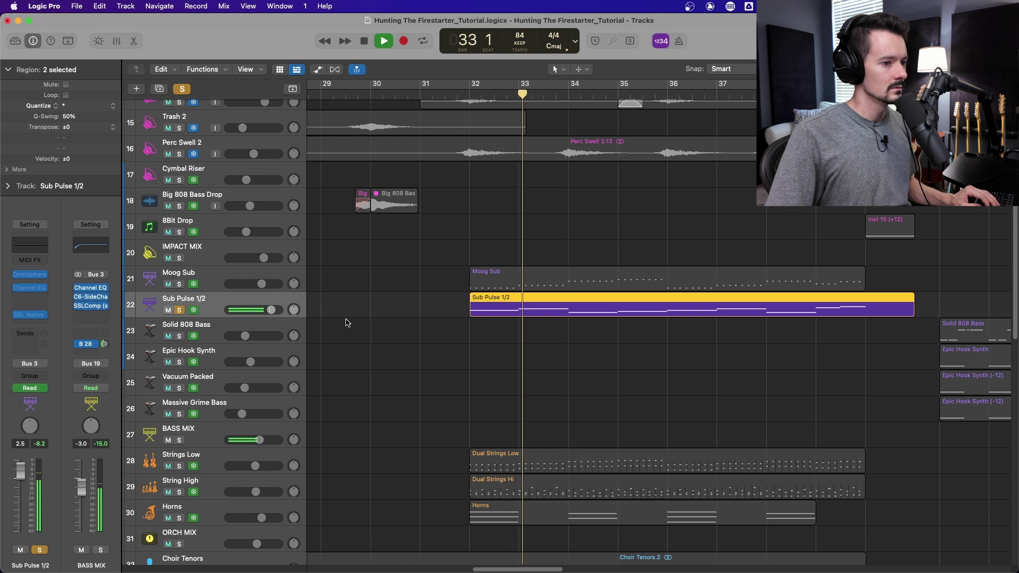
# Switch the solo from Sub Pulse 1/2 to Moog Sub during playback and select the Moog Sub track
pyautogui.click(179, 284)
pyautogui.click(180, 310)
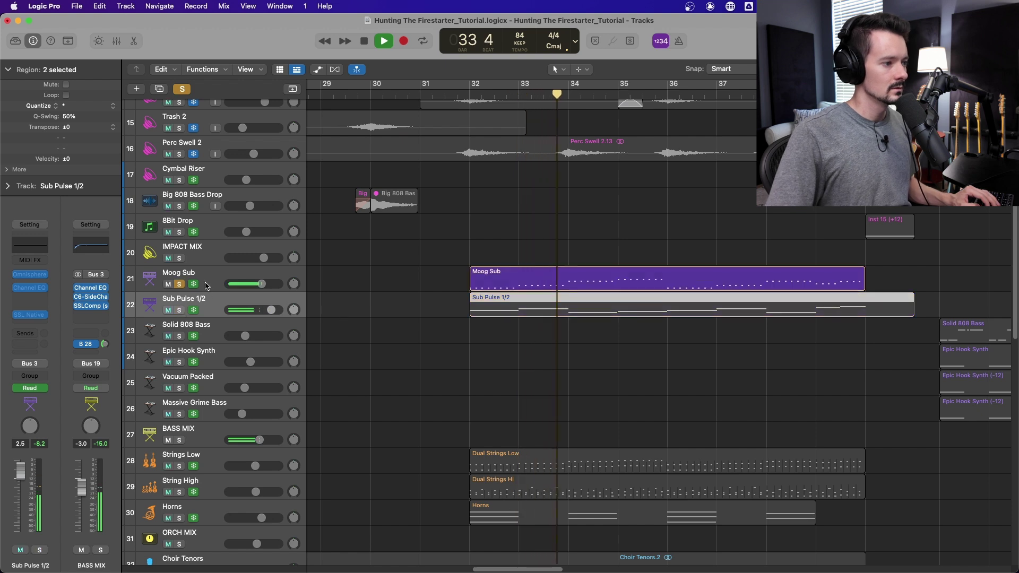
pyautogui.click(220, 276)
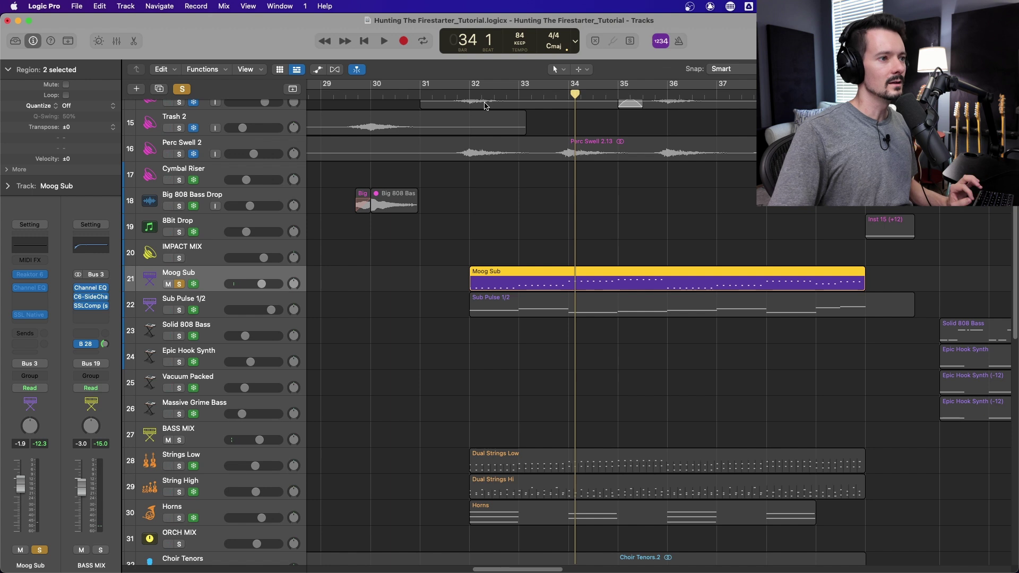
# Solo Sub Pulse 1/2 together with Moog Sub and play both from bar 32
pyautogui.click(468, 94)
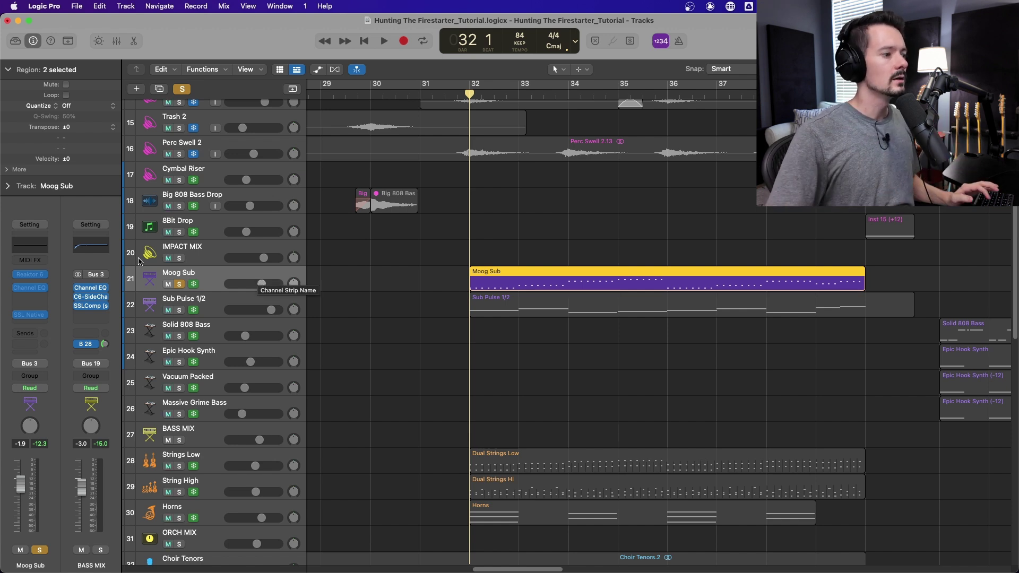
pyautogui.click(179, 311)
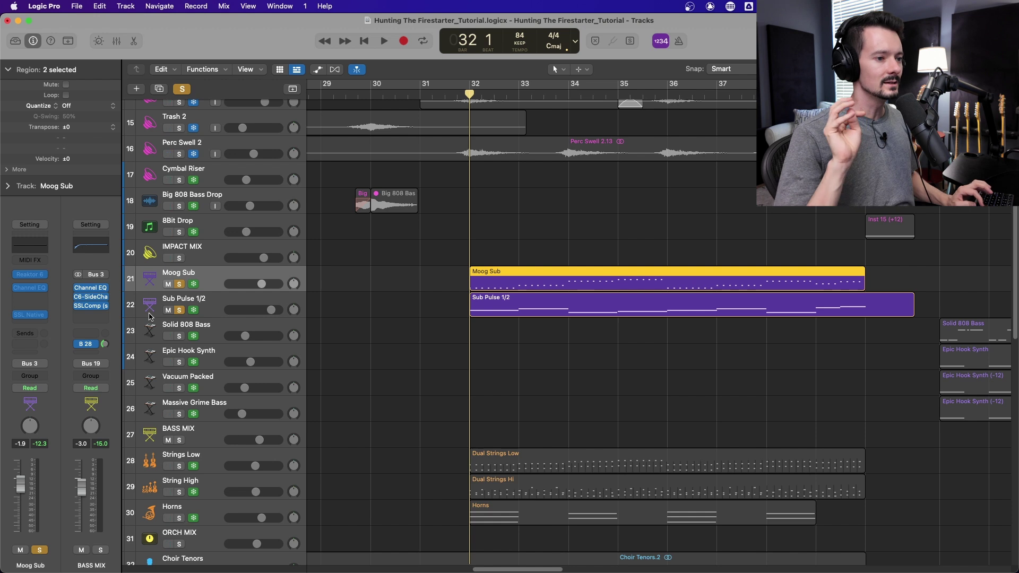
pyautogui.press('space')
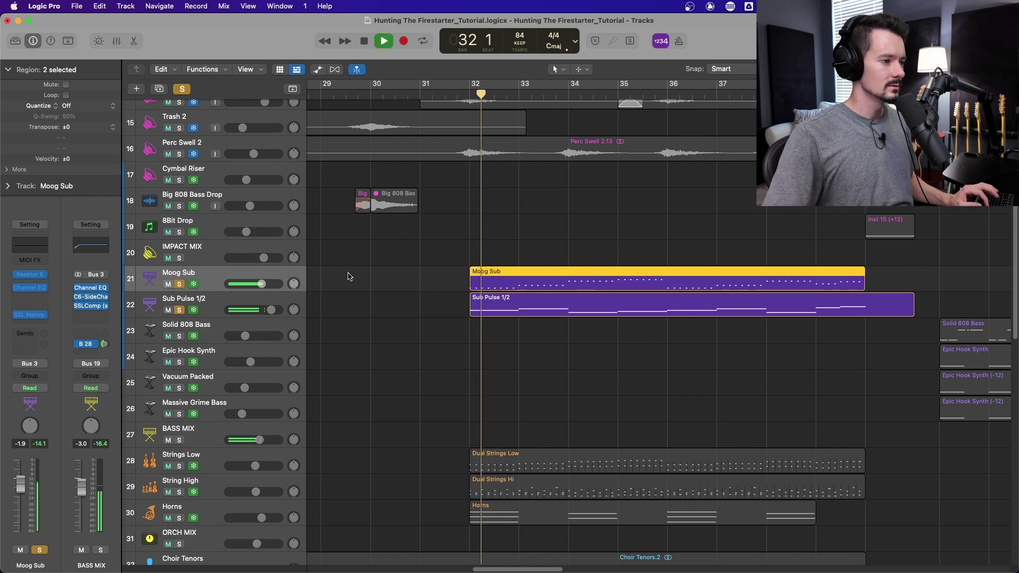
# Compare the bass with and without Moog Sub by switching its solo off and on during playback, and select the Sub Pulse 1/2 track
pyautogui.click(180, 284)
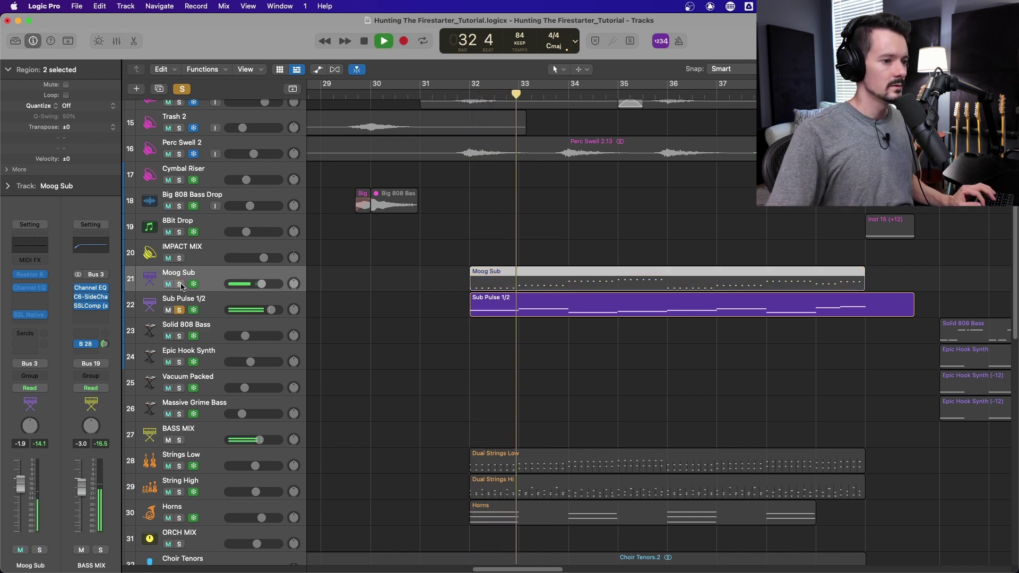
pyautogui.click(208, 311)
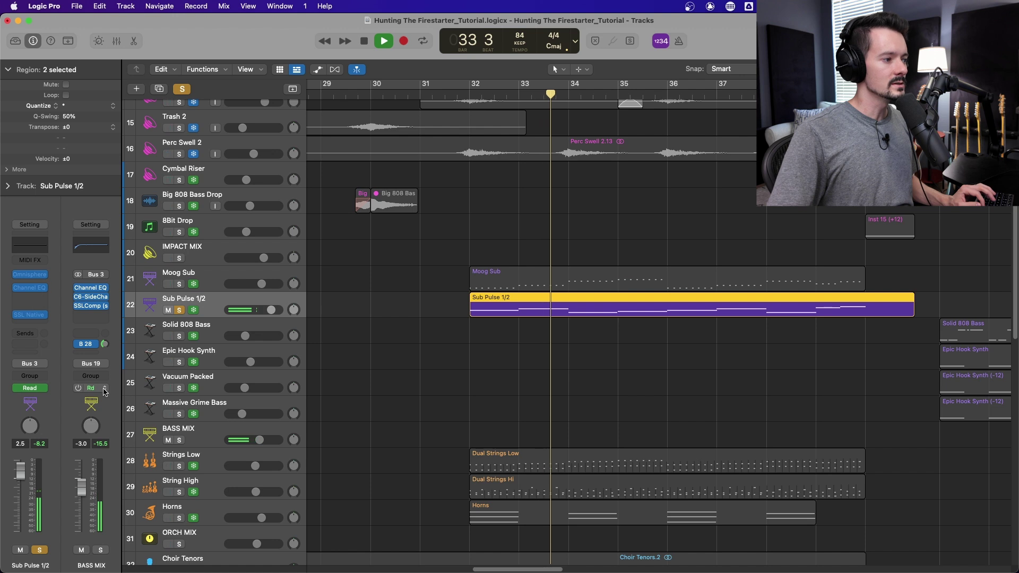
pyautogui.click(180, 284)
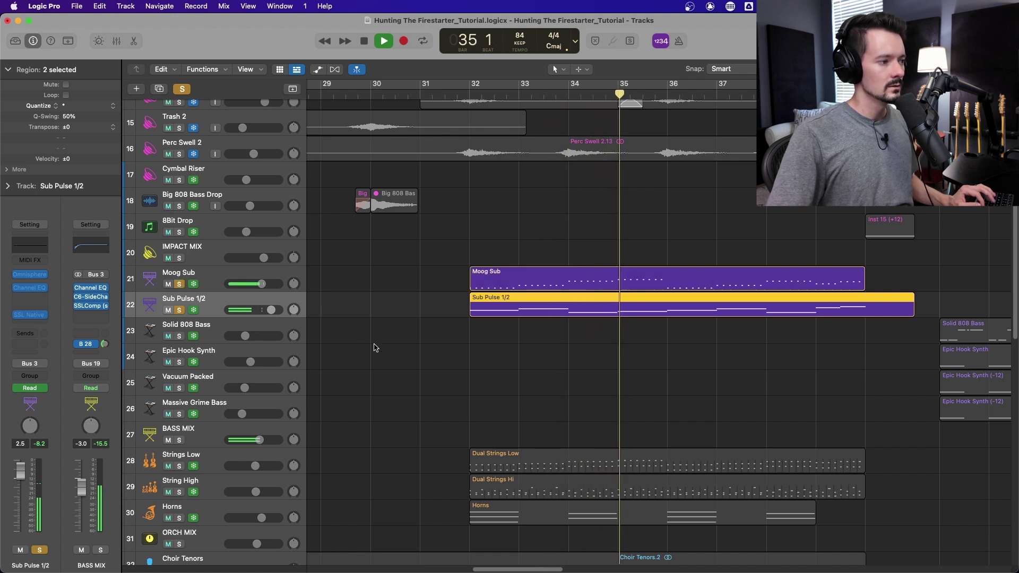
pyautogui.scroll(1, 379, 348)
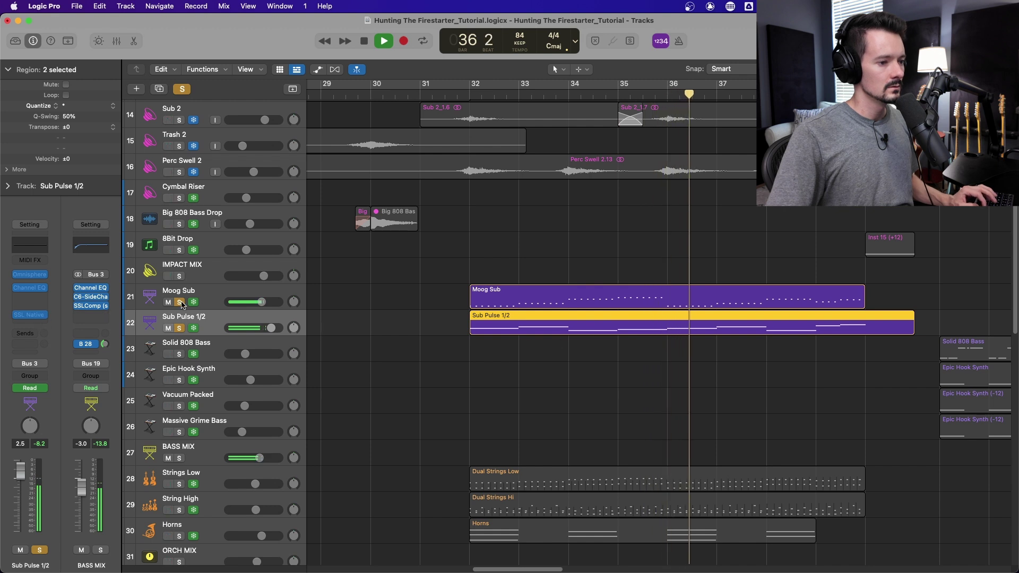
pyautogui.moveTo(500, 569); pyautogui.dragTo(506, 569)
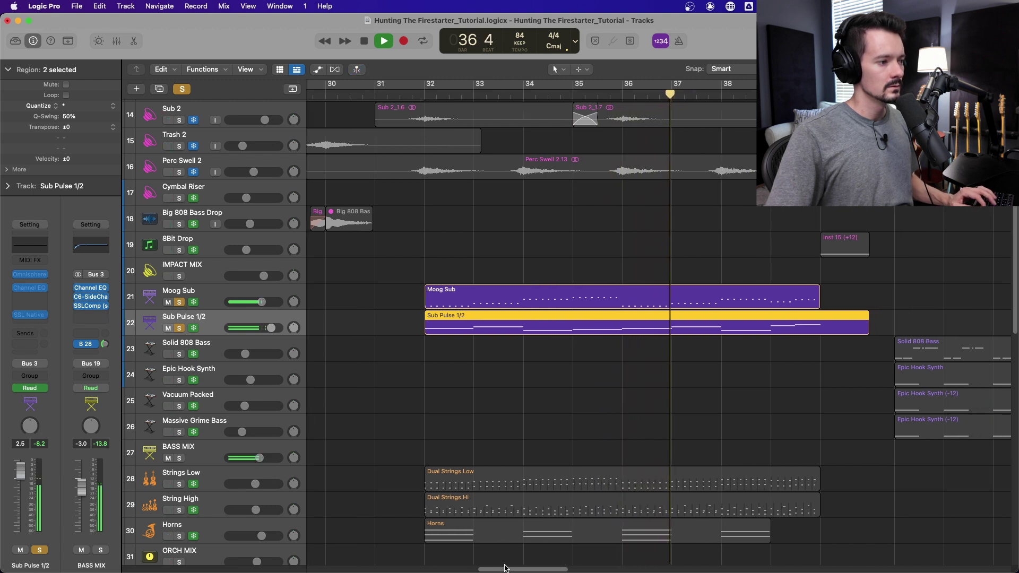
# Clear the solos during playback, listen to the full mix up to bar 39, and stop
pyautogui.click(180, 302)
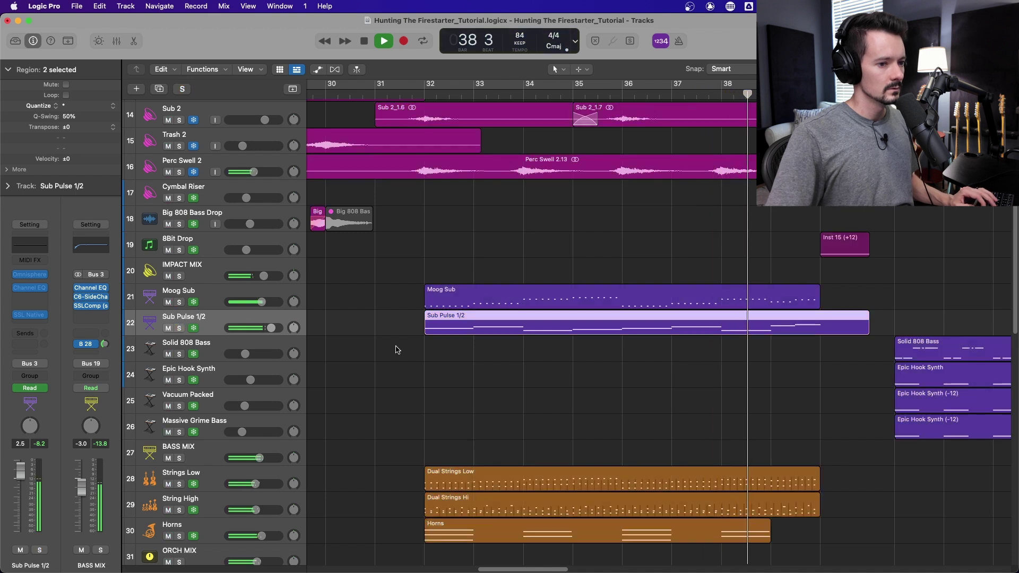
pyautogui.scroll(-4, 420, 355)
pyautogui.scroll(4, 430, 358)
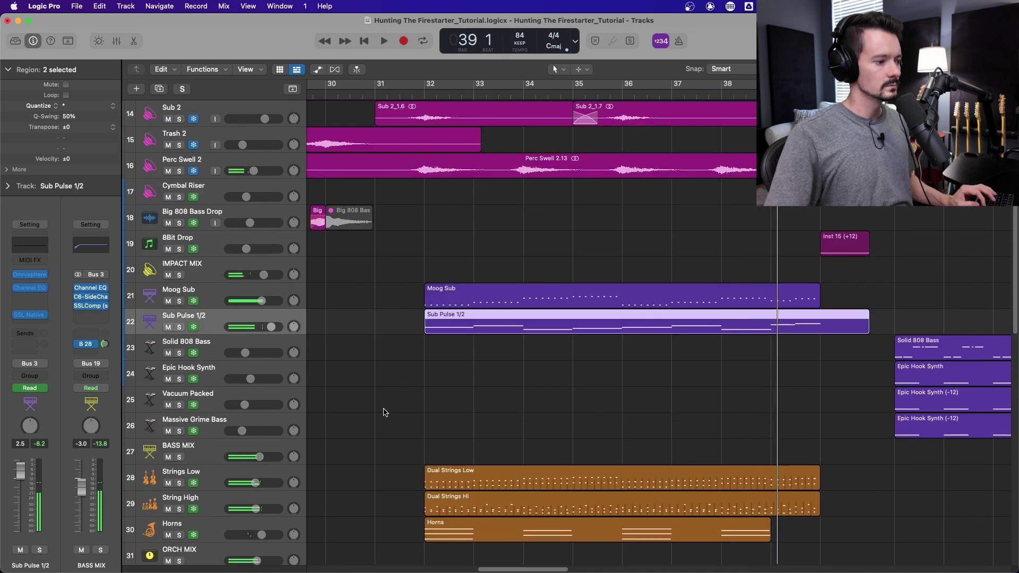
pyautogui.scroll(-4, 324, 432)
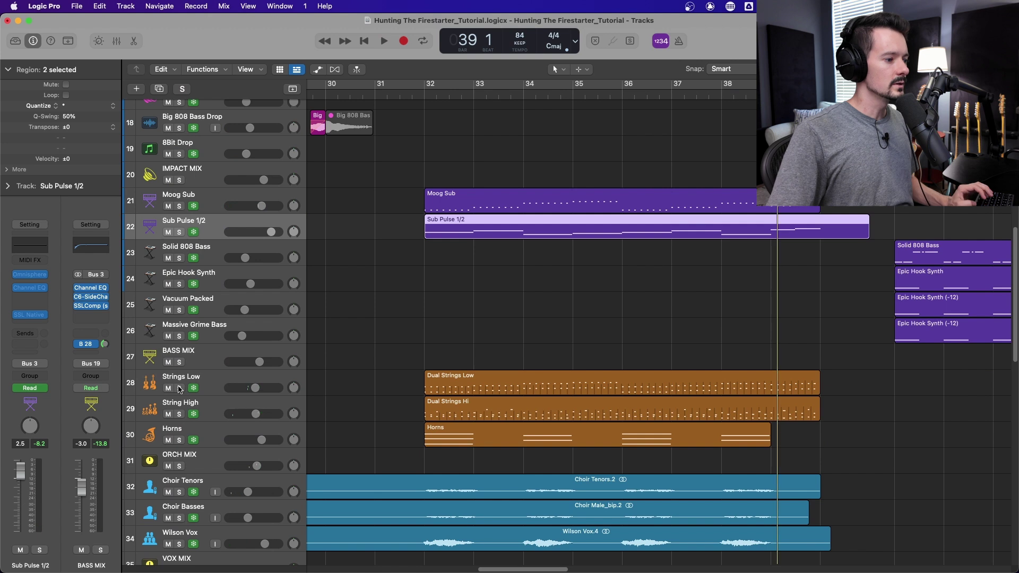
# Solo Strings Low, String High and Horns and play them from bar 32 into bar 40
pyautogui.moveTo(179, 389); pyautogui.dragTo(179, 440)
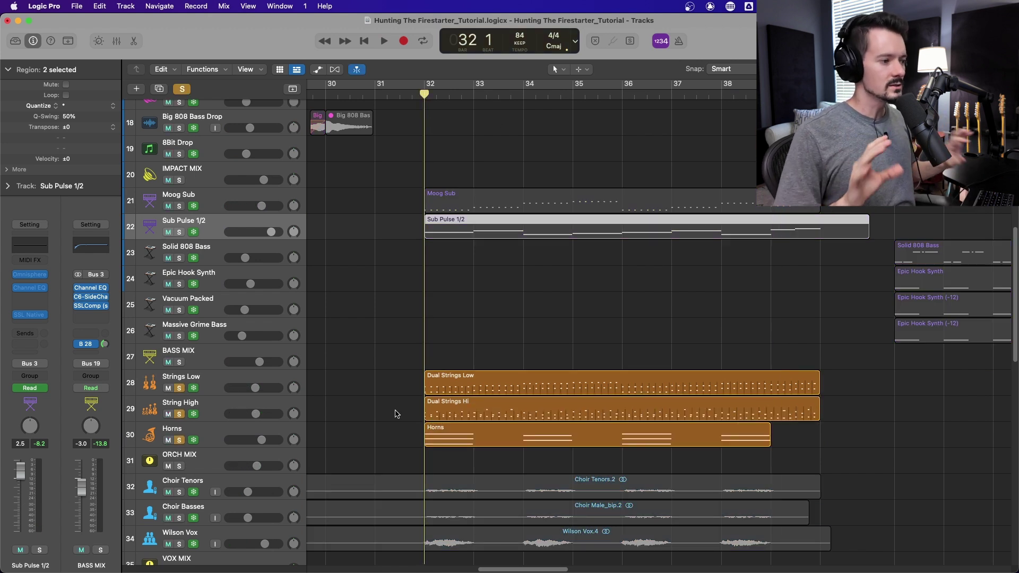
pyautogui.scroll(-2, 420, 329)
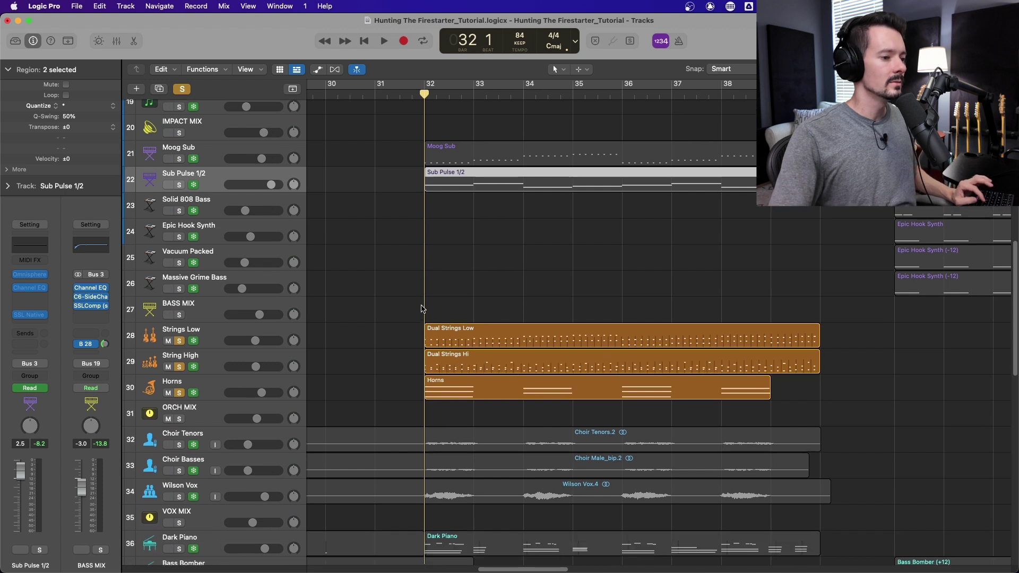
pyautogui.scroll(-1, 529, 418)
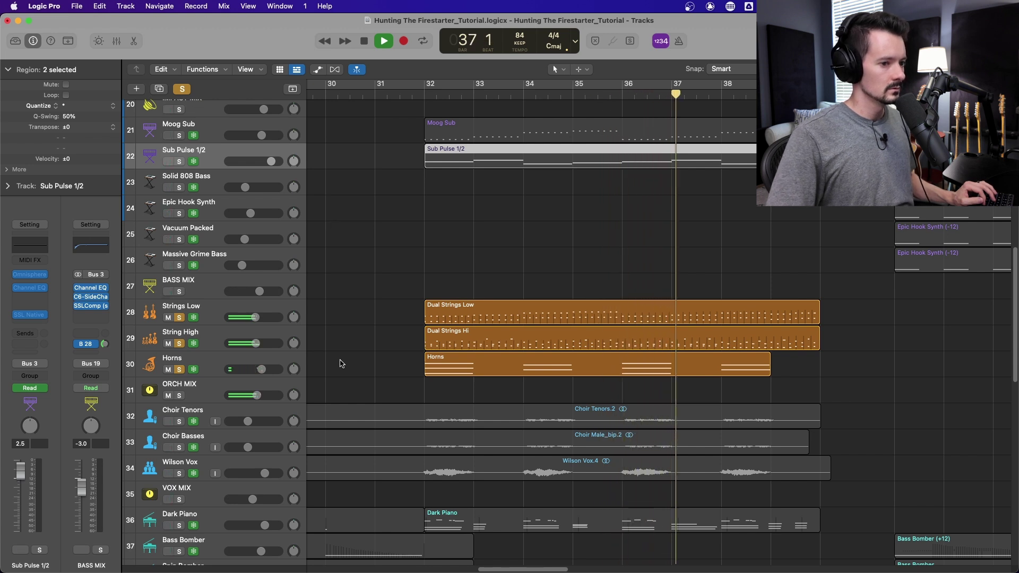
pyautogui.moveTo(515, 570); pyautogui.dragTo(529, 569)
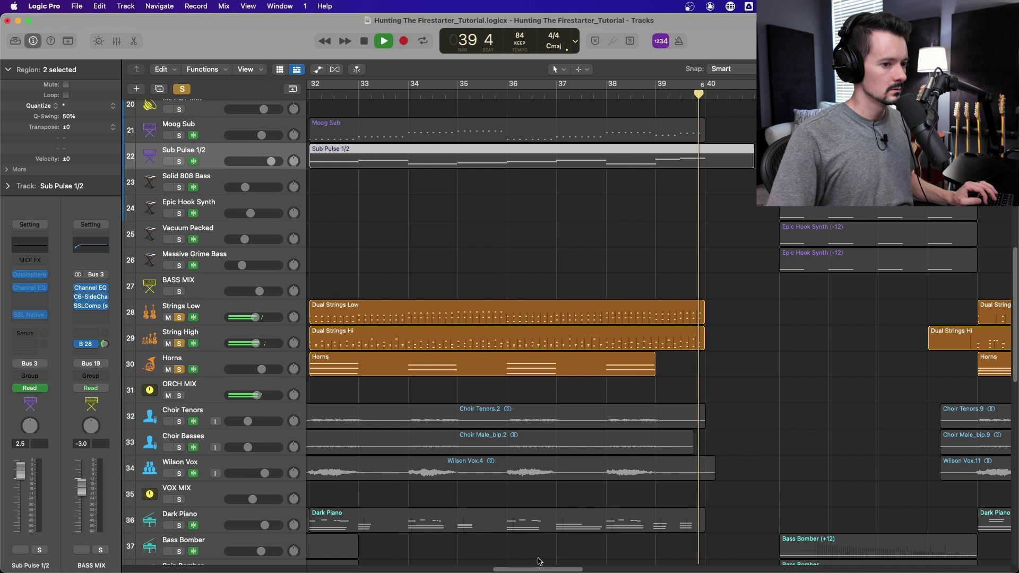
pyautogui.press('space')
# Add Moog Sub, Sub Pulse 1/2, Claps Perc and Action Ensemble to the soloed orchestra tracks and return the playhead to bar 32
pyautogui.scroll(3, 540, 560)
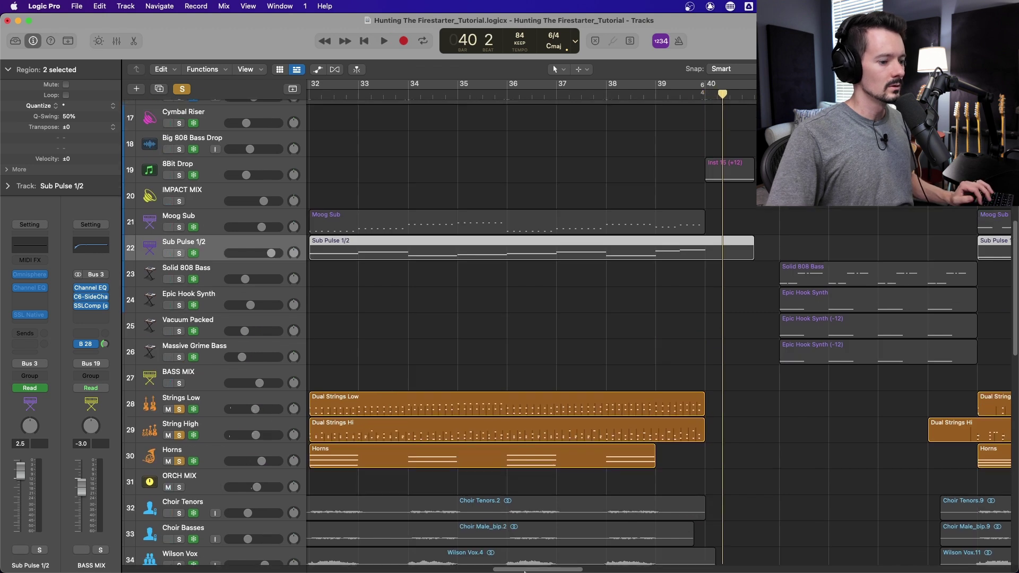
pyautogui.hscroll(-3, 525, 563)
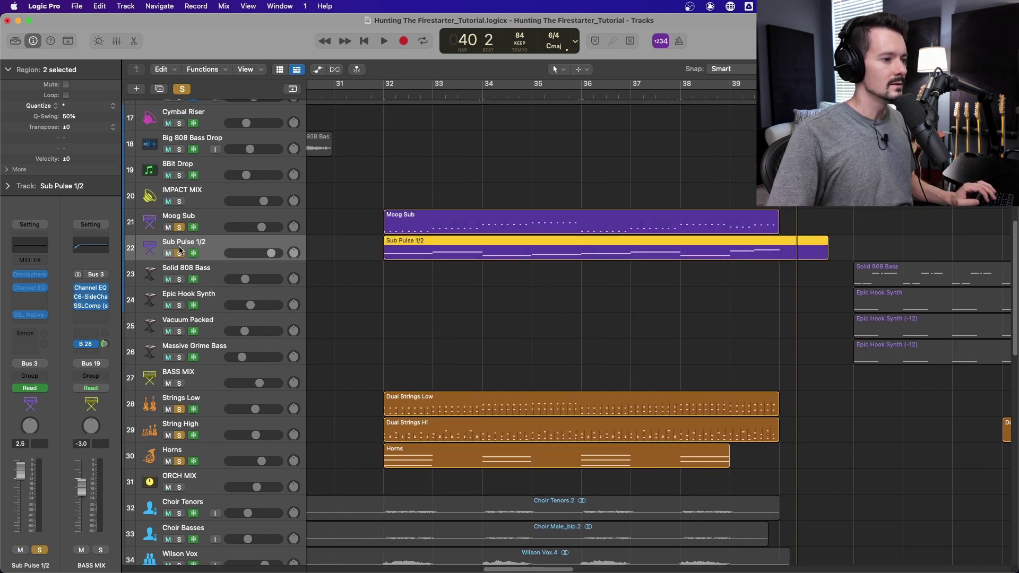
pyautogui.click(367, 97)
pyautogui.scroll(10, 473, 245)
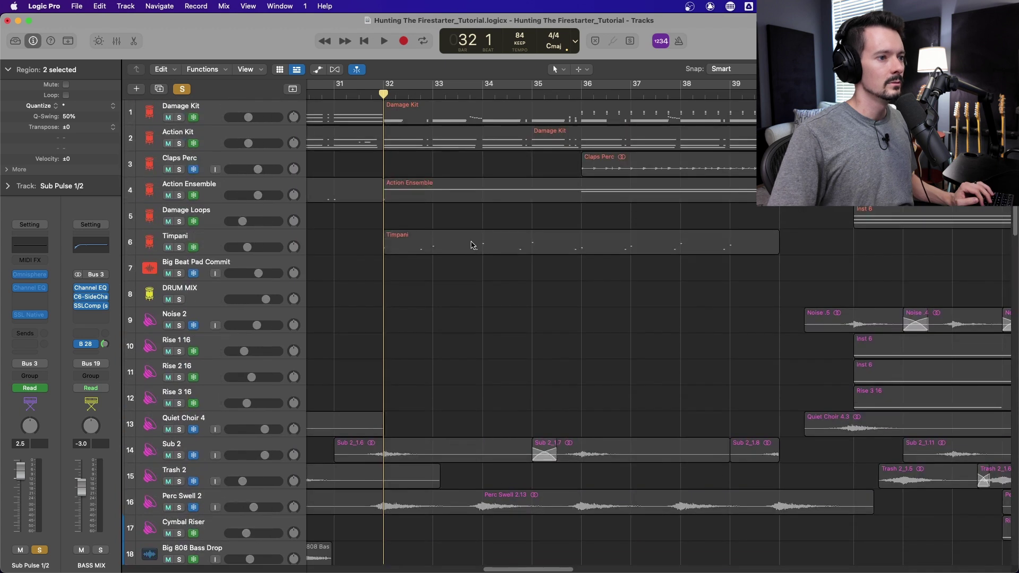
pyautogui.click(180, 179)
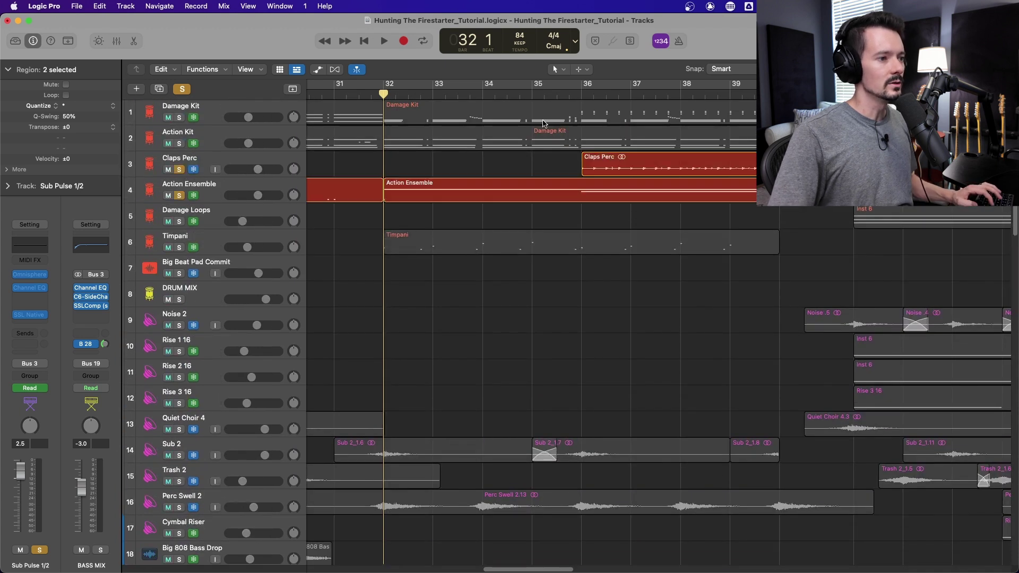
# Play the combined soloed percussion, bass and orchestra layers from bar 32 and stop in bar 34
pyautogui.press('space')
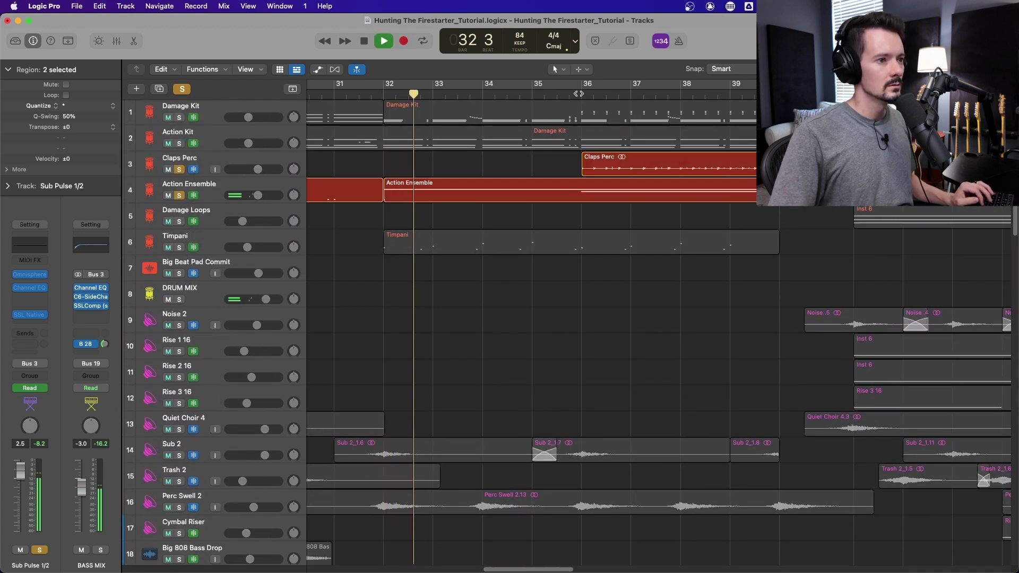
pyautogui.scroll(-15, 573, 109)
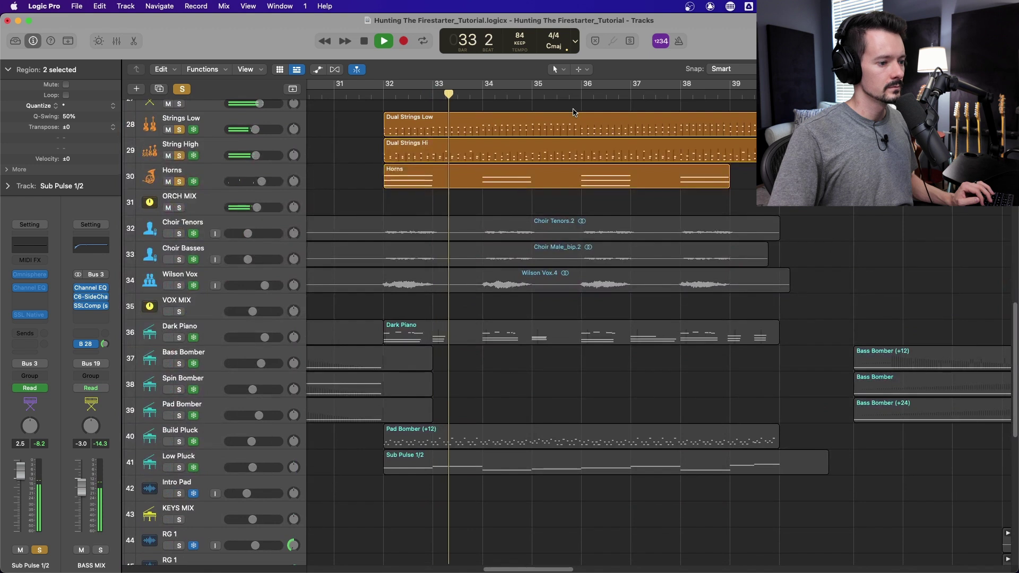
pyautogui.scroll(5, 300, 436)
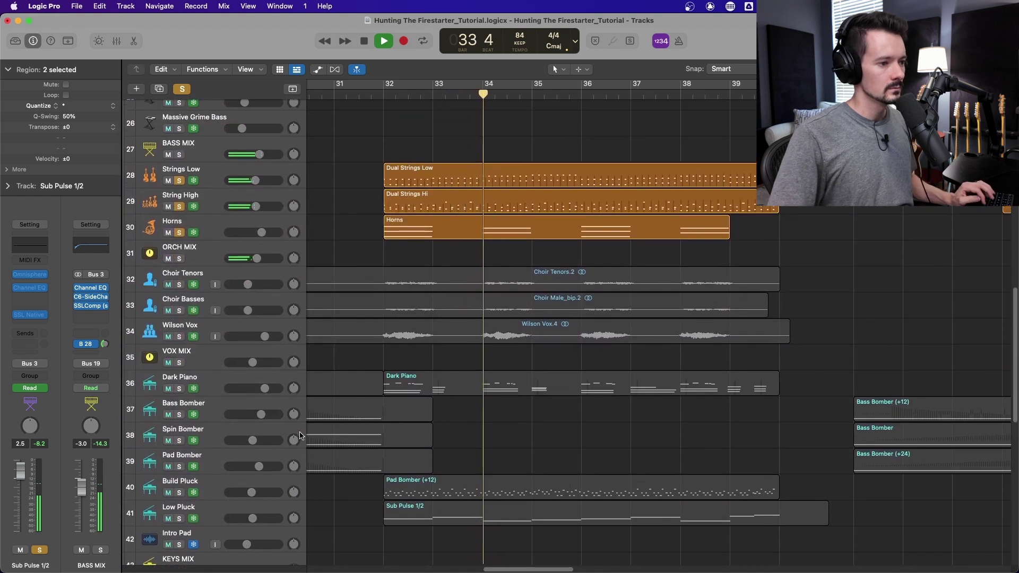
pyautogui.press('space')
pyautogui.scroll(-7, 240, 407)
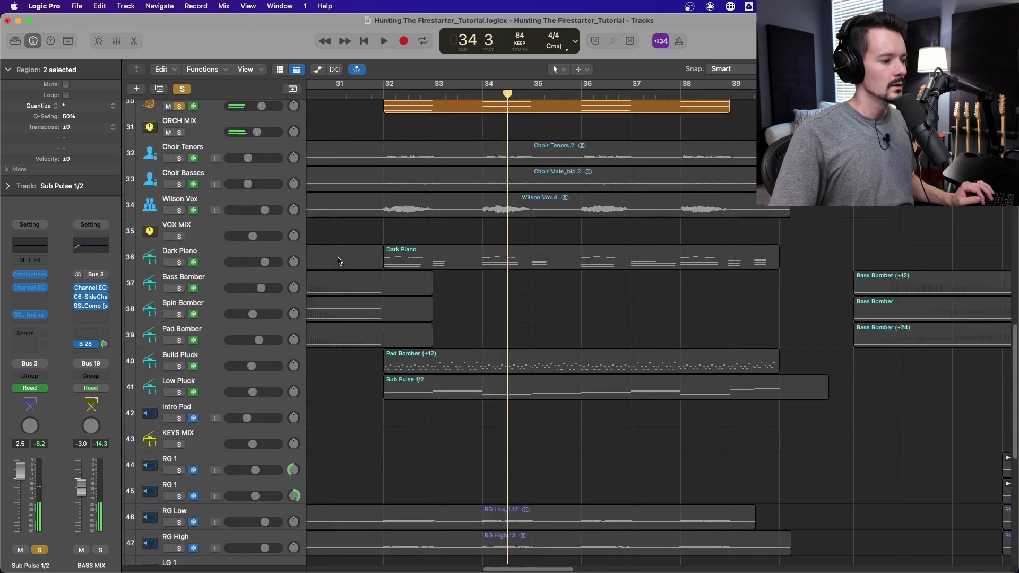
# Add Low Pluck to the soloed layers, leaving Build Pluck out, and select the Low Pluck region with the playhead at bar 32
pyautogui.scroll(1, 199, 362)
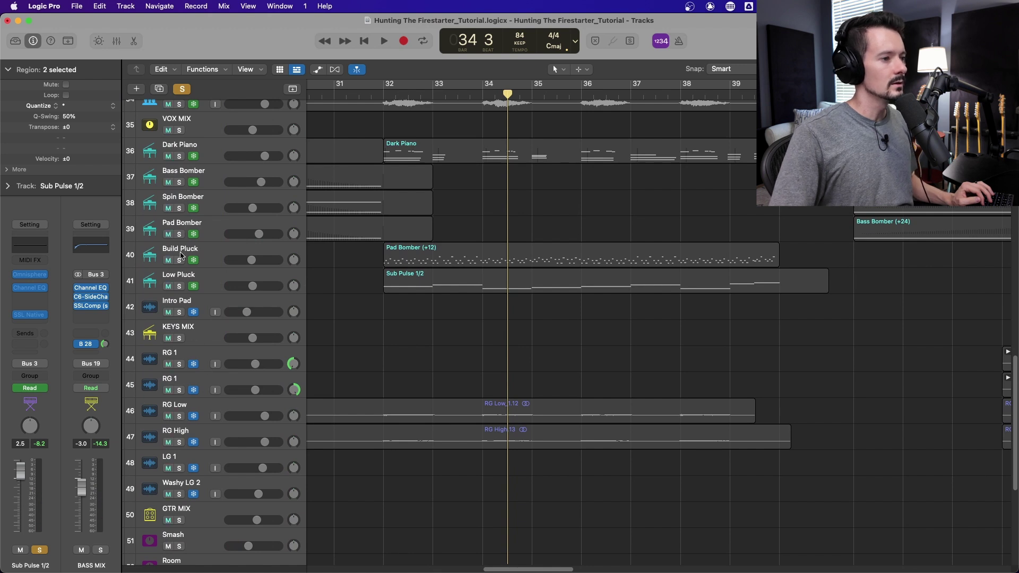
pyautogui.moveTo(183, 262); pyautogui.dragTo(182, 284)
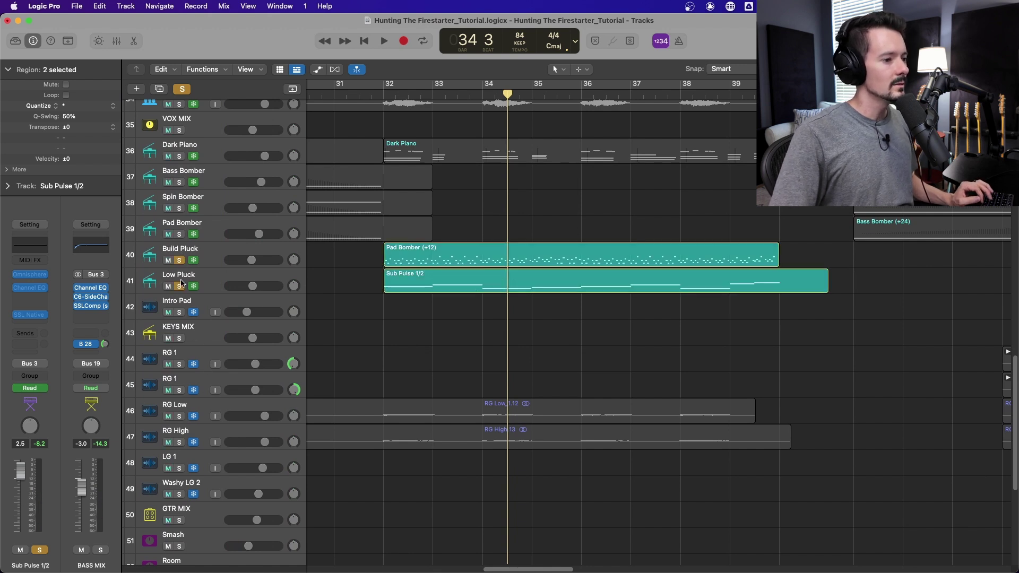
pyautogui.click(179, 261)
pyautogui.press('space')
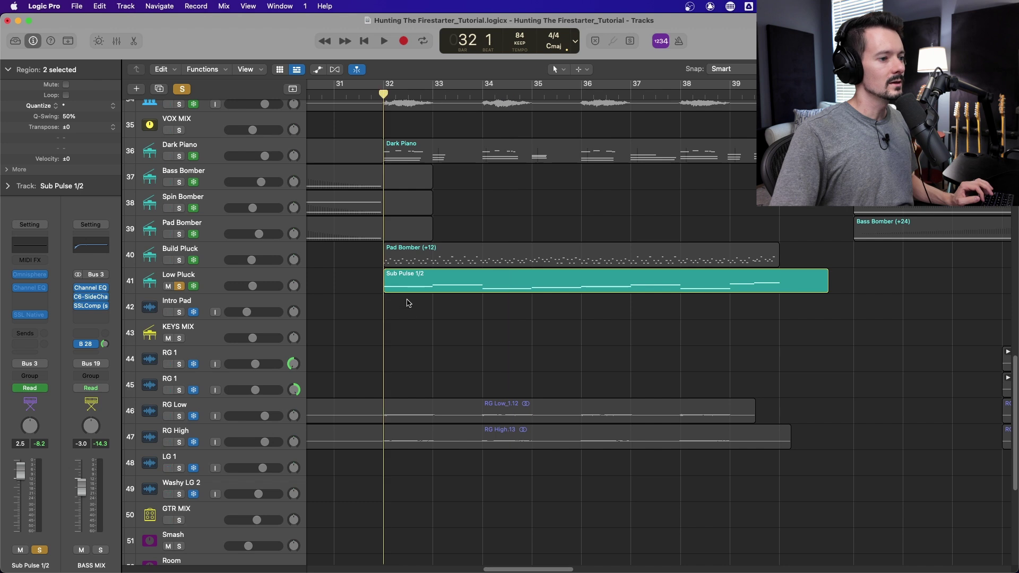
pyautogui.click(414, 291)
pyautogui.scroll(3, 227, 360)
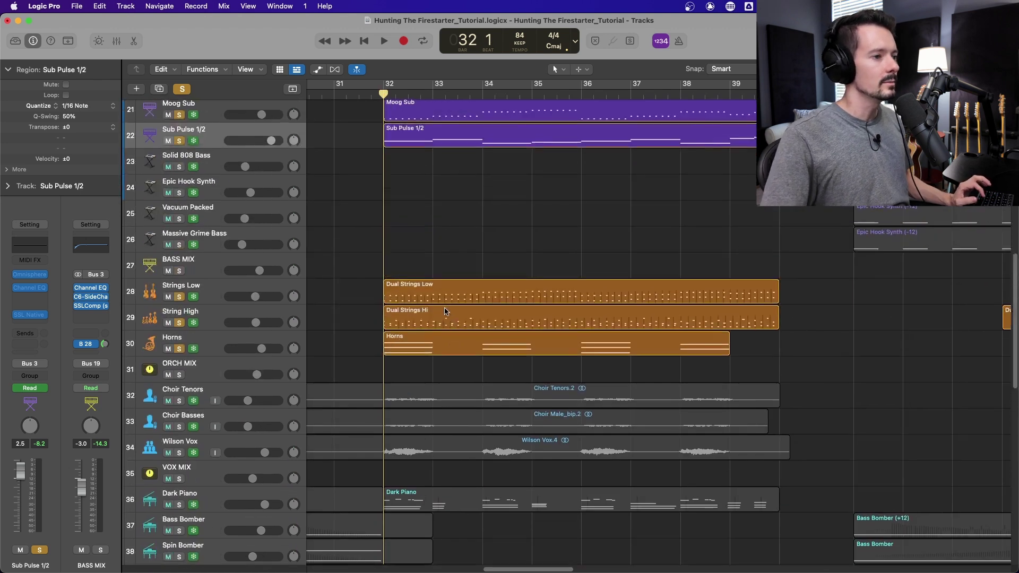
# Play from bar 32 and unsolo the Strings Low, String High, Horns, Moog Sub and Sub Pulse 1/2 tracks, leaving Low Pluck soloed
pyautogui.press('space')
pyautogui.scroll(7, 227, 359)
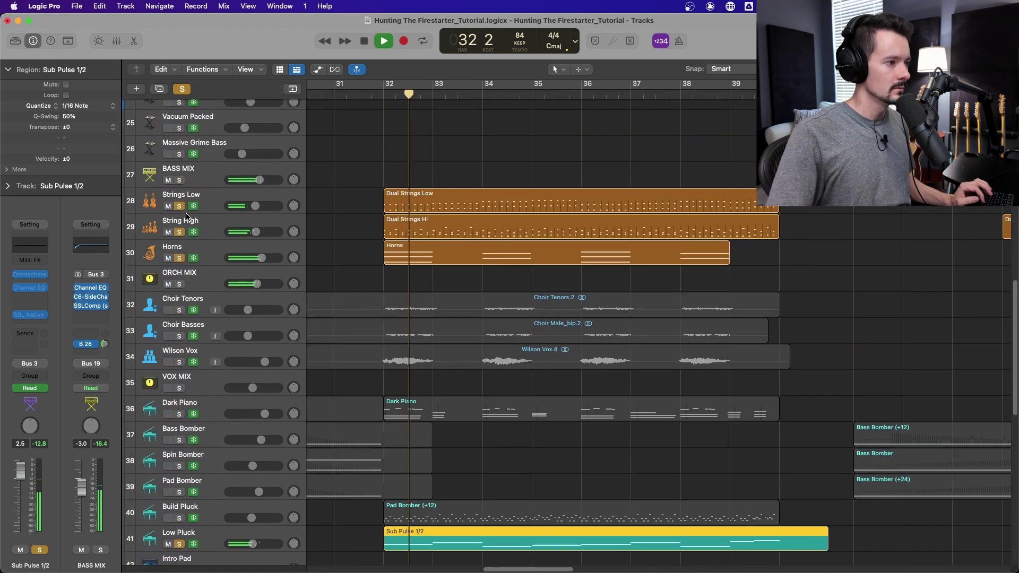
pyautogui.moveTo(179, 206); pyautogui.dragTo(178, 255)
pyautogui.scroll(1, 178, 255)
pyautogui.scroll(5, 178, 255)
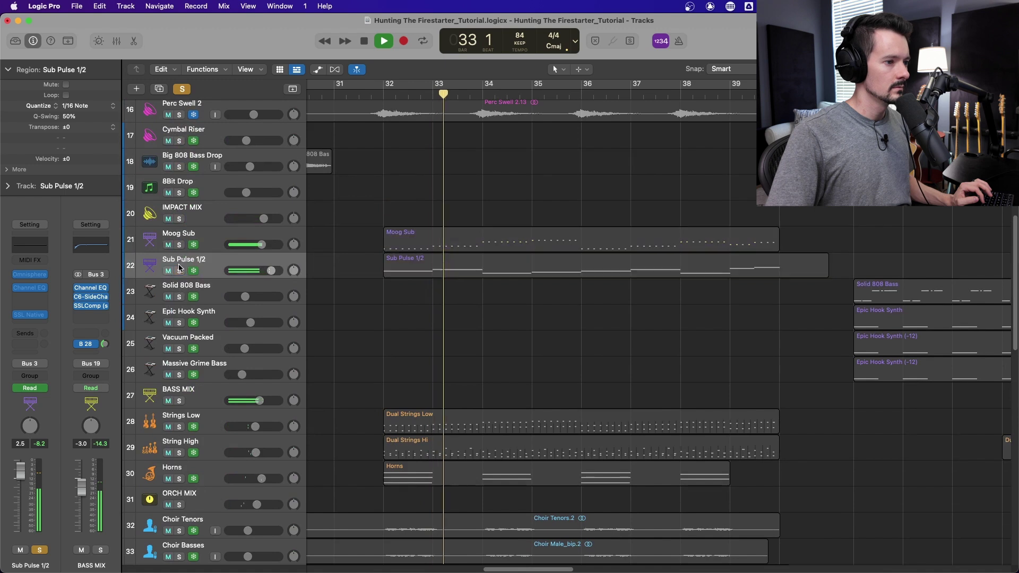
pyautogui.scroll(-7, 372, 270)
pyautogui.scroll(-2, 372, 269)
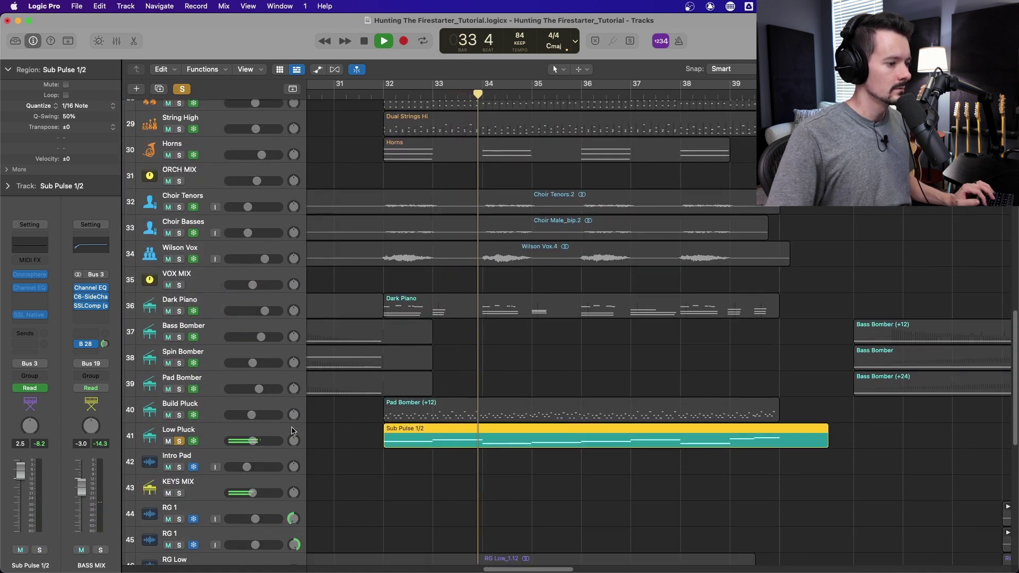
# Select the Low Pluck track, listen to it on its own and stop playback
pyautogui.click(273, 432)
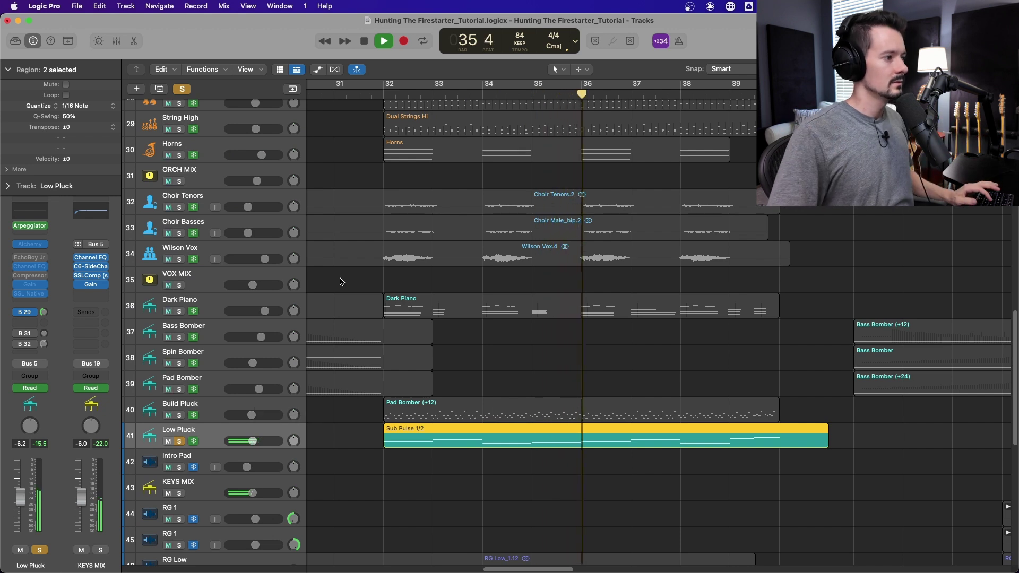
pyautogui.scroll(1, 487, 351)
pyautogui.scroll(2, 487, 351)
pyautogui.scroll(-3, 477, 360)
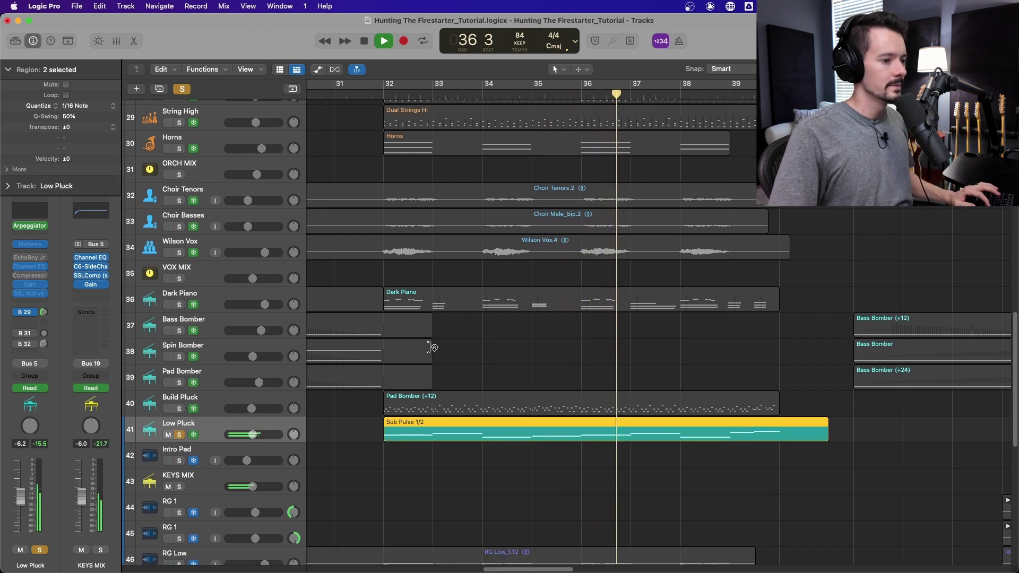
pyautogui.press('space')
# Solo Build Pluck alongside Low Pluck, play both from bar 32 and select the Build Pluck track
pyautogui.click(180, 409)
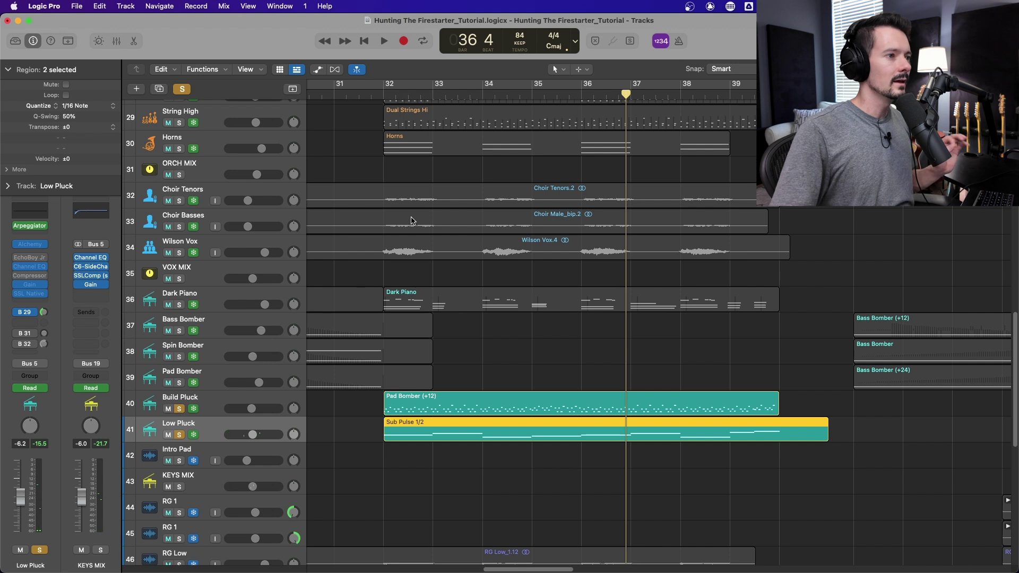
pyautogui.click(384, 95)
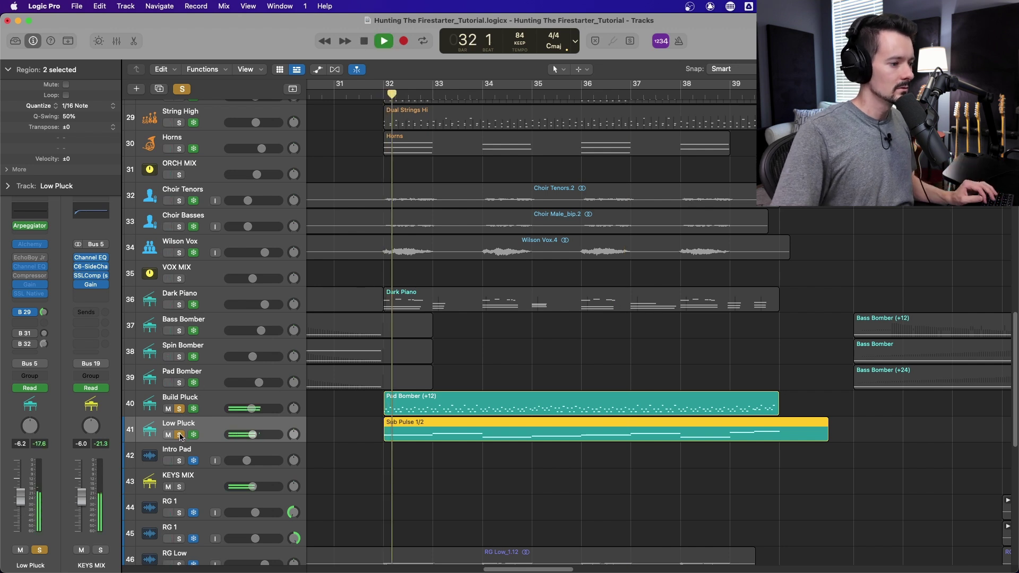
pyautogui.click(218, 408)
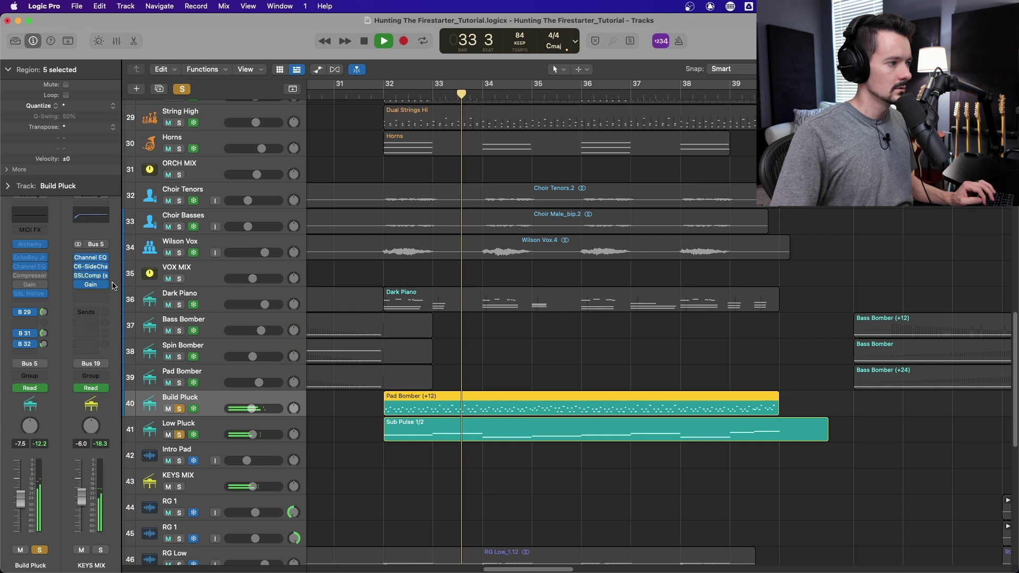
pyautogui.moveTo(32, 259)
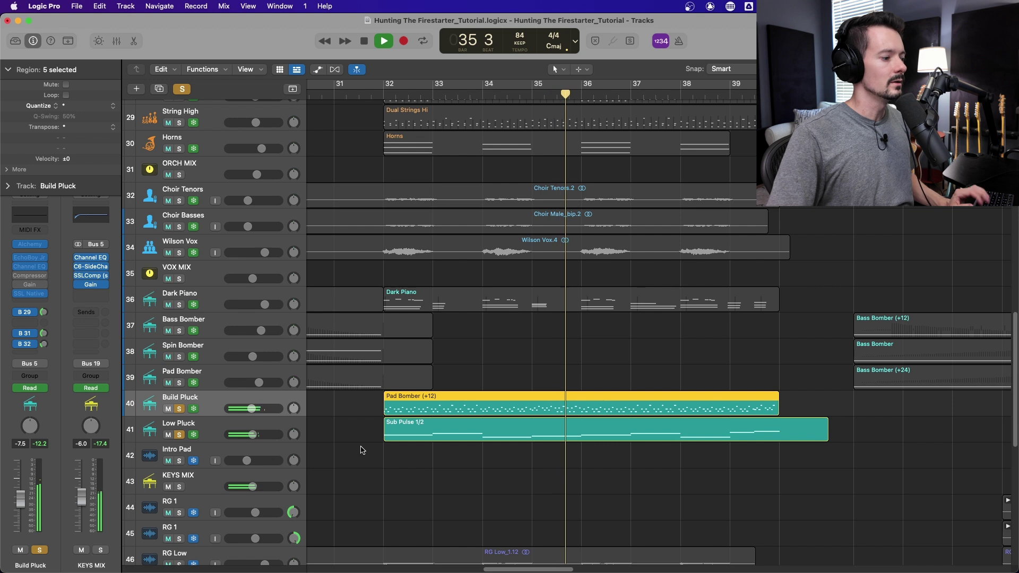
pyautogui.scroll(1, 453, 525)
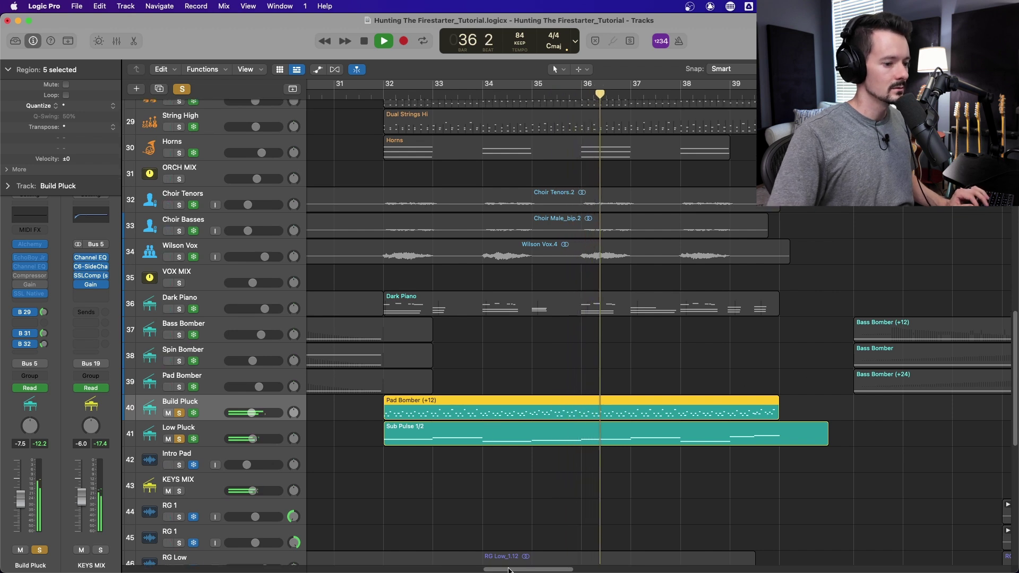
# Briefly solo Strings Low, String High and Horns together with the plucks during playback, and unsolo them
pyautogui.hscroll(3, 508, 570)
pyautogui.scroll(2, 451, 453)
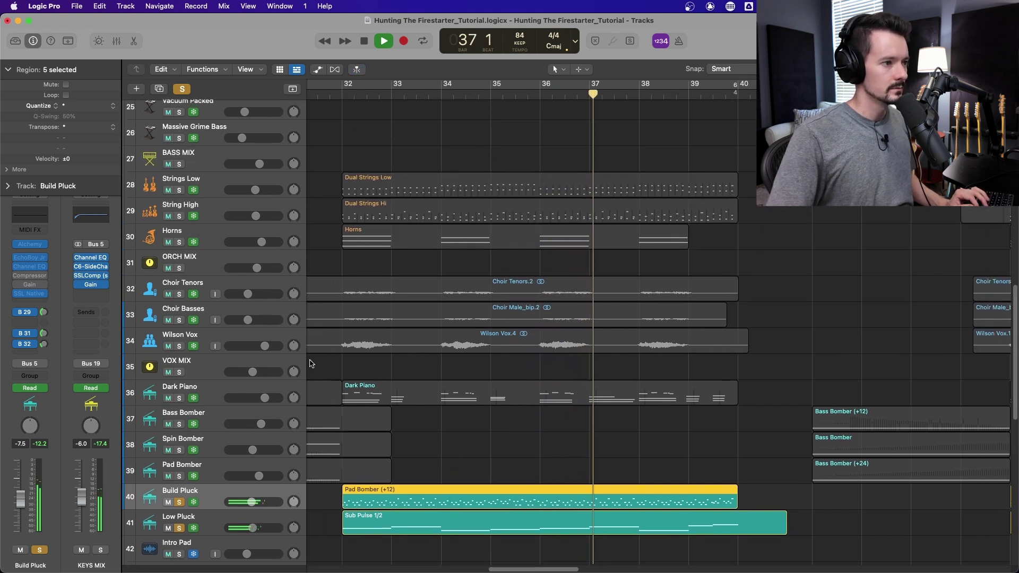
pyautogui.moveTo(179, 190); pyautogui.dragTo(178, 234)
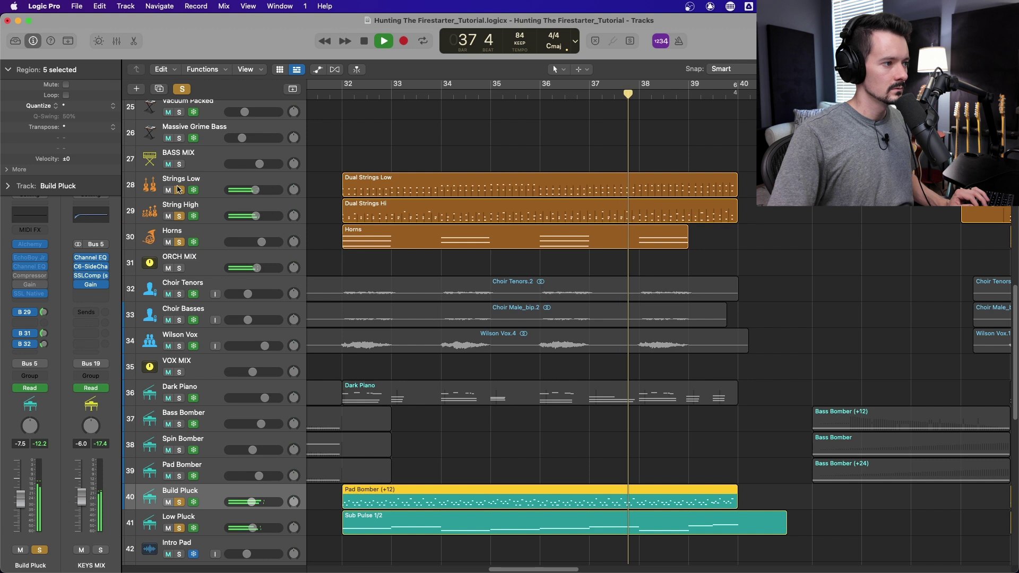
pyautogui.click(179, 242)
pyautogui.scroll(-4, 553, 341)
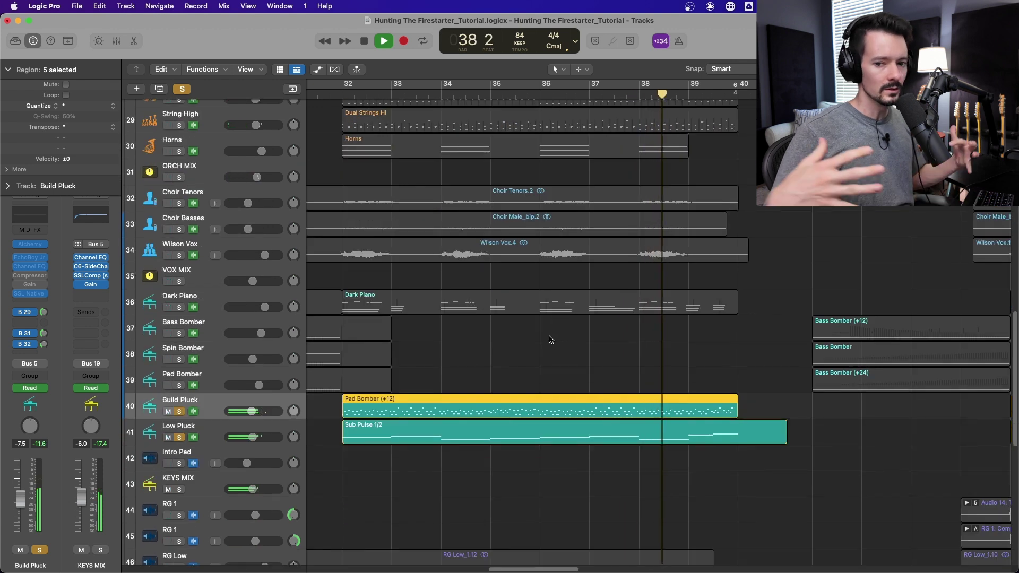
# Show the track automation and choose the 1 Alchemy: Parameter 2 lane for the Low Pluck track
pyautogui.press('a')
pyautogui.scroll(-1, 583, 357)
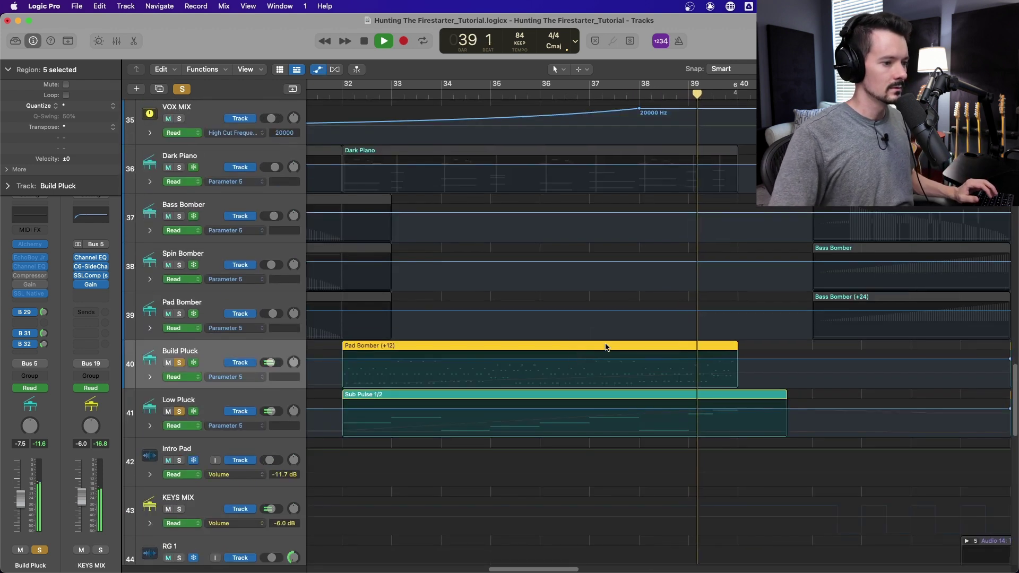
pyautogui.click(234, 426)
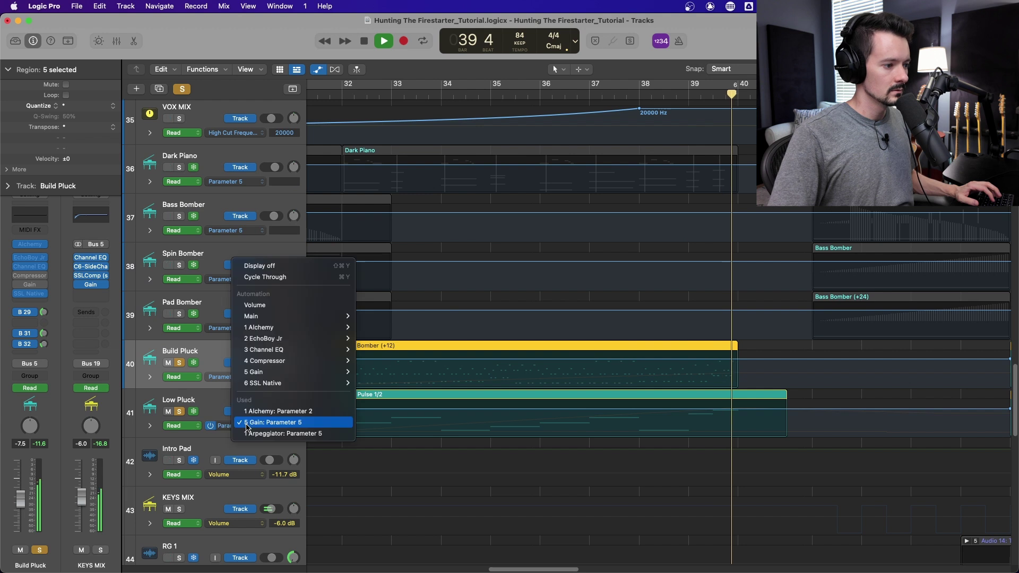
pyautogui.click(276, 411)
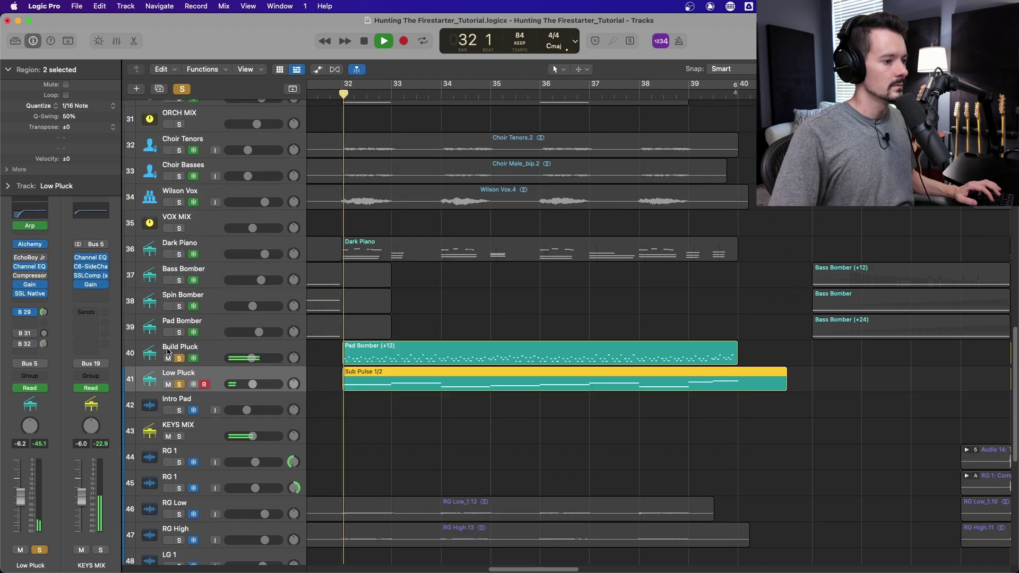
# Open the Low Pluck track's Arpeggiator, stop playback to examine its settings, and close the plug-in window
pyautogui.click(30, 227)
pyautogui.press('space')
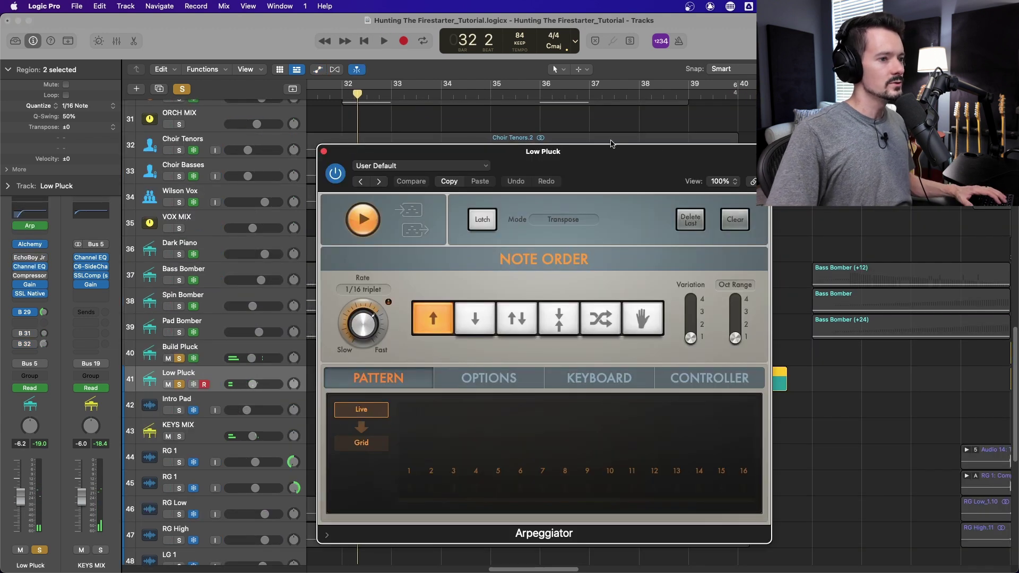
pyautogui.moveTo(611, 151); pyautogui.dragTo(570, 82)
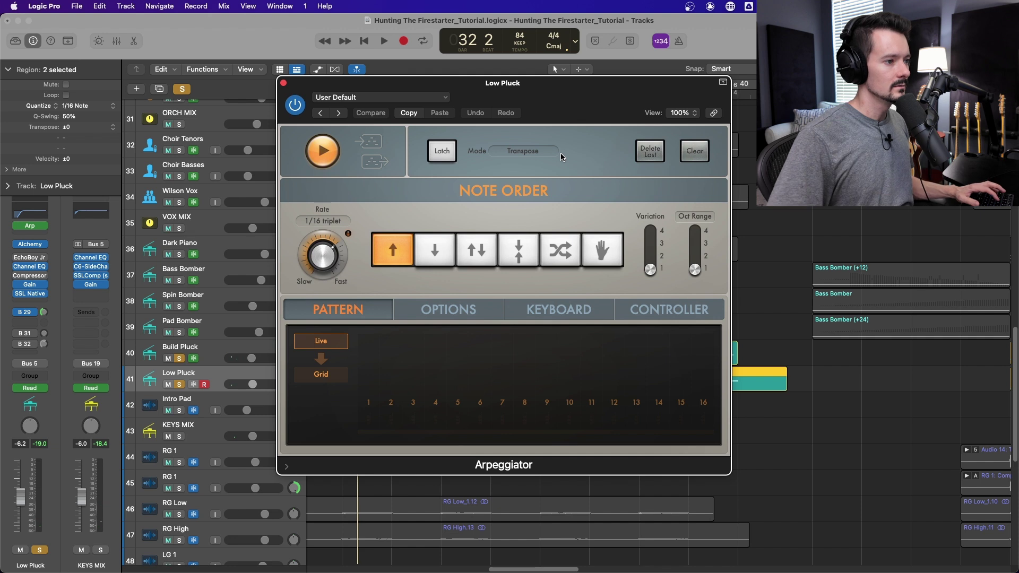
pyautogui.click(284, 82)
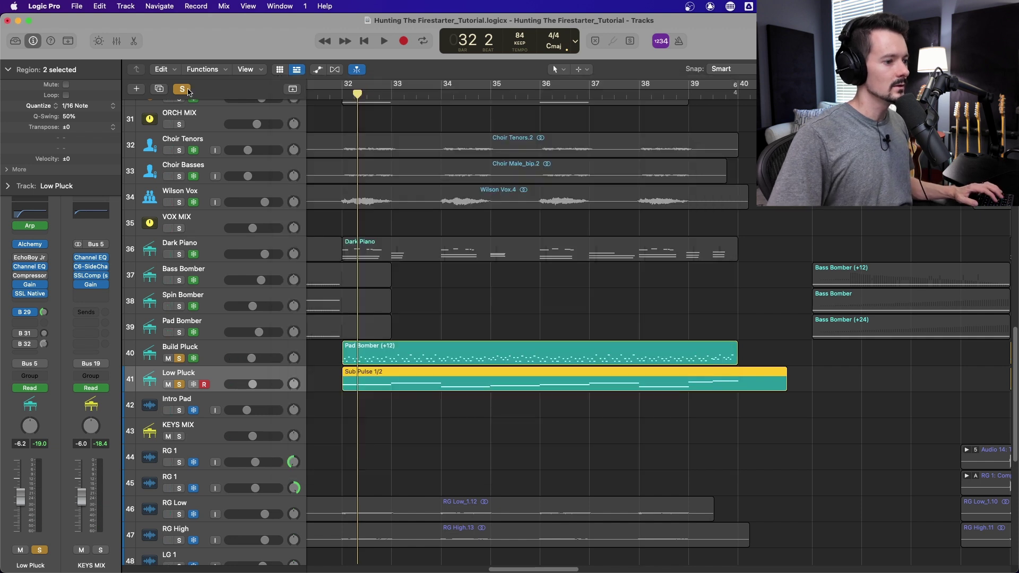
# Clear all track solos and play the full arrangement from bar 40 beat 3, looking over the tracks
pyautogui.click(182, 89)
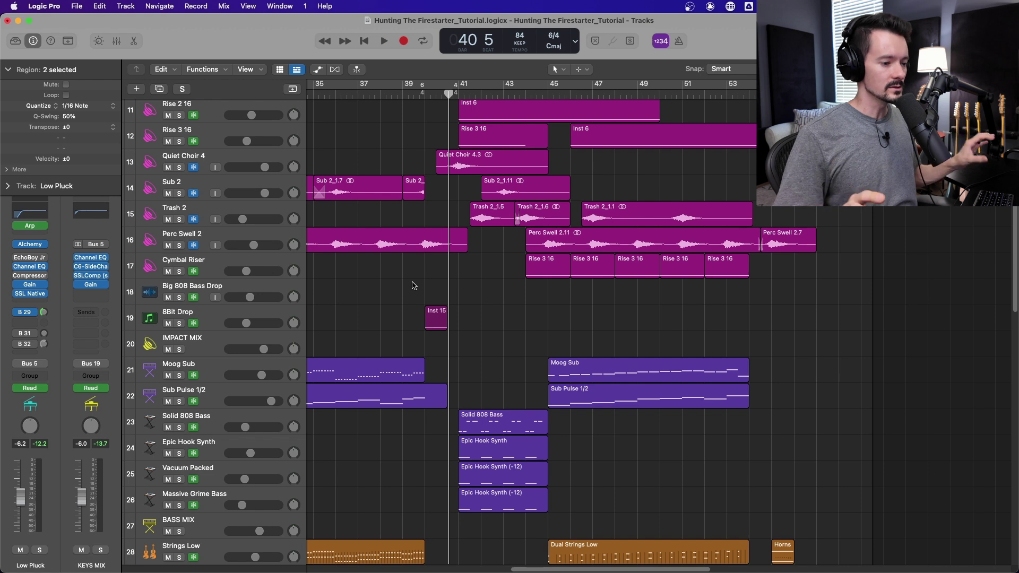
pyautogui.scroll(1, 491, 335)
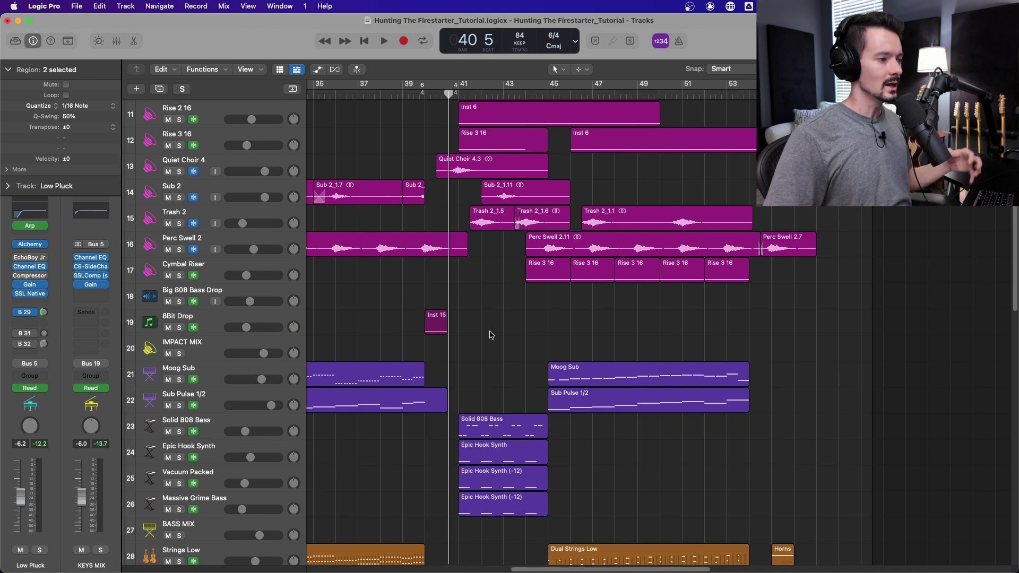
pyautogui.scroll(10, 479, 341)
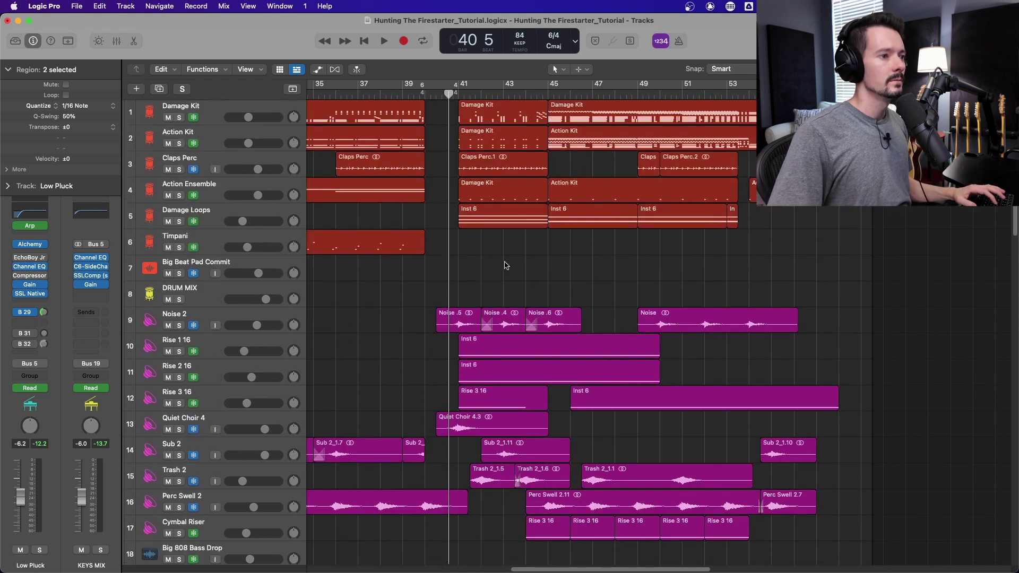
pyautogui.moveTo(449, 93); pyautogui.dragTo(434, 102)
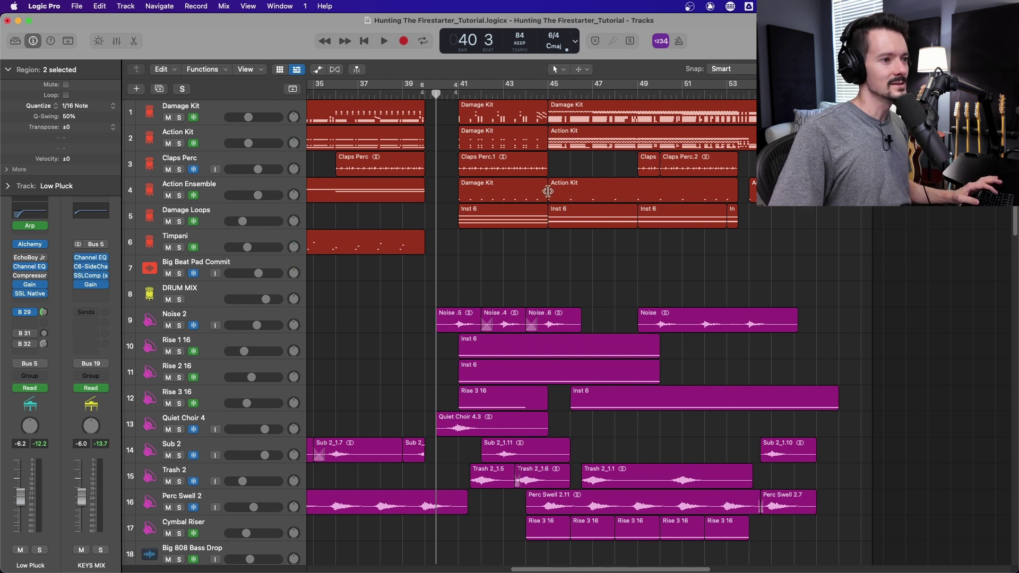
pyautogui.scroll(-1, 583, 295)
pyautogui.scroll(1, 583, 302)
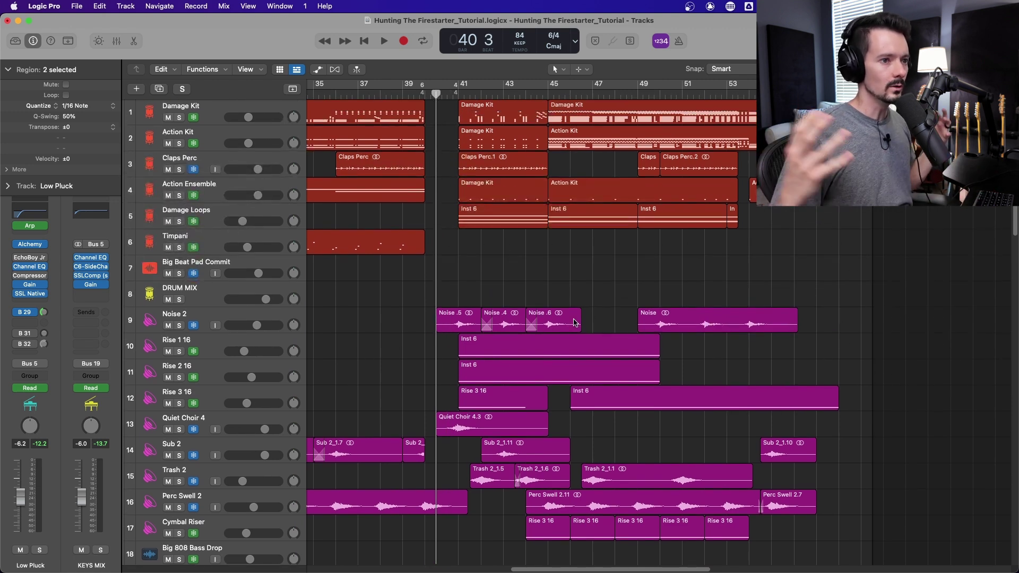
pyautogui.press('space')
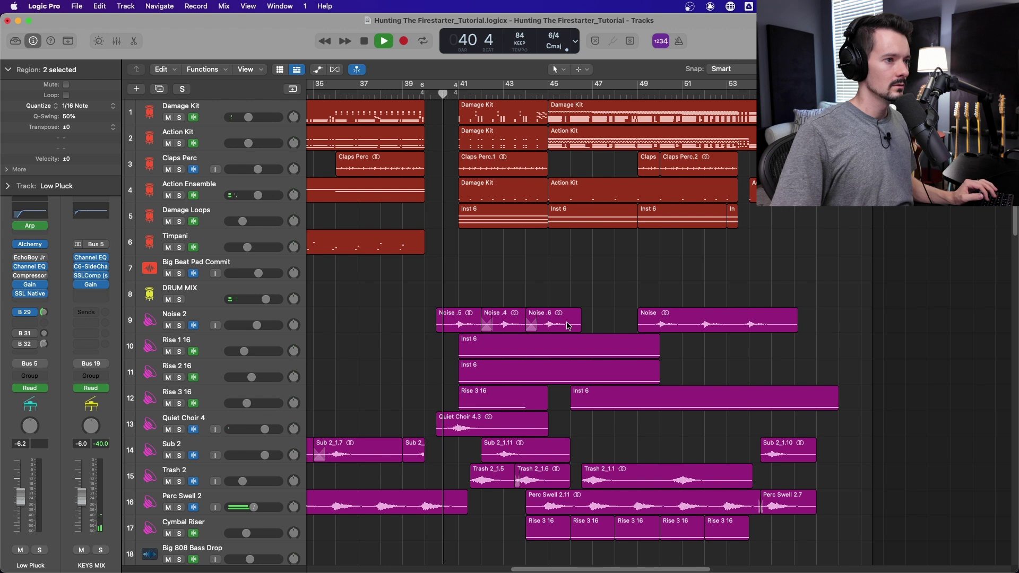
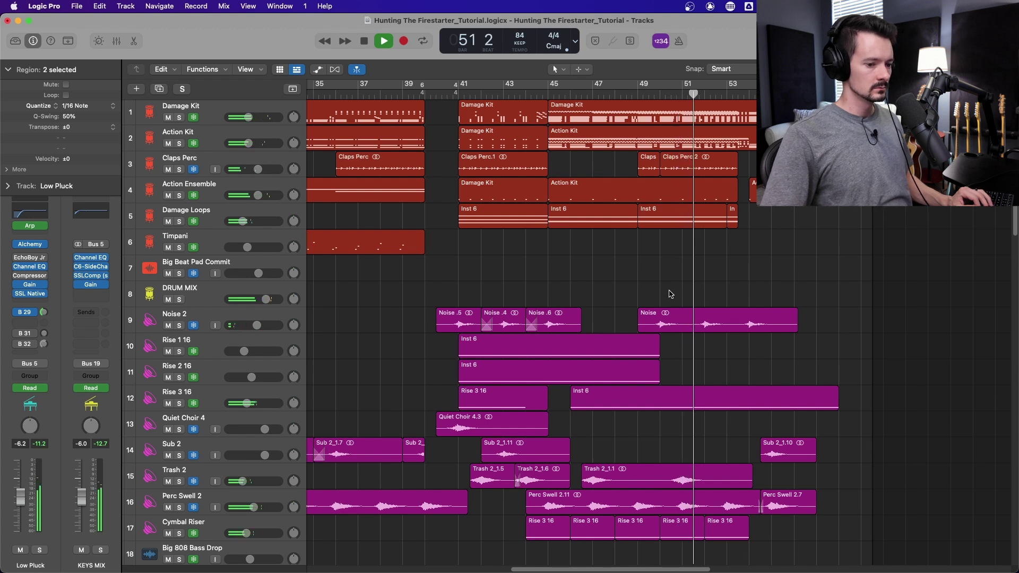
pyautogui.scroll(-15, 670, 295)
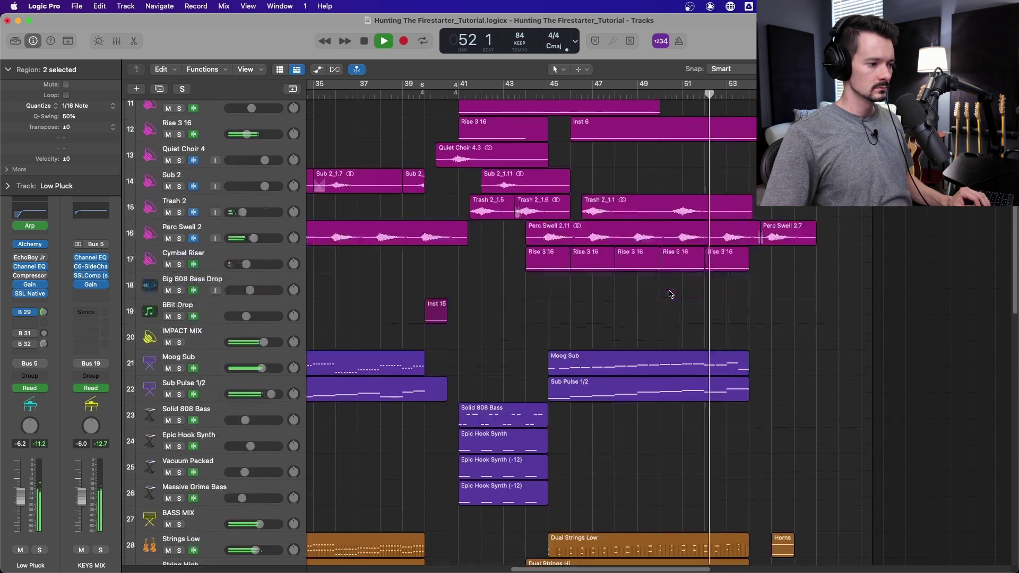
pyautogui.scroll(15, 670, 294)
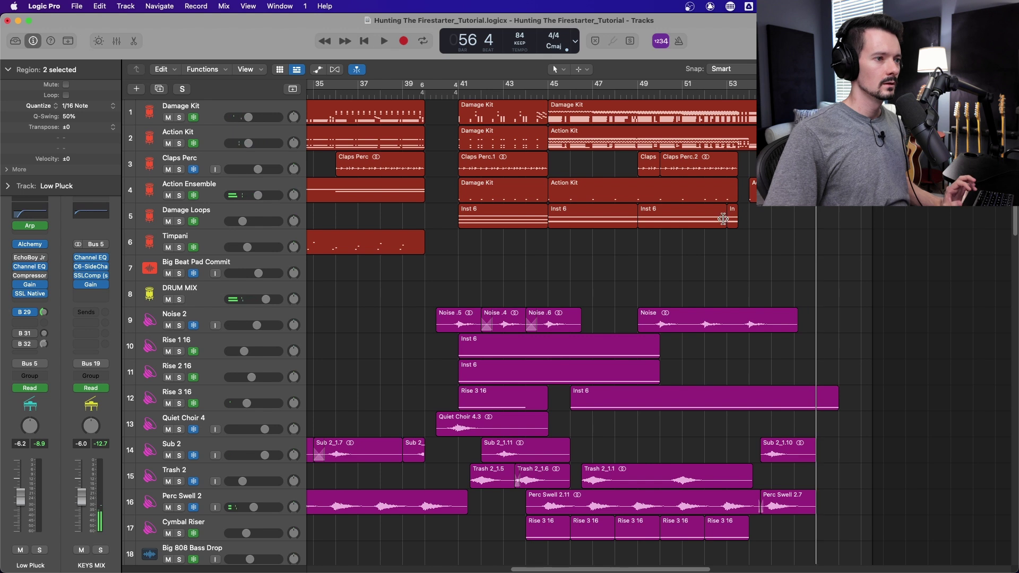
# Play short excerpts of the full mix starting at bars 41, 45 and 53
pyautogui.click(461, 99)
pyautogui.press('space')
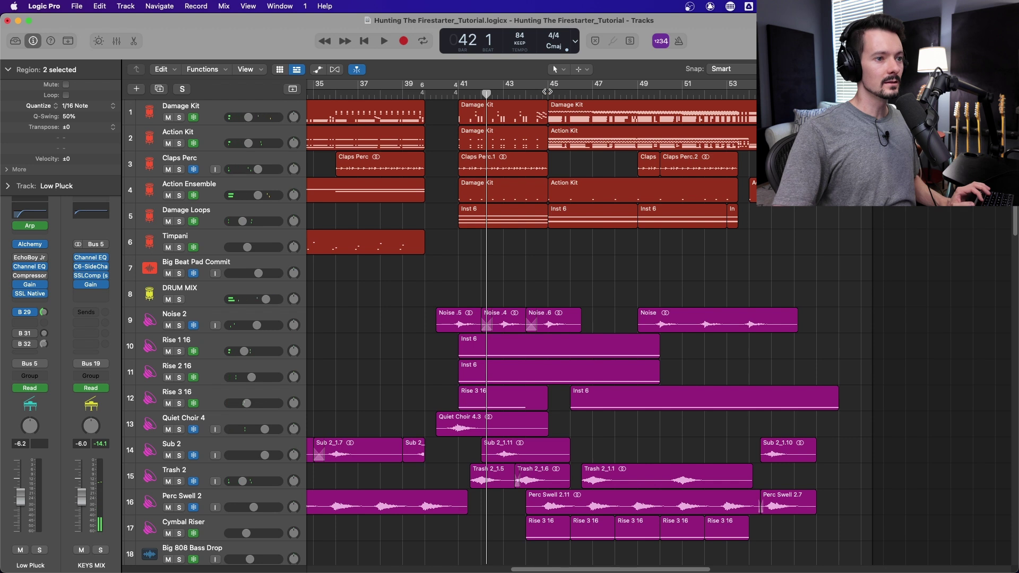
pyautogui.click(547, 91)
pyautogui.press('space')
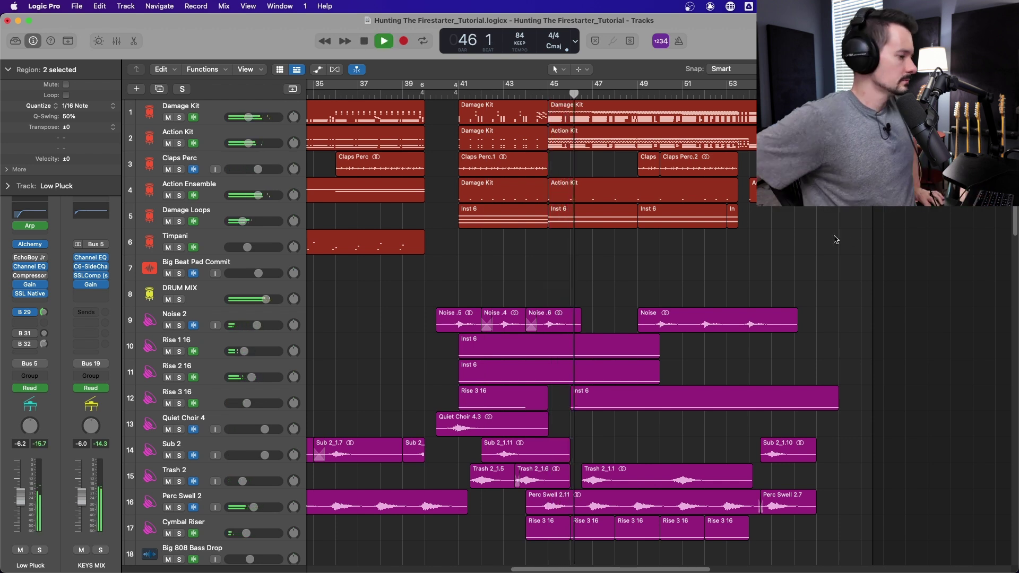
pyautogui.press('space')
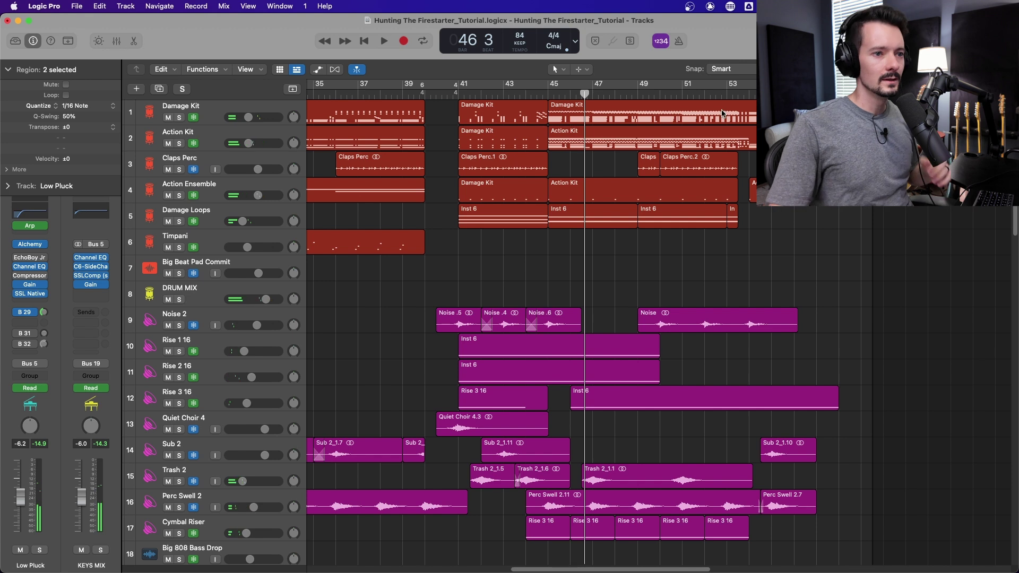
pyautogui.click(738, 91)
pyautogui.press('space')
pyautogui.scroll(-6, 742, 318)
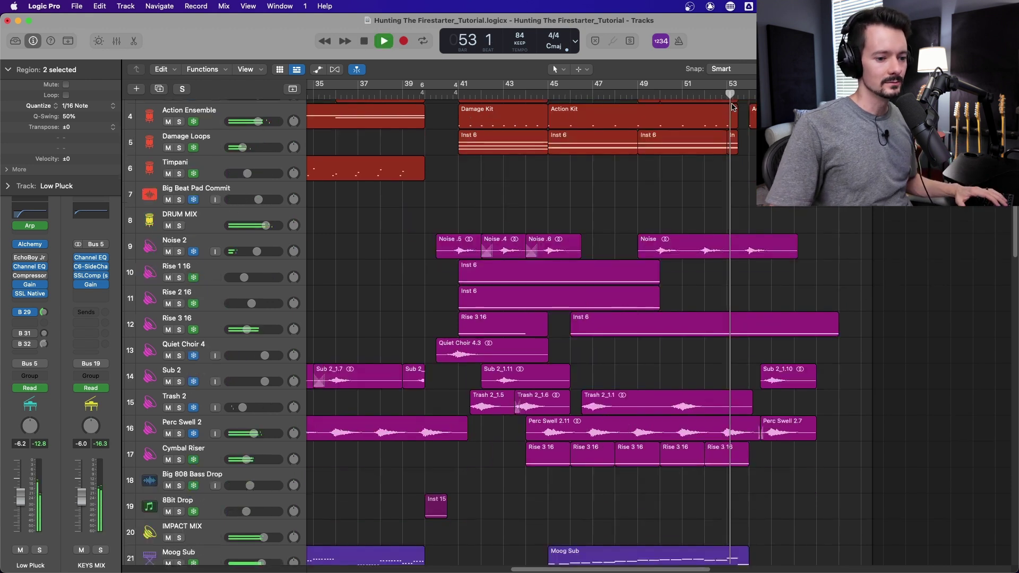
pyautogui.scroll(6, 742, 319)
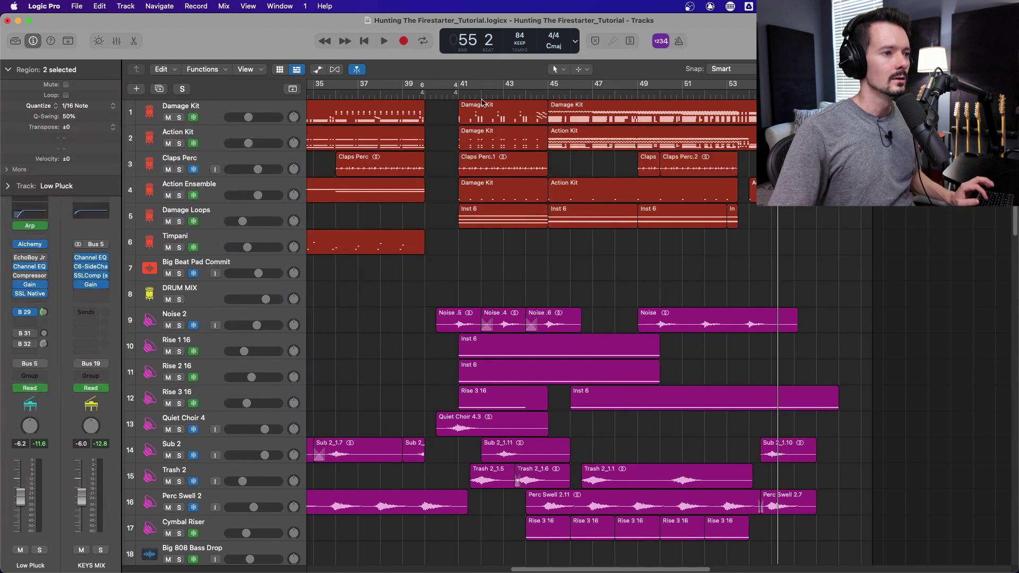
# Zoom in on the timeline around bar 45 and solo the Damage Kit track
pyautogui.moveTo(986, 69); pyautogui.dragTo(991, 69)
pyautogui.moveTo(525, 571); pyautogui.dragTo(550, 570)
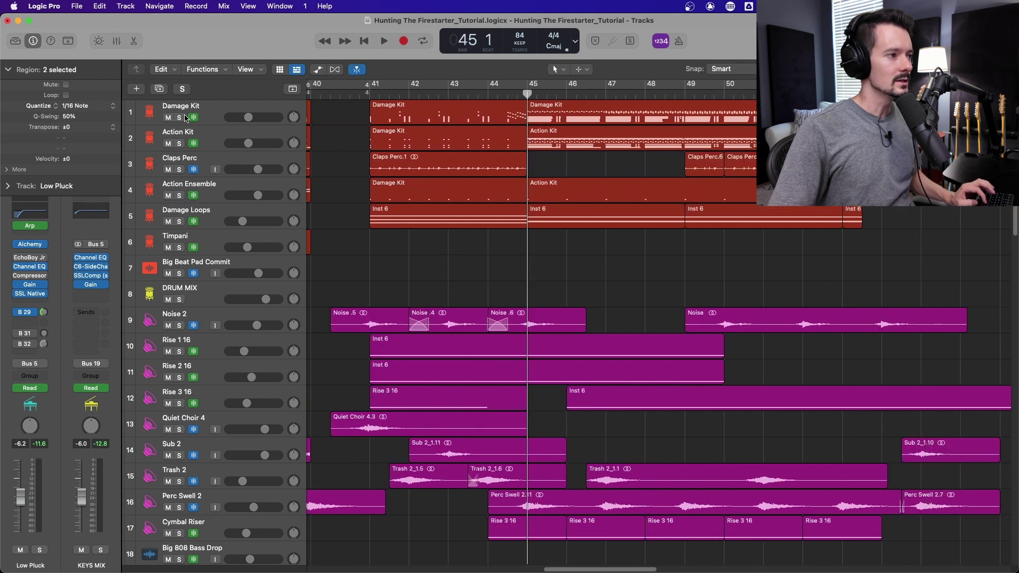
pyautogui.click(180, 118)
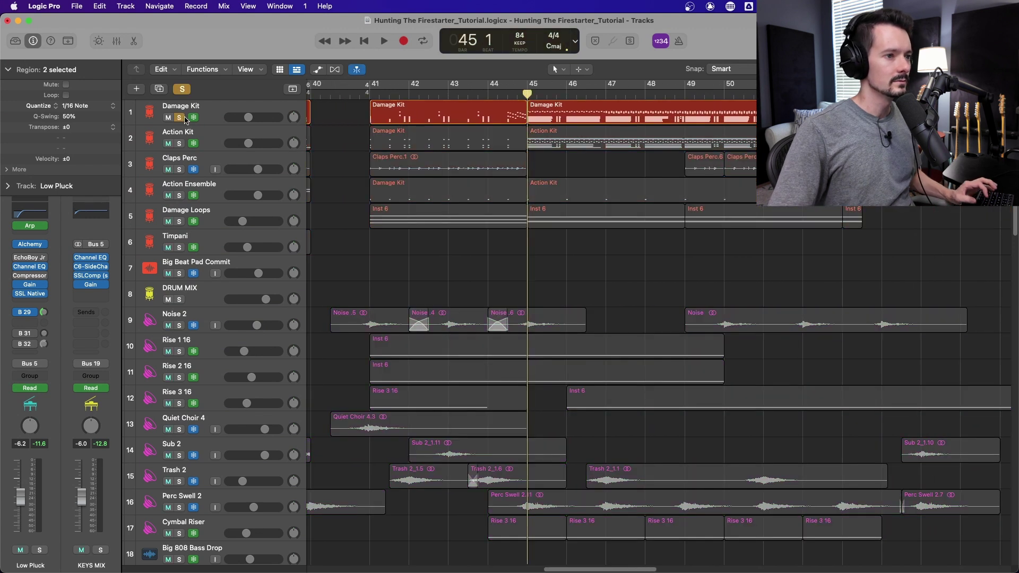
# Play the soloed Damage Kit from bar 45 and open its region starting there in an enlarged Piano Roll
pyautogui.press('space')
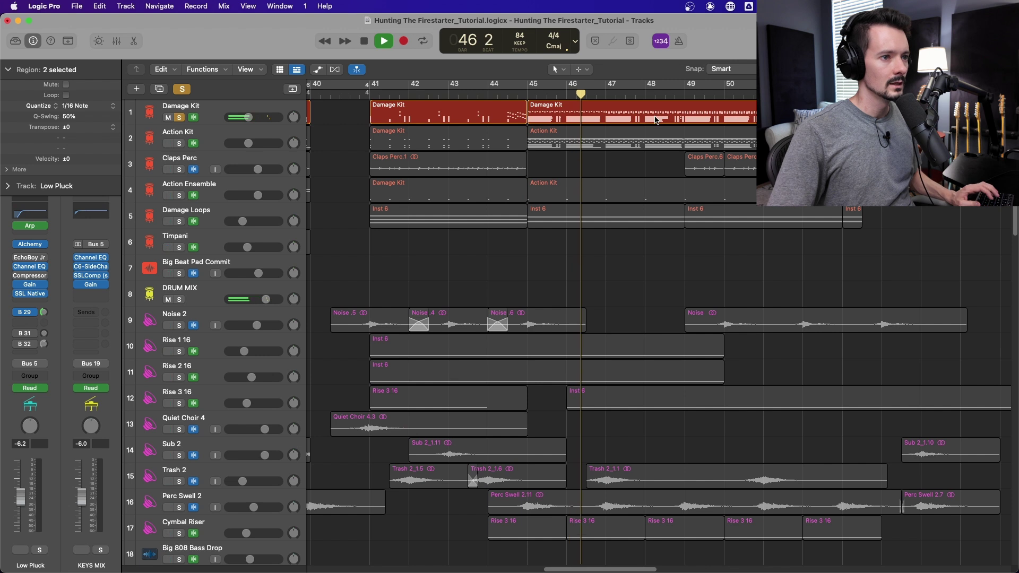
pyautogui.press('space')
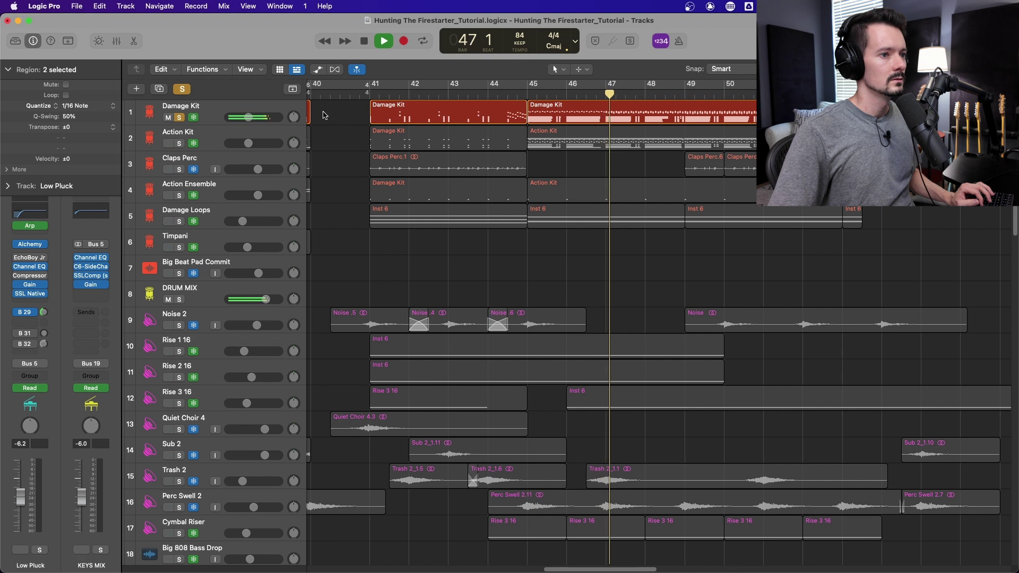
pyautogui.click(750, 114)
pyautogui.doubleClick(750, 114)
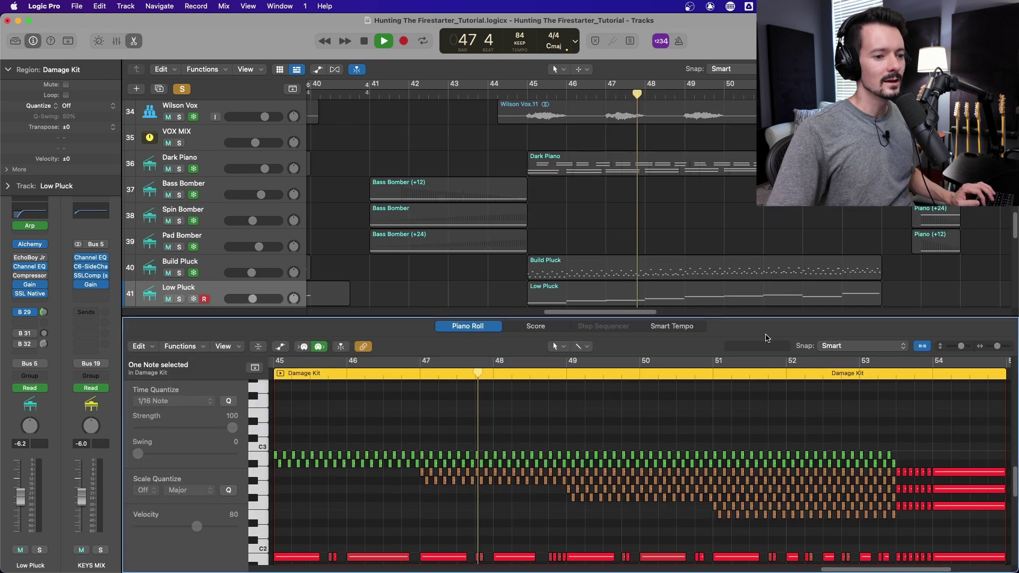
pyautogui.scroll(-5, 717, 339)
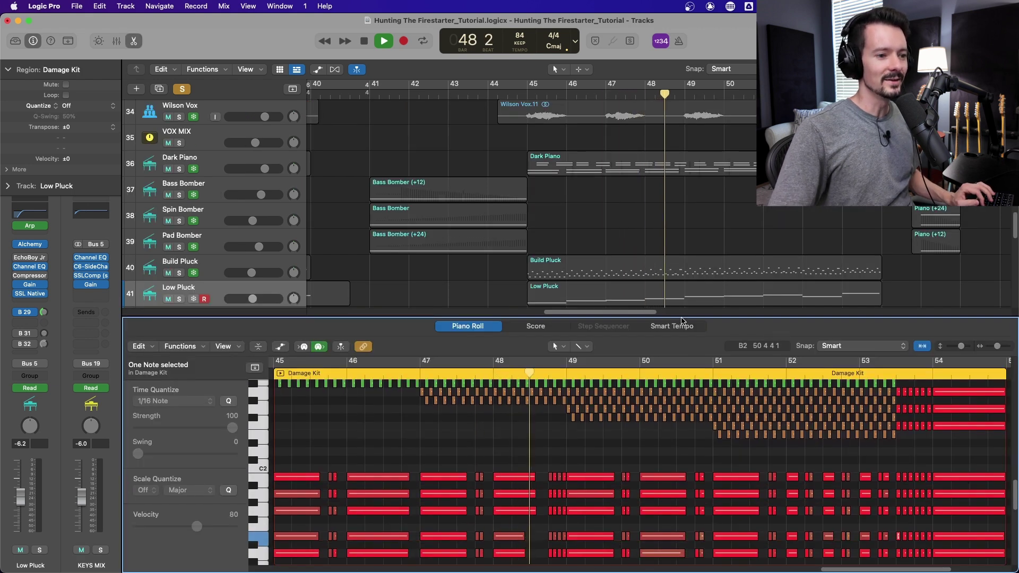
pyautogui.moveTo(683, 321); pyautogui.dragTo(683, 129)
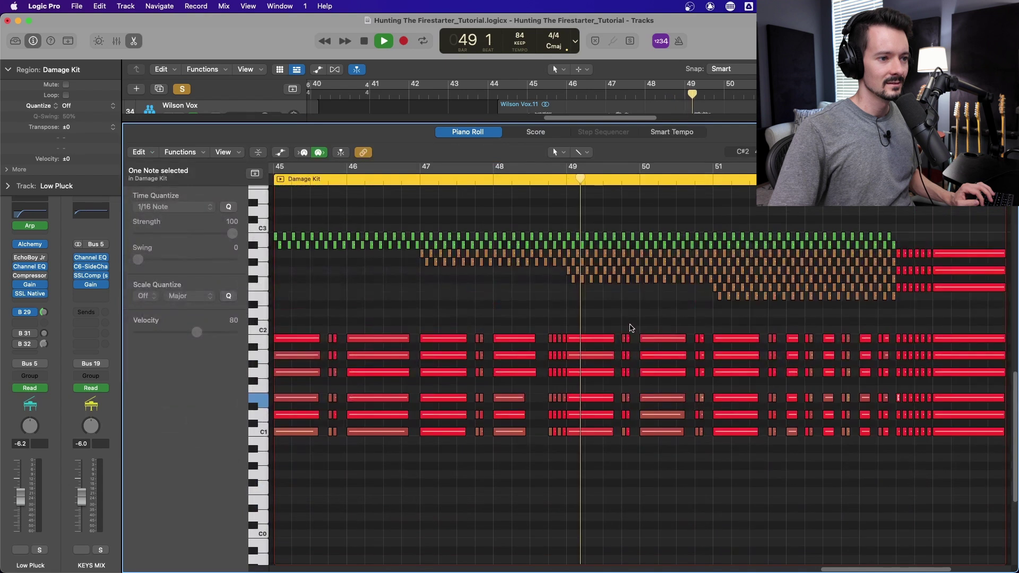
# Examine the layered Damage Kit notes in the Piano Roll, playing on from bar 49 beat 3 towards the region's end
pyautogui.scroll(2, 643, 340)
pyautogui.press('space')
pyautogui.click(488, 240)
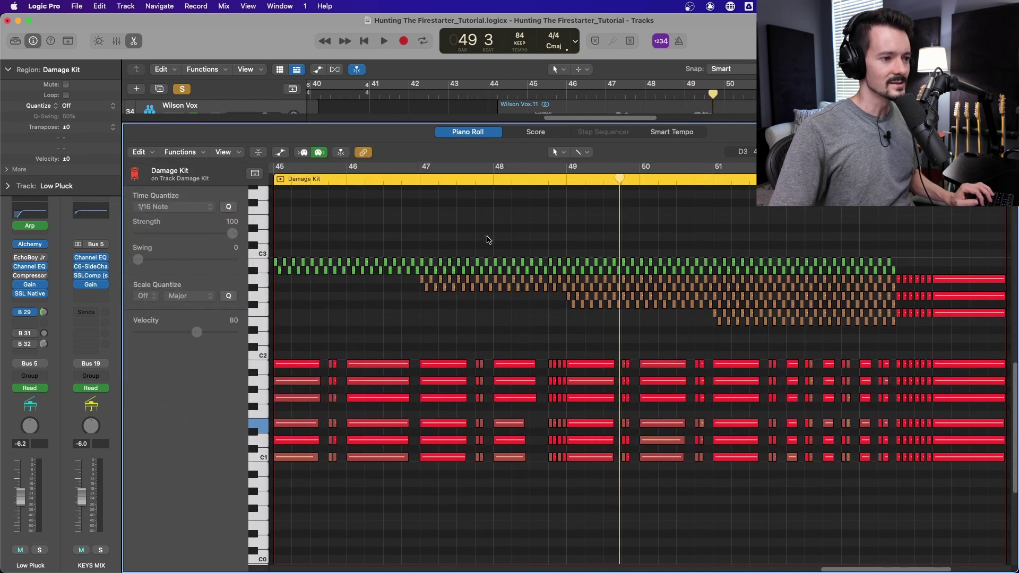
pyautogui.moveTo(553, 264); pyautogui.dragTo(612, 256)
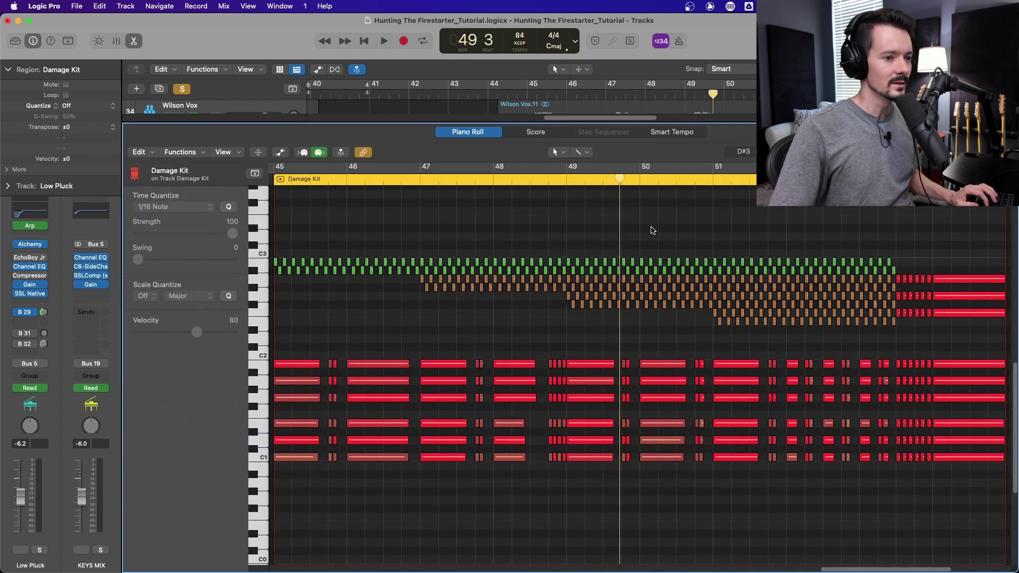
pyautogui.press('space')
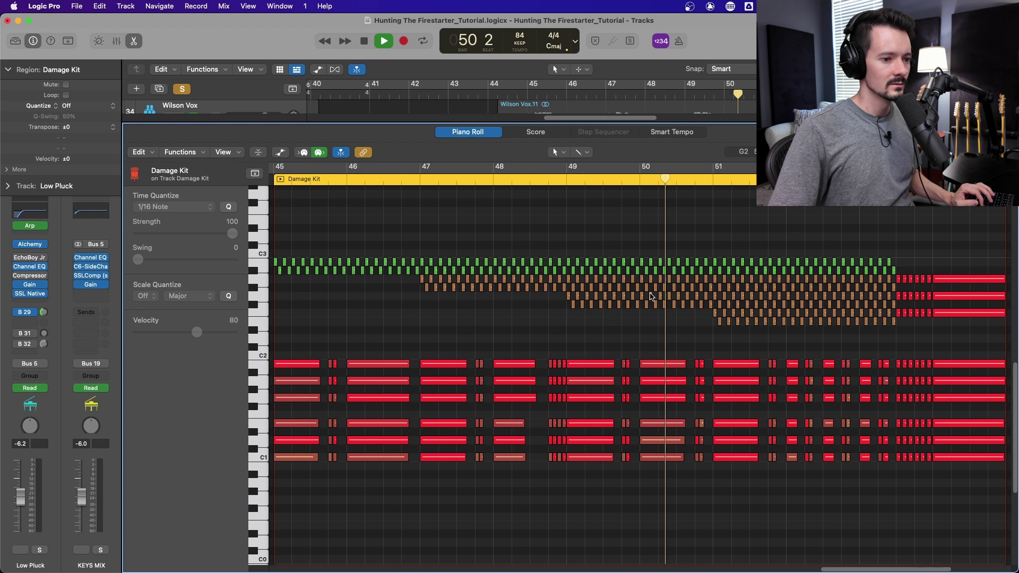
pyautogui.moveTo(836, 567); pyautogui.dragTo(860, 559)
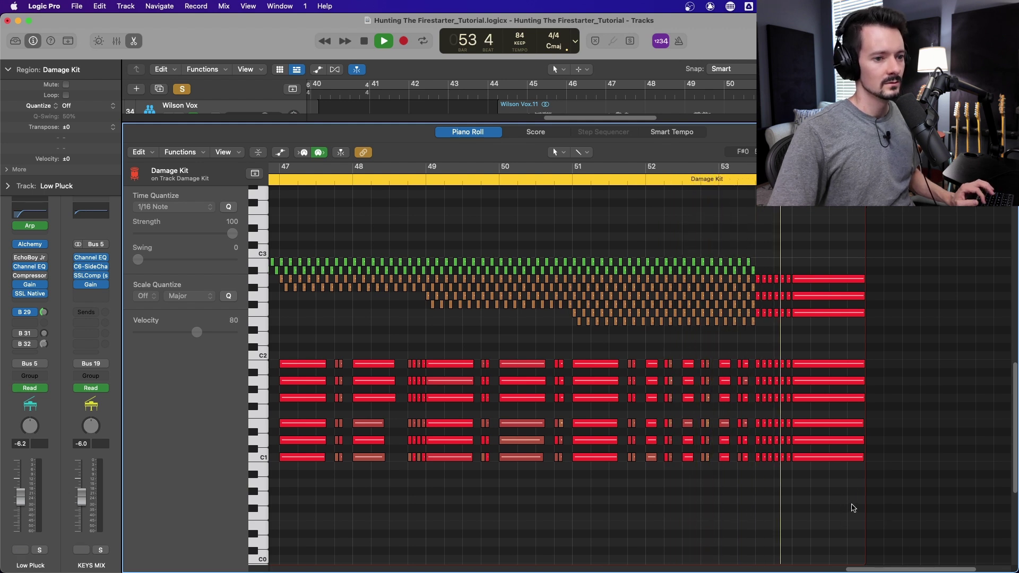
# Close the Piano Roll, return to the drum tracks at the start of the track list, and stop playback
pyautogui.click(135, 41)
pyautogui.scroll(10, 534, 359)
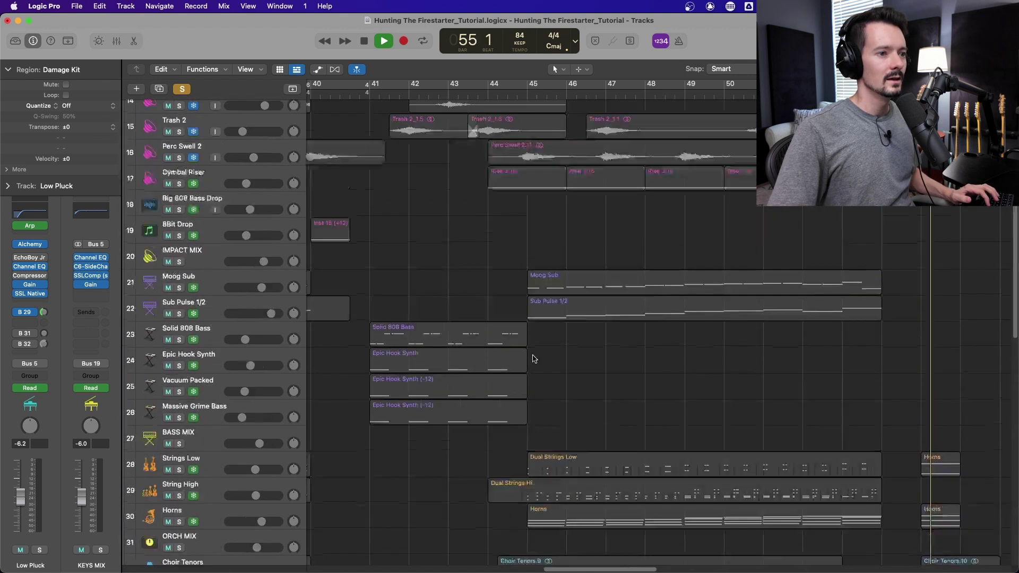
pyautogui.scroll(5, 534, 359)
pyautogui.press('space')
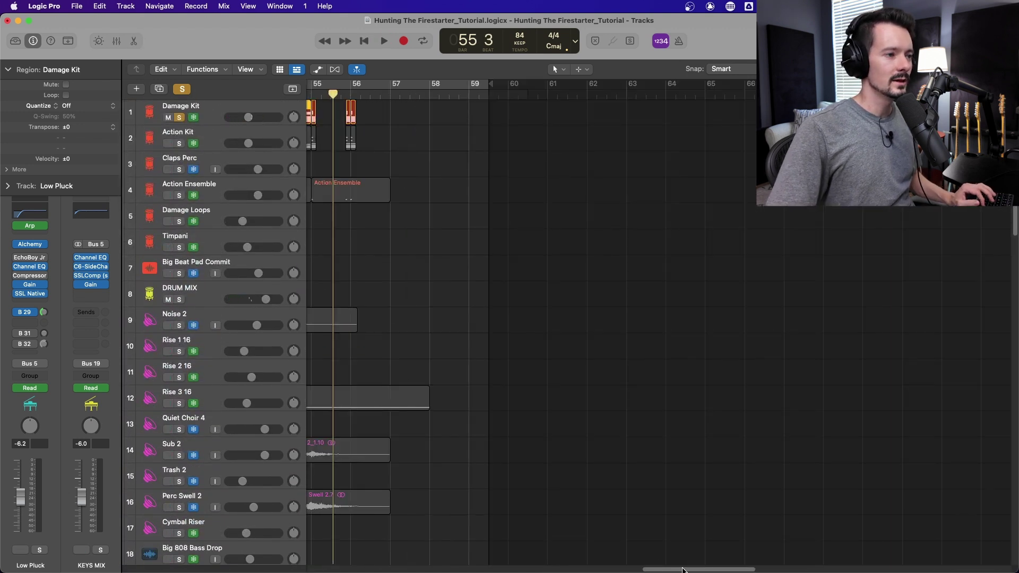
# Solo the Action Kit track in place of Damage Kit and play it from bar 45
pyautogui.moveTo(683, 571); pyautogui.dragTo(577, 571)
pyautogui.click(178, 143)
pyautogui.click(179, 117)
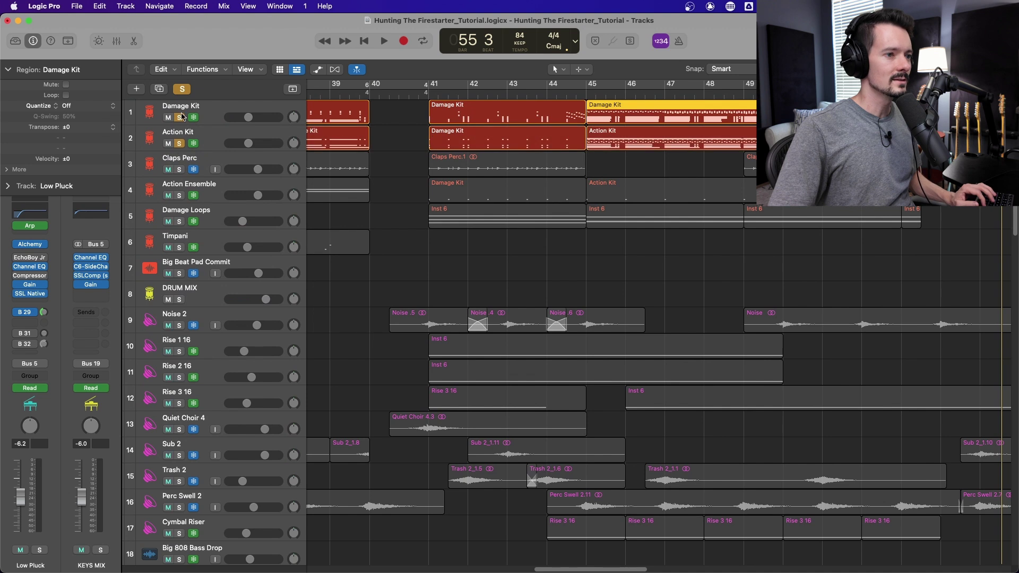
pyautogui.click(590, 91)
pyautogui.press('space')
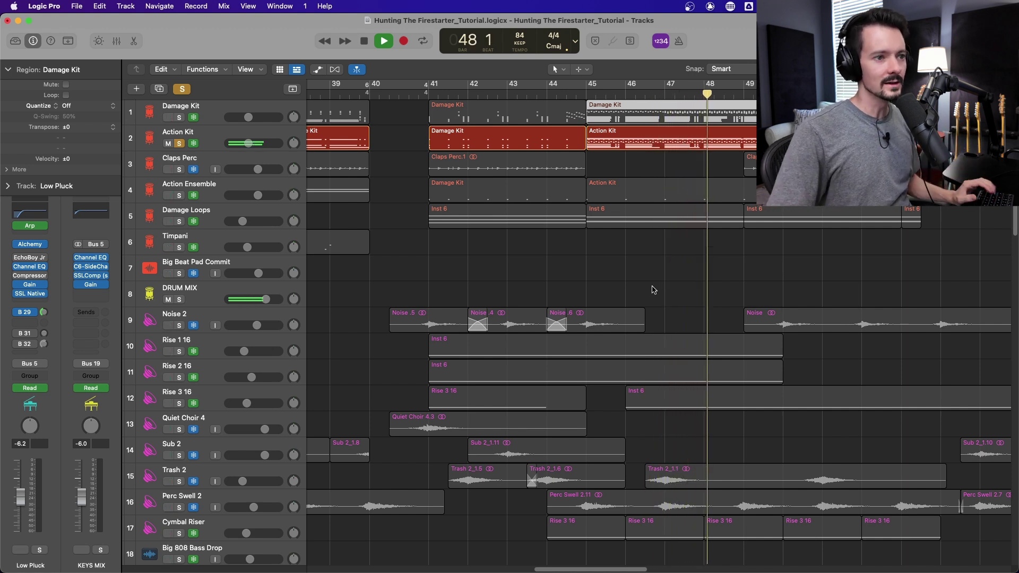
pyautogui.press('space')
# Play Damage Kit, Action Kit and Claps Perc soloed together from bar 49, adding the Action Ensemble track to the solo
pyautogui.click(745, 90)
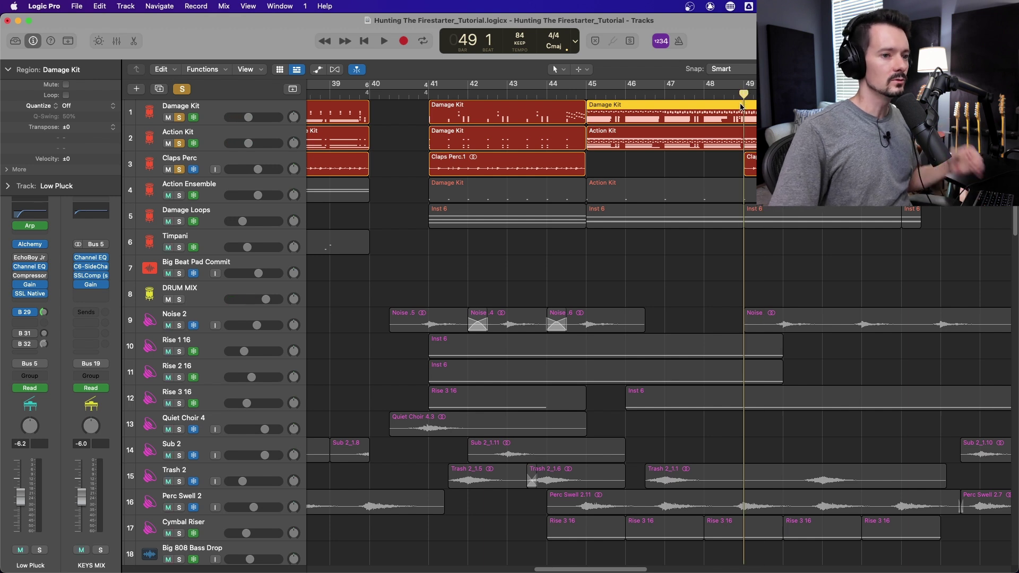
pyautogui.press('space')
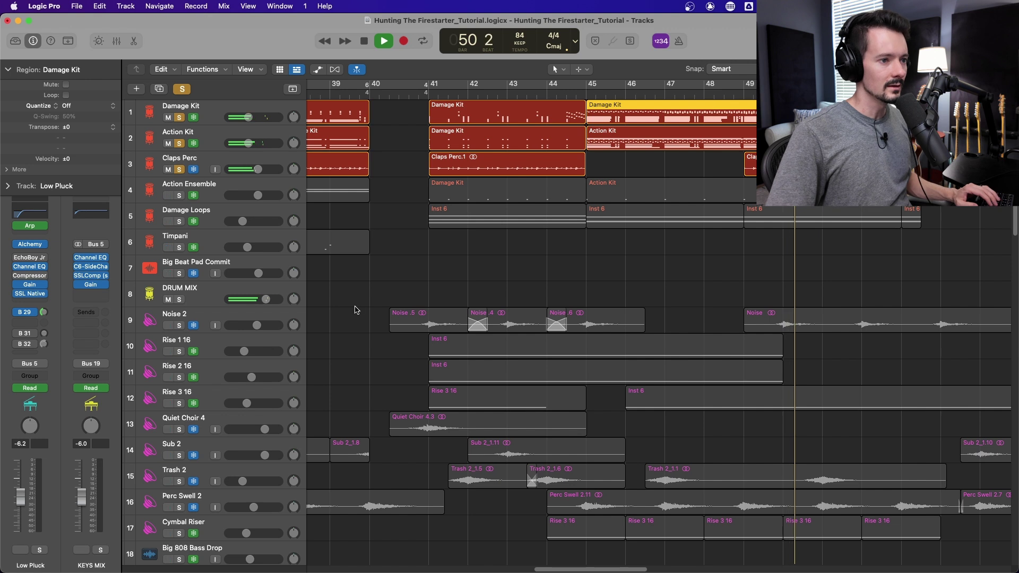
pyautogui.click(179, 195)
pyautogui.moveTo(556, 570)
pyautogui.mouseDown()
pyautogui.moveTo(421, 556)
pyautogui.moveTo(632, 560)
pyautogui.moveTo(568, 555)
pyautogui.mouseUp()
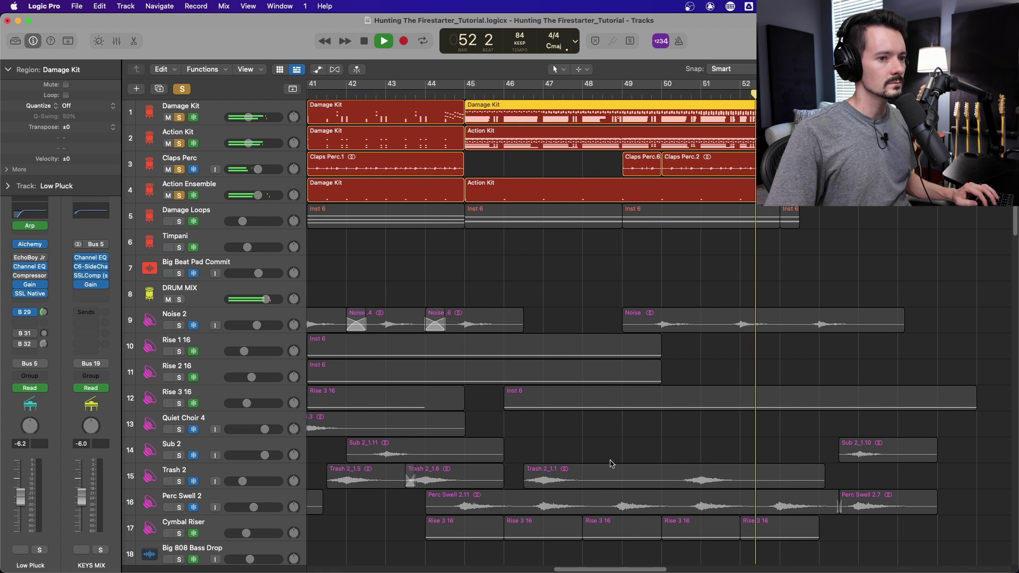
pyautogui.press('space')
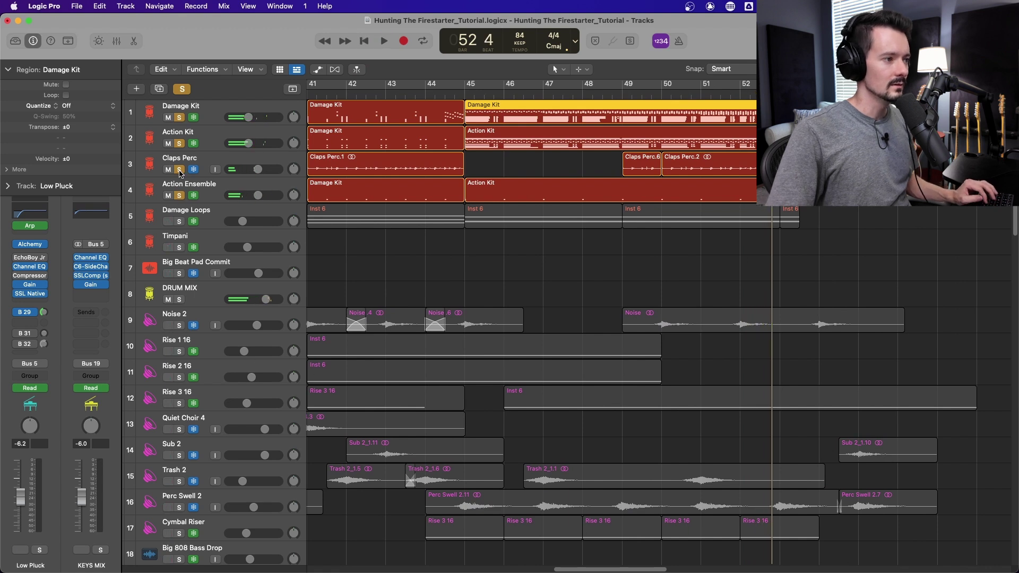
# Leave only the Action Ensemble track soloed, select it, and play a short excerpt from bar 49
pyautogui.moveTo(180, 170); pyautogui.dragTo(179, 118)
pyautogui.click(219, 183)
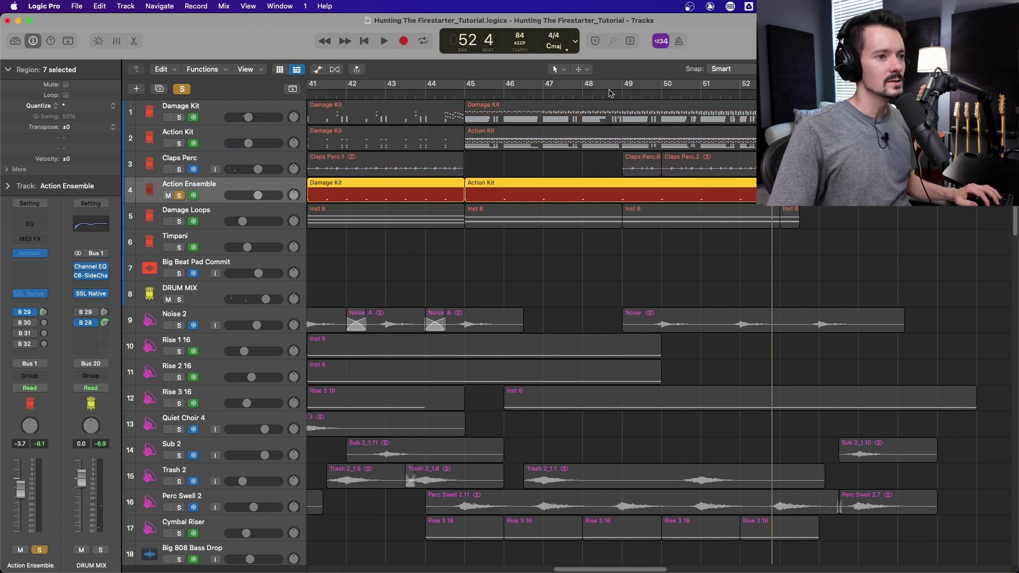
pyautogui.click(620, 93)
pyautogui.press('space')
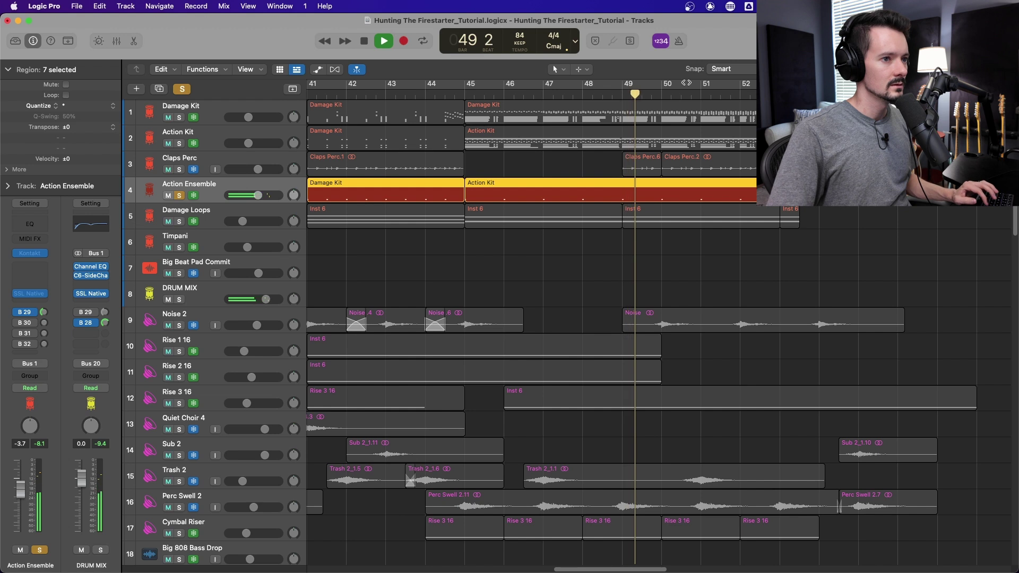
pyautogui.press('space')
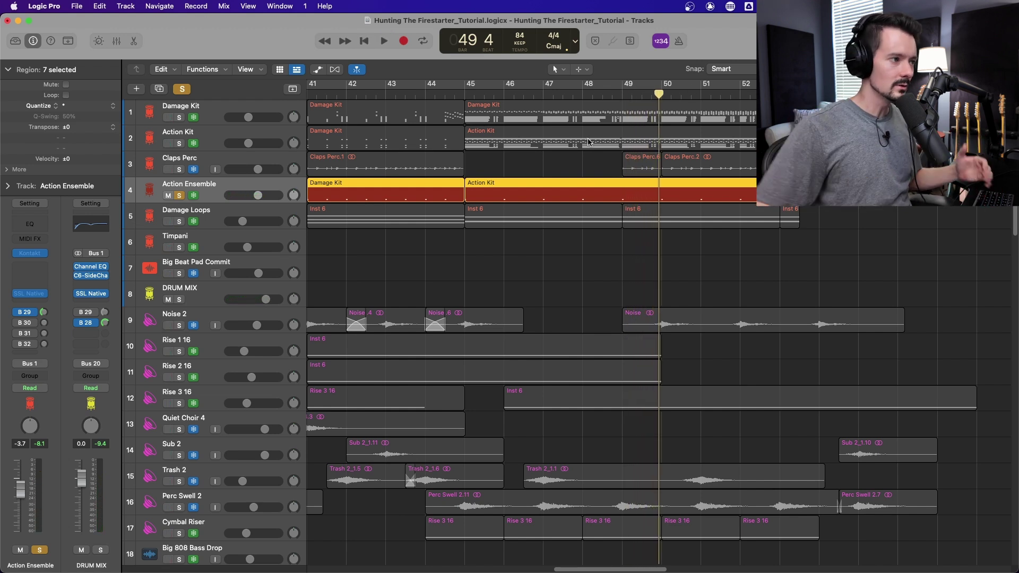
# Unfreeze the Action Ensemble track and audition the D#1 and C1 rhythms of its Action Strikes instrument in Kontakt
pyautogui.moveTo(77, 268)
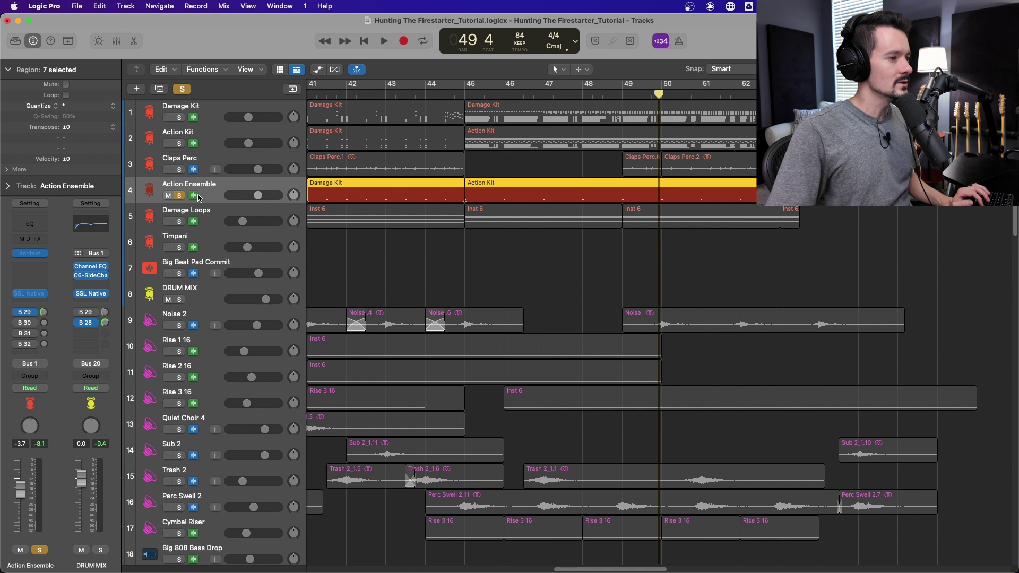
pyautogui.click(30, 253)
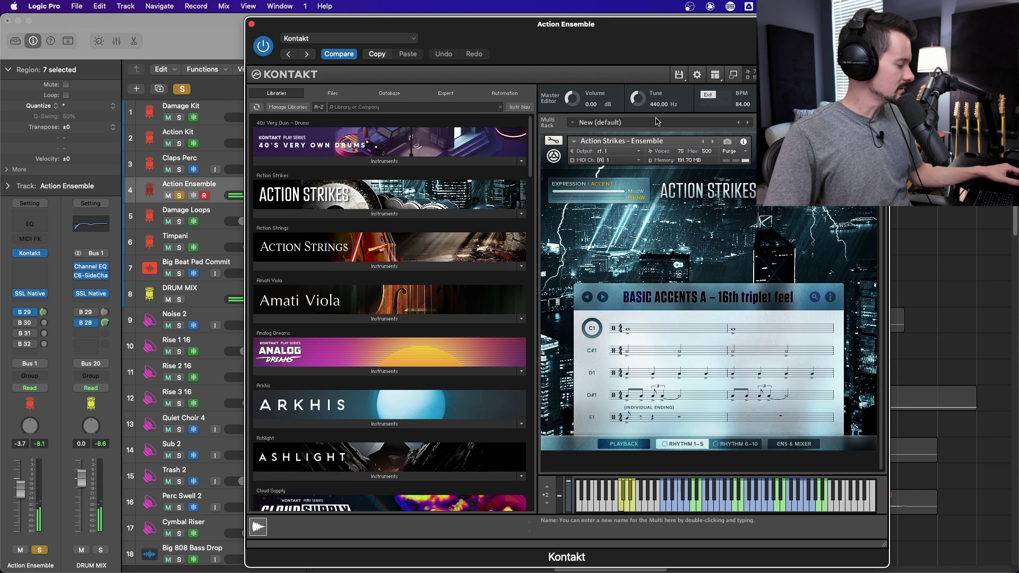
pyautogui.click(593, 396)
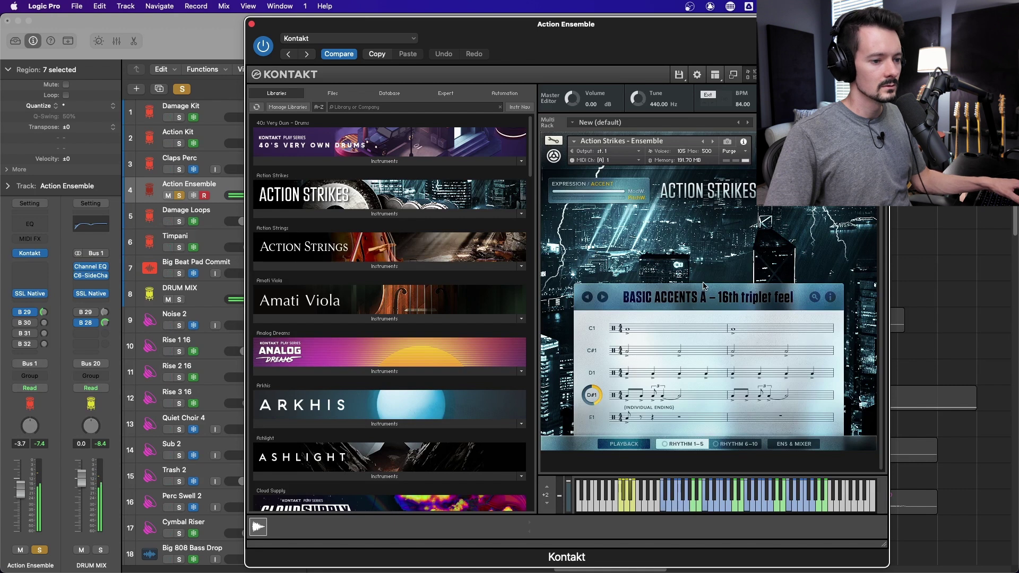
pyautogui.click(593, 327)
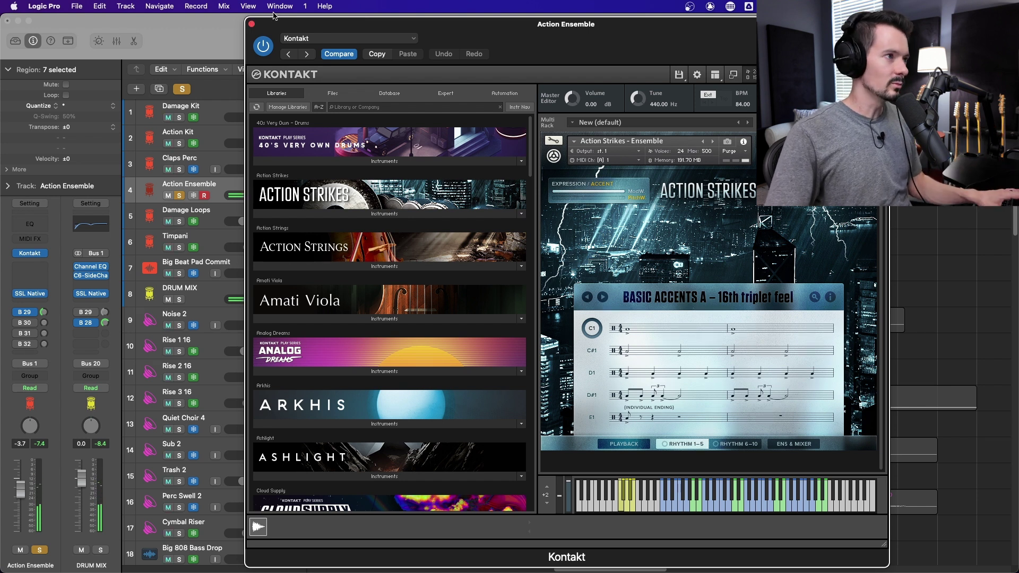
pyautogui.click(252, 24)
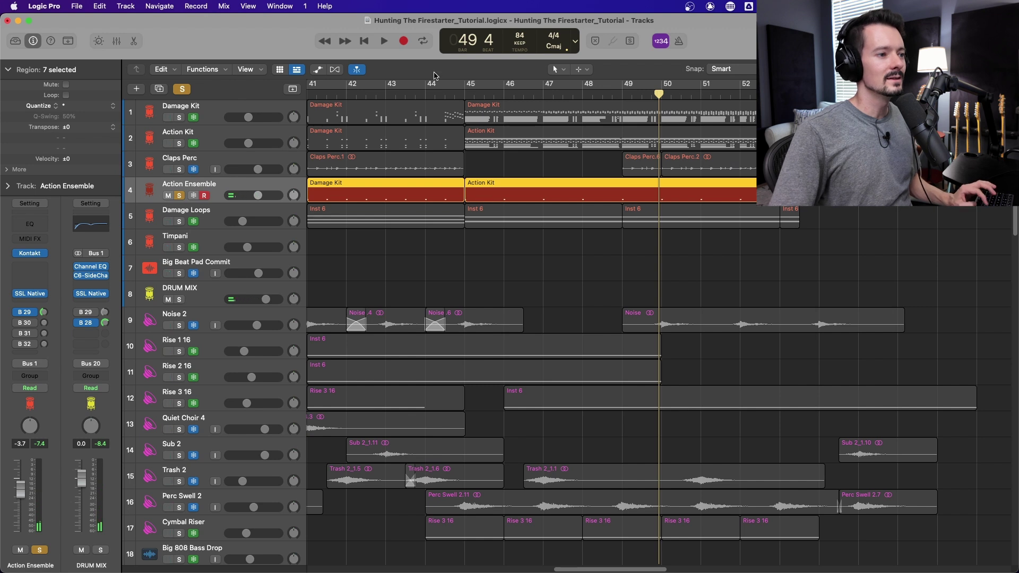
# Play Action Ensemble from bar 45, first alone and again with Damage Kit and Action Kit soloed alongside it
pyautogui.click(463, 96)
pyautogui.press('space')
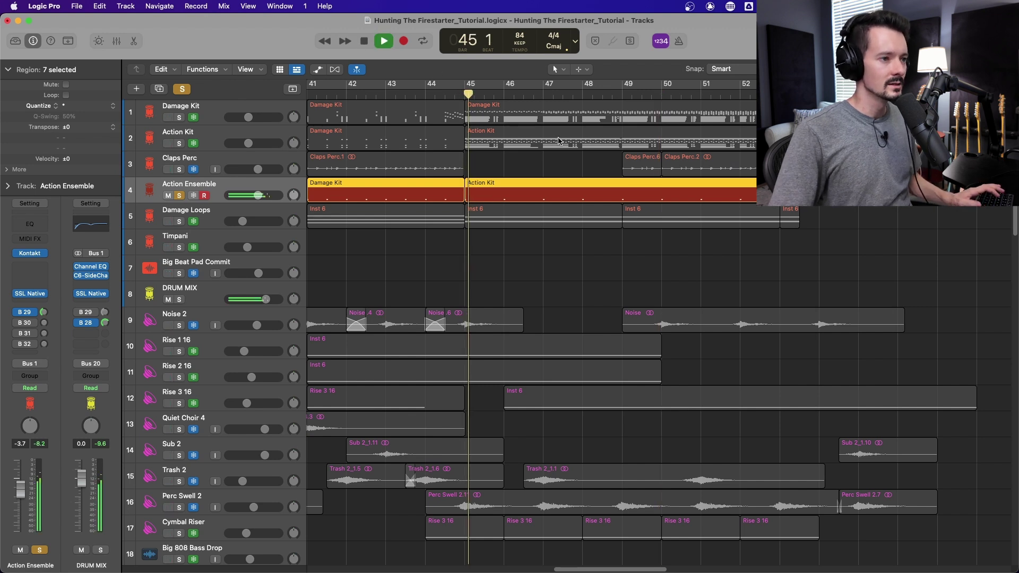
pyautogui.moveTo(182, 119); pyautogui.dragTo(183, 141)
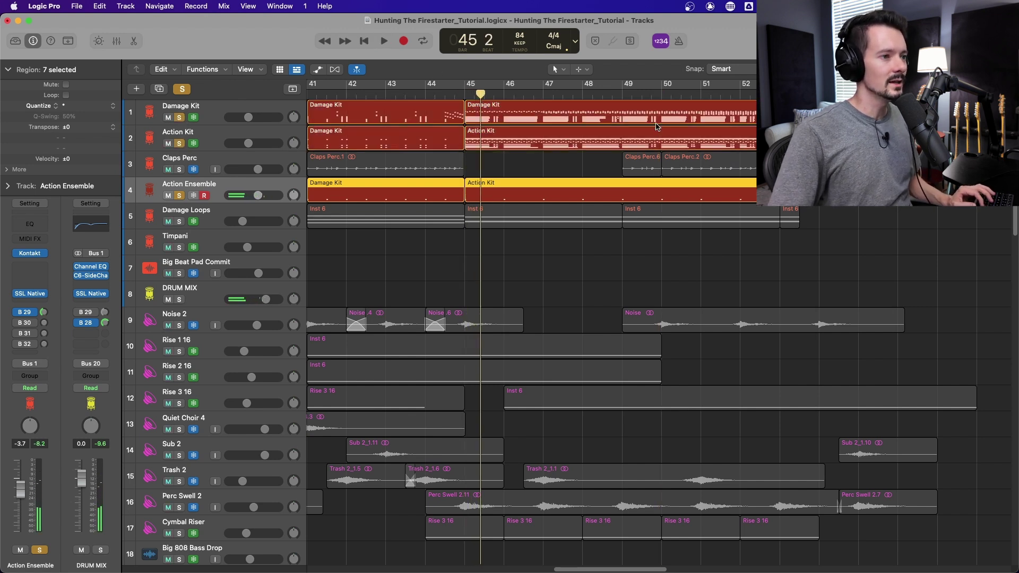
pyautogui.click(467, 97)
pyautogui.press('space')
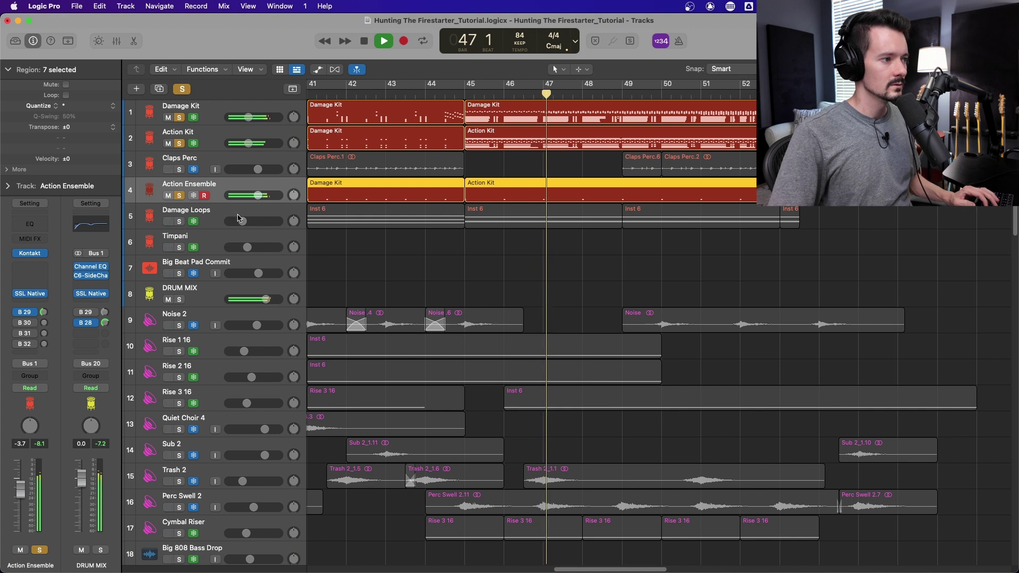
pyautogui.press('space')
# Solo only the Damage Loops track, select and unfreeze it, and play it from bar 45
pyautogui.click(180, 221)
pyautogui.click(180, 118)
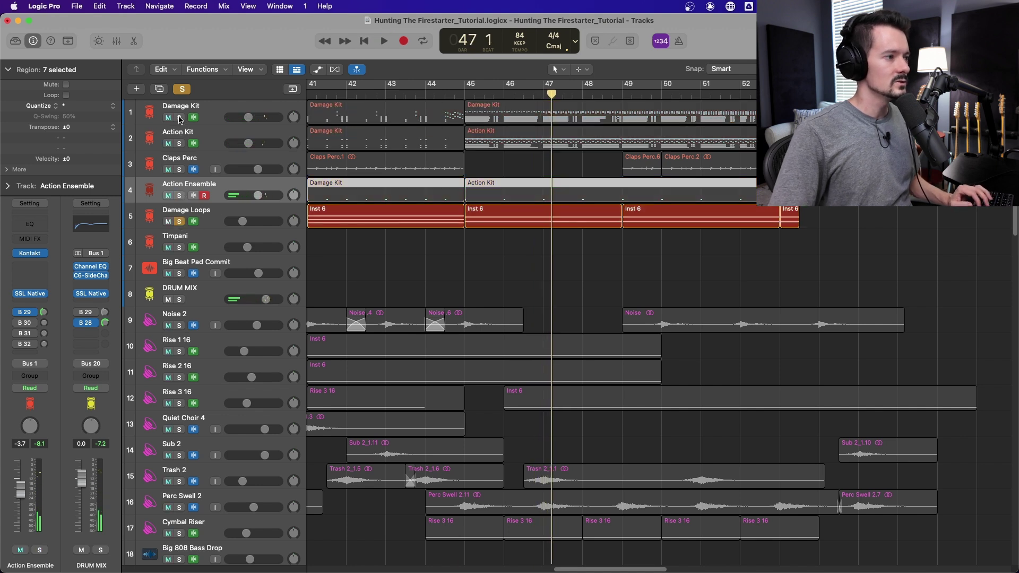
pyautogui.click(210, 228)
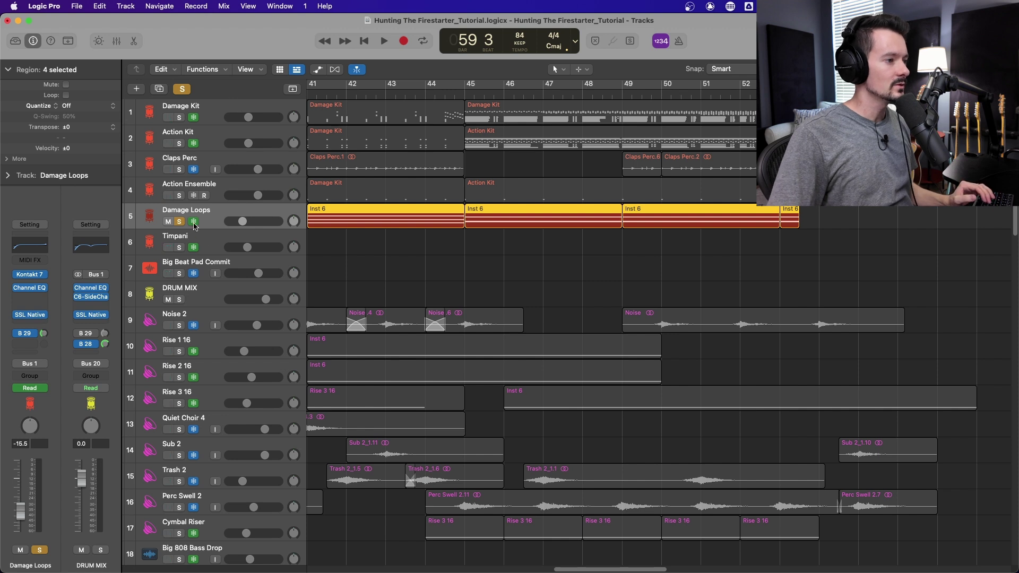
pyautogui.click(469, 93)
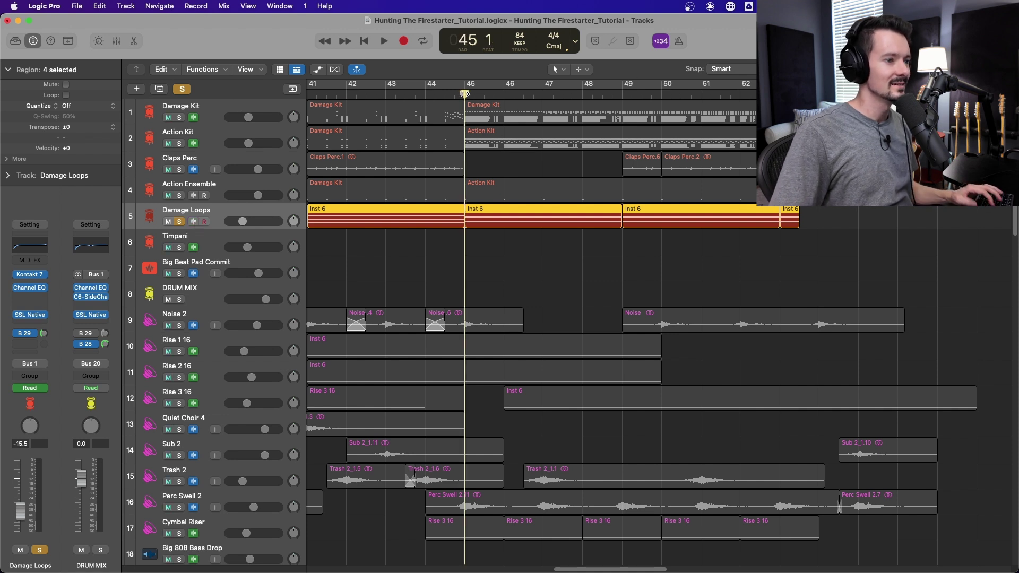
pyautogui.press('space')
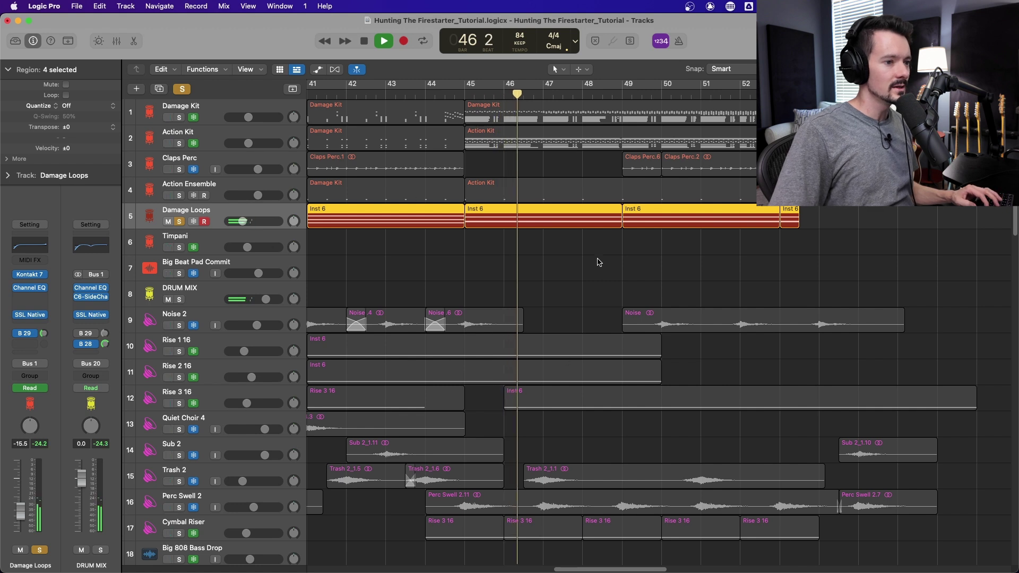
pyautogui.click(578, 256)
pyautogui.press('space')
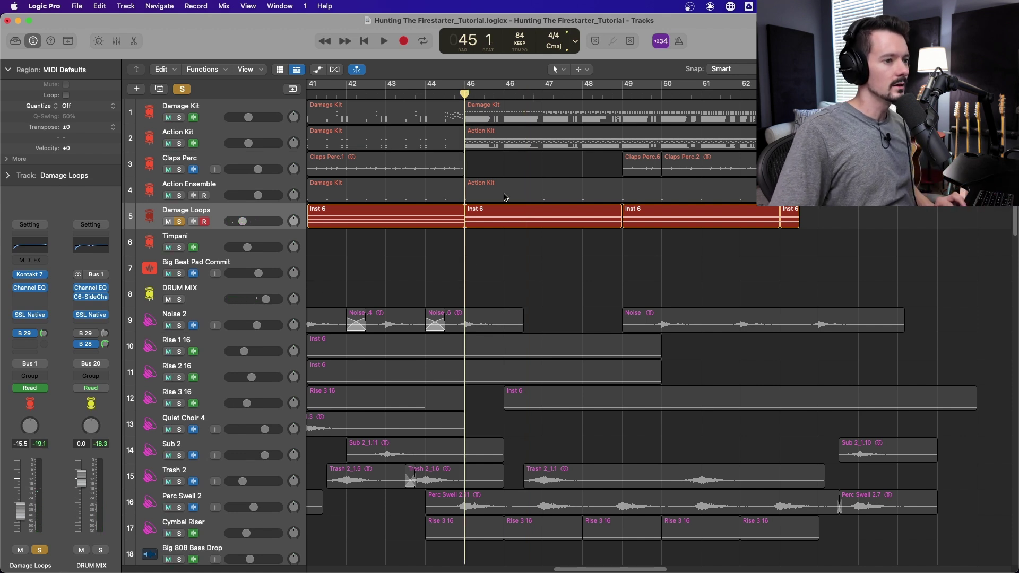
# Open the Damage Loops region at bar 45 in the Piano Roll, play its notes, and close the editor
pyautogui.doubleClick(518, 208)
pyautogui.press('space')
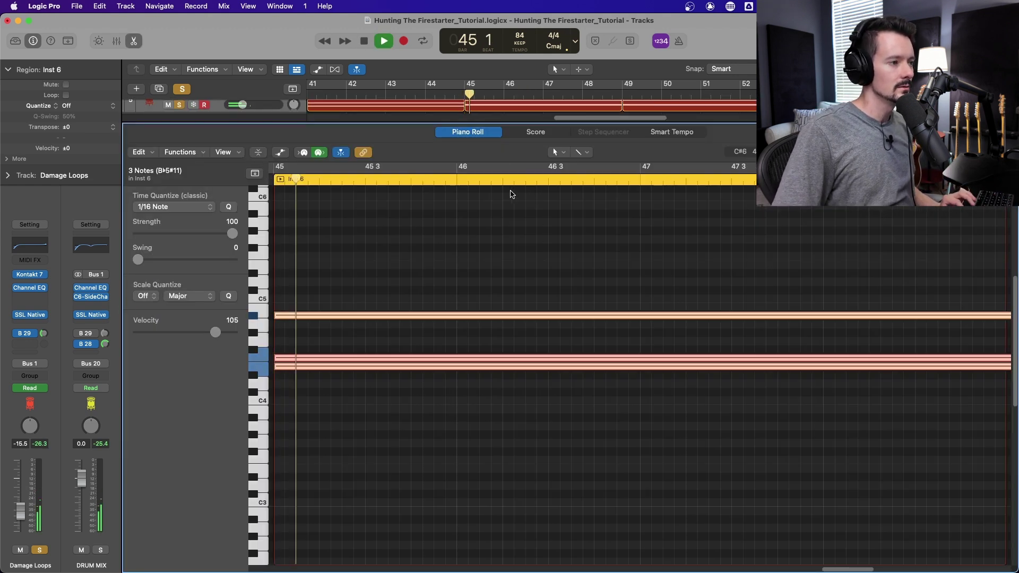
pyautogui.click(137, 41)
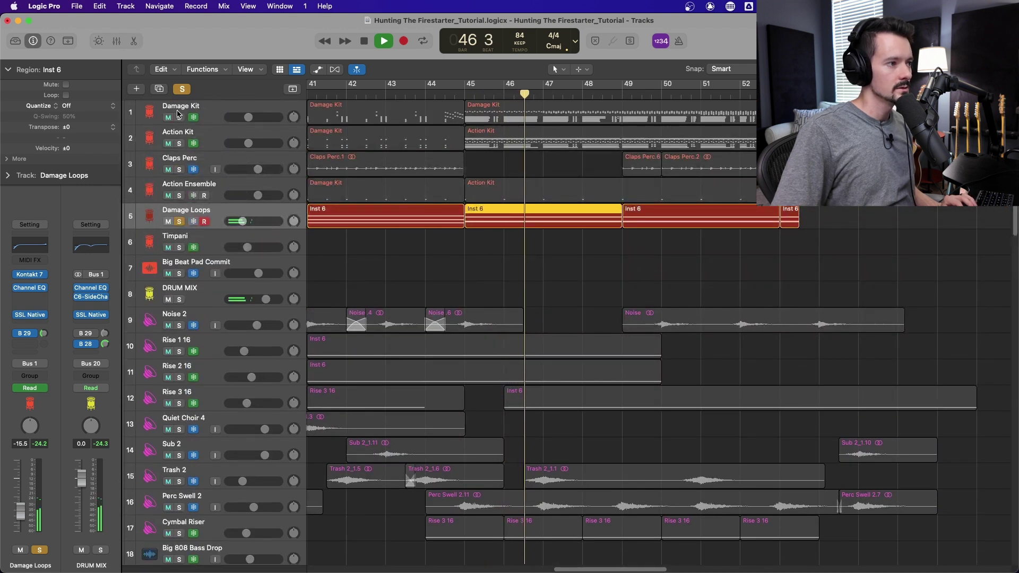
# Solo Damage Kit, Action Kit, Claps Perc and Action Ensemble alongside Damage Loops during playback, stop, and clear all solos
pyautogui.moveTo(178, 117); pyautogui.dragTo(179, 195)
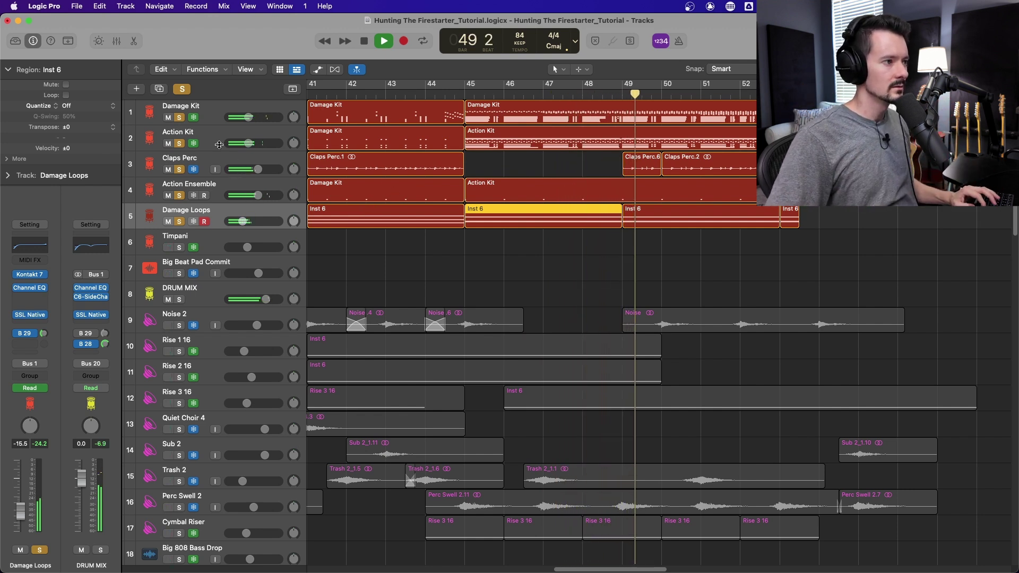
pyautogui.press('space')
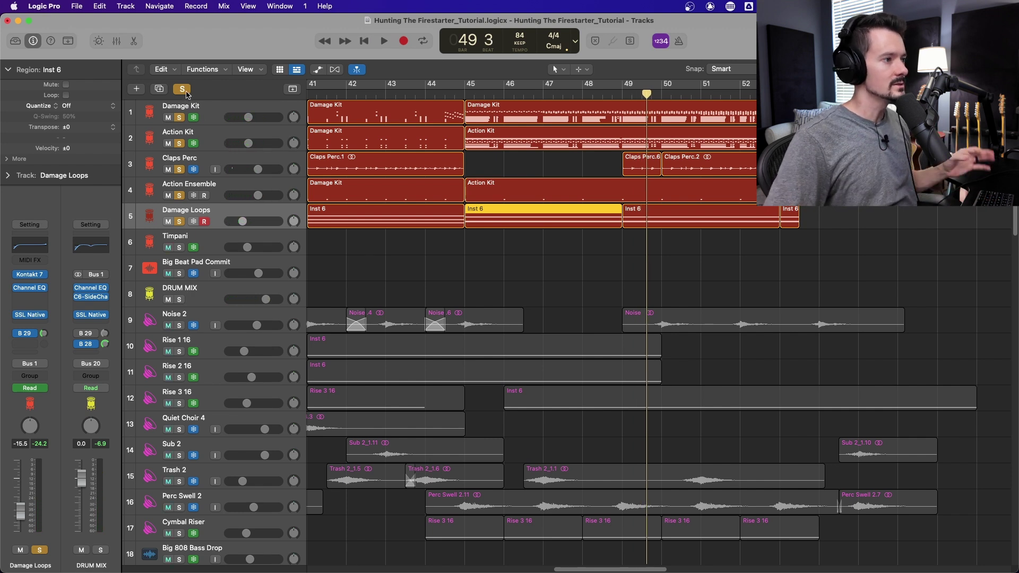
pyautogui.click(187, 95)
# Solo the effects tracks from Noise 2 through Cymbal Riser and move the playhead to bar 44
pyautogui.scroll(-3, 542, 211)
pyautogui.scroll(2, 696, 332)
pyautogui.scroll(-1, 697, 333)
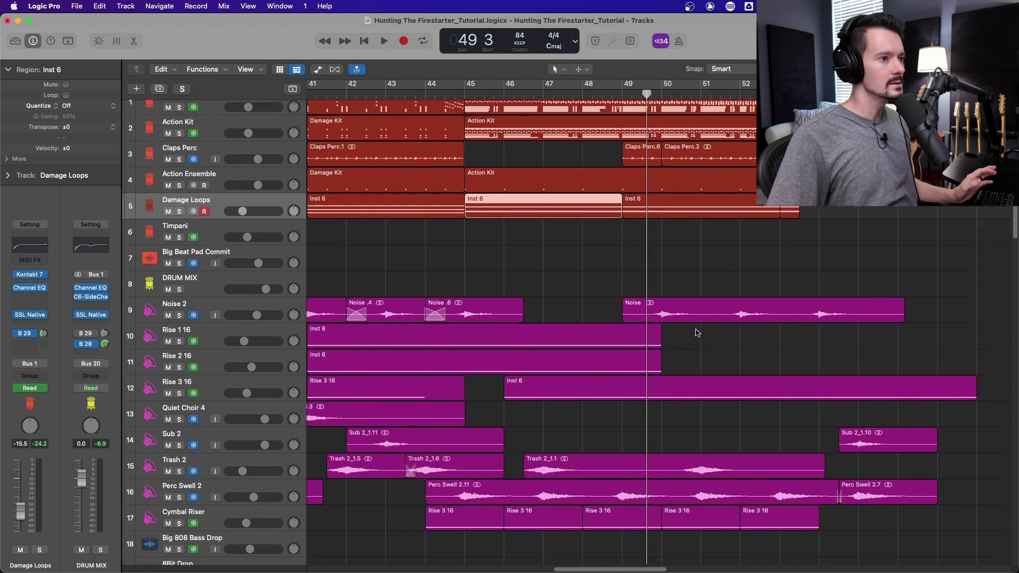
pyautogui.scroll(1, 697, 333)
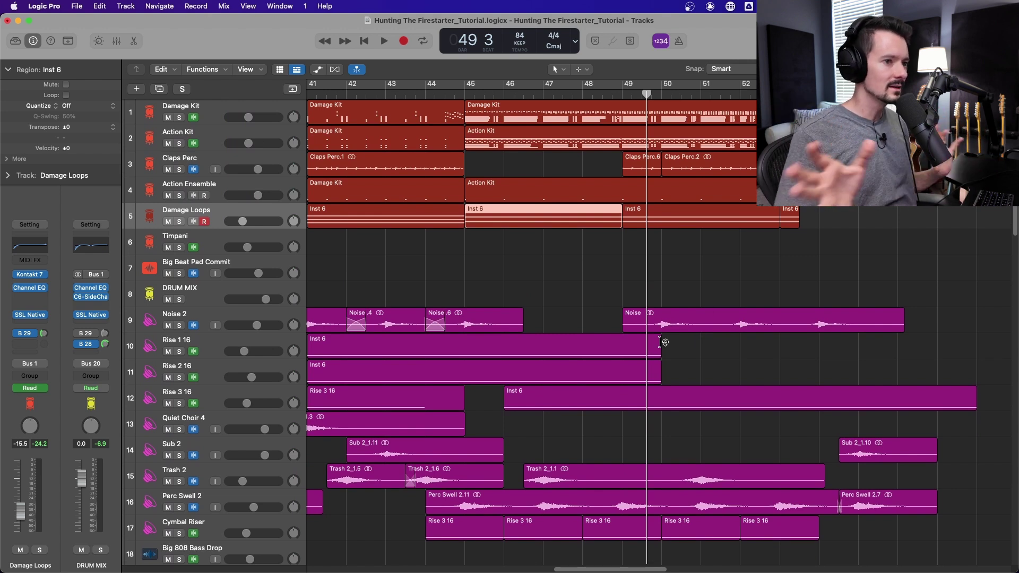
pyautogui.scroll(-6, 584, 318)
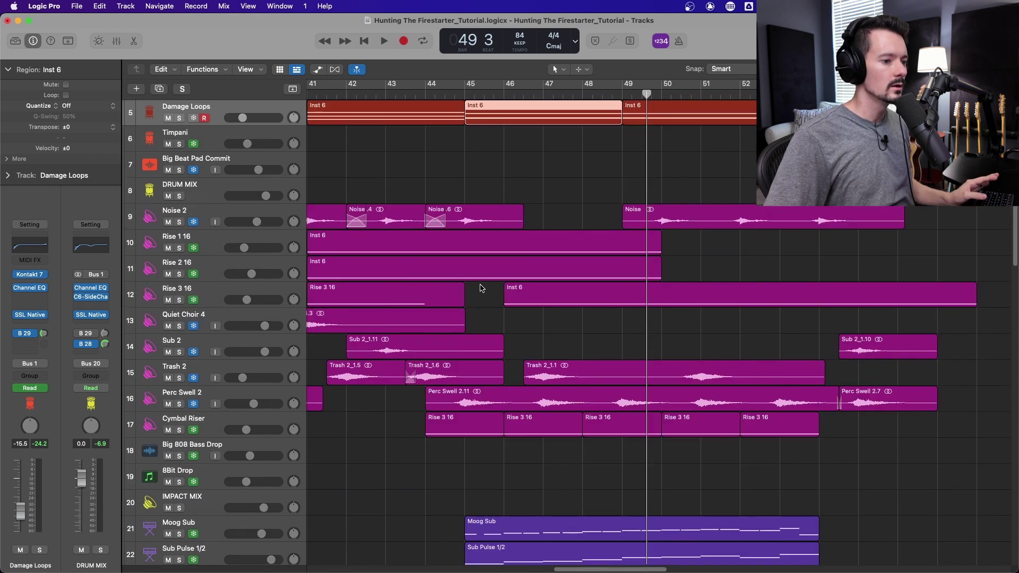
pyautogui.scroll(2, 477, 300)
pyautogui.press('Return')
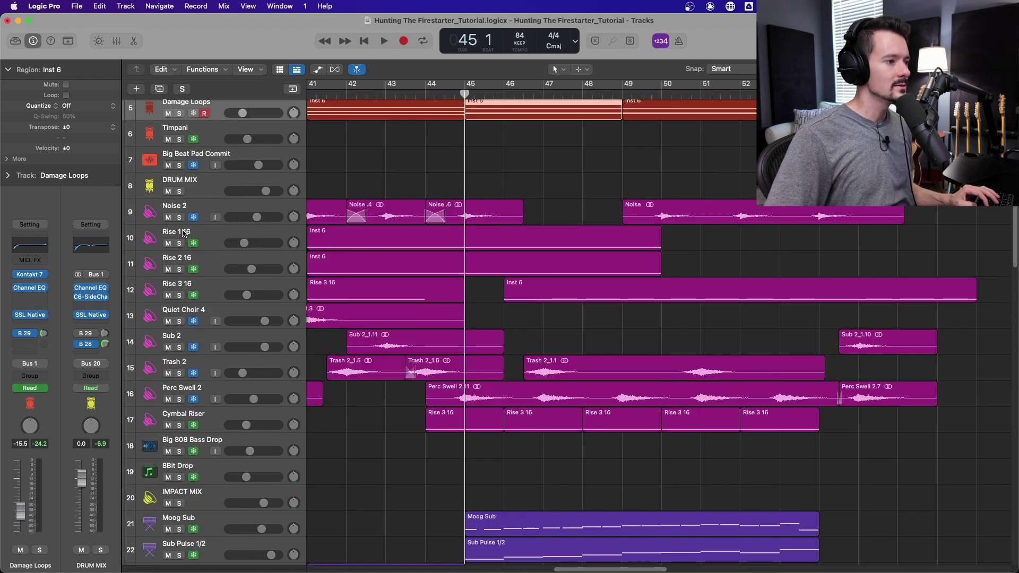
pyautogui.moveTo(181, 219); pyautogui.dragTo(179, 425)
pyautogui.press(',')
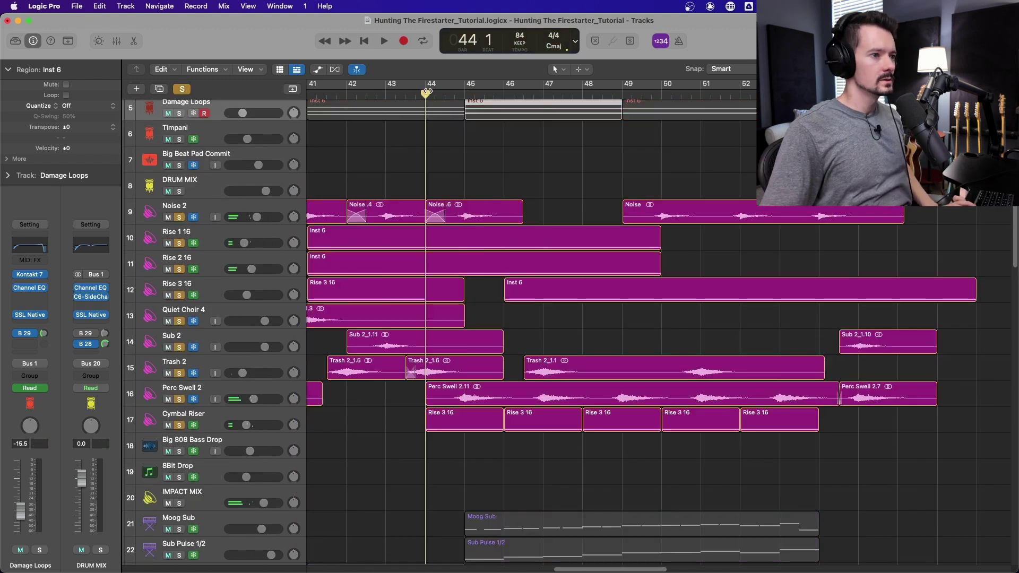
# Solo the percussion tracks from Damage Kit down alongside the effects tracks and play the combined layers from bar 44 into bar 54
pyautogui.scroll(4, 491, 395)
pyautogui.moveTo(180, 118); pyautogui.dragTo(179, 220)
pyautogui.press('space')
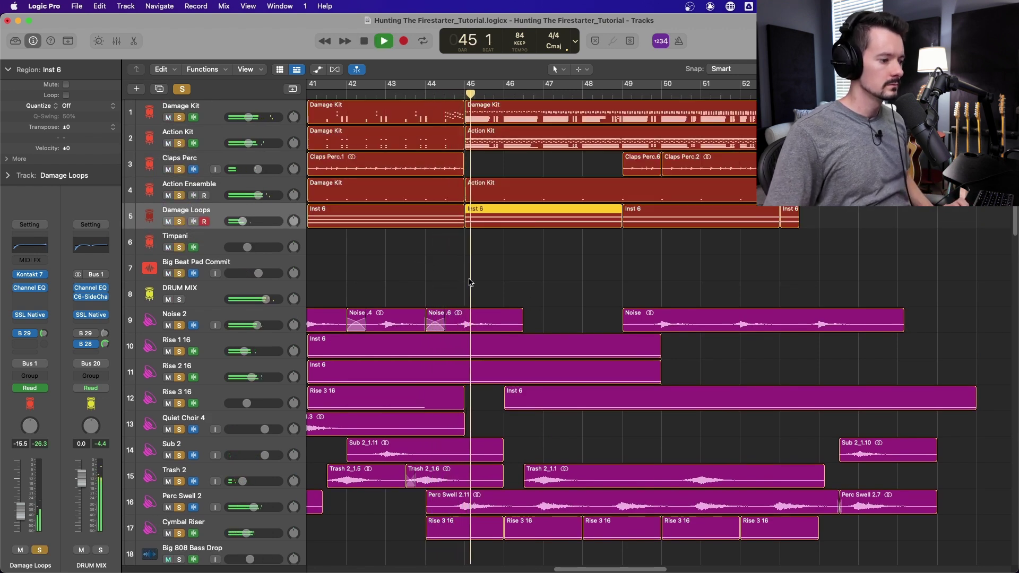
pyautogui.scroll(-1, 474, 281)
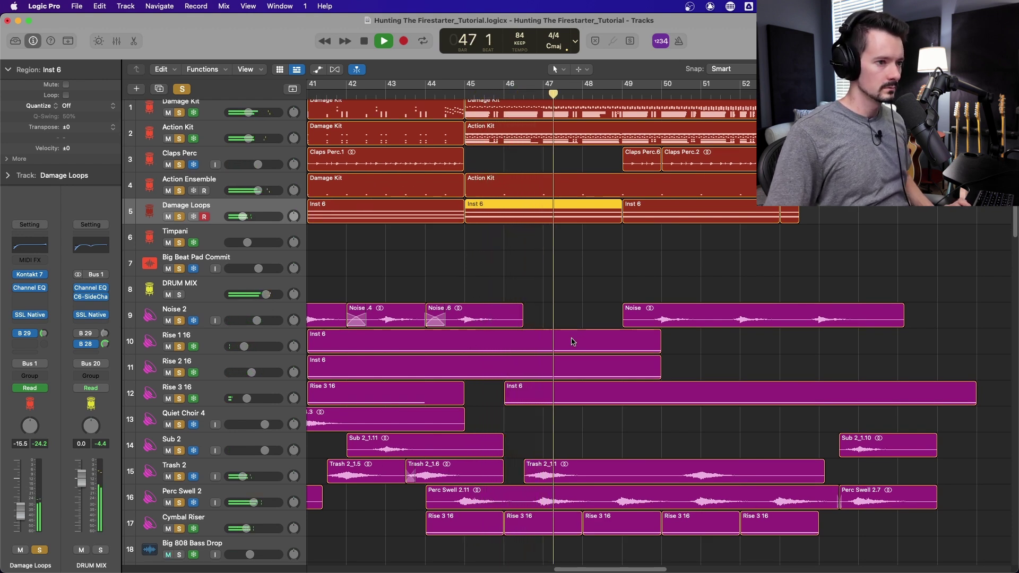
pyautogui.hscroll(1, 572, 339)
pyautogui.moveTo(563, 571); pyautogui.dragTo(575, 570)
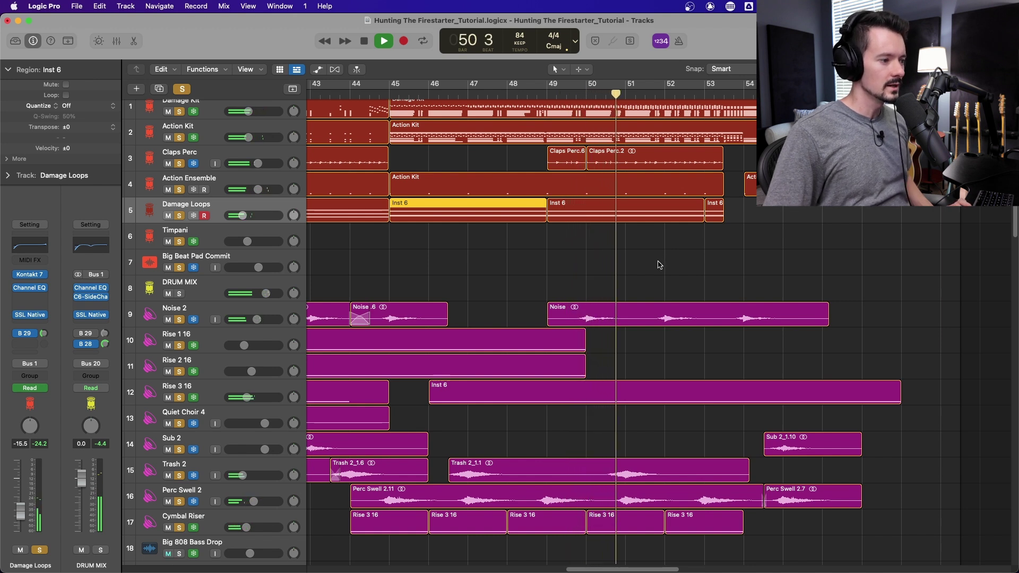
pyautogui.scroll(1, 662, 286)
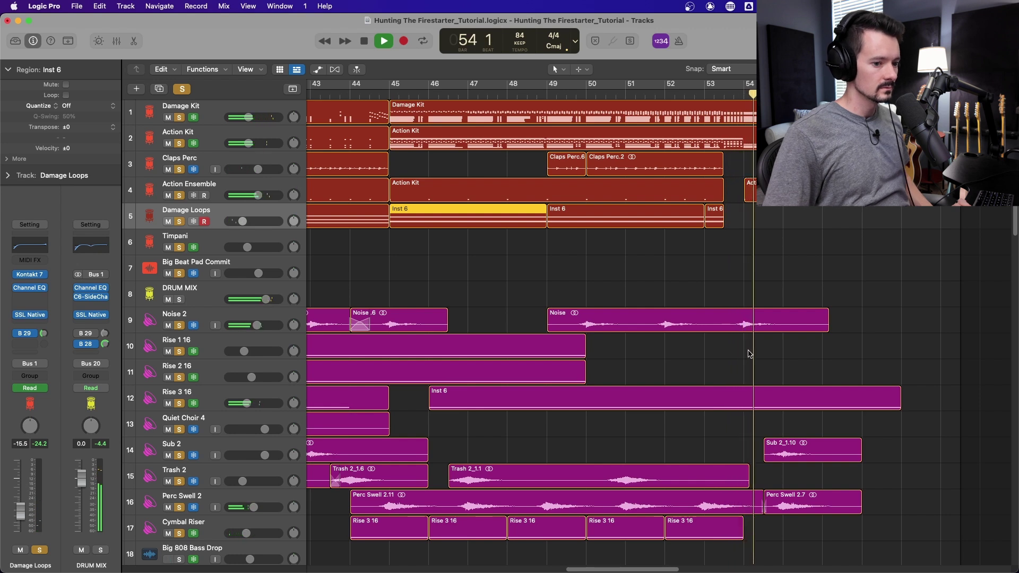
pyautogui.press('space')
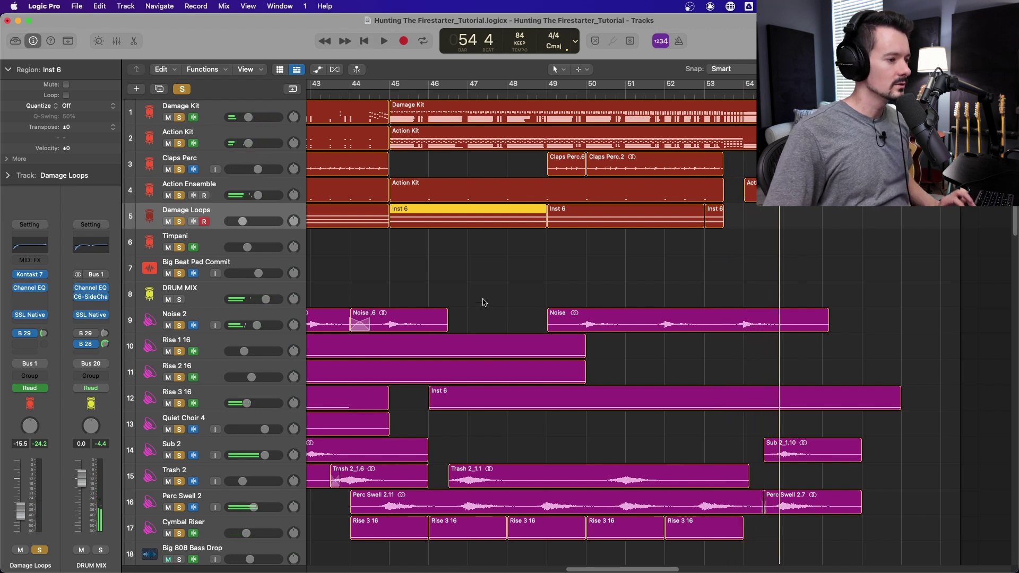
# Open the Cymbal Riser track's Rise & Hit instrument in Kontakt and audition rise times of 1 and 4 beats
pyautogui.click(480, 286)
pyautogui.click(223, 527)
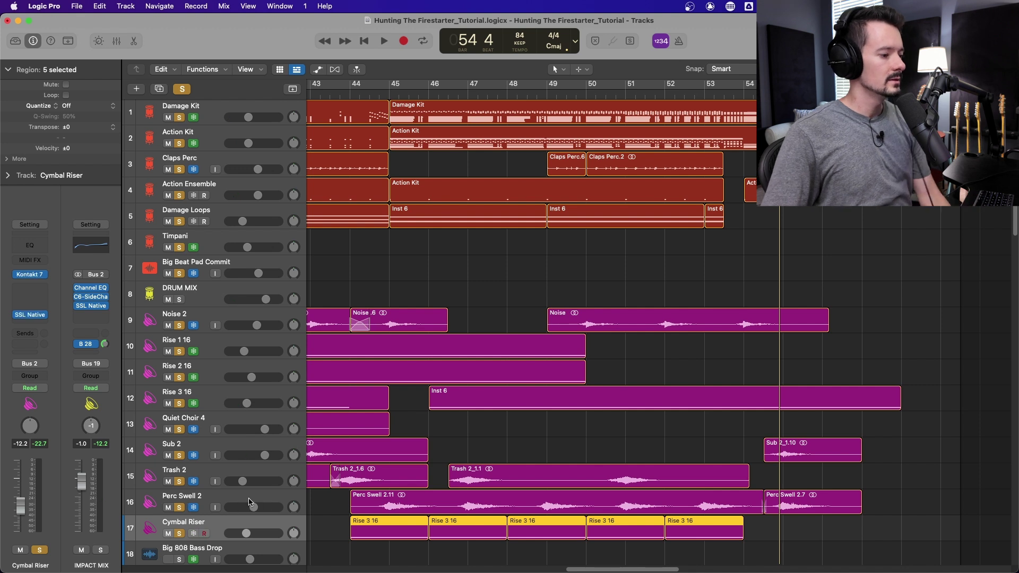
pyautogui.moveTo(35, 277)
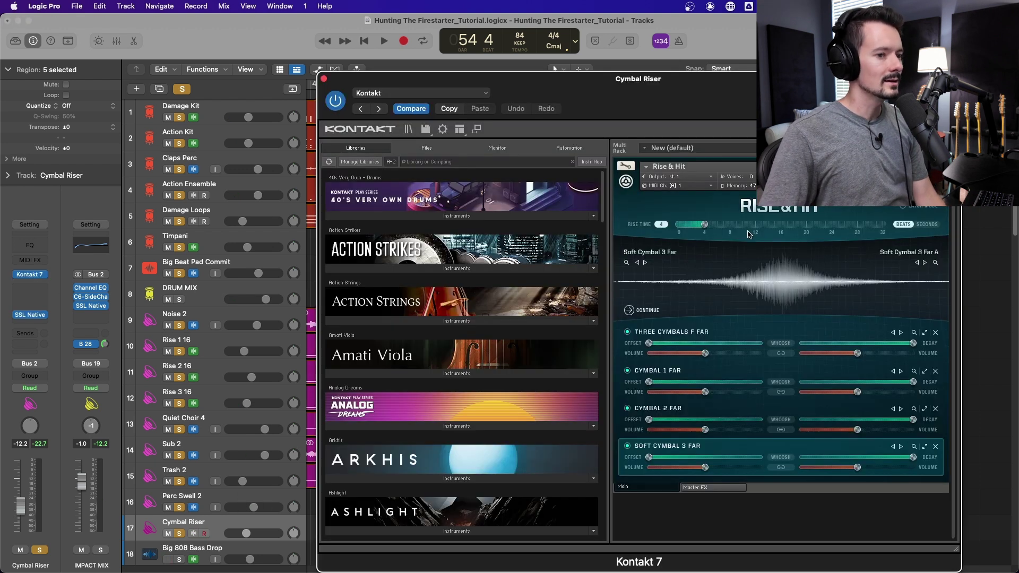
pyautogui.moveTo(670, 80); pyautogui.dragTo(510, 23)
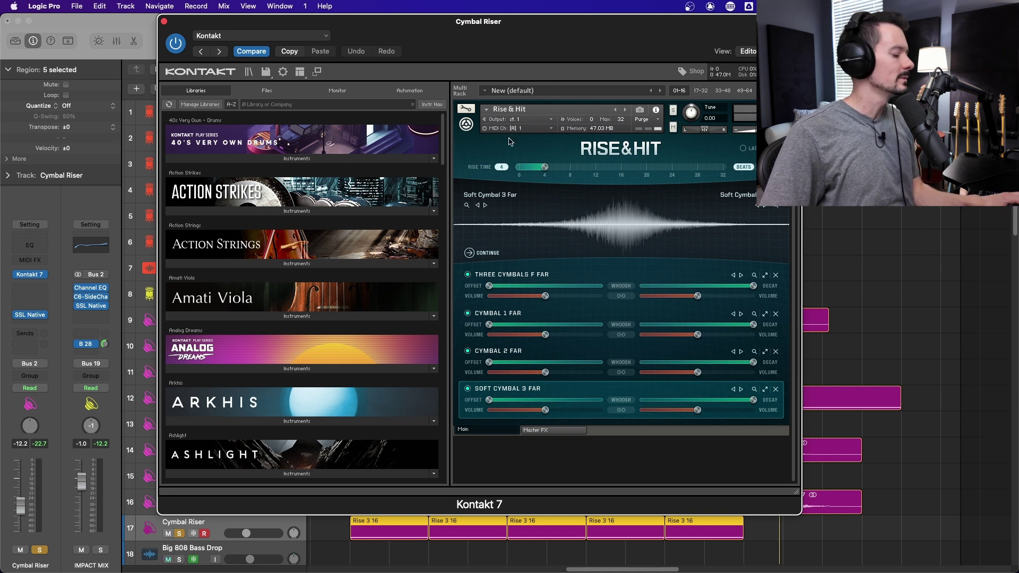
pyautogui.moveTo(372, 21); pyautogui.dragTo(519, 68)
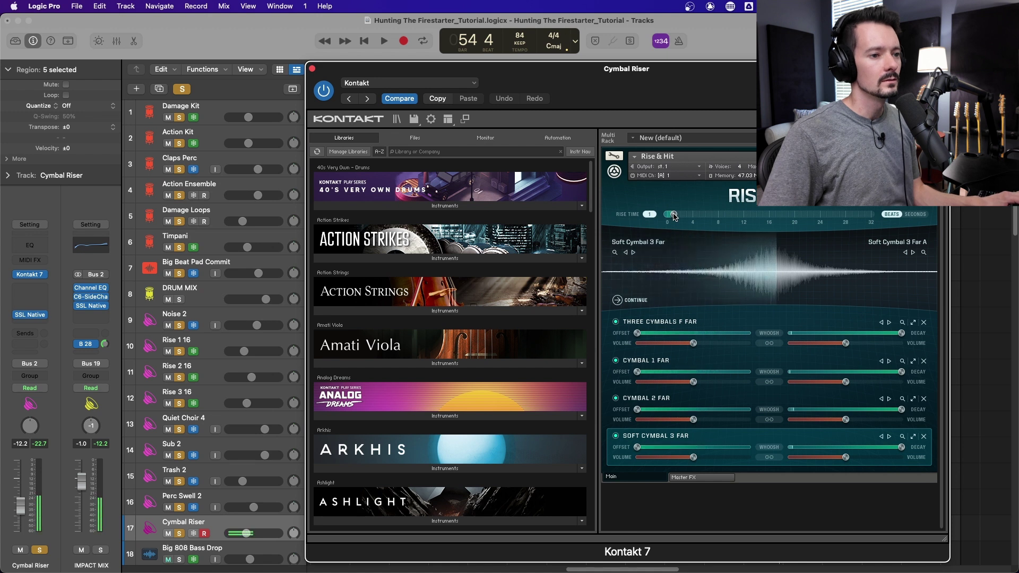
pyautogui.moveTo(673, 216); pyautogui.dragTo(693, 216)
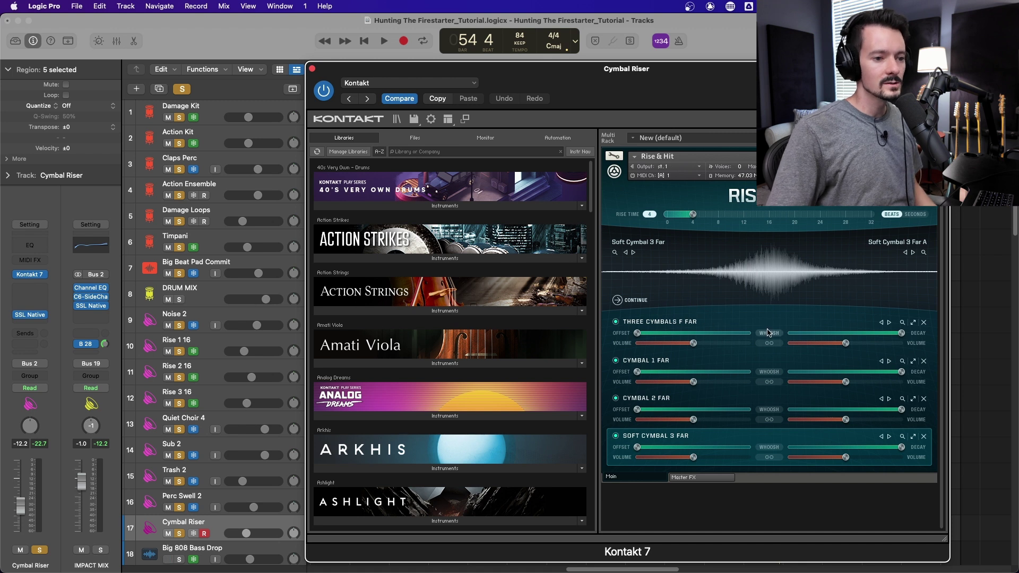
# Examine the Three Cymbals F Far layer and the Master FX page of Rise & Hit, and close the Kontakt window
pyautogui.click(772, 322)
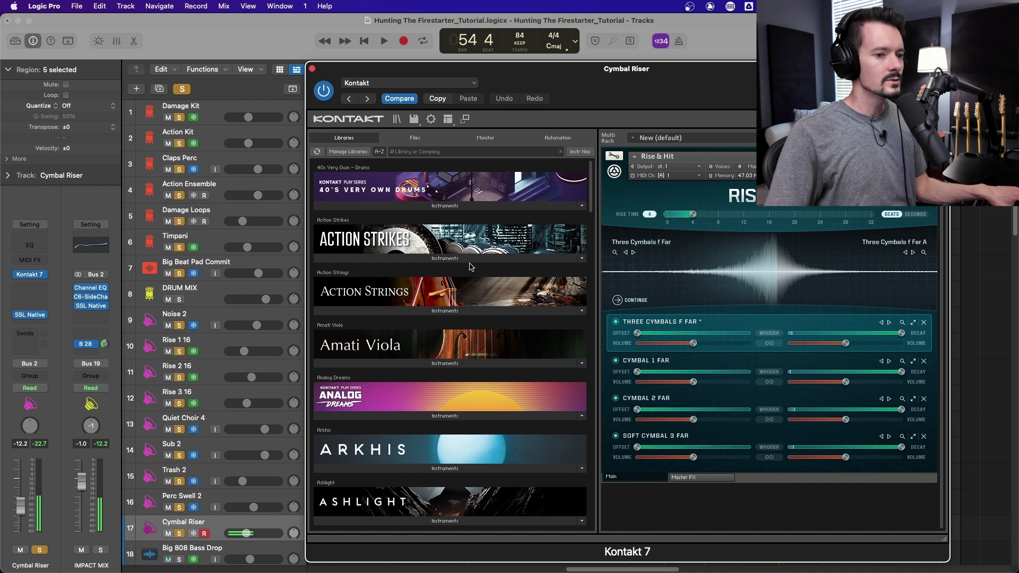
pyautogui.click(700, 480)
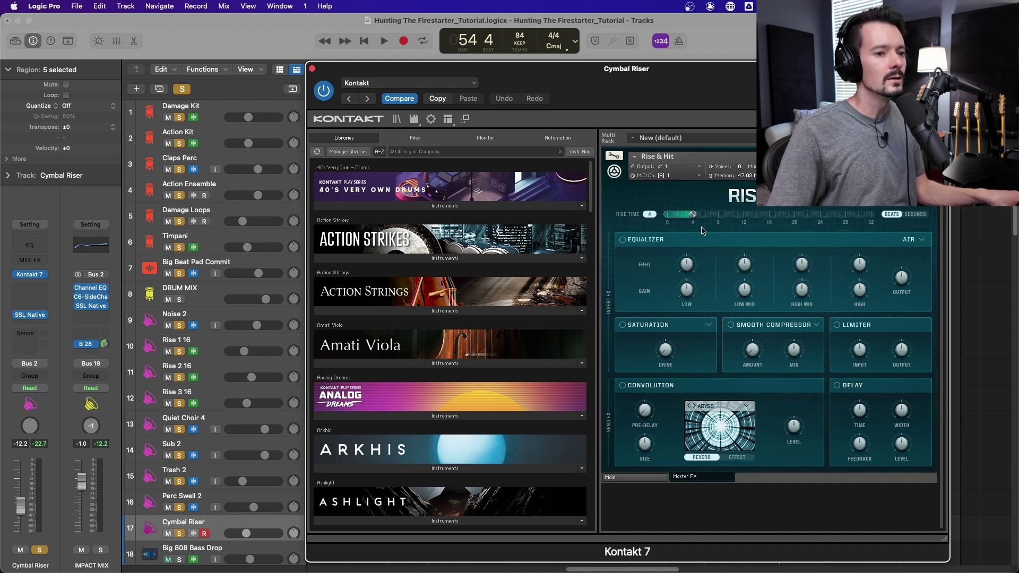
pyautogui.click(312, 68)
# Select the Noise region starting at bar 49 on Noise 2 and audition the end of the section around bar 55
pyautogui.scroll(-3, 687, 223)
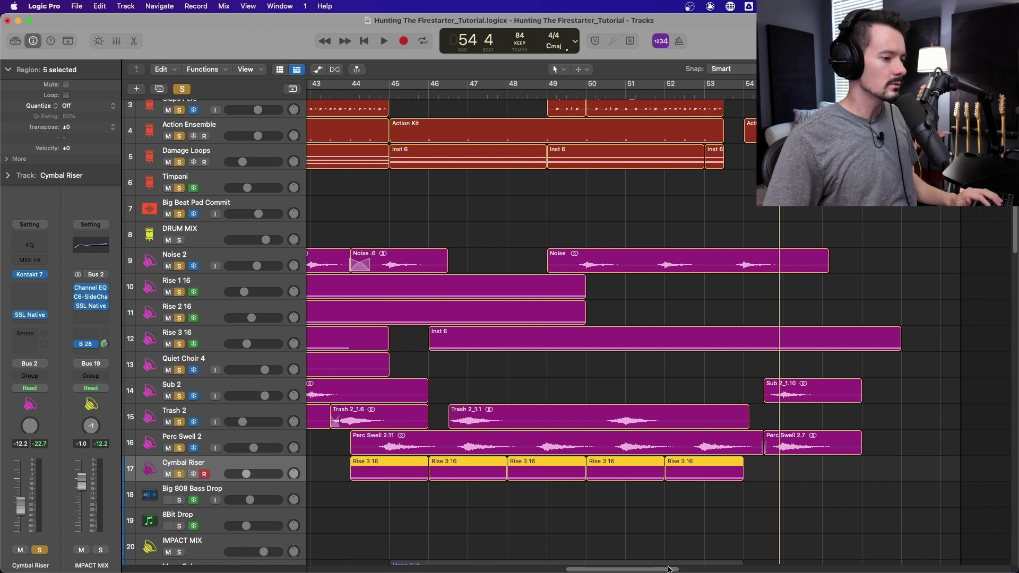
pyautogui.click(634, 265)
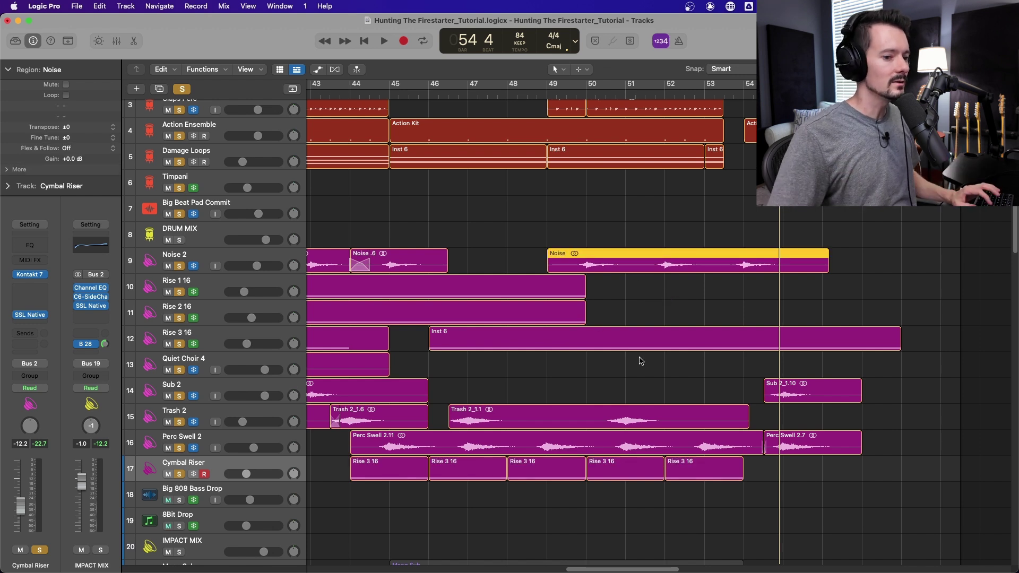
pyautogui.scroll(-5, 596, 257)
pyautogui.scroll(7, 478, 160)
pyautogui.moveTo(389, 91); pyautogui.dragTo(773, 91)
pyautogui.press('space')
pyautogui.scroll(-8, 721, 183)
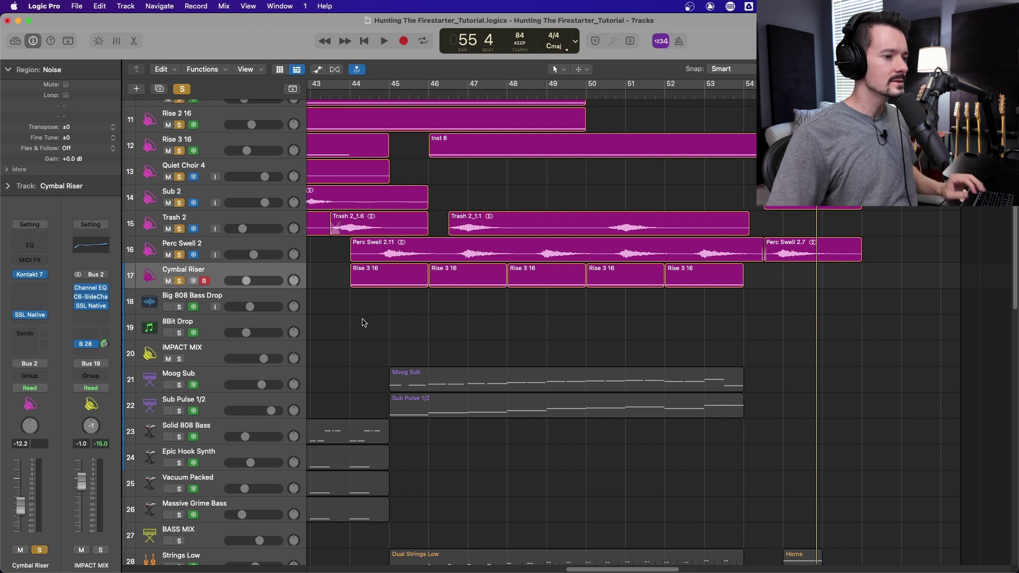
# Solo only the Moog Sub and Sub Pulse 1/2 tracks and play them from bar 45
pyautogui.click(179, 411)
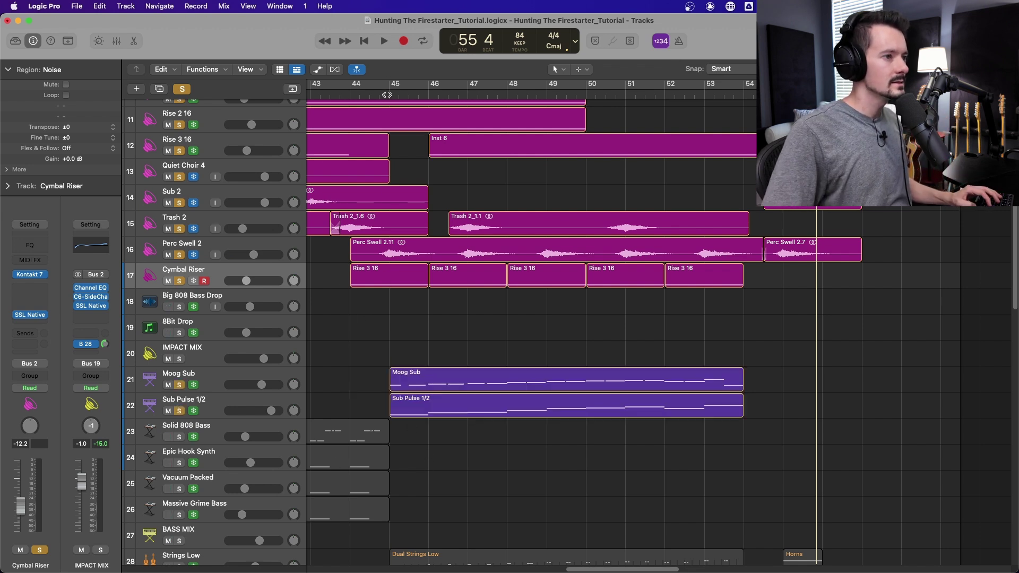
pyautogui.press('space')
pyautogui.scroll(8, 163, 148)
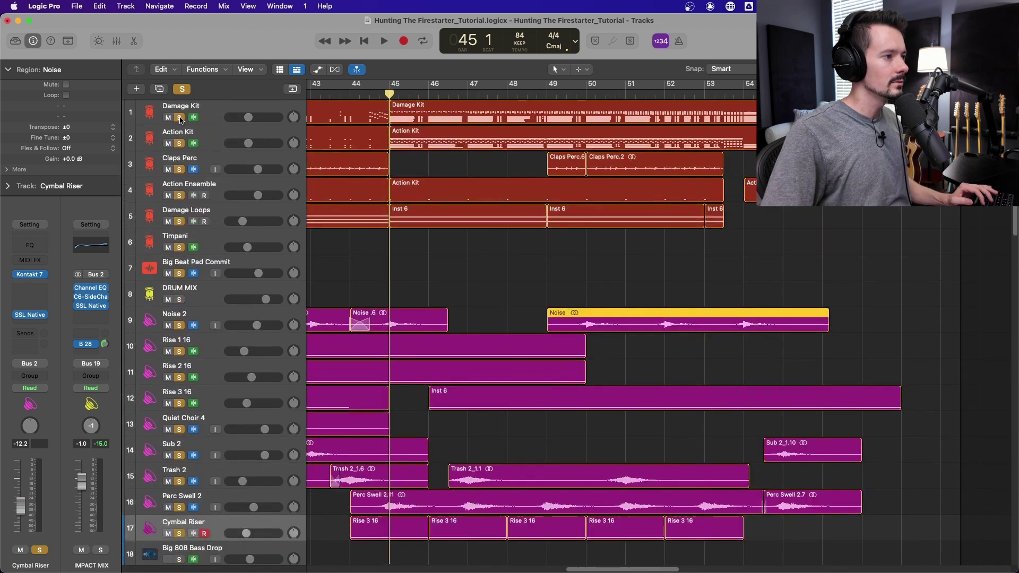
pyautogui.moveTo(180, 120); pyautogui.dragTo(179, 430)
pyautogui.scroll(-5, 168, 411)
pyautogui.moveTo(179, 275); pyautogui.dragTo(179, 353)
pyautogui.press('space')
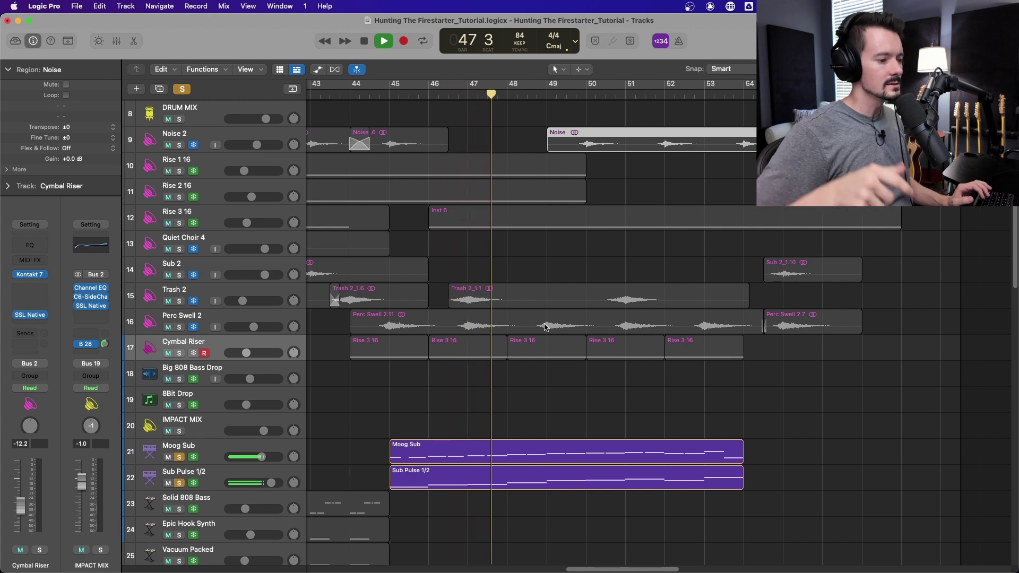
pyautogui.scroll(-5, 522, 322)
pyautogui.press('space')
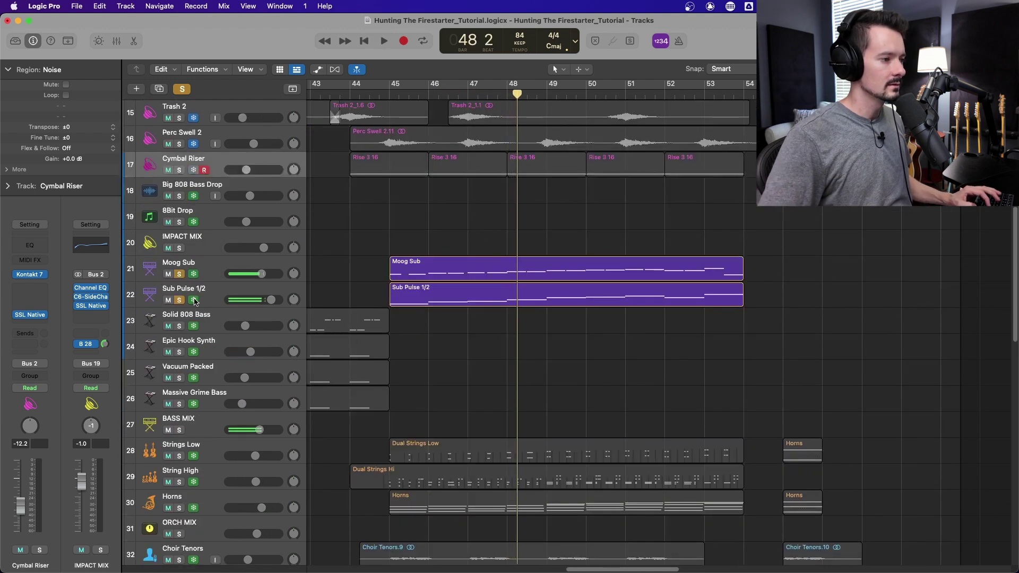
# Clear the solos, mute Solid 808 Bass and play the arrangement briefly from bar 41
pyautogui.hscroll(-5, 521, 322)
pyautogui.click(467, 92)
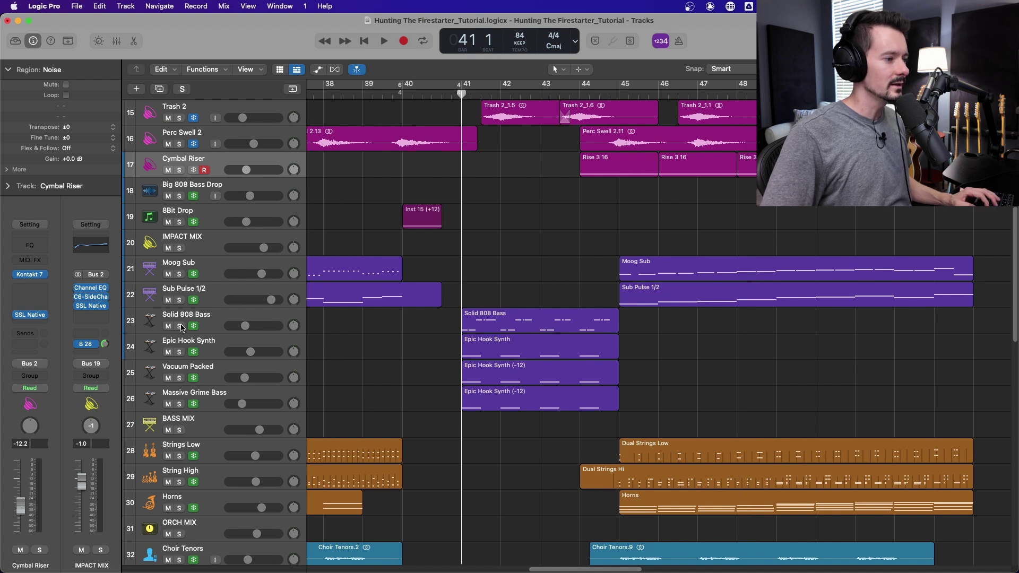
pyautogui.moveTo(181, 327); pyautogui.dragTo(180, 404)
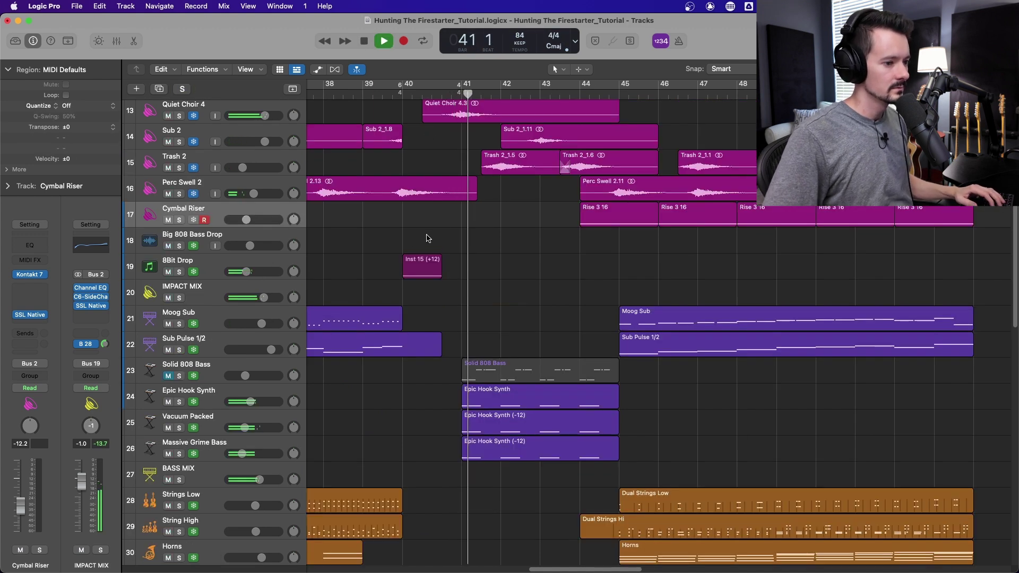
pyautogui.hotkey('ctrl', 's')
pyautogui.press('space')
# Solo and select the Epic Hook Synth track and play it from bar 41
pyautogui.click(470, 97)
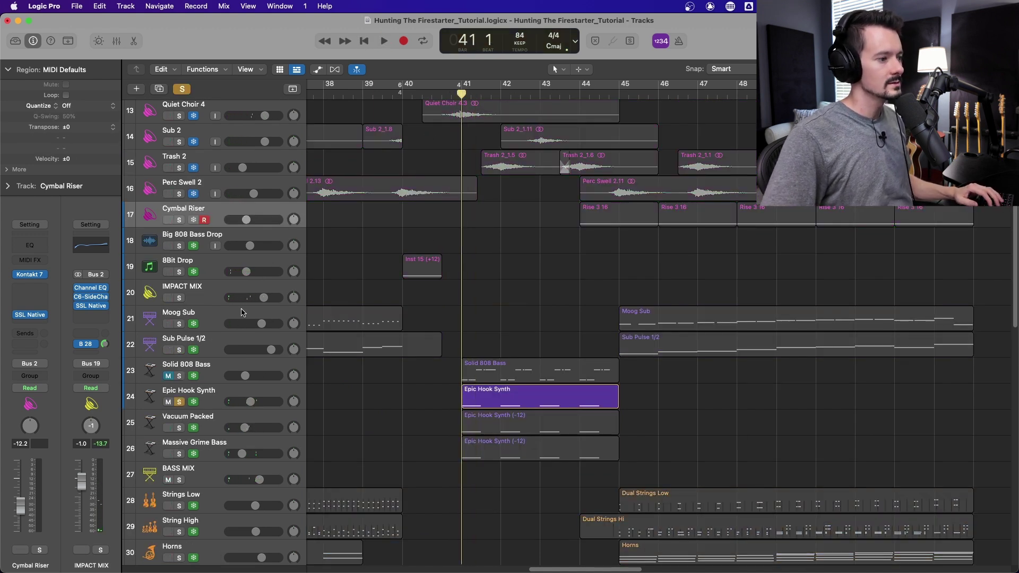
pyautogui.click(222, 396)
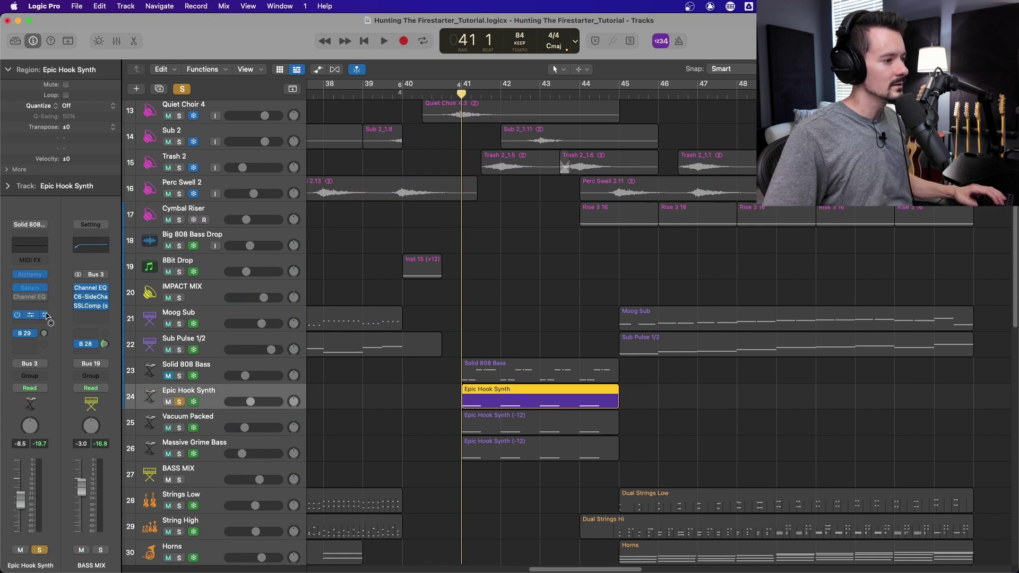
pyautogui.press('space')
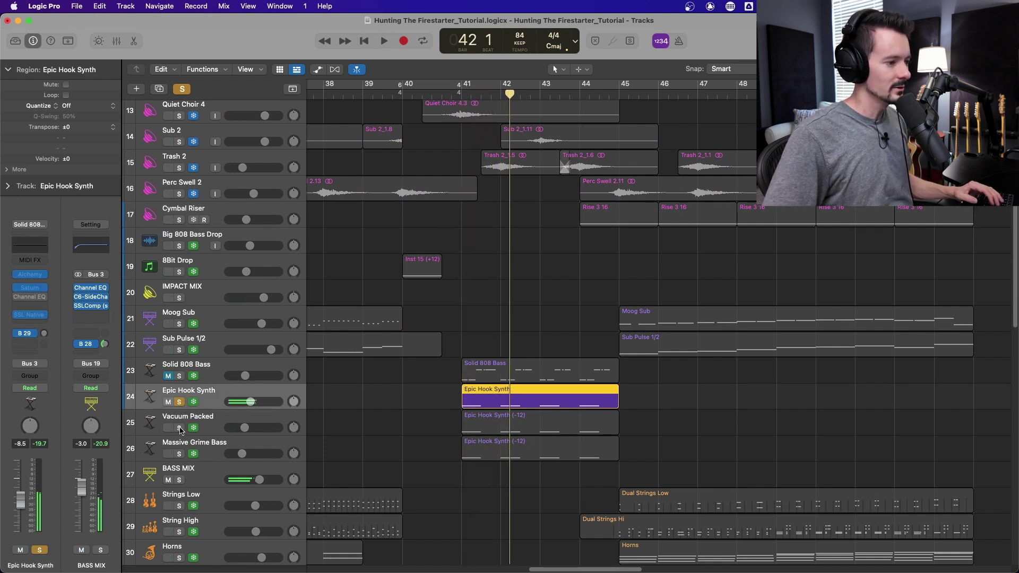
# Play the Vacuum Packed and Massive Grime Bass tracks from bar 41, soloing each one alone in turn
pyautogui.click(179, 402)
pyautogui.click(216, 424)
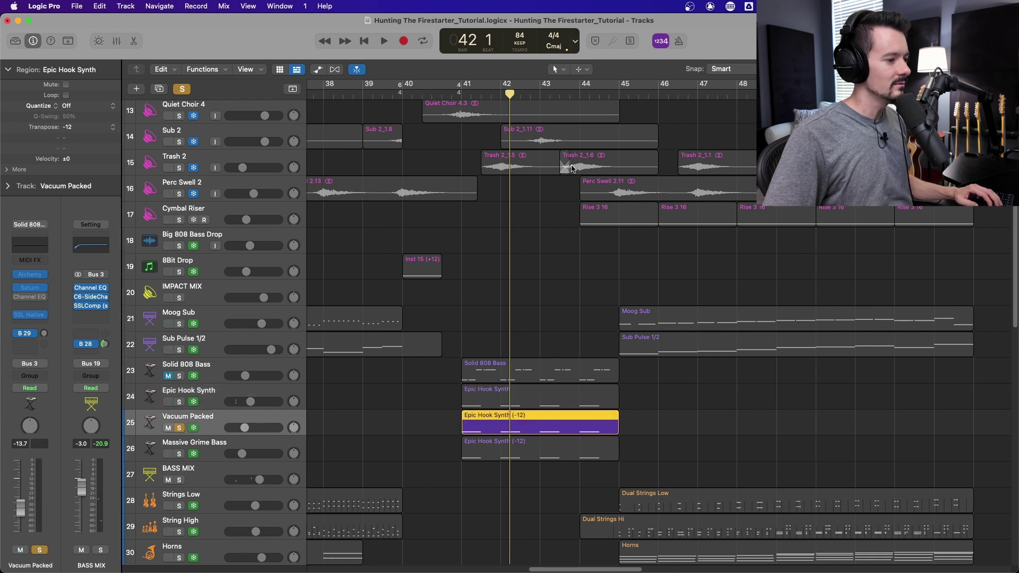
pyautogui.click(461, 93)
pyautogui.press('space')
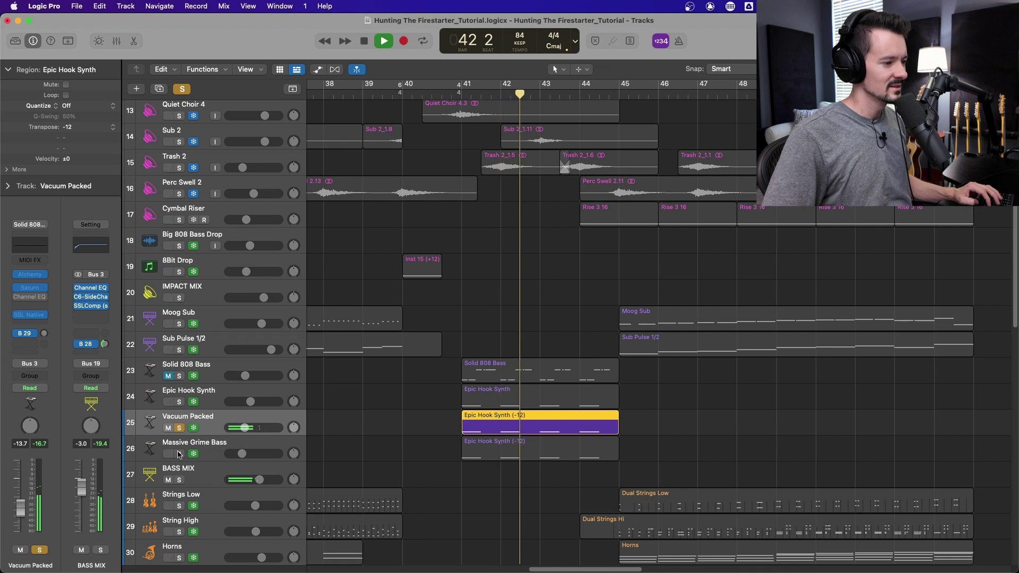
pyautogui.press('space')
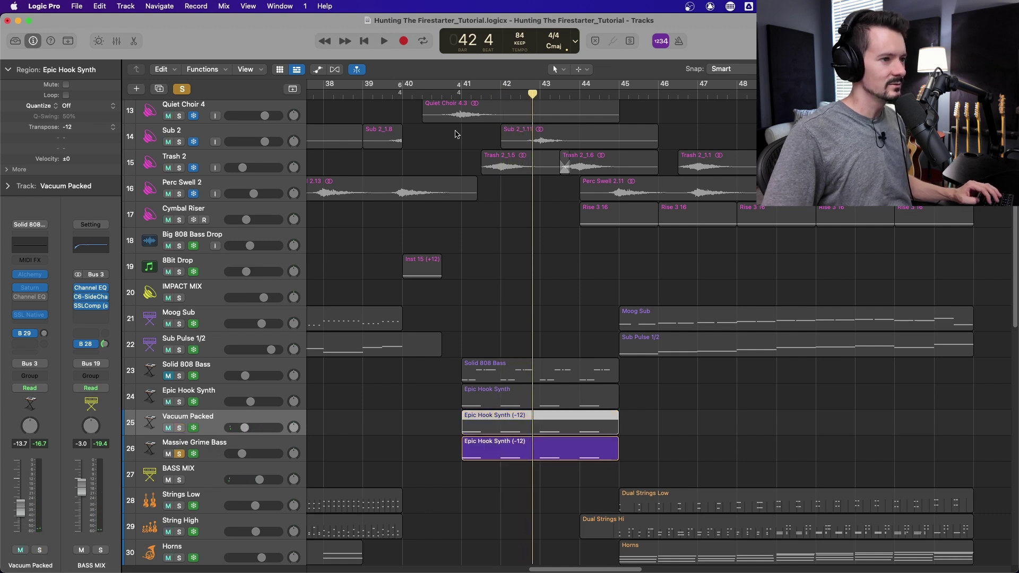
pyautogui.press('space')
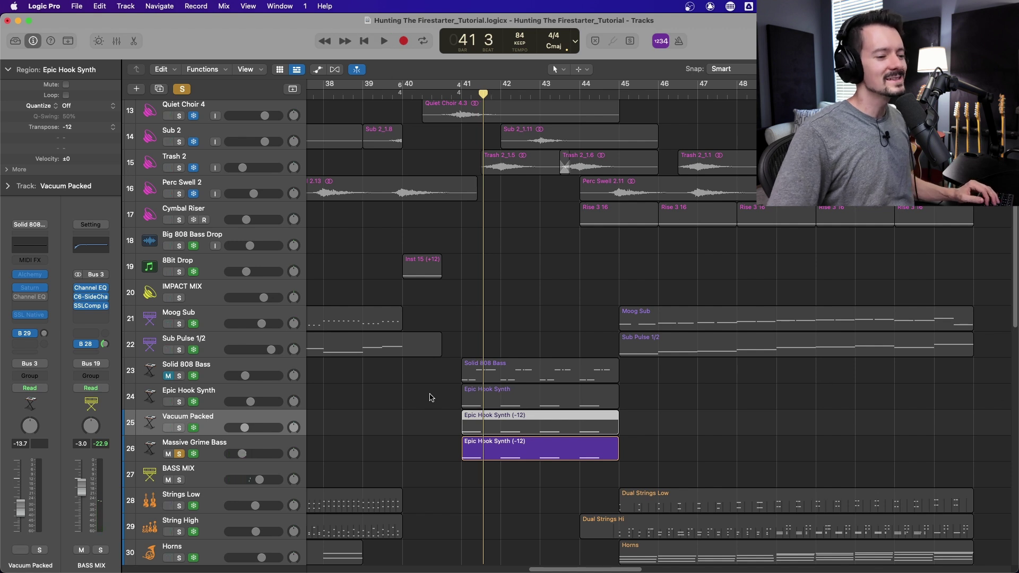
# Solo the Bass Bomber, Spin Bomber and Pad Bomber tracks along with the bass synths and play them from bar 41
pyautogui.scroll(-10, 531, 429)
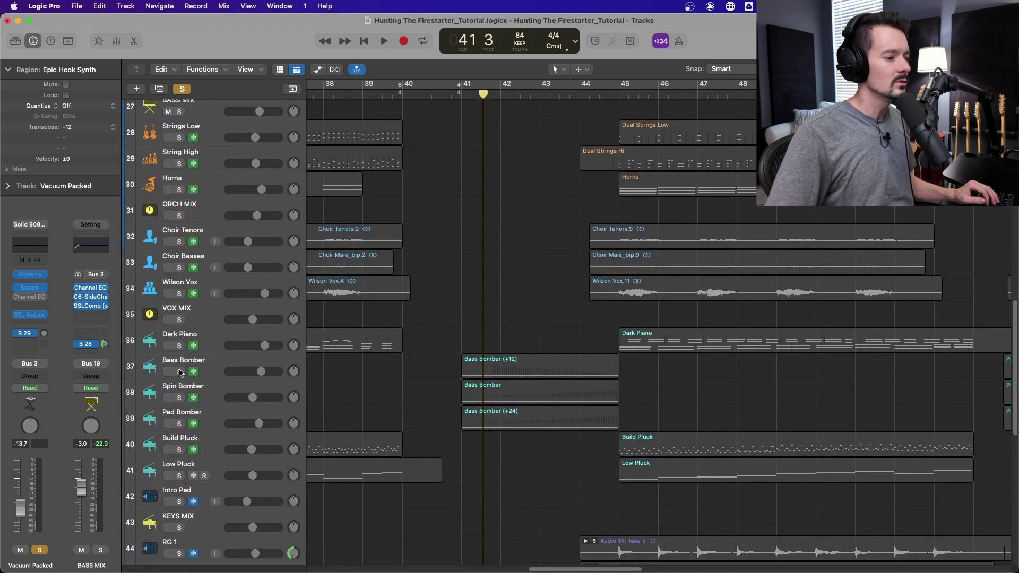
pyautogui.moveTo(181, 373); pyautogui.dragTo(184, 423)
pyautogui.press('space')
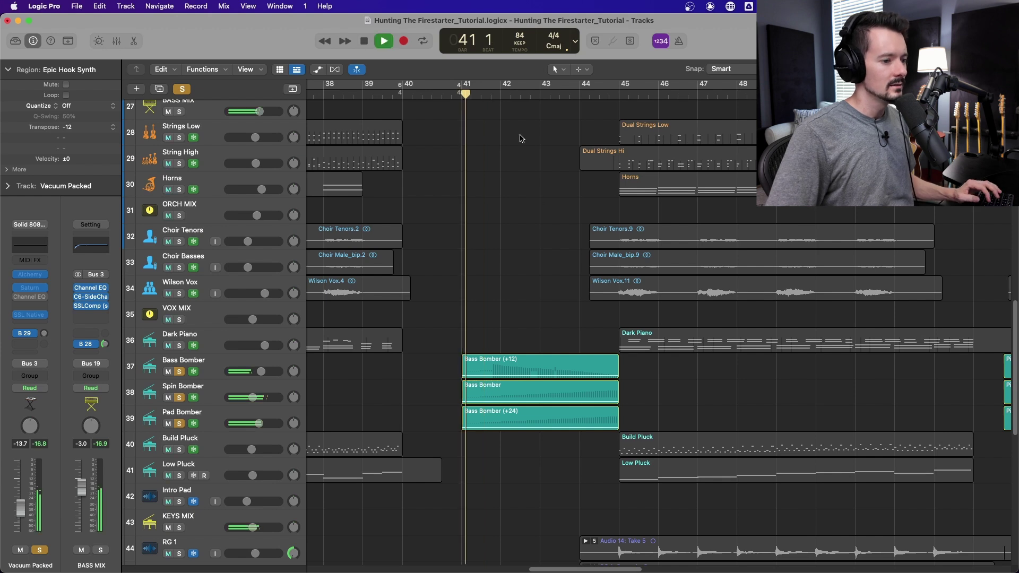
pyautogui.scroll(5, 470, 159)
pyautogui.scroll(-1, 470, 200)
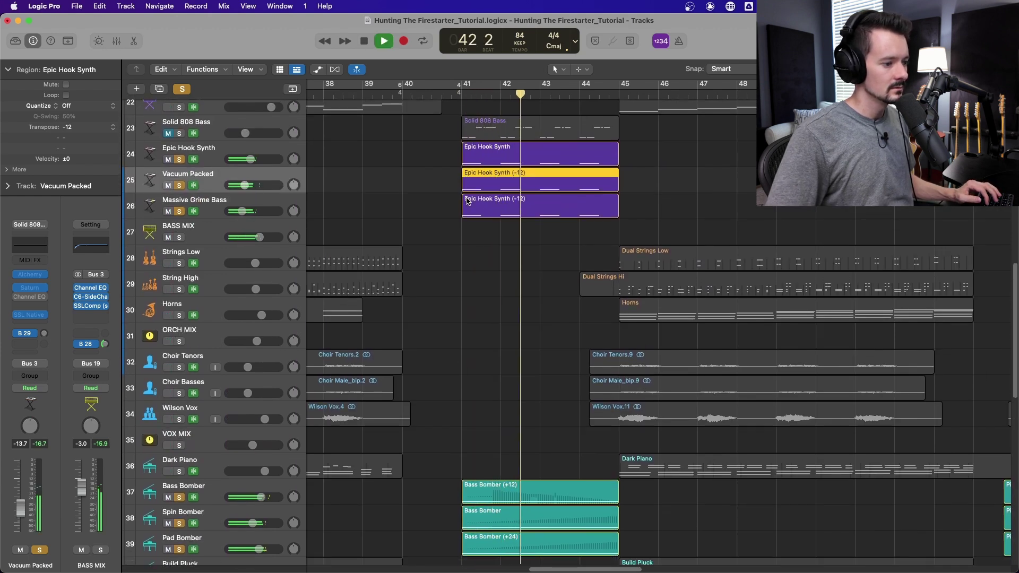
pyautogui.scroll(-8, 468, 201)
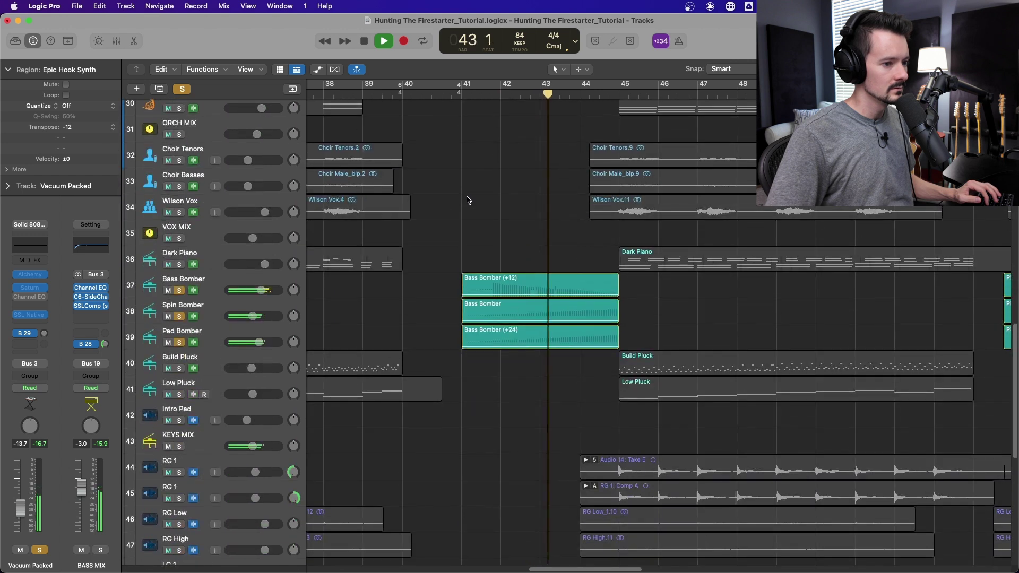
pyautogui.scroll(15, 468, 200)
pyautogui.scroll(-12, 468, 199)
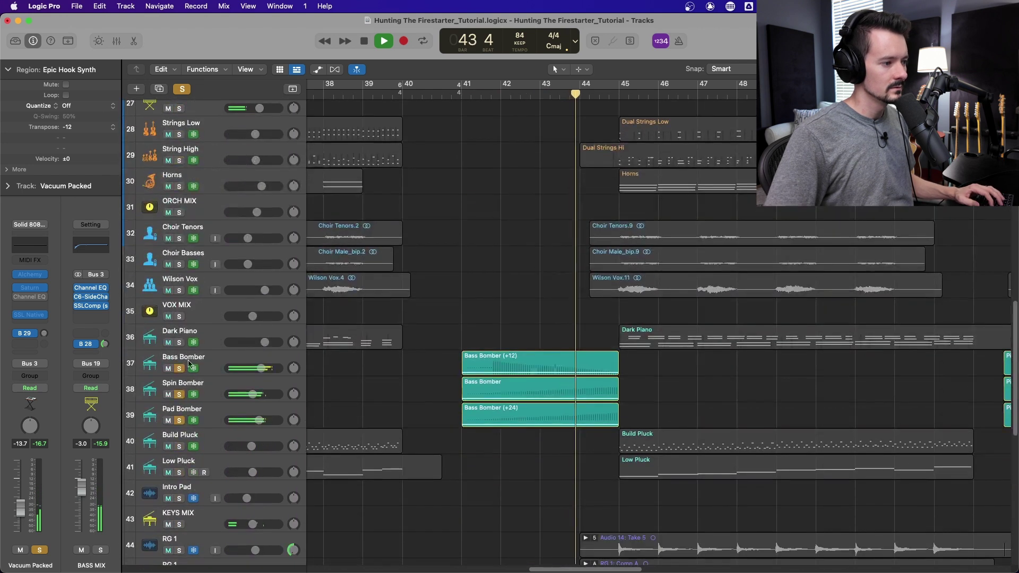
pyautogui.press('space')
# Select the three Bomber tracks and look at their earlier Piano regions starting at bar 25
pyautogui.click(214, 361)
pyautogui.keyDown('shift'); pyautogui.click(214, 408); pyautogui.keyUp('shift')
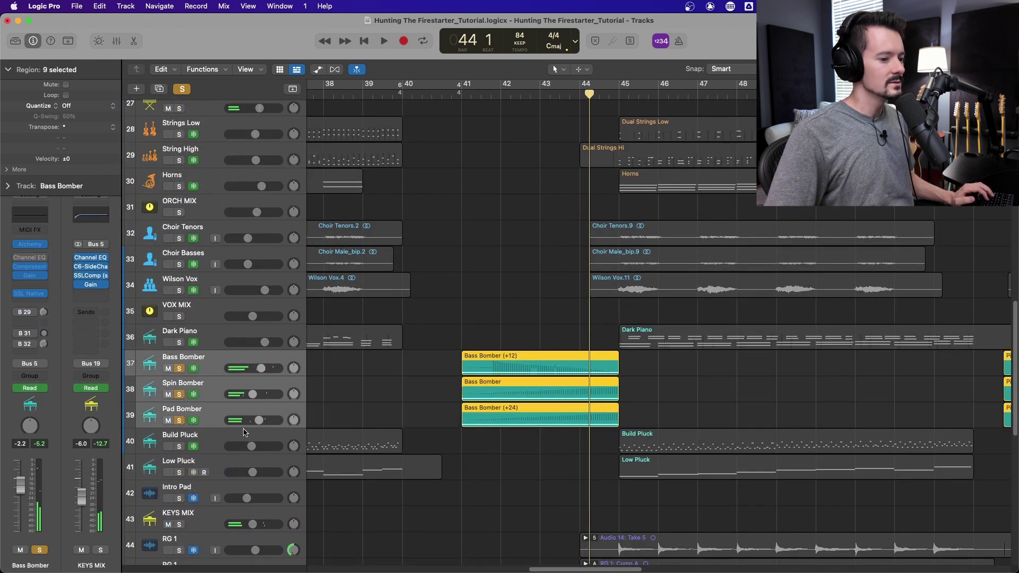
pyautogui.moveTo(624, 569); pyautogui.dragTo(514, 549)
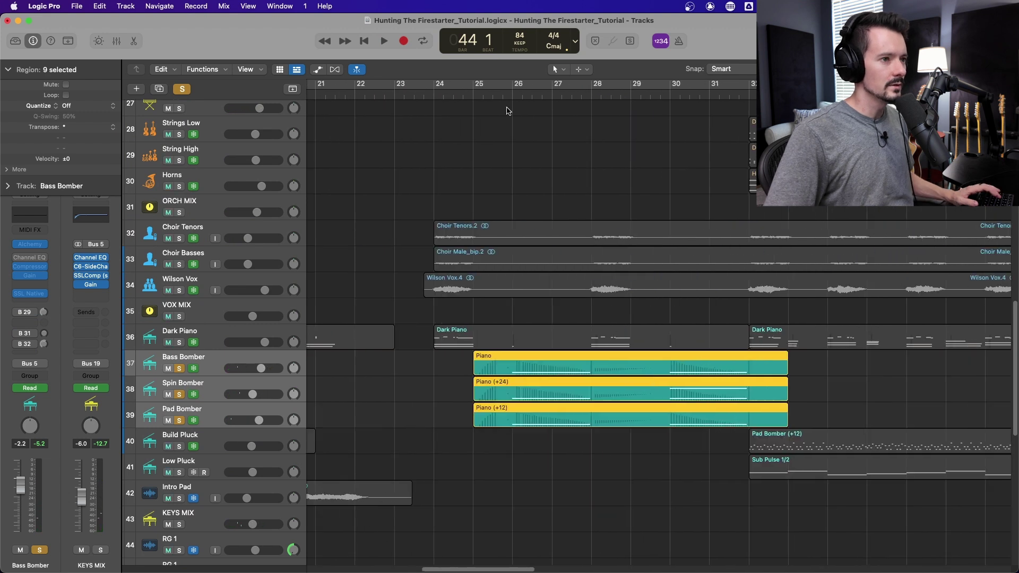
pyautogui.press('space')
pyautogui.hscroll(10, 562, 440)
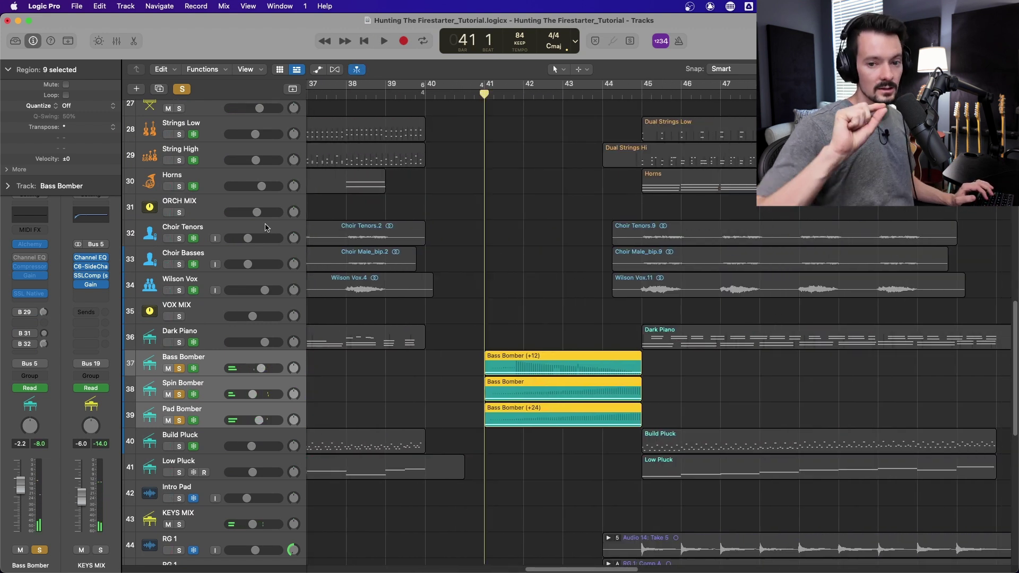
# Play the soloed Bomber and bass synth tracks together from bar 41 while looking over their regions
pyautogui.press('space')
pyautogui.scroll(10, 547, 400)
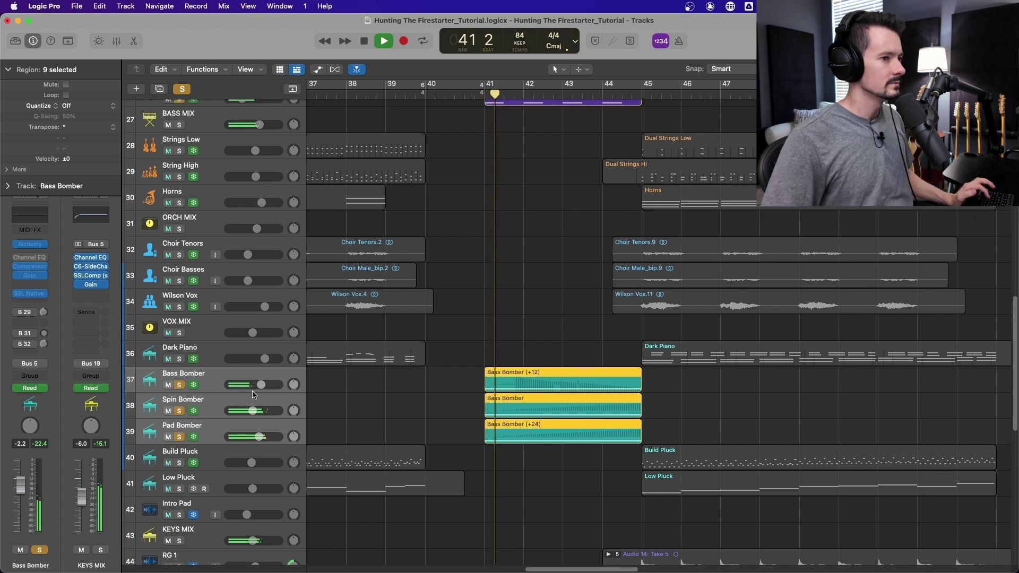
pyautogui.scroll(-15, 546, 400)
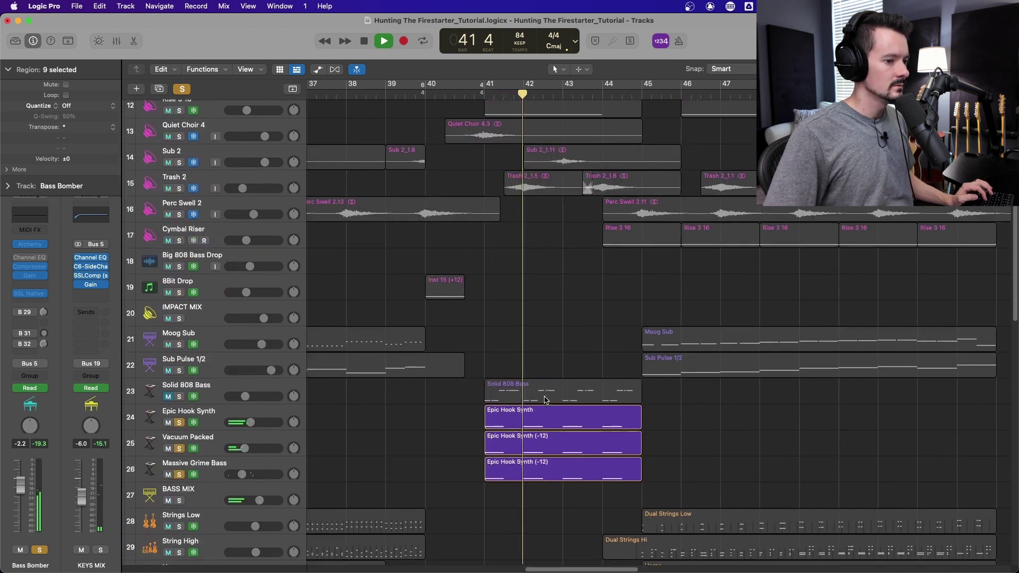
pyautogui.scroll(-3, 551, 404)
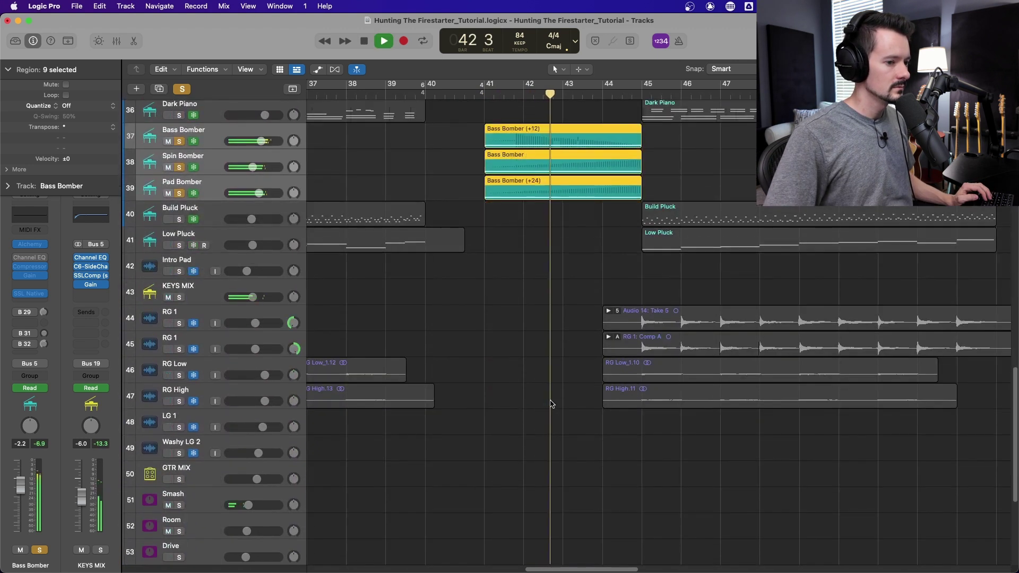
pyautogui.scroll(1, 547, 402)
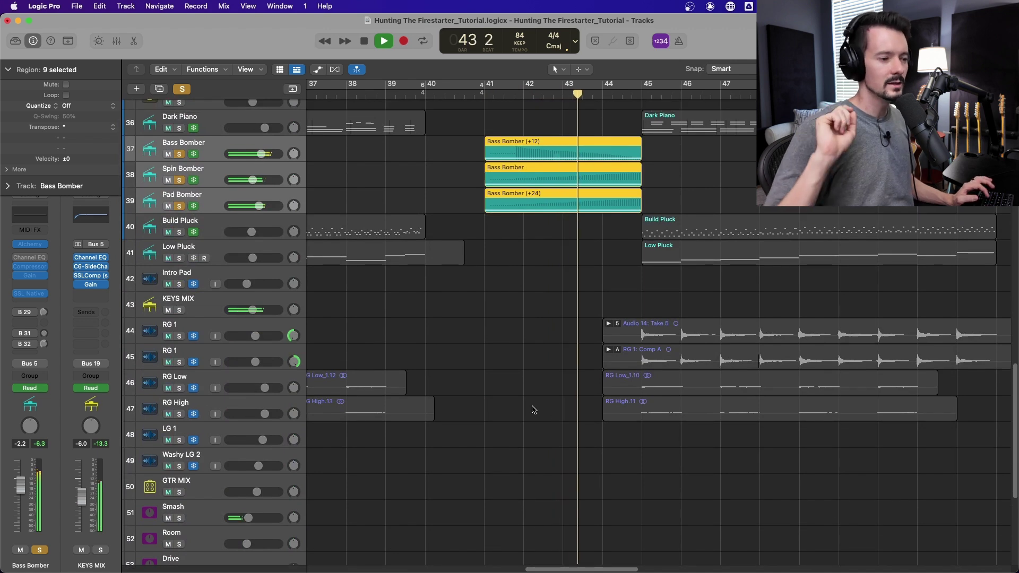
pyautogui.moveTo(552, 570); pyautogui.dragTo(586, 569)
pyautogui.scroll(6, 511, 418)
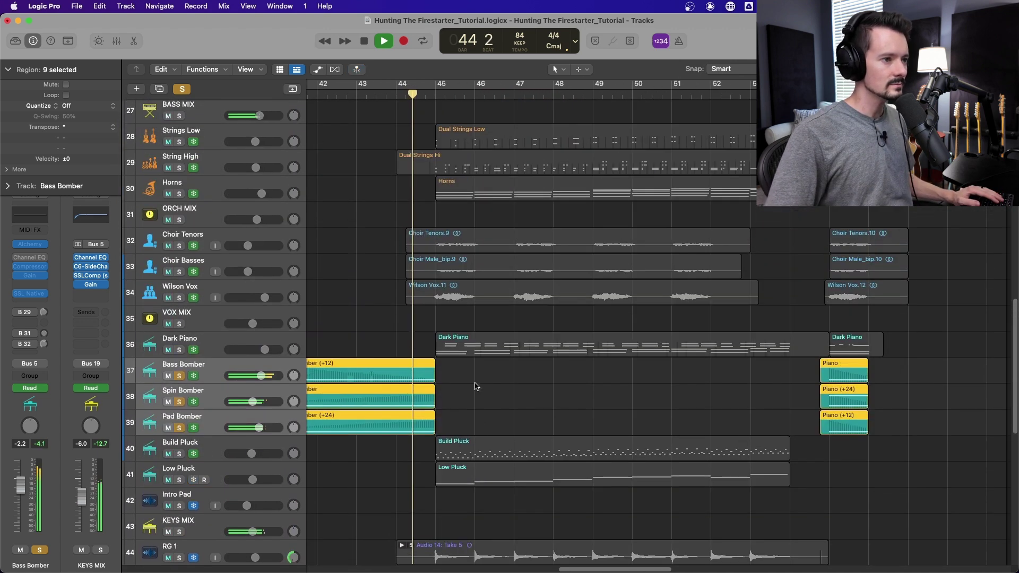
pyautogui.press('space')
# Clear all solos, solo only the Strings Low, String High and Horns tracks and play them from just before bar 45
pyautogui.click(183, 89)
pyautogui.scroll(10, 345, 239)
pyautogui.click(421, 90)
pyautogui.scroll(-4, 318, 352)
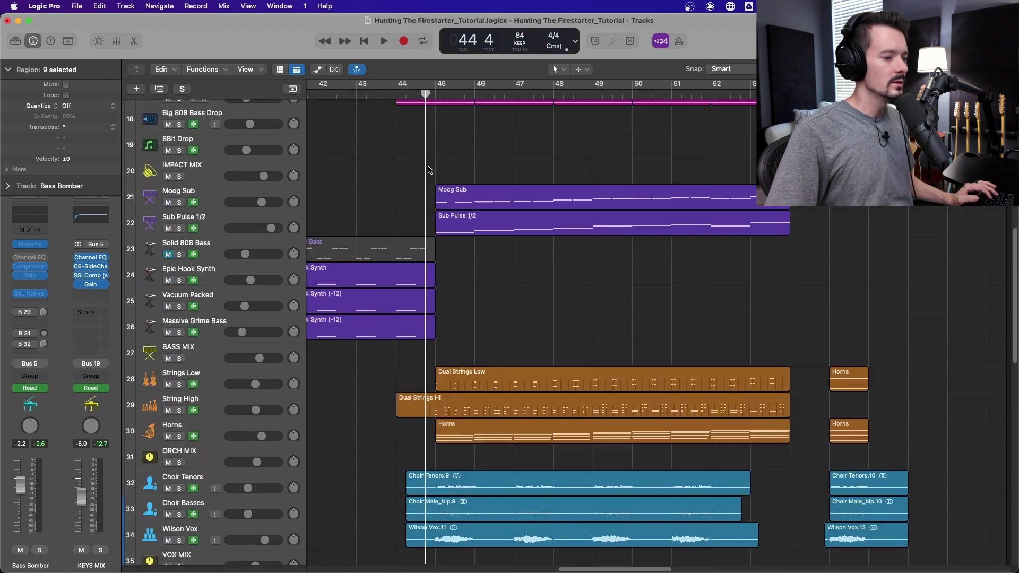
pyautogui.moveTo(175, 333); pyautogui.dragTo(179, 385)
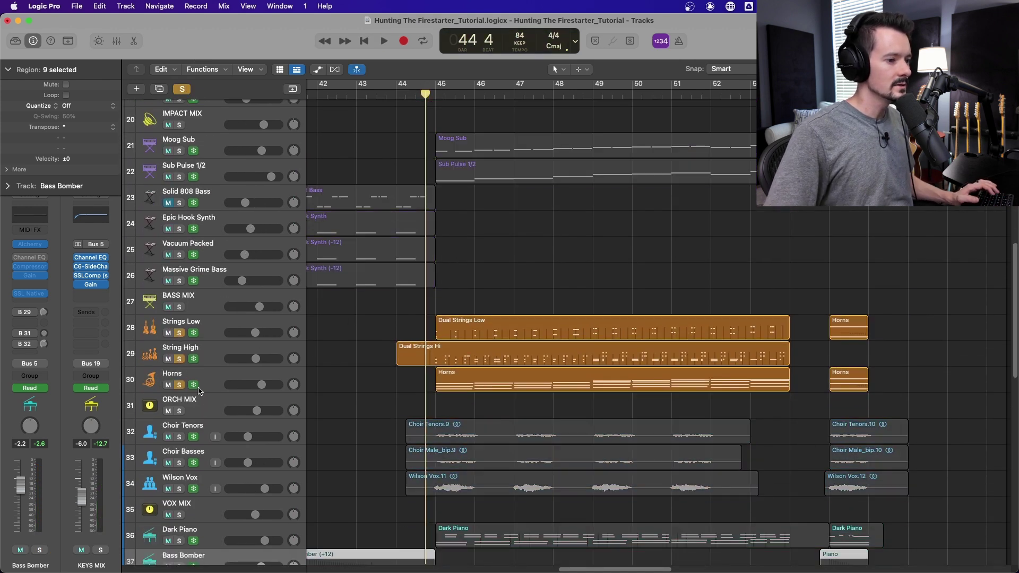
pyautogui.press('space')
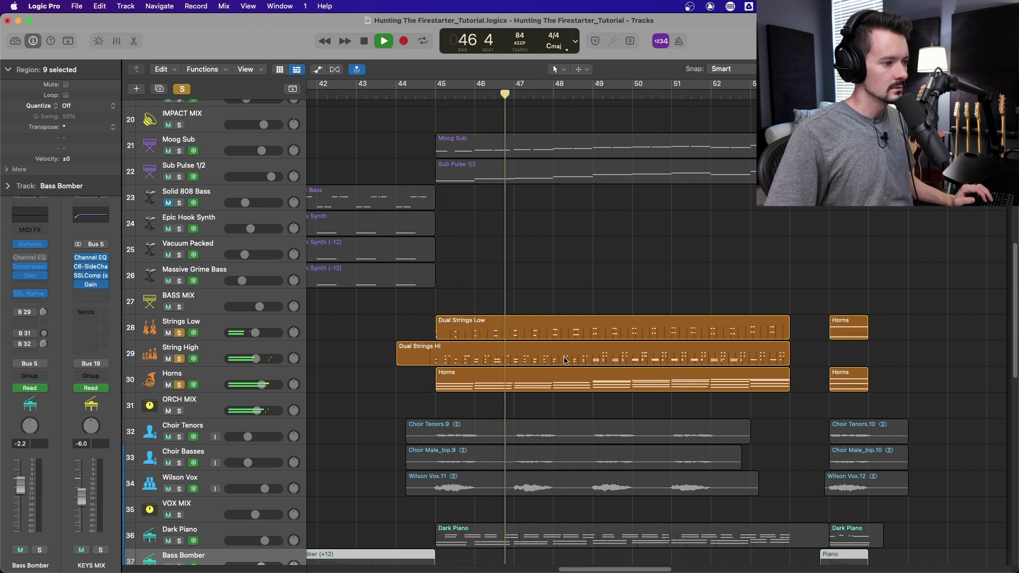
# Unsolo Horns to hear only the two string tracks, and select the String High track
pyautogui.click(179, 385)
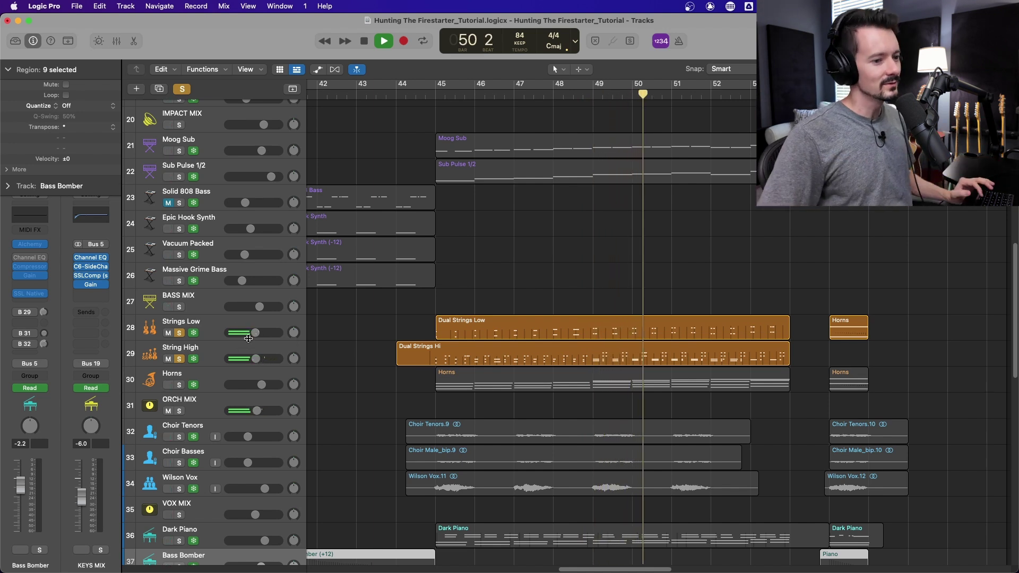
pyautogui.click(223, 348)
pyautogui.press('space')
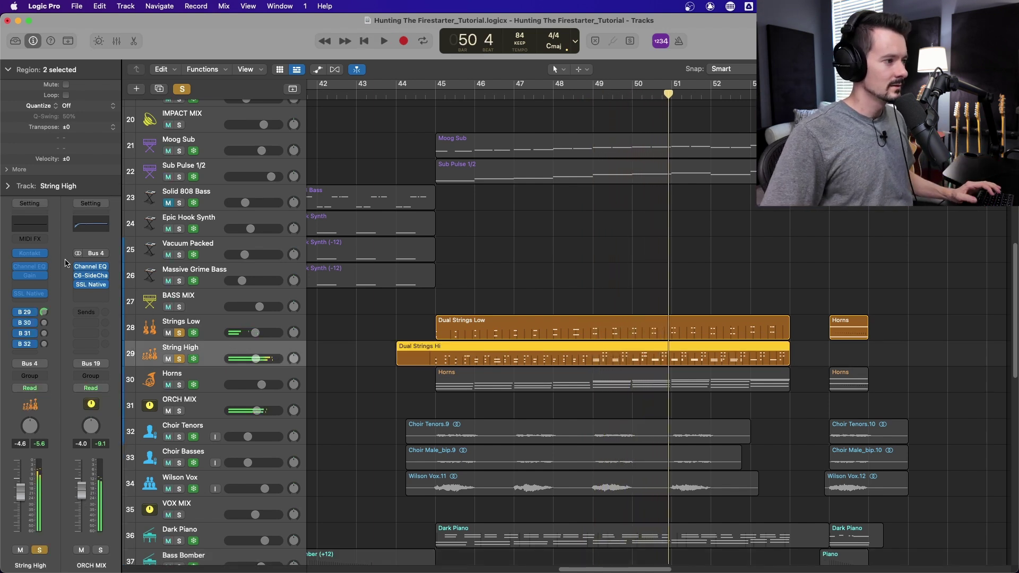
# Examine the String Ensemble and Session Strings Pro 2 instruments in String High's Kontakt plug-in, and close its window
pyautogui.click(30, 254)
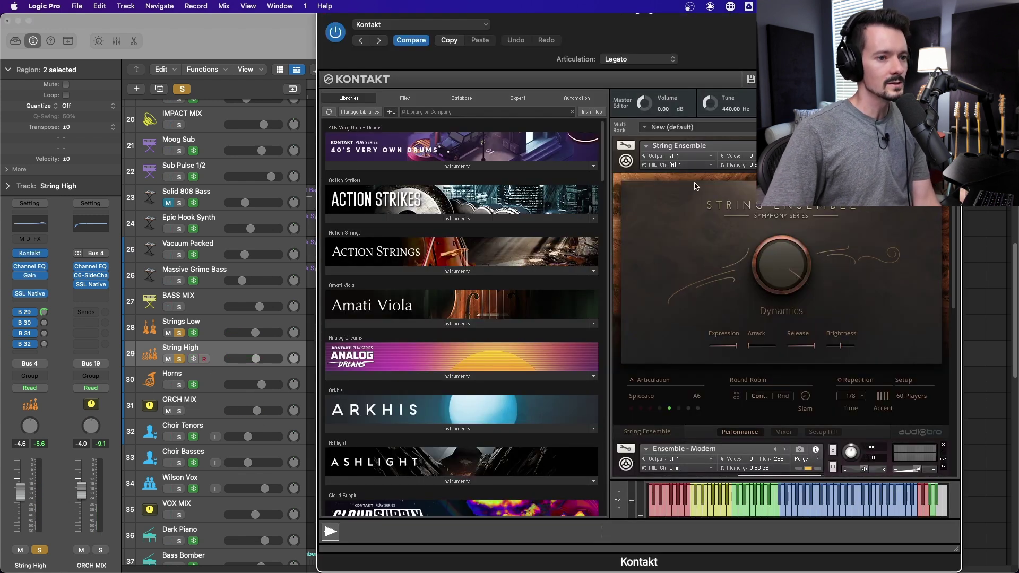
pyautogui.scroll(-5, 920, 222)
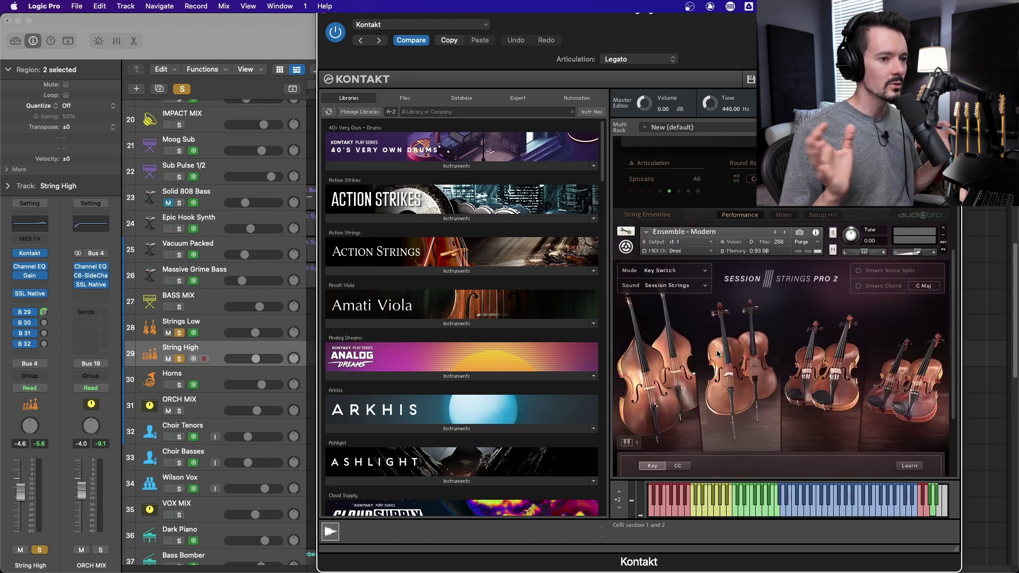
pyautogui.scroll(5, 798, 225)
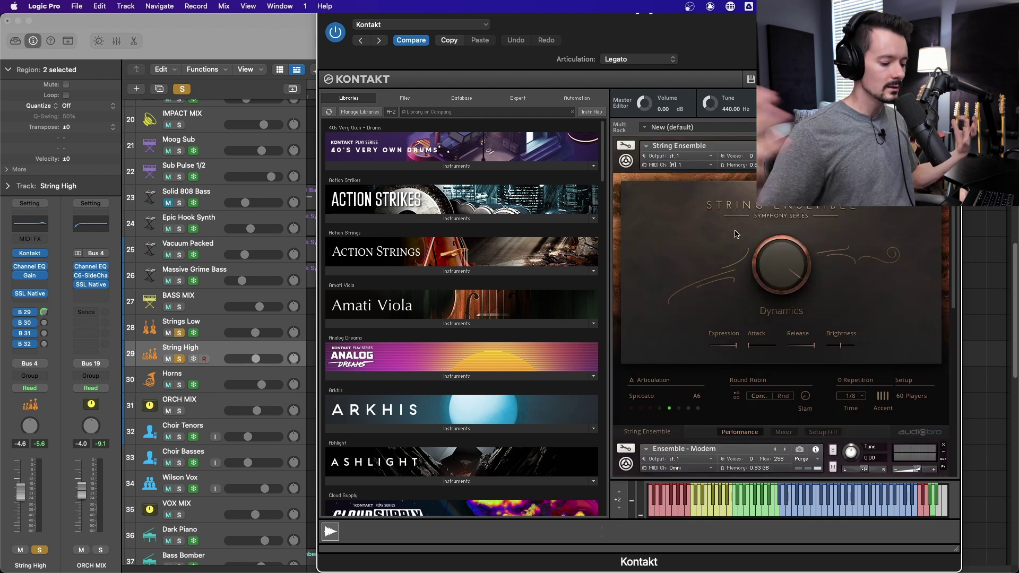
pyautogui.scroll(-5, 736, 234)
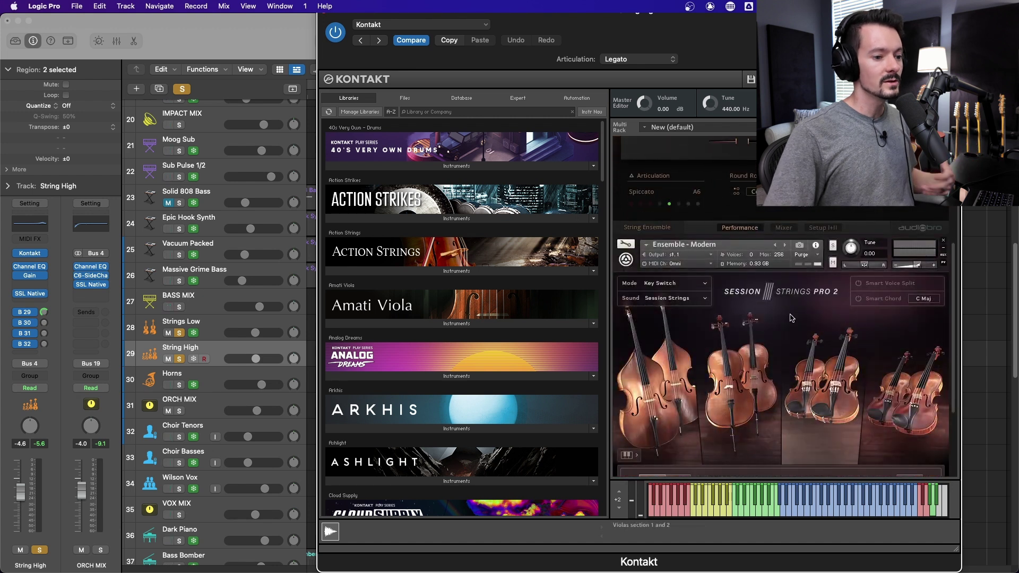
pyautogui.scroll(-2, 816, 275)
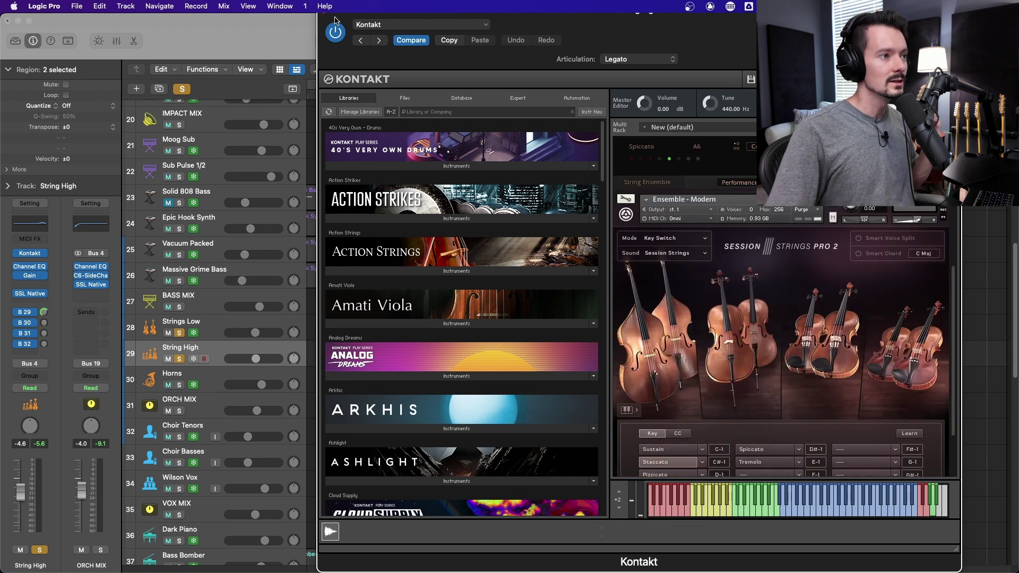
pyautogui.moveTo(334, 20); pyautogui.dragTo(326, 66)
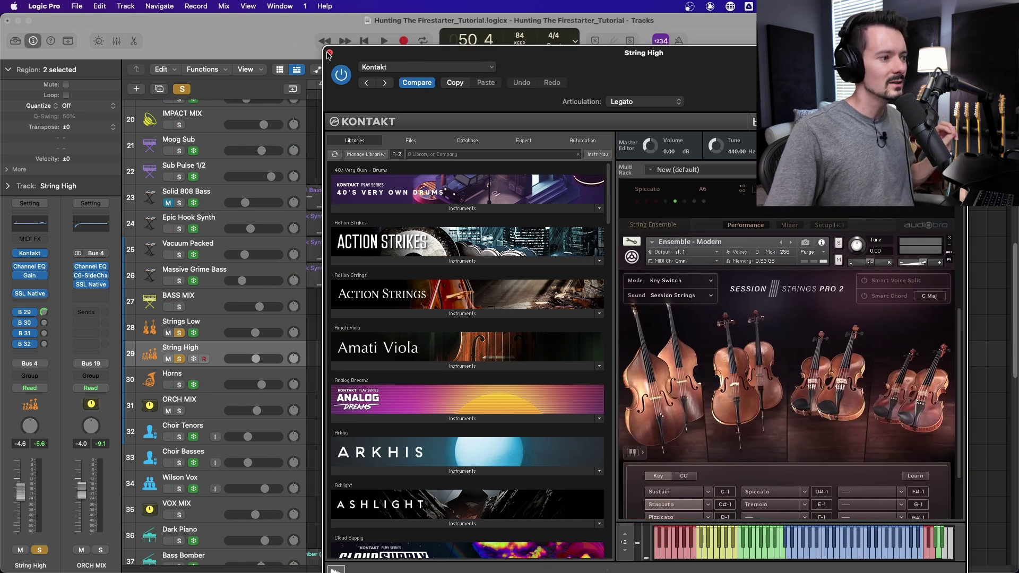
pyautogui.press('super+w')
# Play the Strings Low and String High tracks from bar 45 and briefly view the modulation automation in their regions
pyautogui.scroll(1, 505, 190)
pyautogui.click(438, 90)
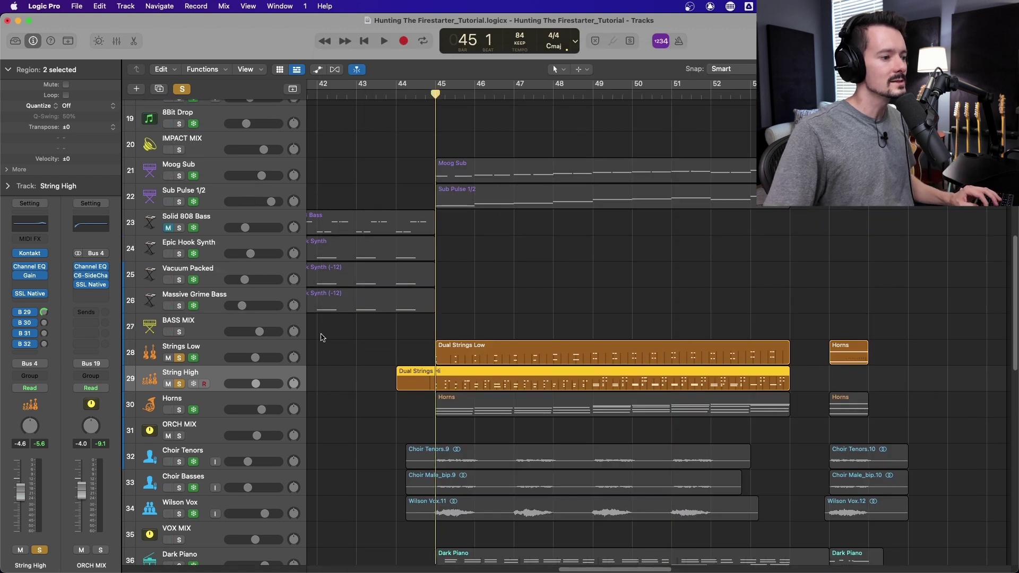
pyautogui.keyDown('shift'); pyautogui.click(178, 356); pyautogui.keyUp('shift')
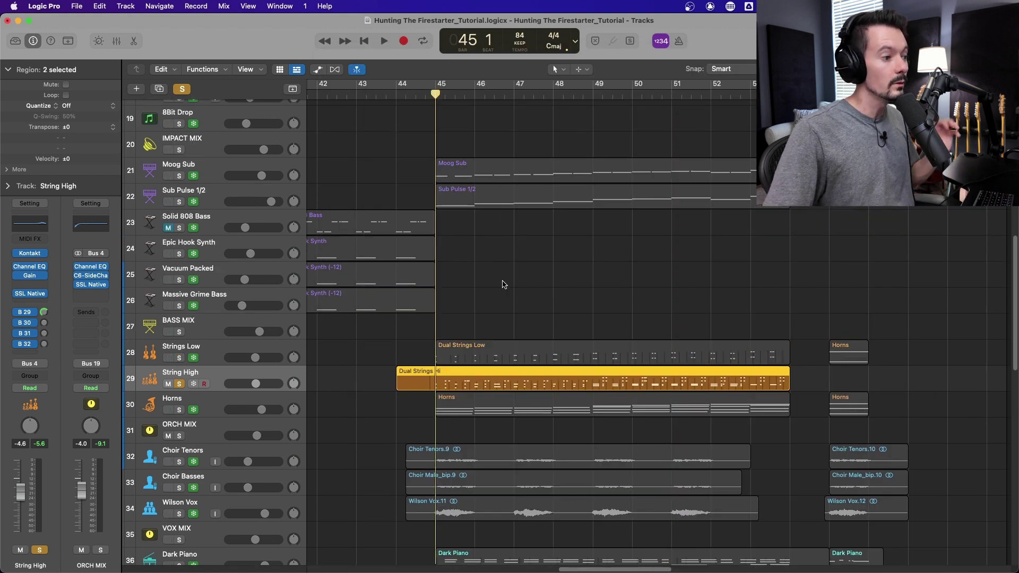
pyautogui.press('space')
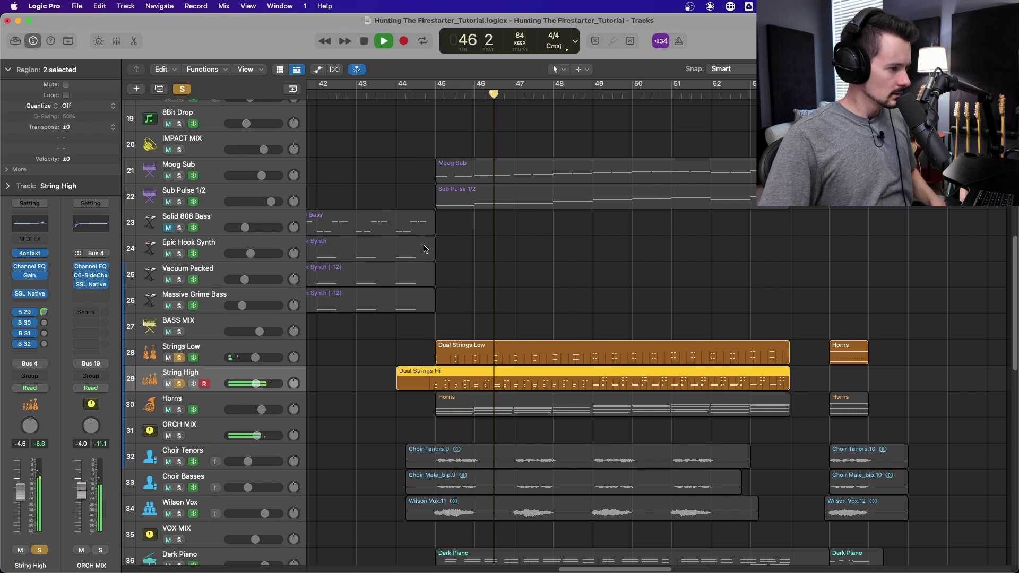
pyautogui.press('a')
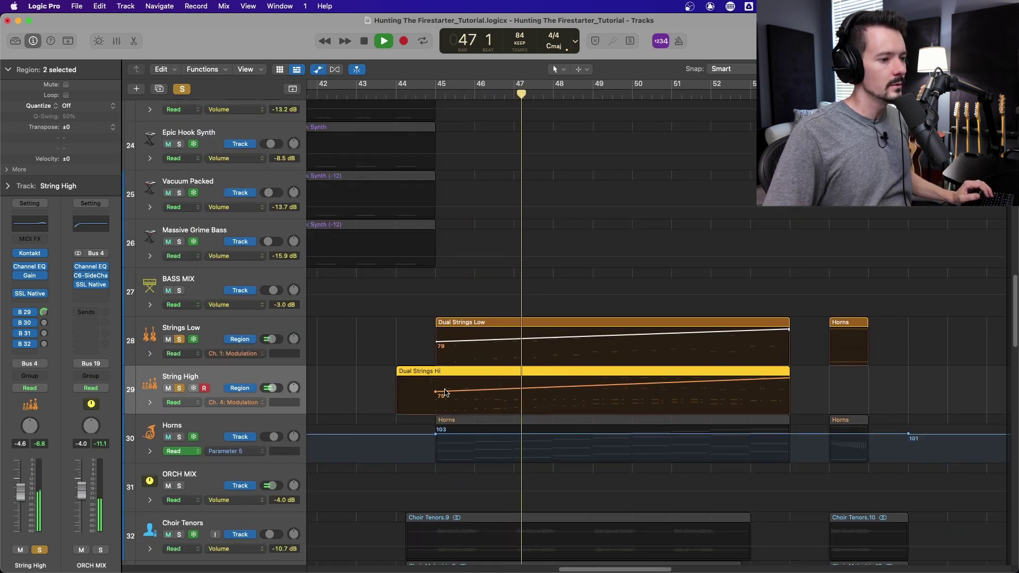
pyautogui.press('a')
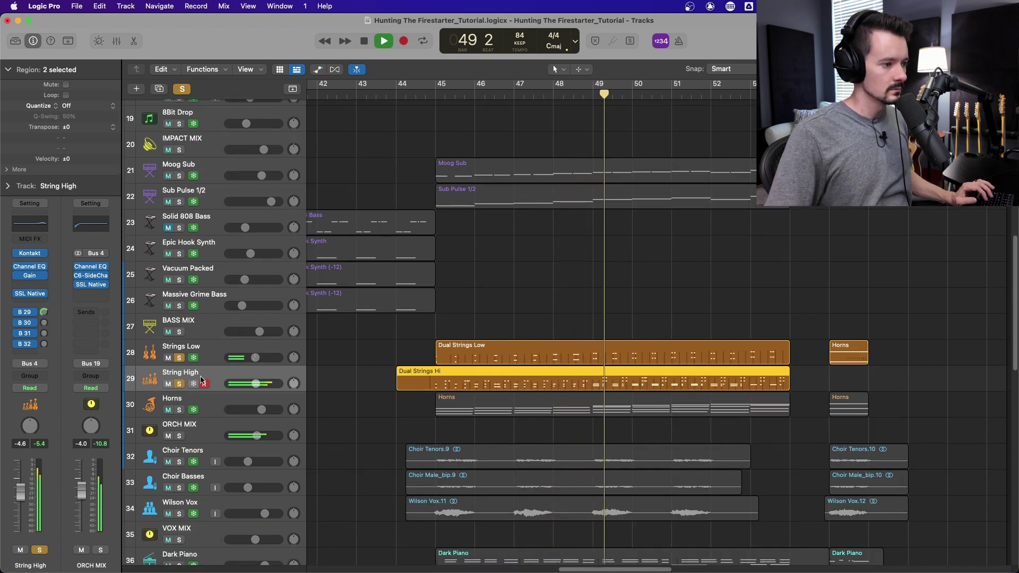
# Toggle the solos of String High and Strings Low during playback to compare the two string parts
pyautogui.click(180, 384)
pyautogui.click(179, 384)
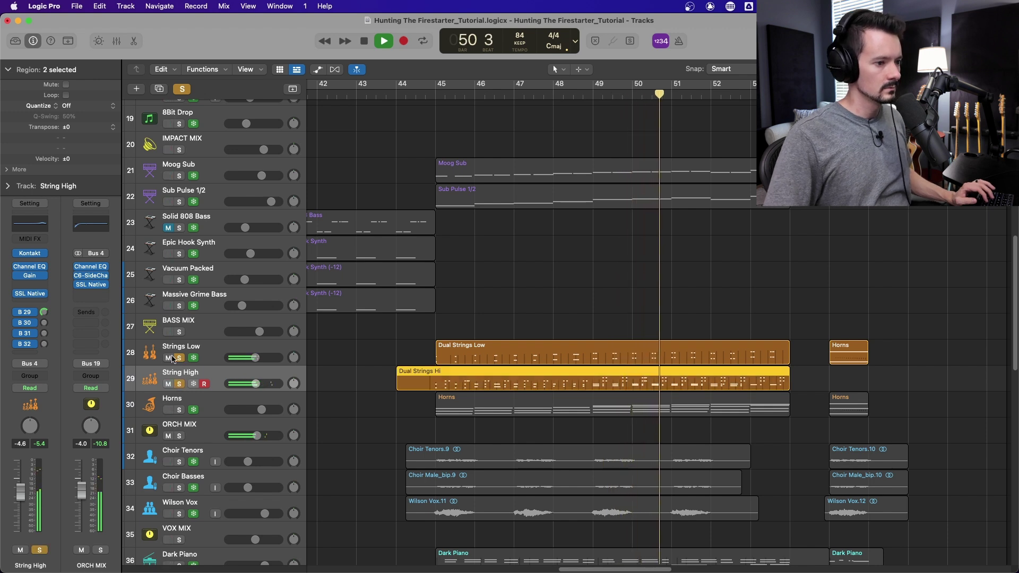
pyautogui.click(180, 358)
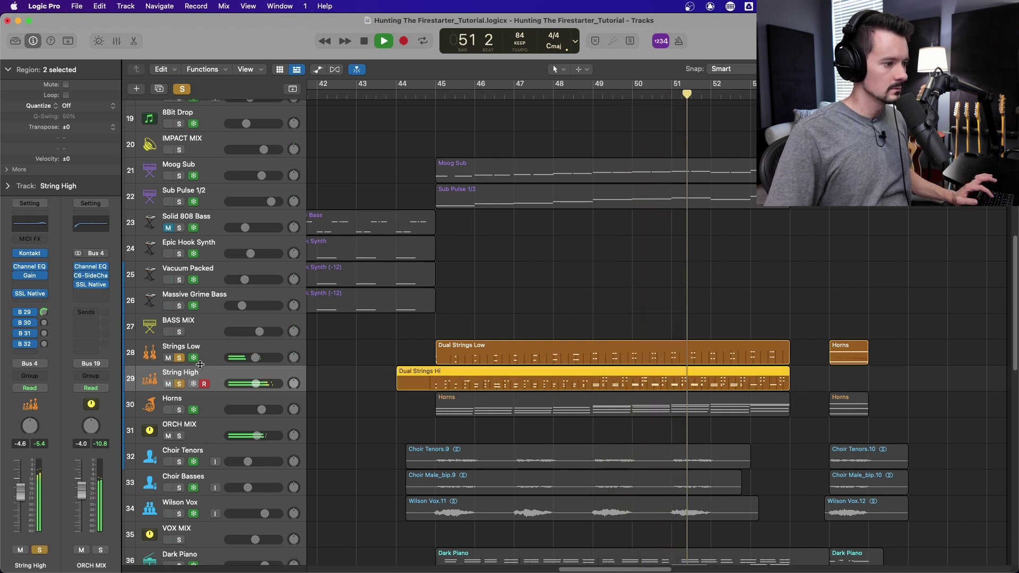
pyautogui.press('space')
# Solo only the Horns track and play it from bar 45 with its region open in the Piano Roll
pyautogui.click(182, 406)
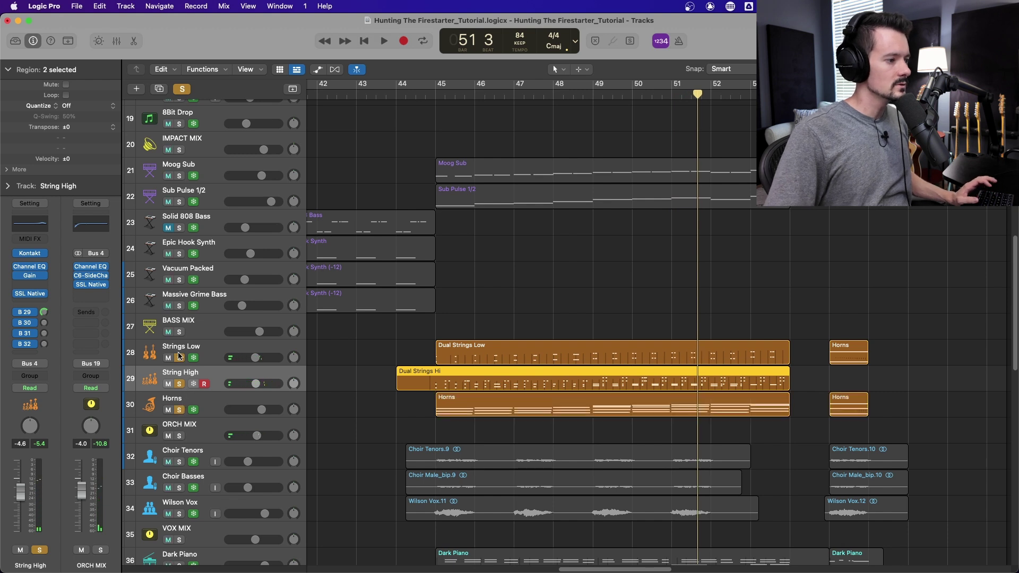
pyautogui.click(180, 357)
pyautogui.click(180, 384)
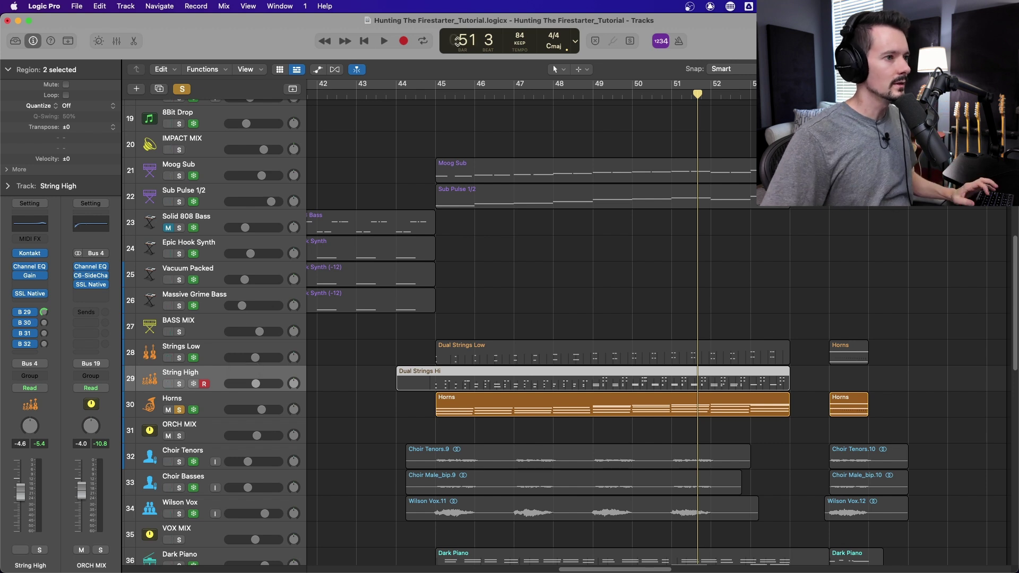
pyautogui.click(436, 92)
pyautogui.press('space')
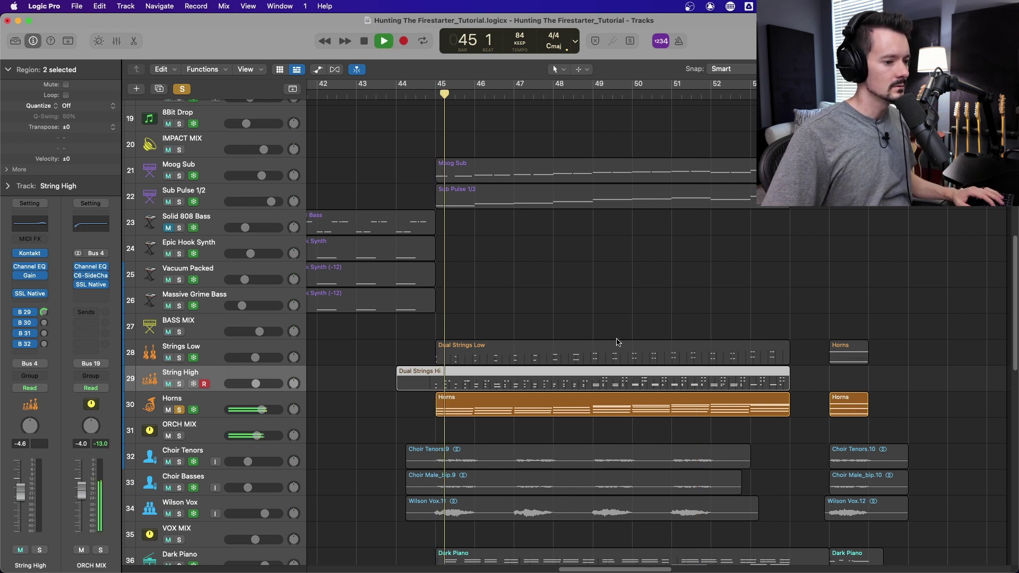
pyautogui.doubleClick(607, 406)
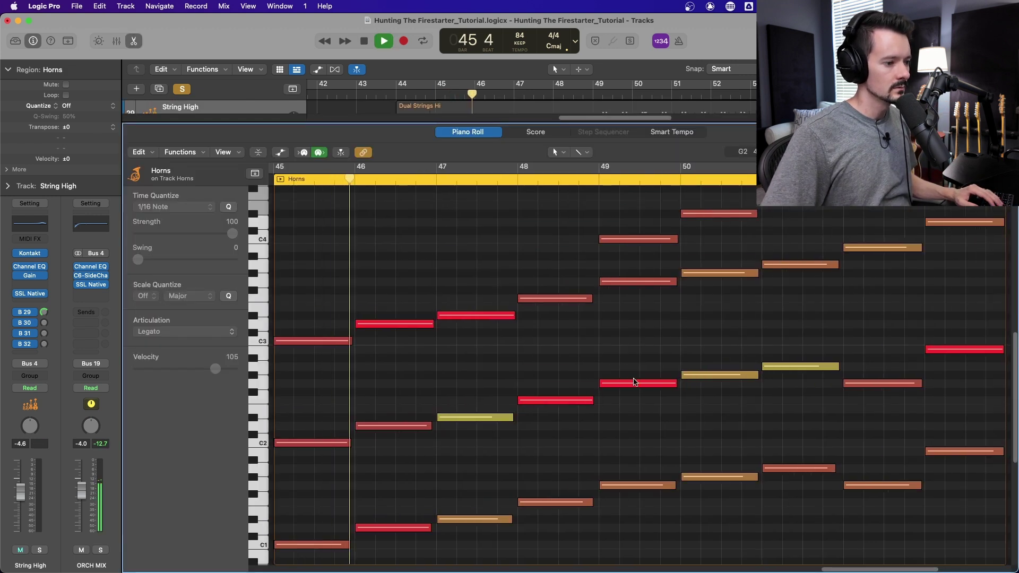
# Follow the Horns notes in the Piano Roll to the end of the region during playback, and stop playback
pyautogui.scroll(2, 629, 377)
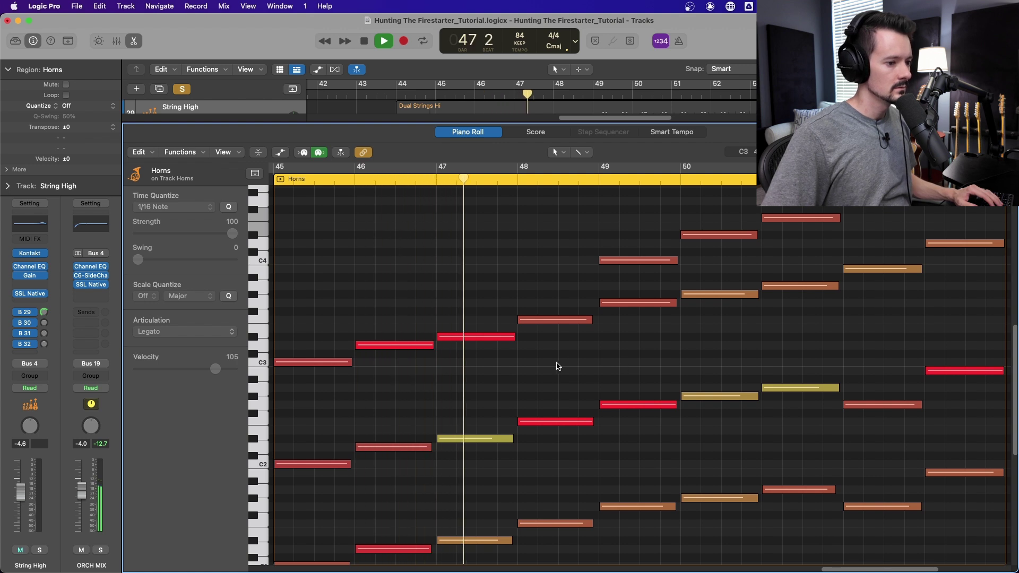
pyautogui.scroll(1, 557, 366)
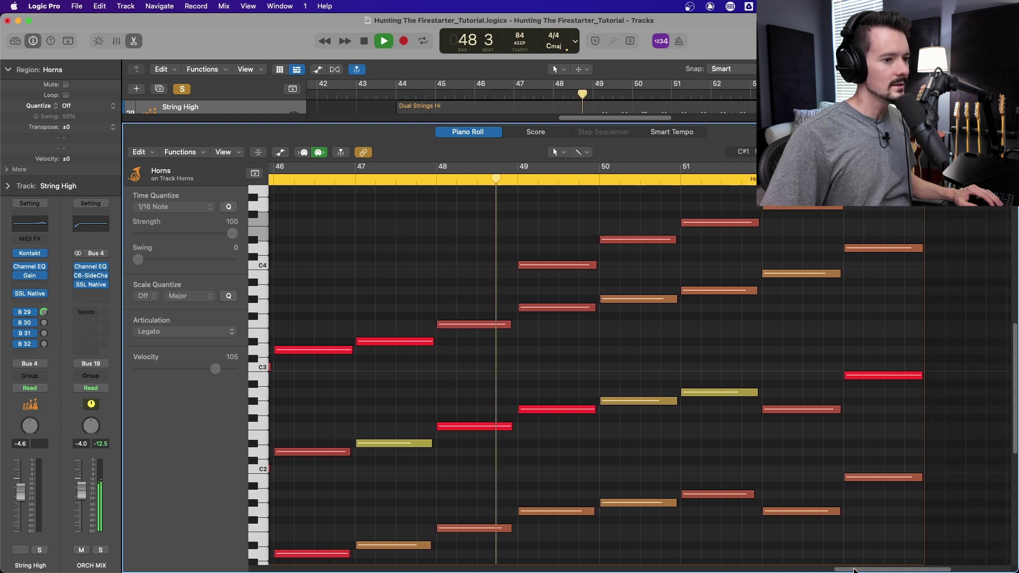
pyautogui.scroll(5, 698, 319)
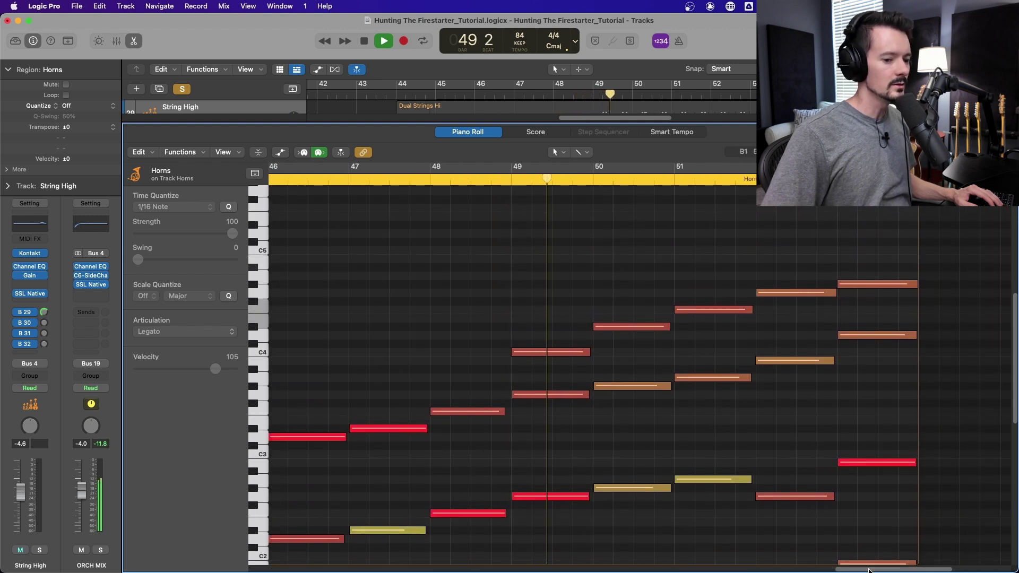
pyautogui.scroll(-4, 798, 428)
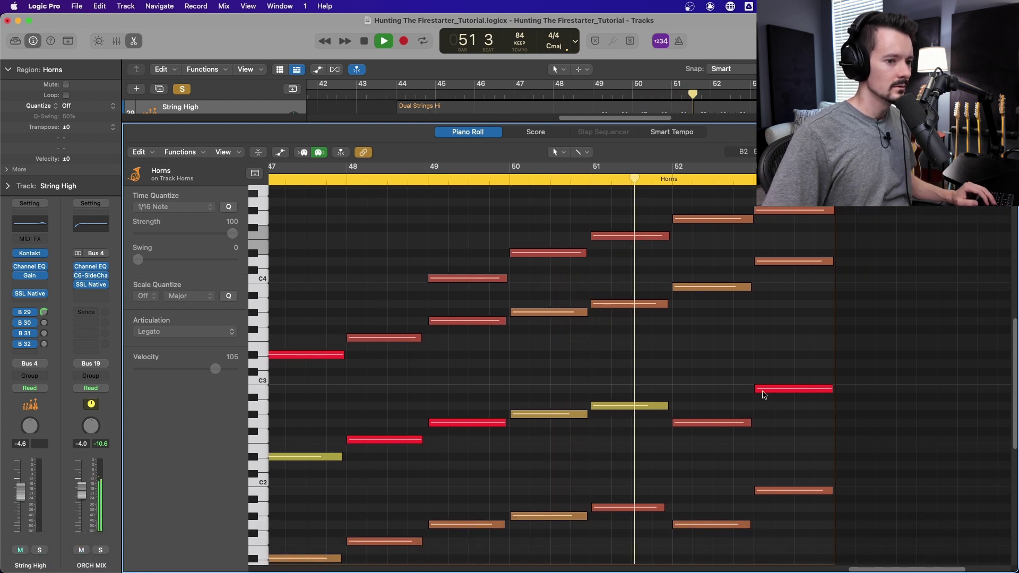
pyautogui.scroll(1, 762, 393)
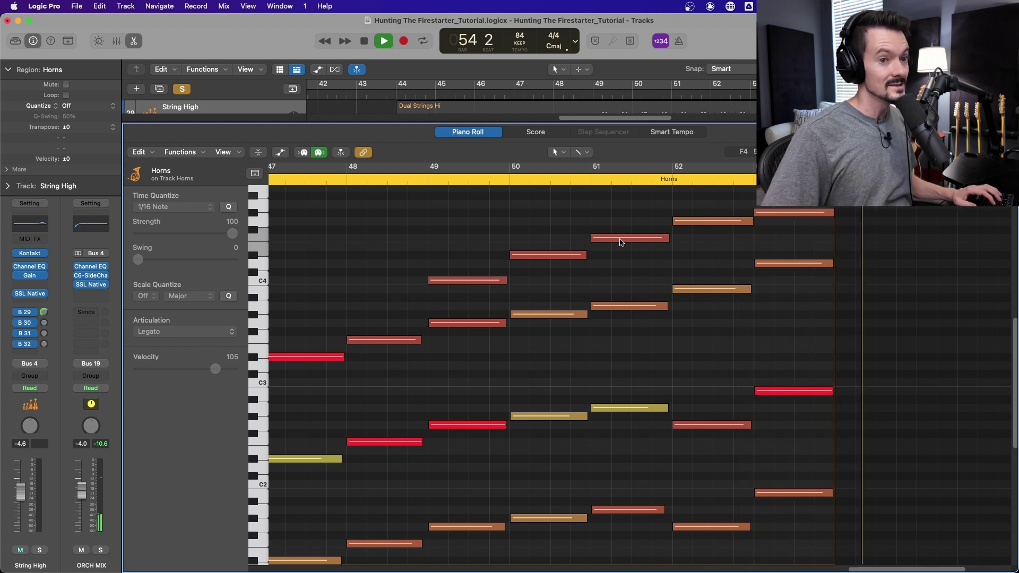
pyautogui.press('space')
# Clear the Horns solo and close the Piano Roll to return to the full track view
pyautogui.click(182, 89)
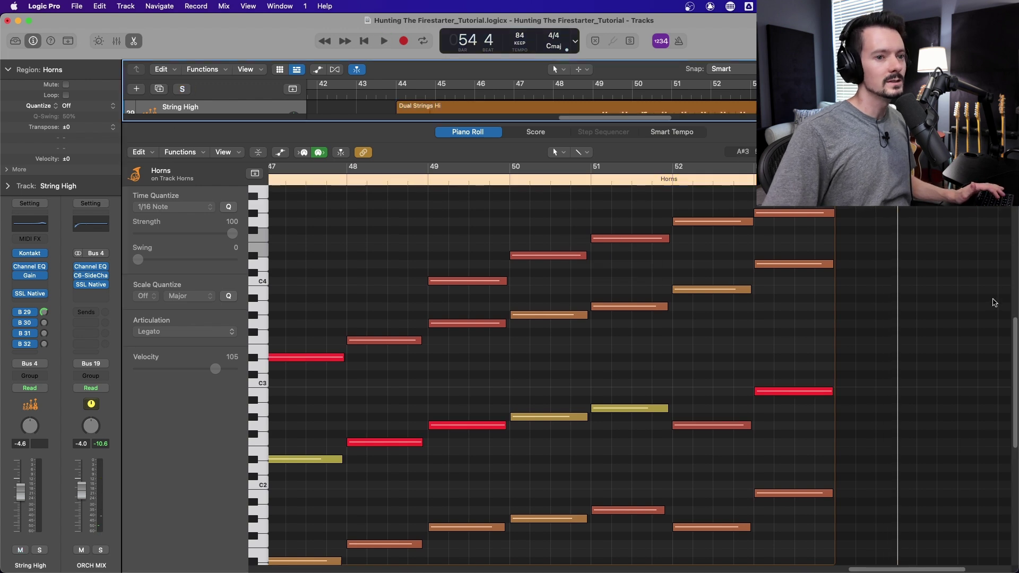
pyautogui.scroll(5, 993, 301)
pyautogui.click(136, 42)
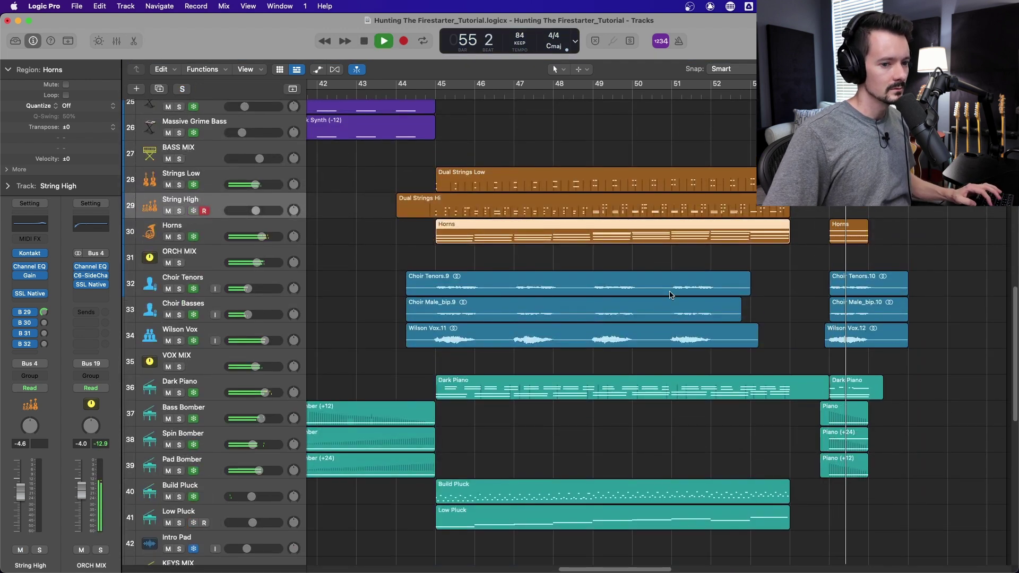
# Solo Dark Piano from bar 45 and toggle the Strings Low and String High solos to compare the parts
pyautogui.click(436, 96)
pyautogui.click(179, 393)
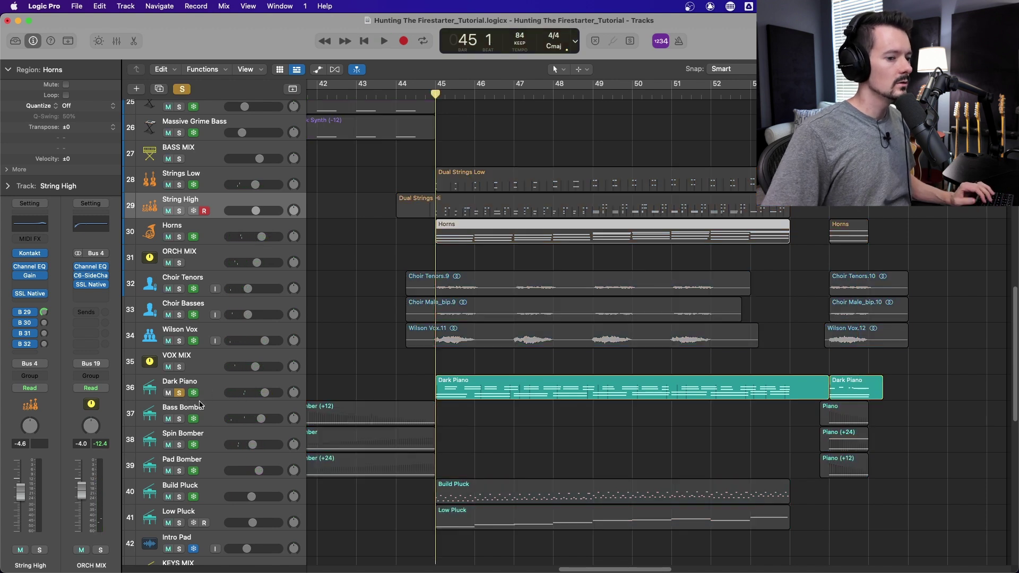
pyautogui.moveTo(183, 186); pyautogui.dragTo(179, 209)
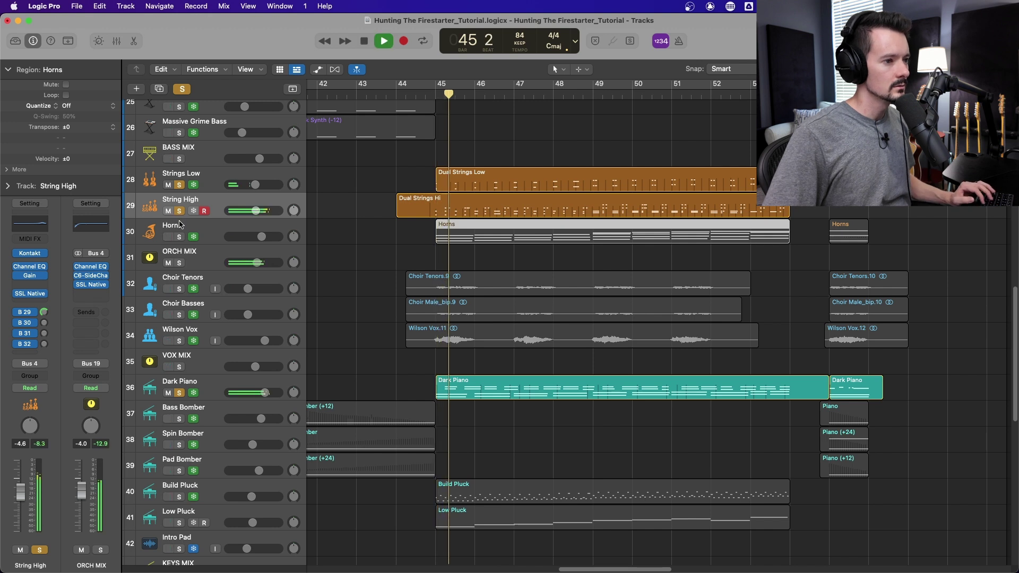
pyautogui.moveTo(180, 185); pyautogui.dragTo(179, 211)
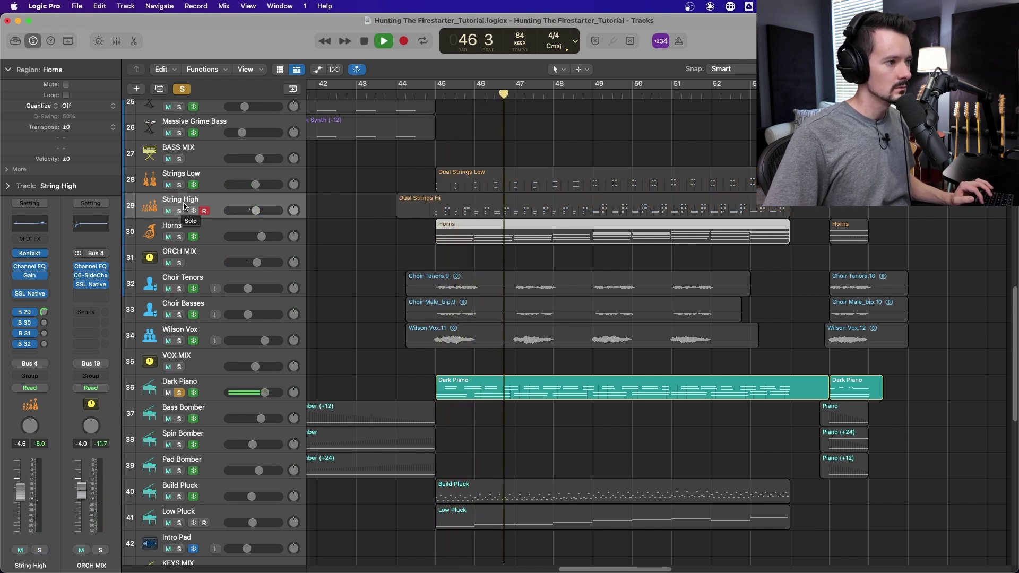
pyautogui.moveTo(181, 187); pyautogui.dragTo(179, 211)
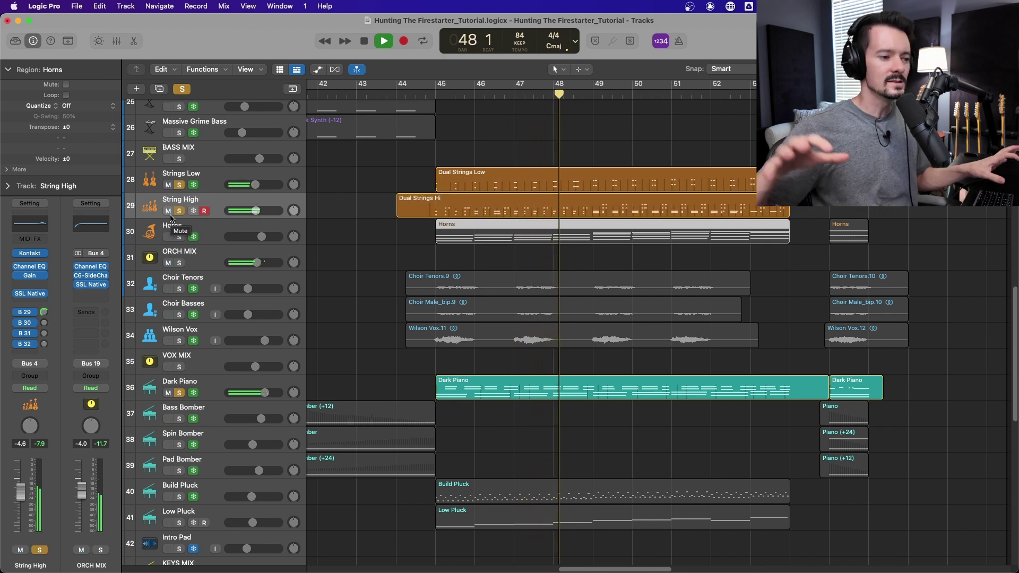
# Replace Dark Piano with Horns and Build Pluck among the soloed string tracks, and play the combination from bar 45
pyautogui.click(179, 393)
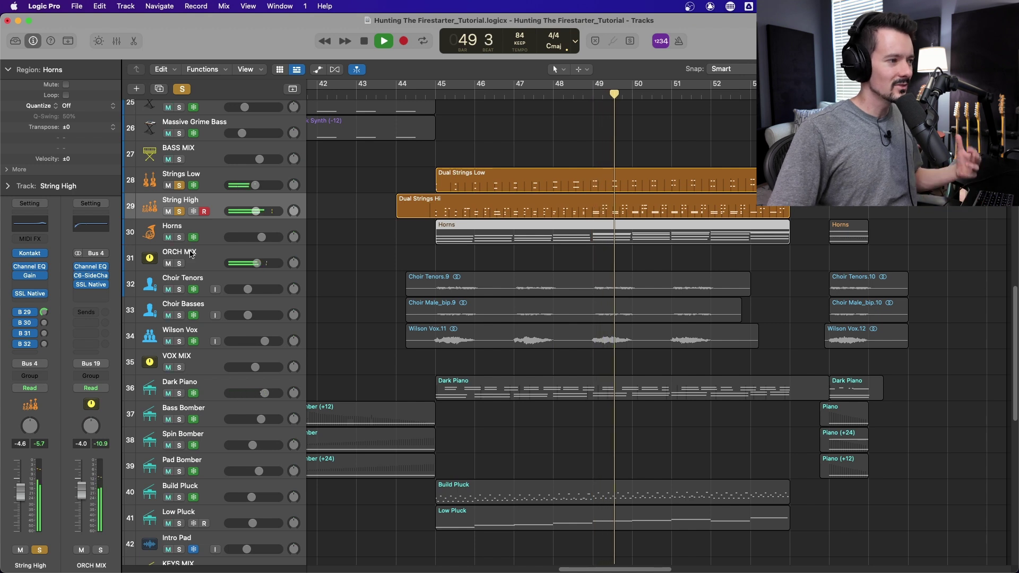
pyautogui.click(179, 237)
pyautogui.click(179, 393)
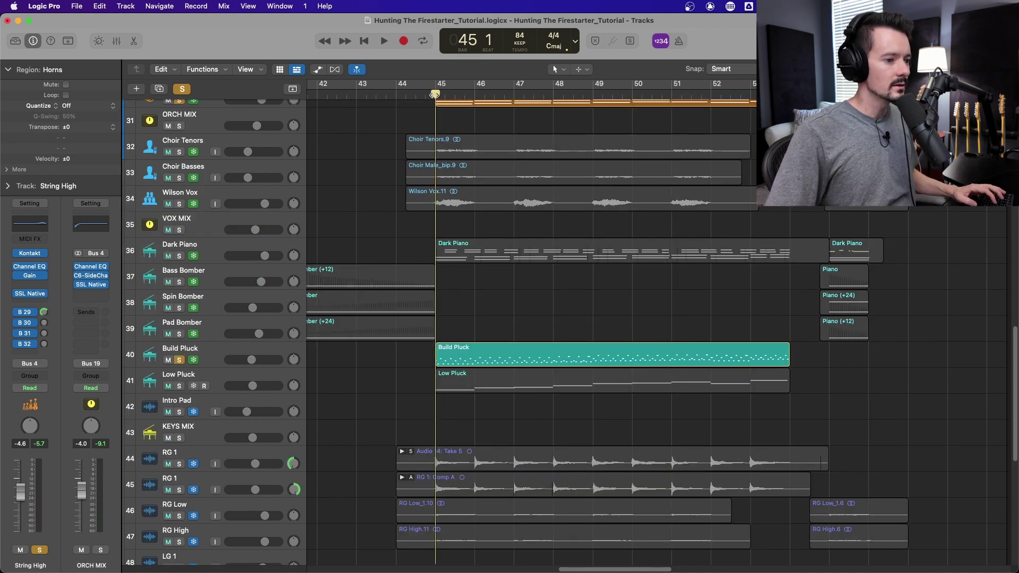
pyautogui.press('space')
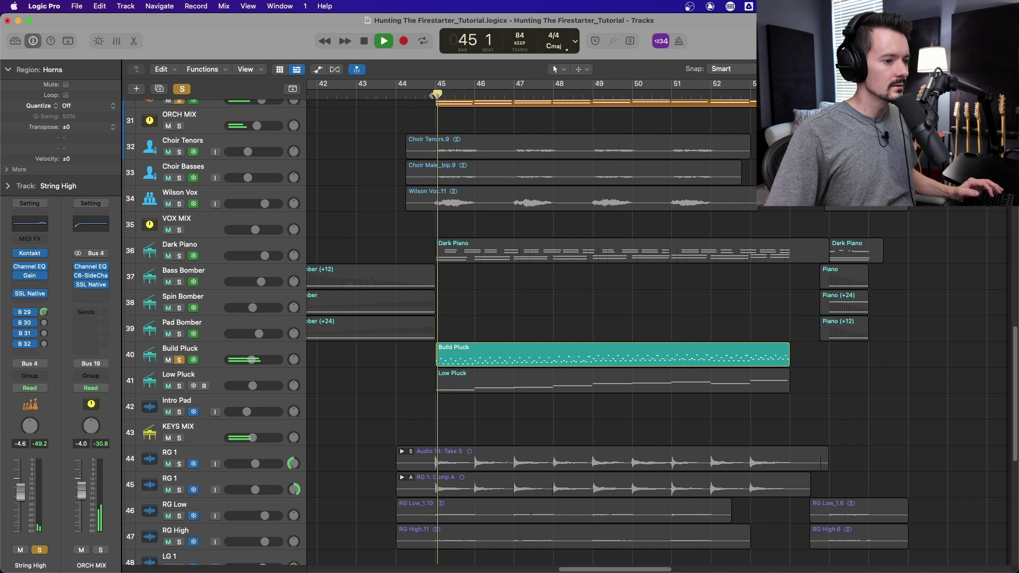
pyautogui.click(285, 362)
pyautogui.click(184, 361)
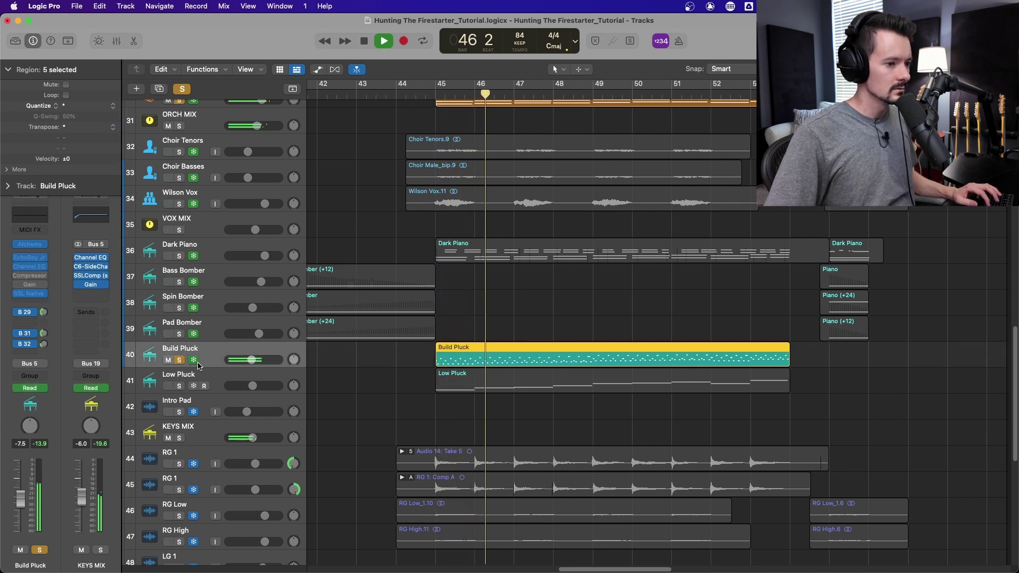
pyautogui.scroll(1, 184, 382)
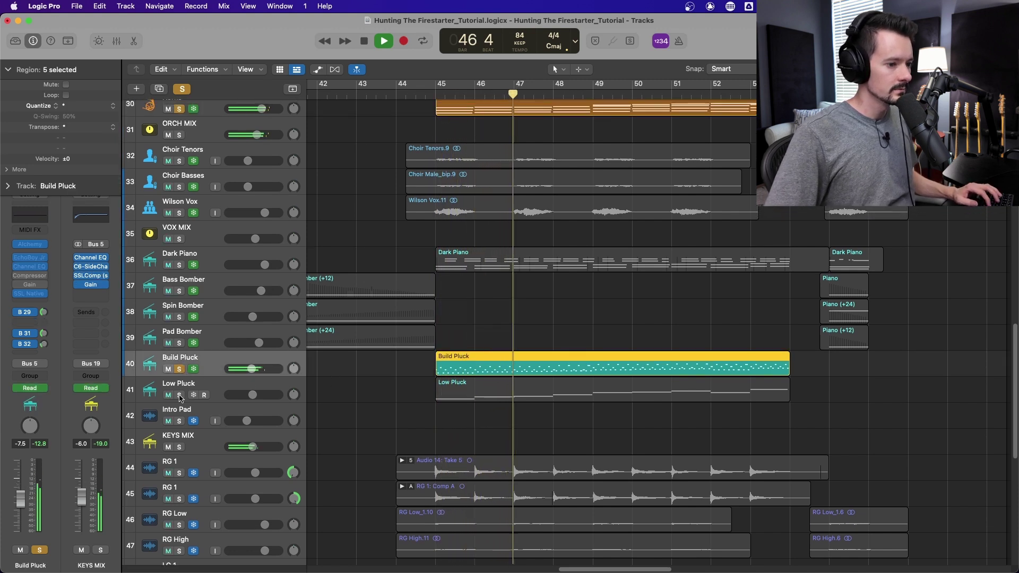
pyautogui.press('space')
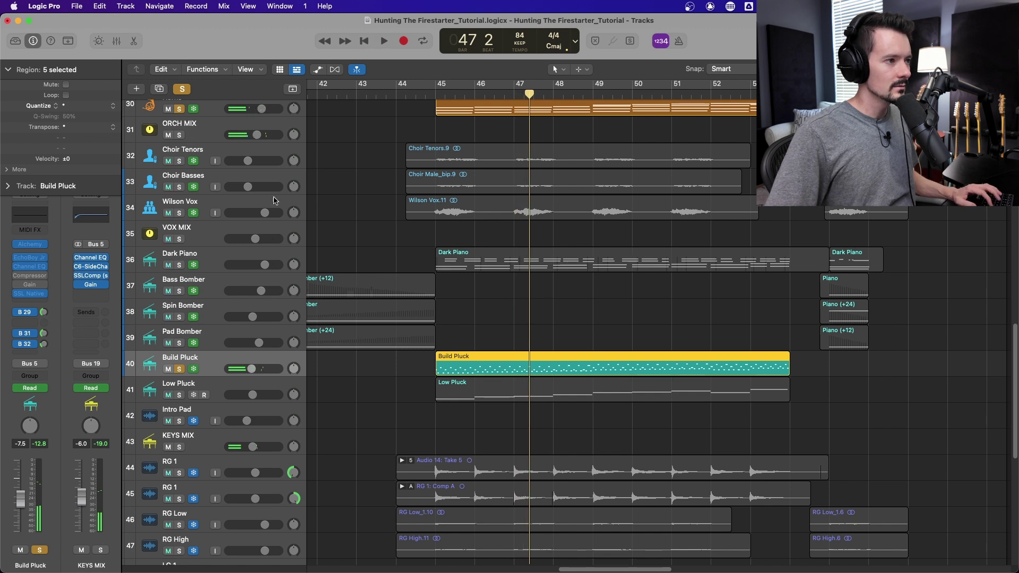
# Solo only Build Pluck, play it from bar 45, and add Low Pluck to the solo
pyautogui.click(184, 88)
pyautogui.click(177, 371)
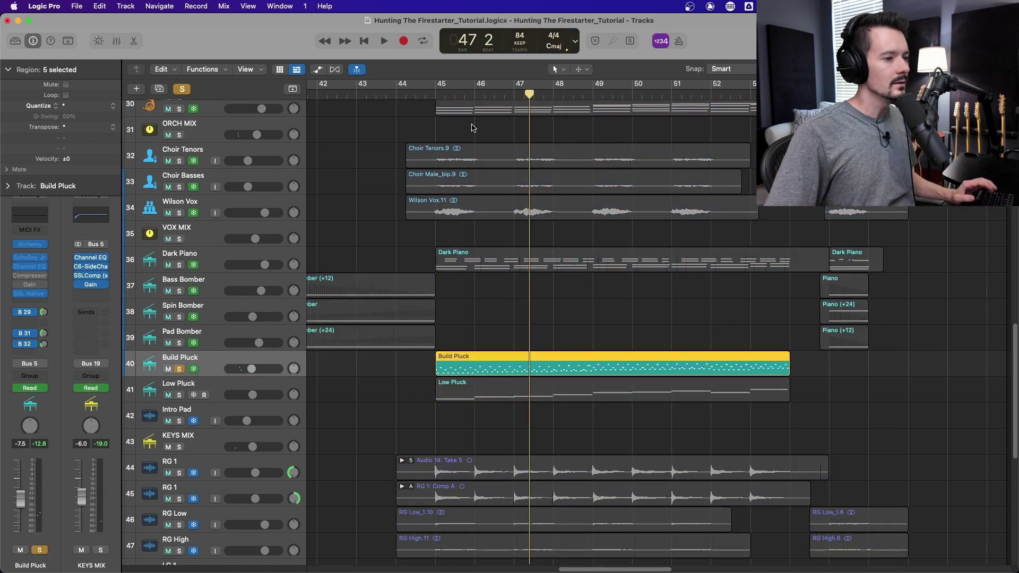
pyautogui.press('space')
pyautogui.scroll(1, 508, 160)
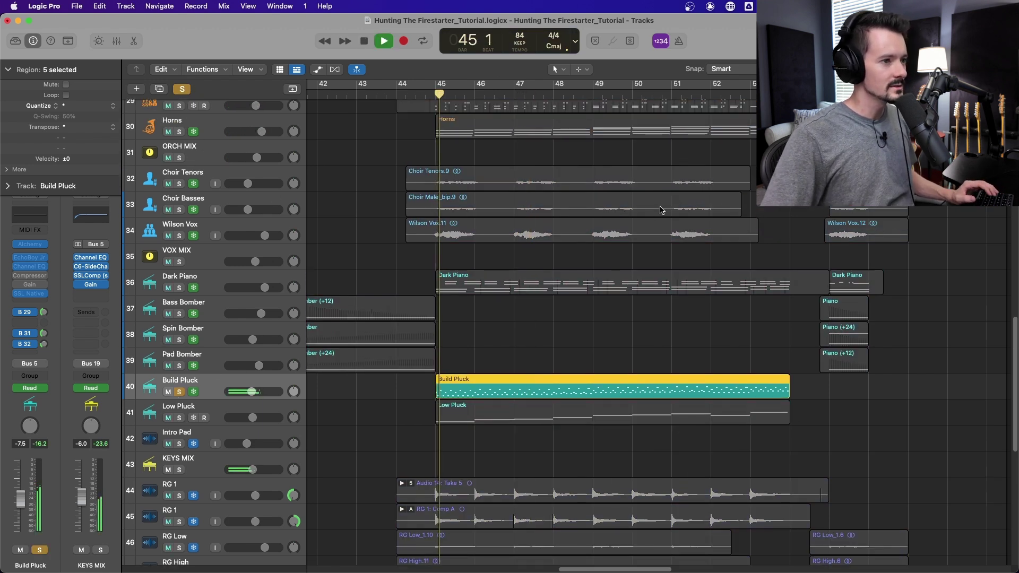
pyautogui.click(179, 418)
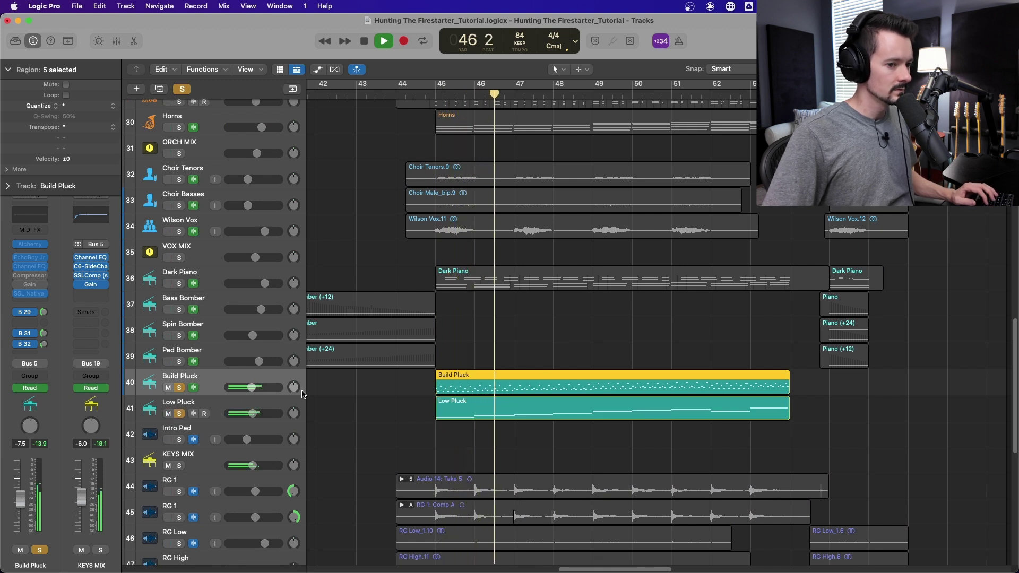
# Add Dark Piano to the soloed Build Pluck and Low Pluck tracks during playback
pyautogui.scroll(-1, 144, 425)
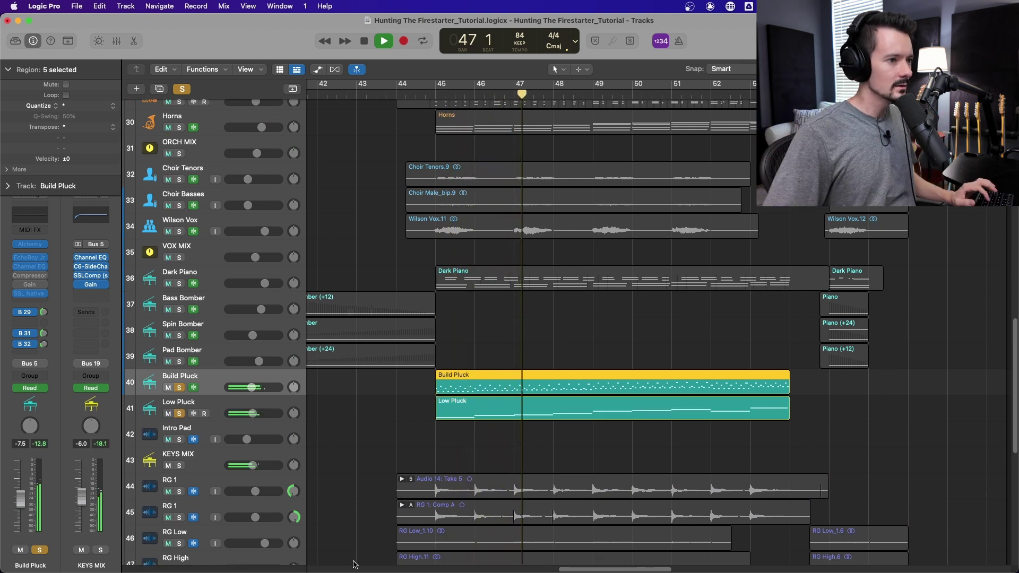
pyautogui.scroll(1, 352, 558)
pyautogui.scroll(1, 352, 560)
pyautogui.click(681, 331)
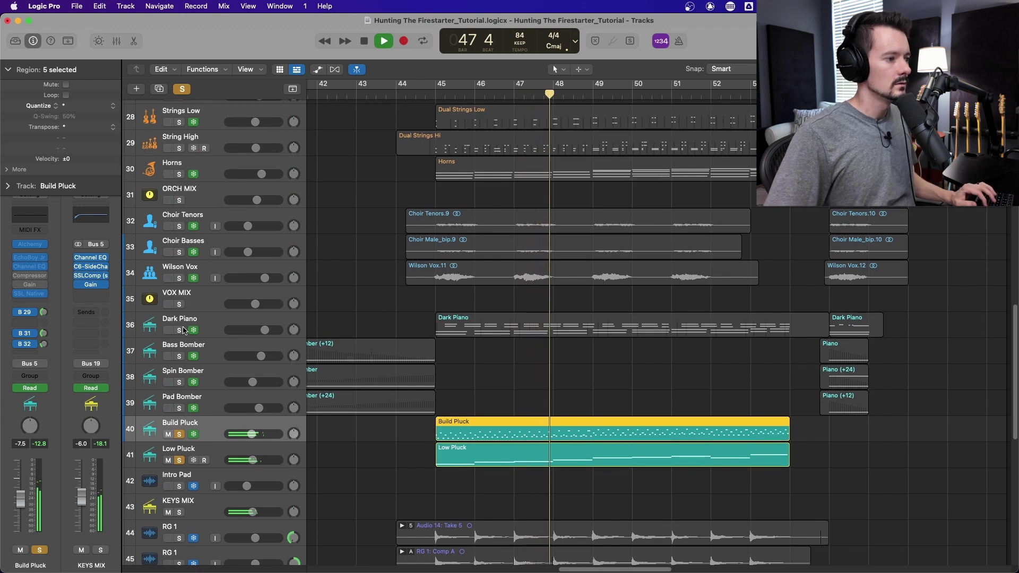
pyautogui.scroll(-6, 680, 334)
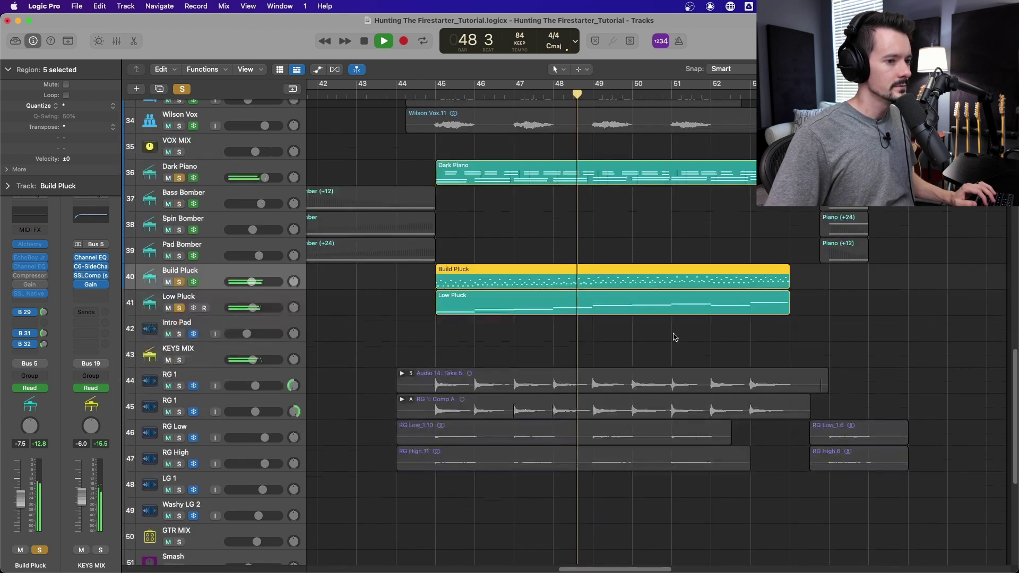
pyautogui.scroll(1, 676, 329)
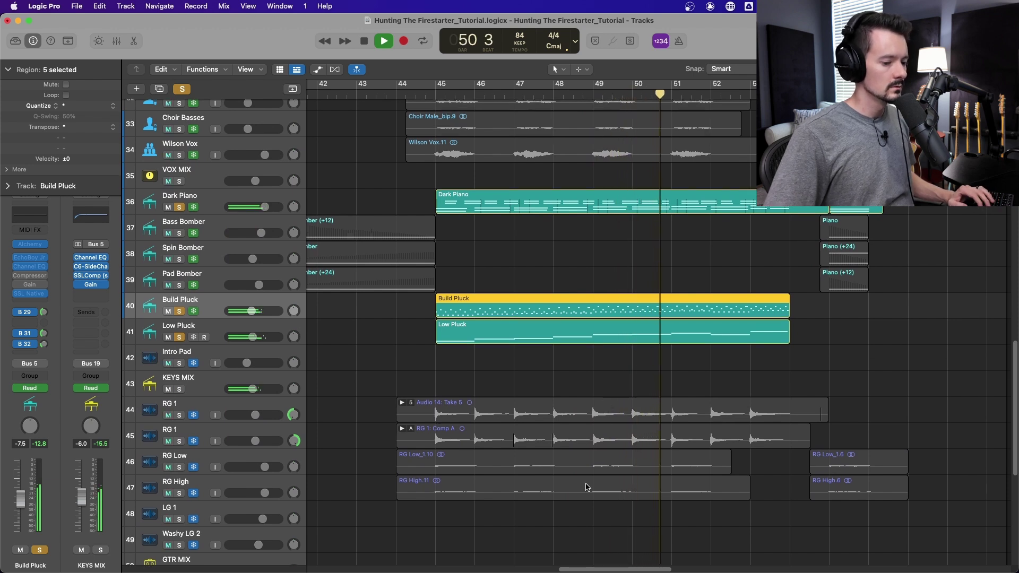
# Solo the guitar tracks, narrow the solo to the two RG 1 tracks, and play them from the end of bar 44
pyautogui.moveTo(601, 571)
pyautogui.mouseDown()
pyautogui.moveTo(623, 571)
pyautogui.moveTo(609, 570)
pyautogui.mouseUp()
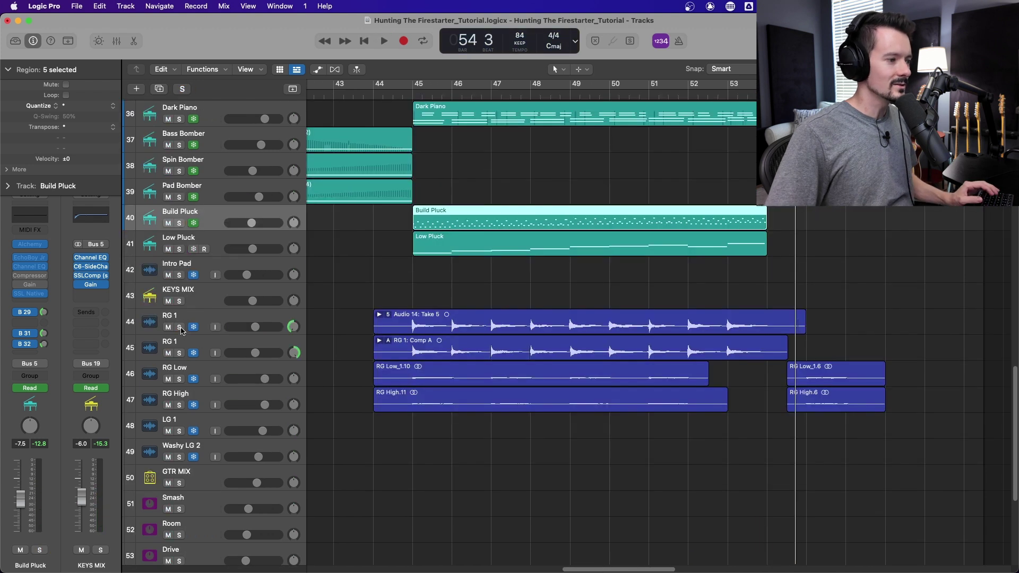
pyautogui.moveTo(181, 330); pyautogui.dragTo(177, 447)
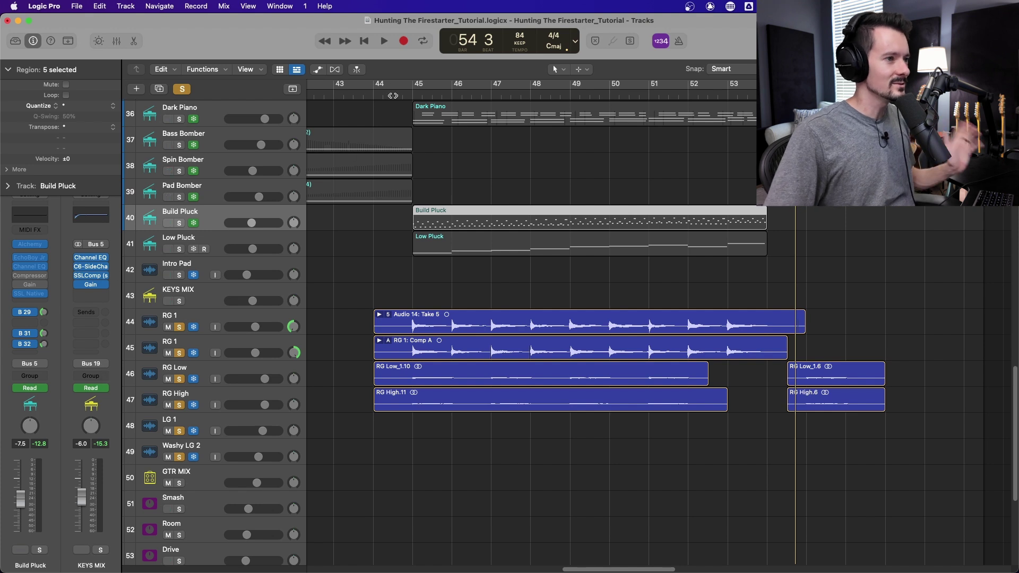
pyautogui.press('space')
pyautogui.moveTo(182, 381); pyautogui.dragTo(176, 449)
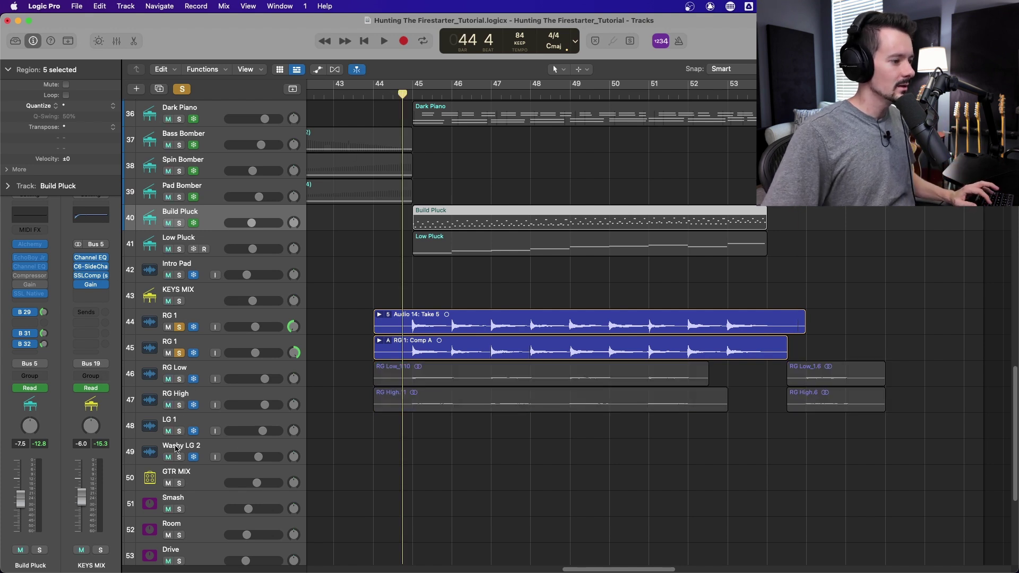
pyautogui.press('space')
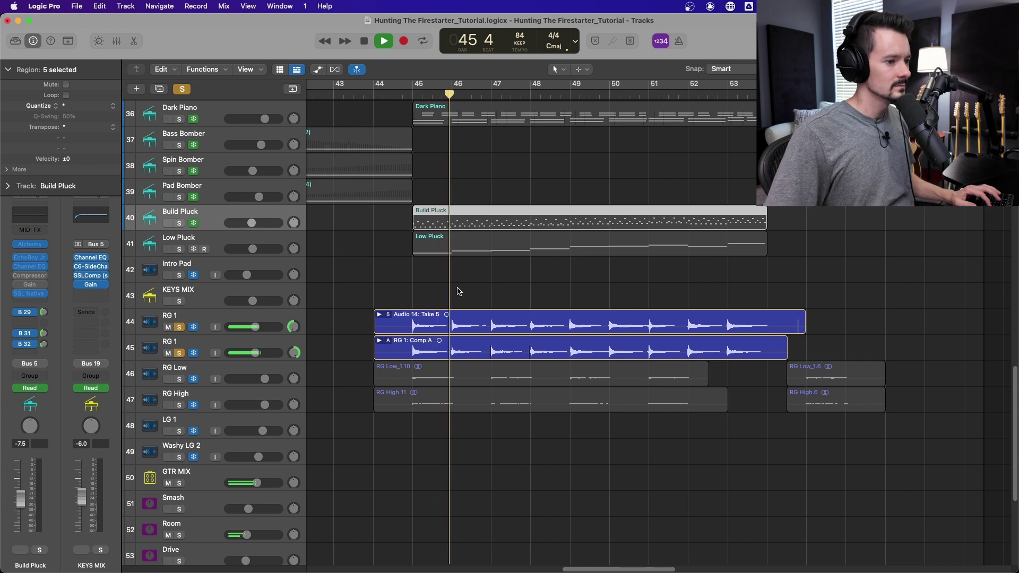
# Toggle the Horns solo during playback to compare the horns with the two RG 1 guitars
pyautogui.scroll(7, 526, 287)
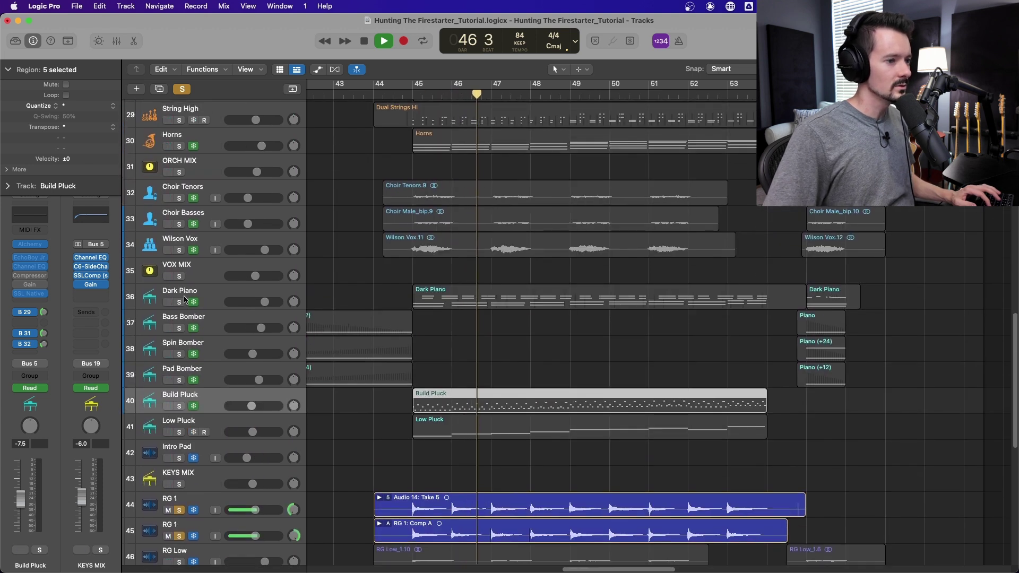
pyautogui.scroll(4, 193, 297)
pyautogui.click(179, 240)
pyautogui.scroll(-2, 194, 243)
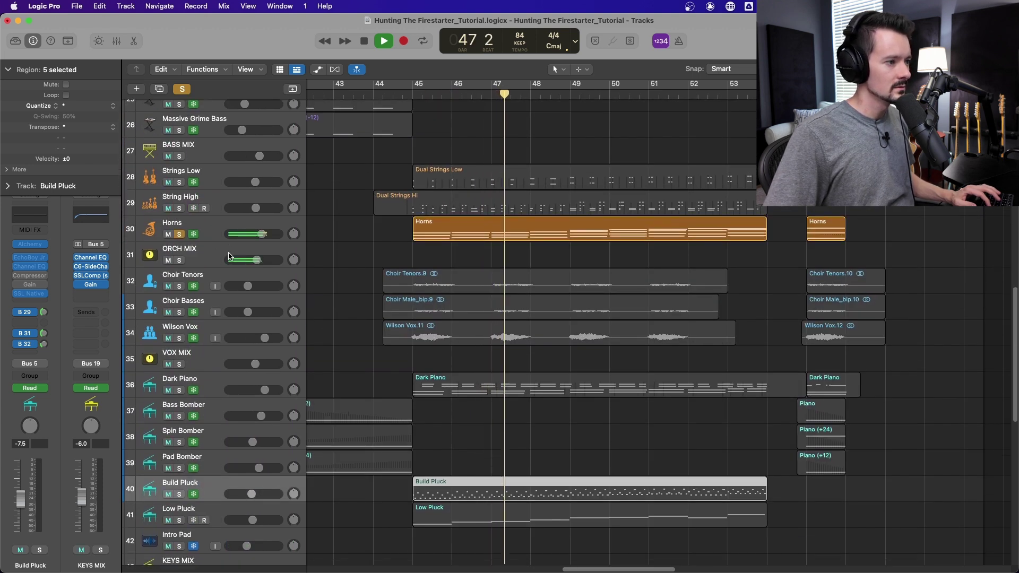
pyautogui.click(180, 180)
pyautogui.scroll(-2, 495, 268)
pyautogui.scroll(-3, 495, 268)
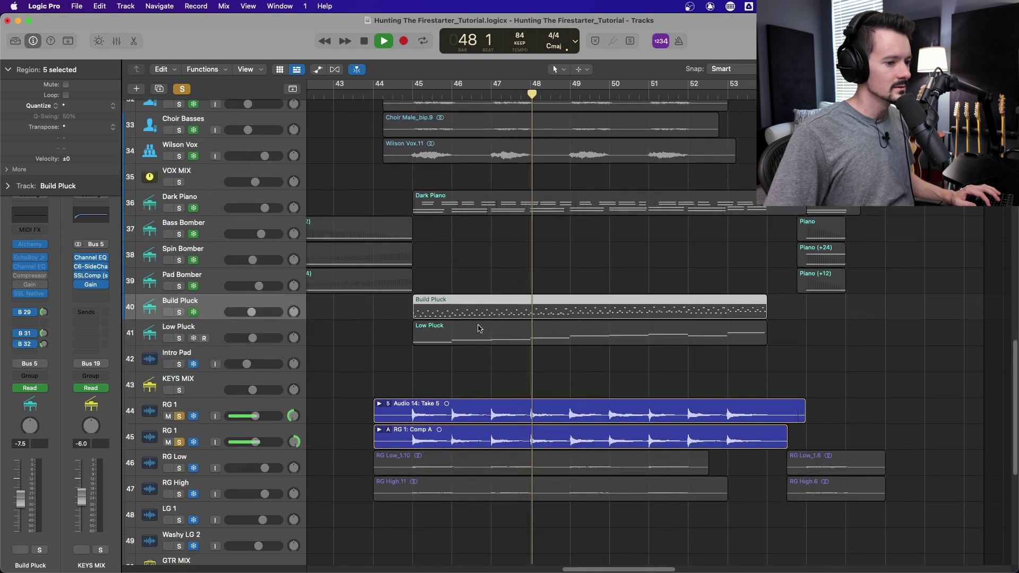
pyautogui.scroll(-2, 478, 329)
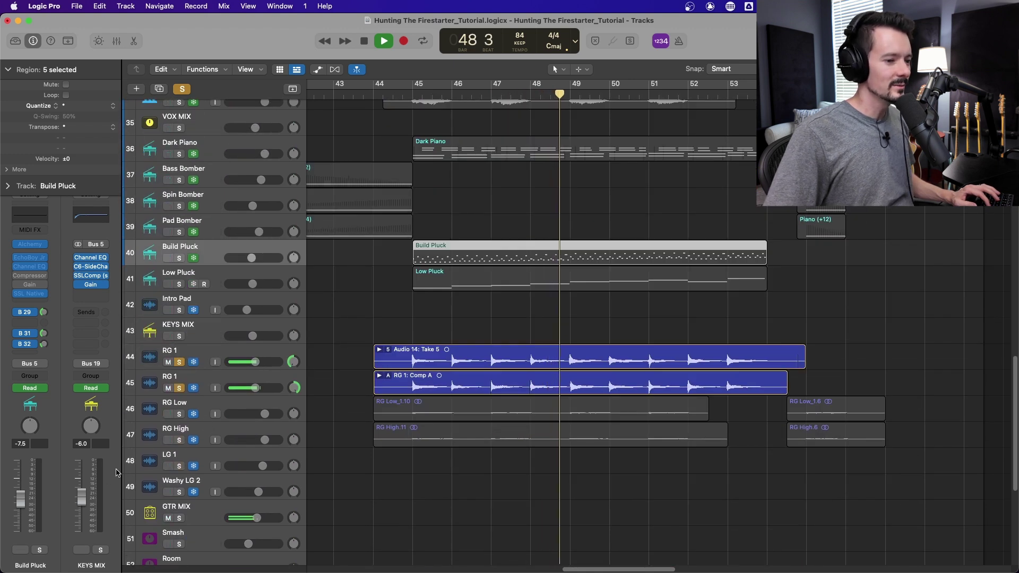
pyautogui.scroll(2, 254, 414)
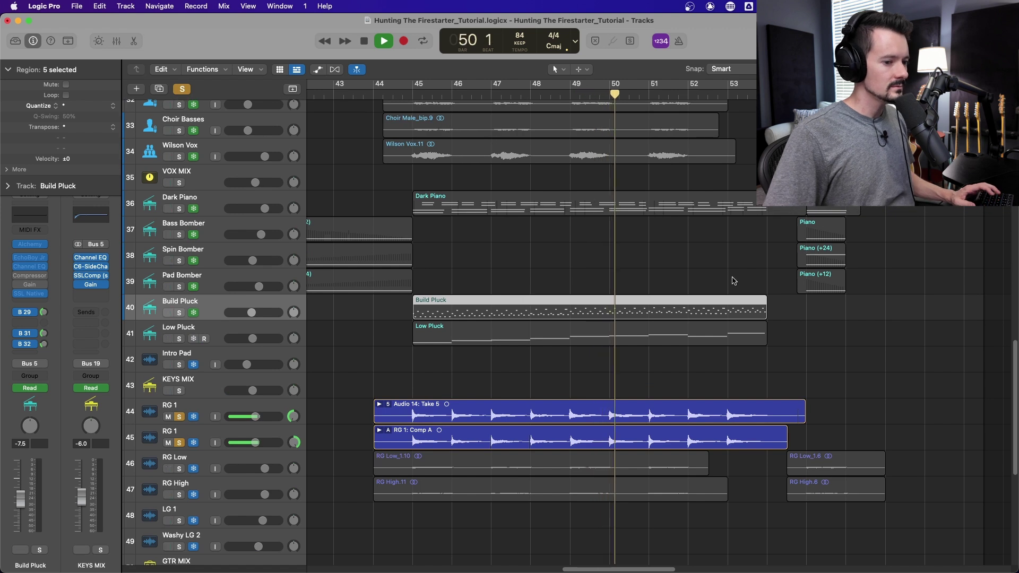
# Add RG Low and RG High to the soloed RG 1 guitars and play all four tracks from bar 45
pyautogui.scroll(-2, 733, 281)
pyautogui.press('space')
pyautogui.click(179, 411)
pyautogui.click(179, 438)
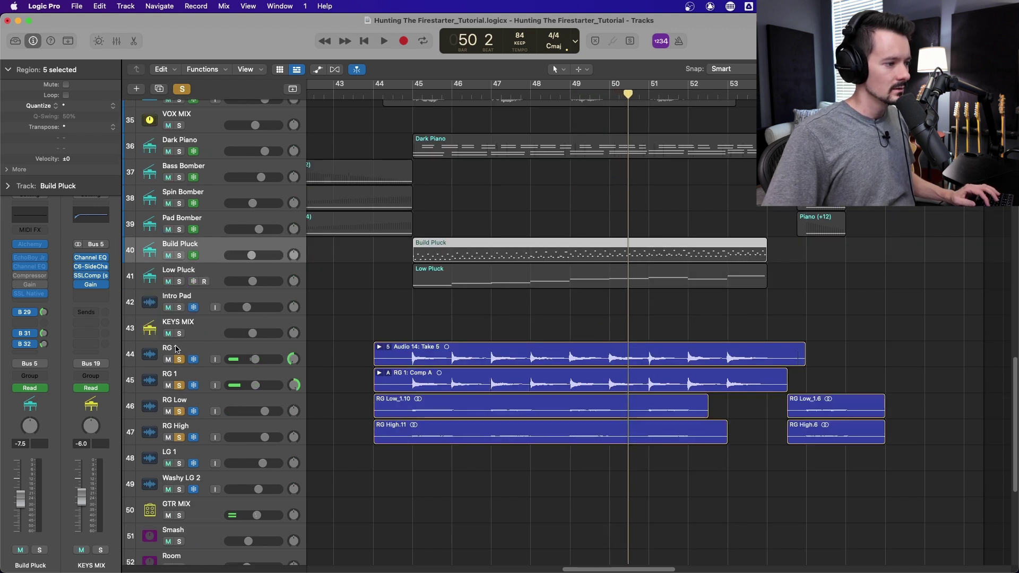
pyautogui.moveTo(179, 360); pyautogui.dragTo(179, 388)
pyautogui.click(410, 94)
pyautogui.press('space')
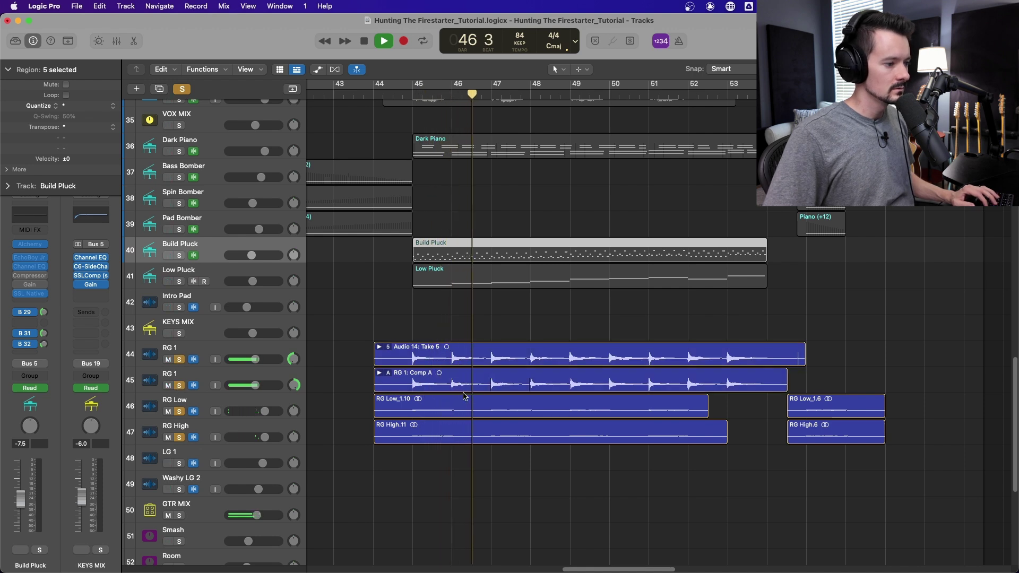
# Add Dark Piano to the soloed RG 1, RG Low and RG High guitar tracks during playback and stop at bar 54
pyautogui.scroll(-3, 454, 398)
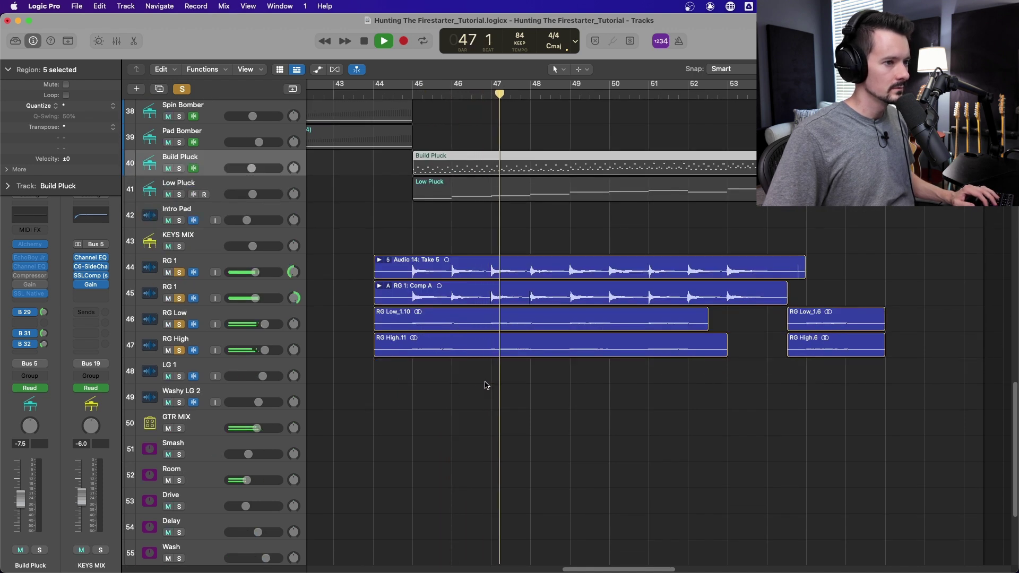
pyautogui.scroll(5, 487, 385)
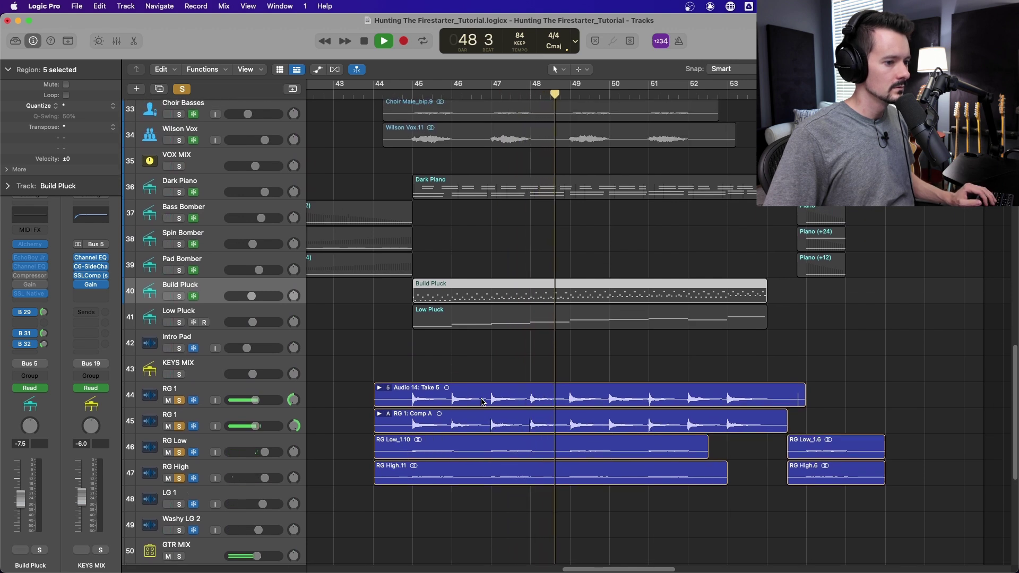
pyautogui.scroll(1, 178, 215)
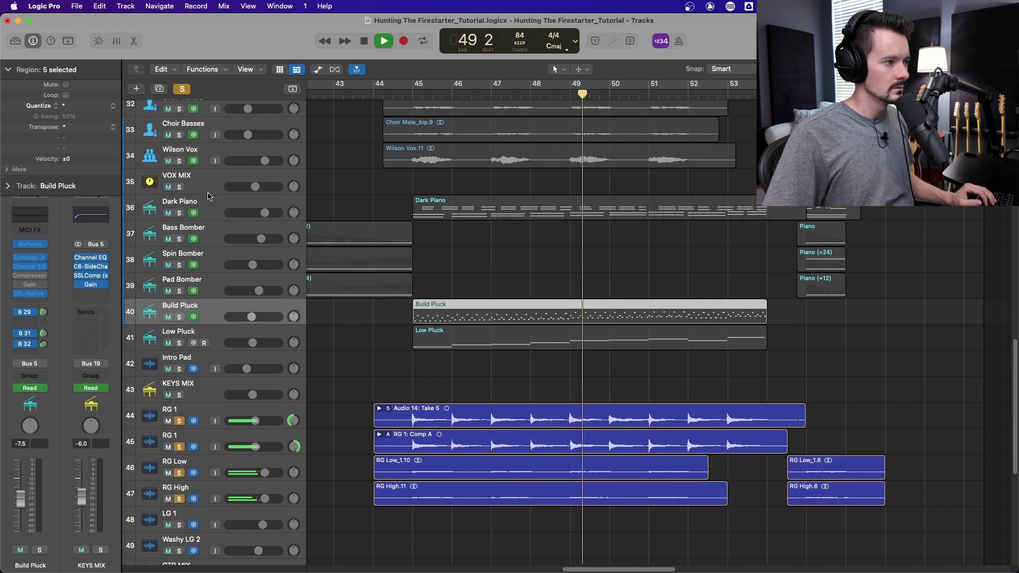
pyautogui.click(179, 214)
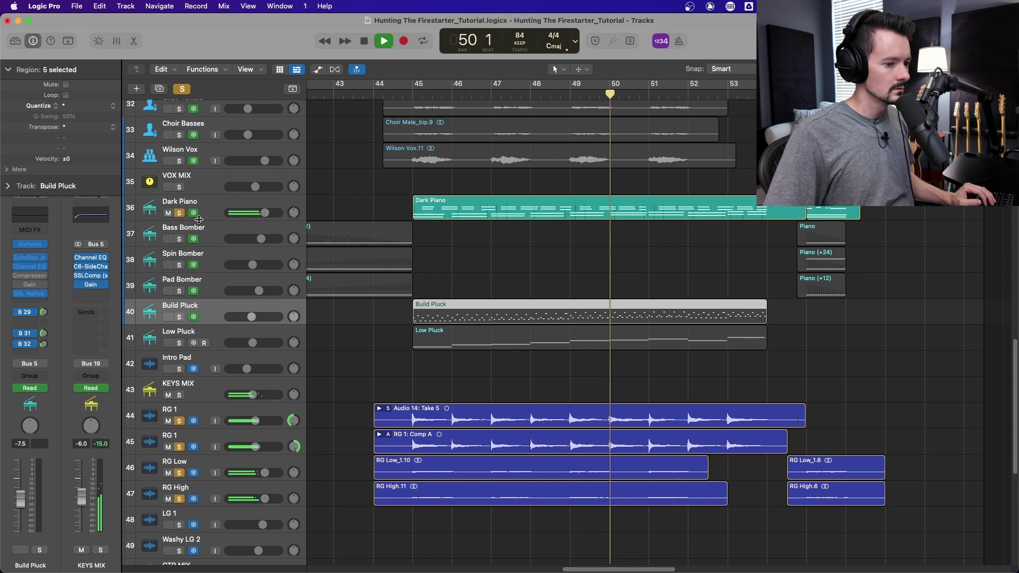
pyautogui.scroll(-4, 505, 296)
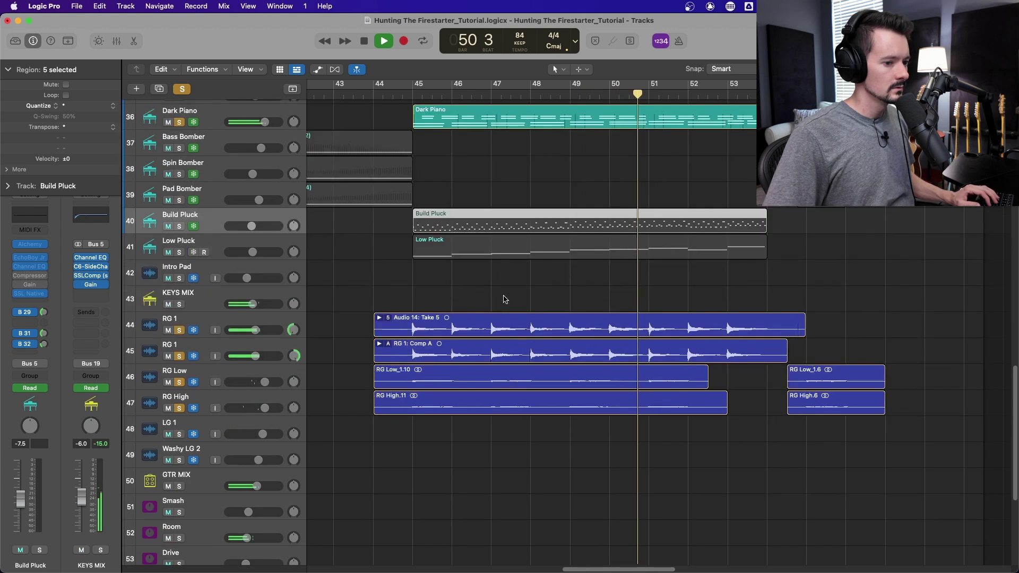
pyautogui.moveTo(616, 569); pyautogui.dragTo(636, 569)
pyautogui.scroll(1, 614, 432)
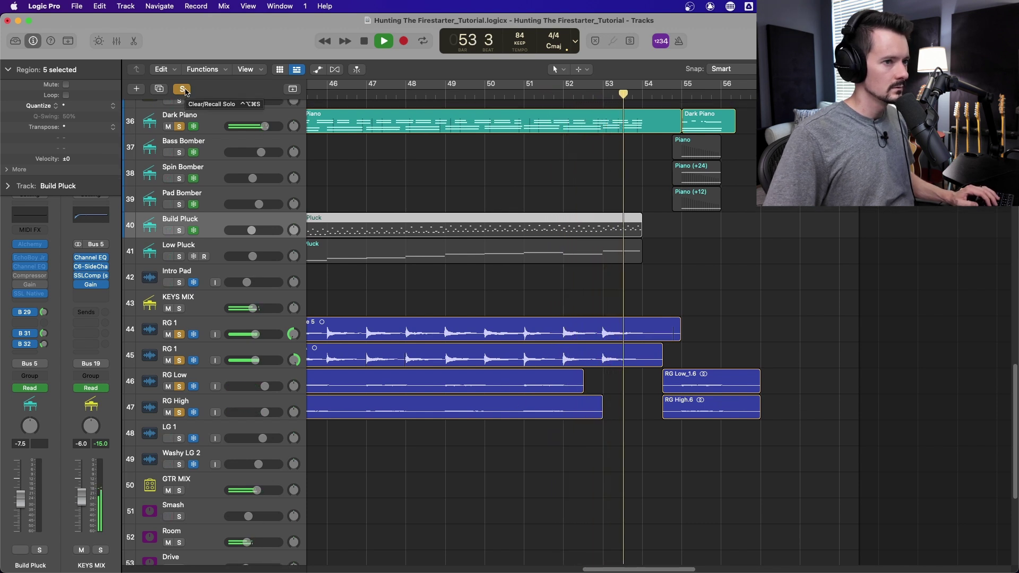
pyautogui.press('space')
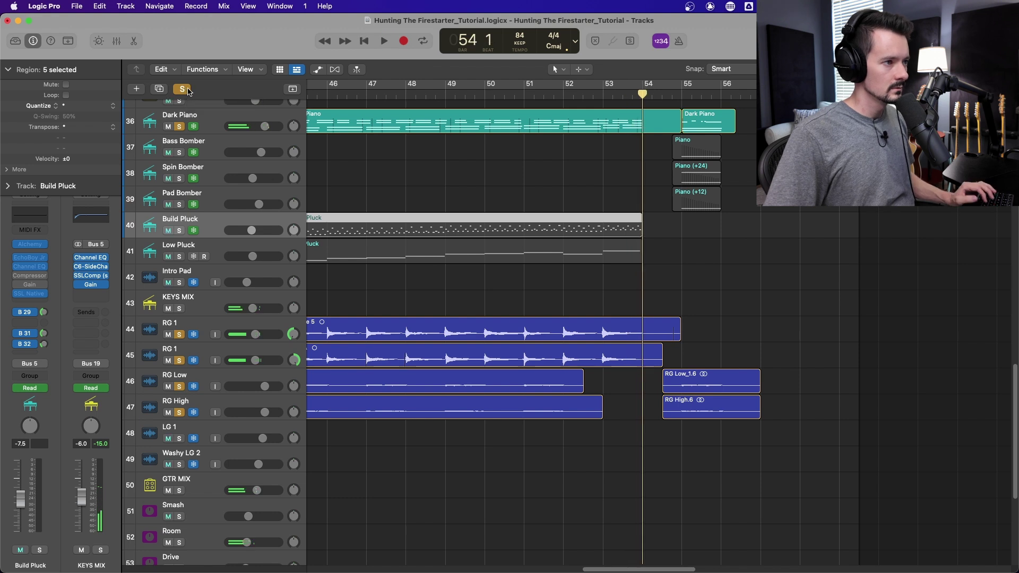
# Replace the current solos with Bass Bomber, Spin Bomber and Pad Bomber and play them from bar 54 beat 4 to bar 56
pyautogui.click(182, 90)
pyautogui.scroll(3, 424, 212)
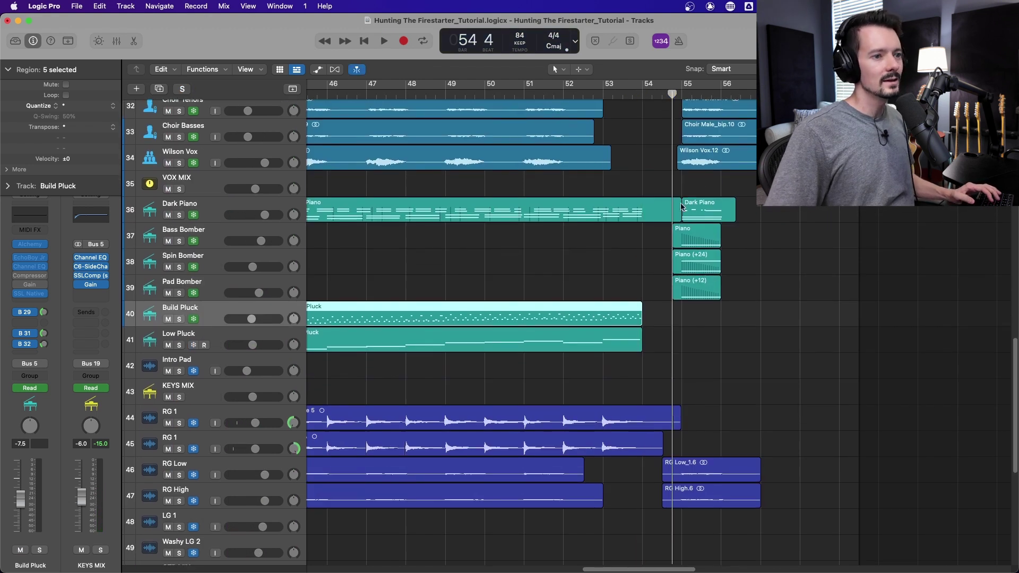
pyautogui.scroll(5, 682, 207)
pyautogui.scroll(-1, 710, 397)
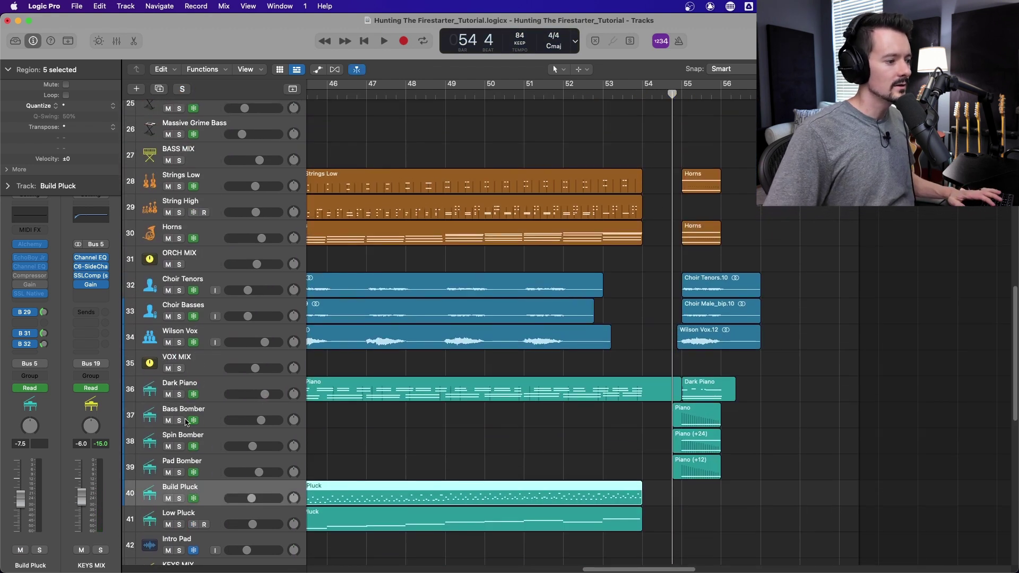
pyautogui.moveTo(187, 422); pyautogui.dragTo(185, 454)
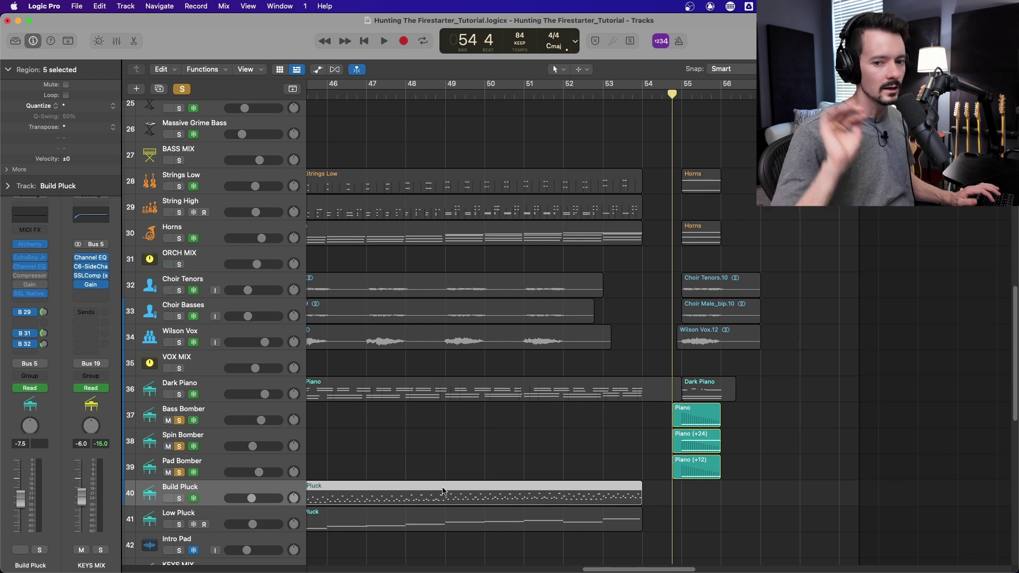
pyautogui.press('space')
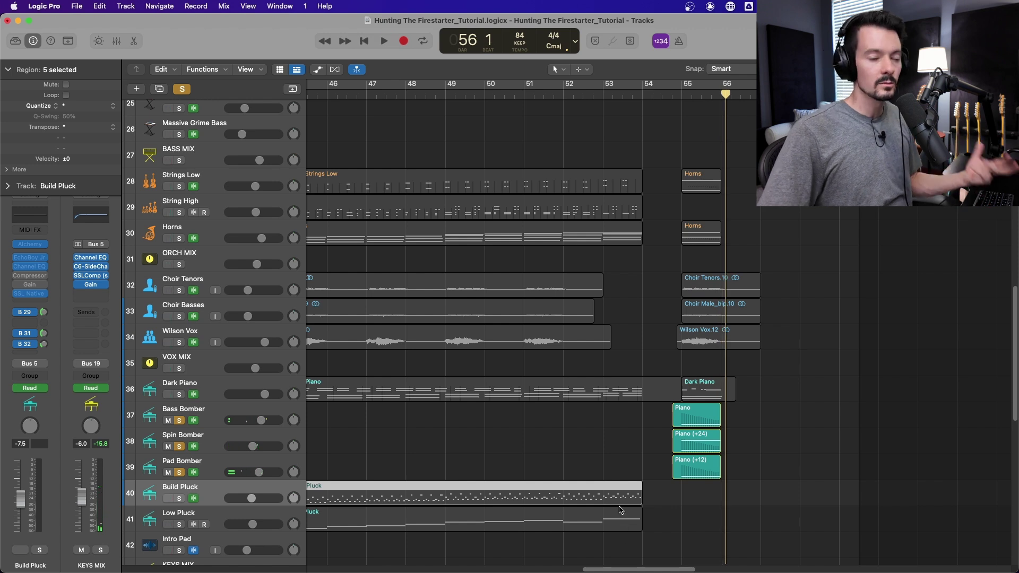
# Add Choir Tenors, Choir Basses, Wilson Vox, VOX MIX and Dark Piano to the soloed Bomber tracks and play from bar 24
pyautogui.moveTo(689, 567); pyautogui.dragTo(518, 553)
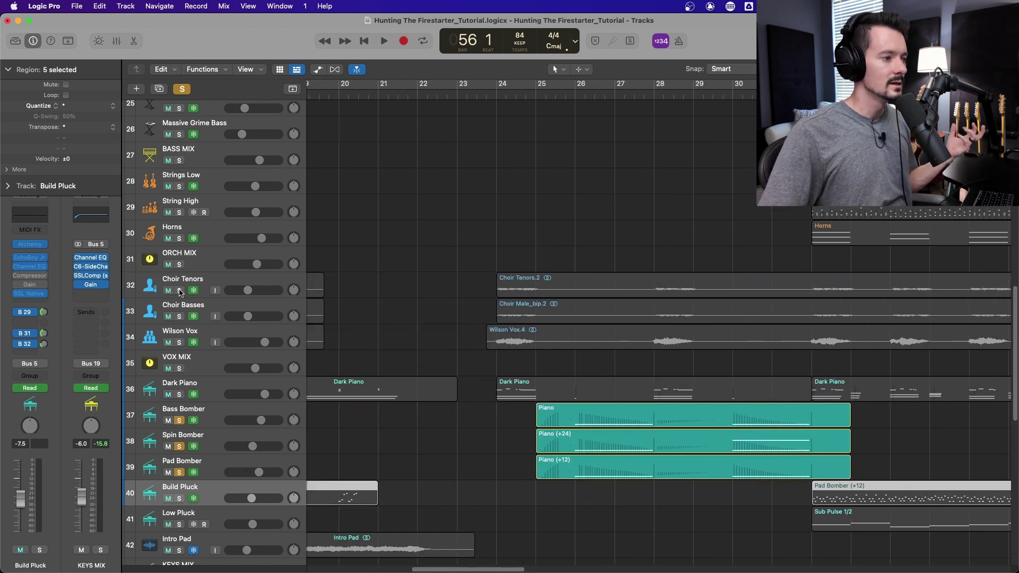
pyautogui.moveTo(181, 292); pyautogui.dragTo(180, 391)
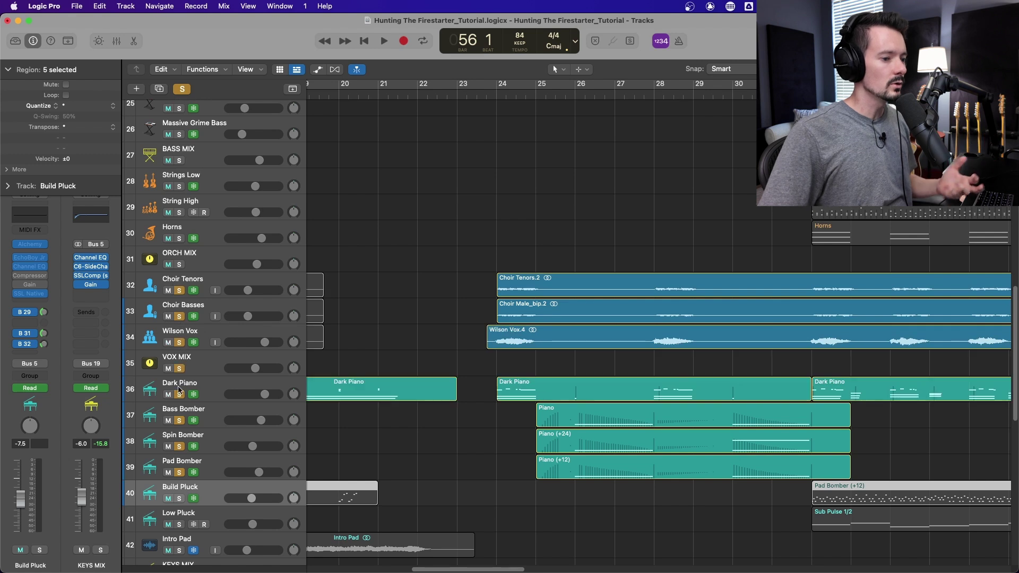
pyautogui.doubleClick(498, 96)
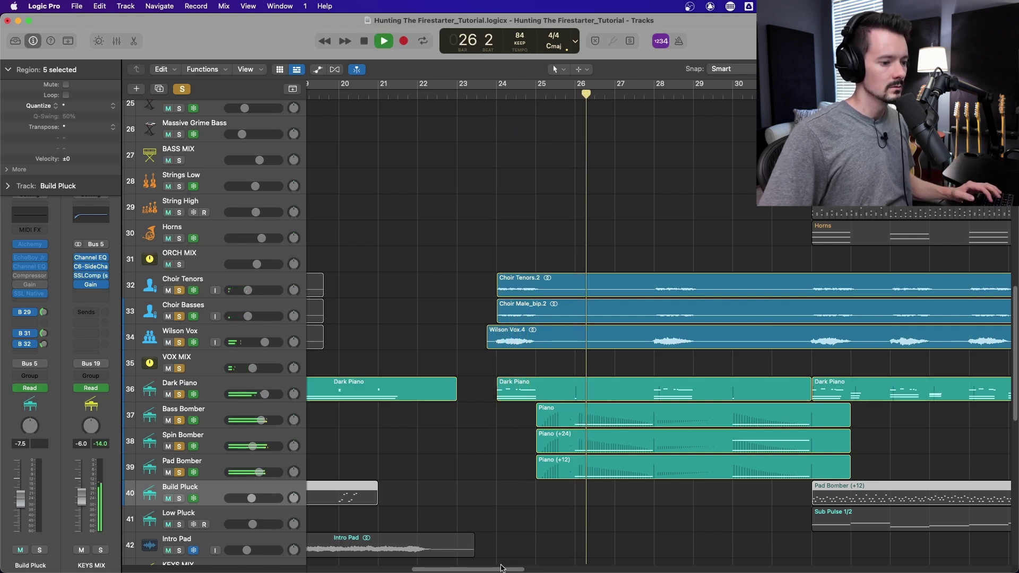
pyautogui.press('space')
# Play the soloed vocal, Dark Piano and Bomber tracks from bar 55 to bar 56
pyautogui.moveTo(506, 569); pyautogui.dragTo(685, 560)
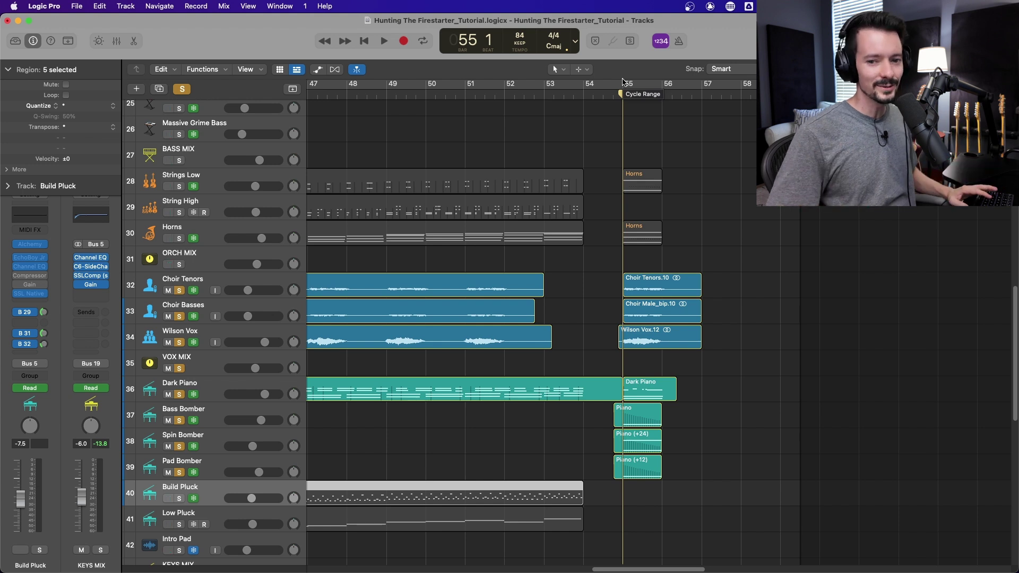
pyautogui.press('space')
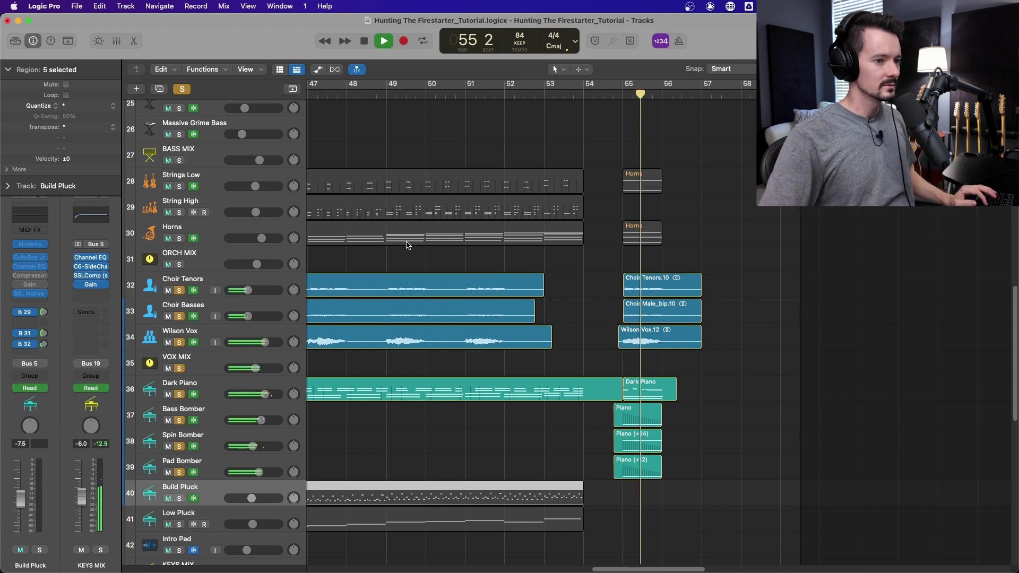
pyautogui.press('space')
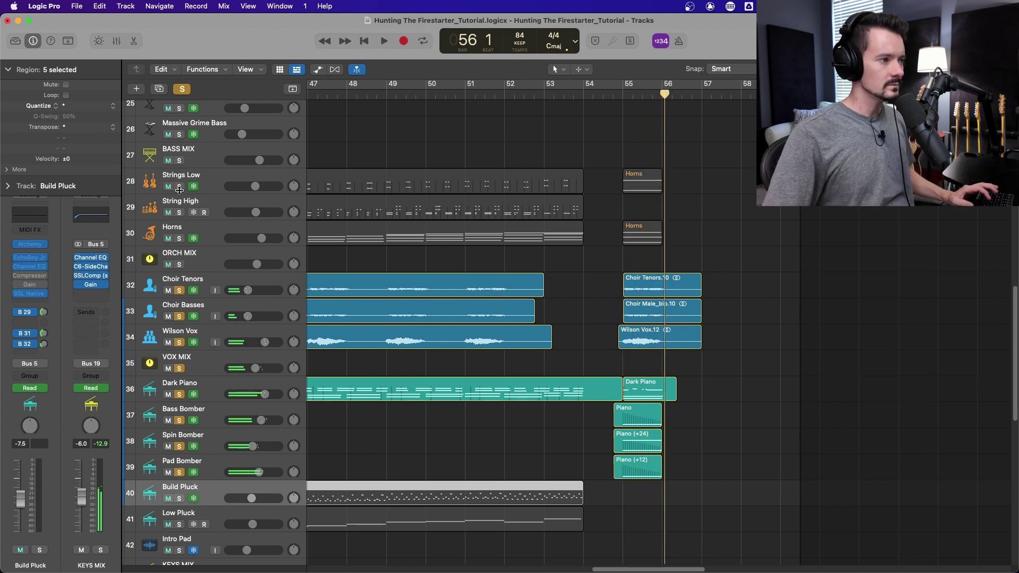
# Solo only Strings Low and Horns in place of the vocal and piano tracks and play them from bar 55 to bar 56
pyautogui.click(179, 186)
pyautogui.click(179, 238)
pyautogui.moveTo(185, 292); pyautogui.dragTo(173, 444)
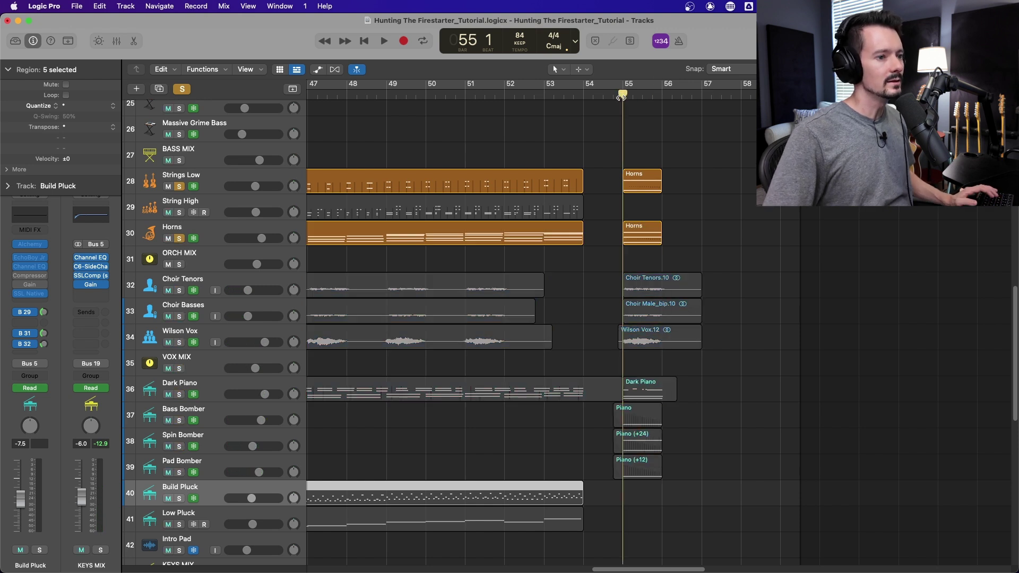
pyautogui.press('space')
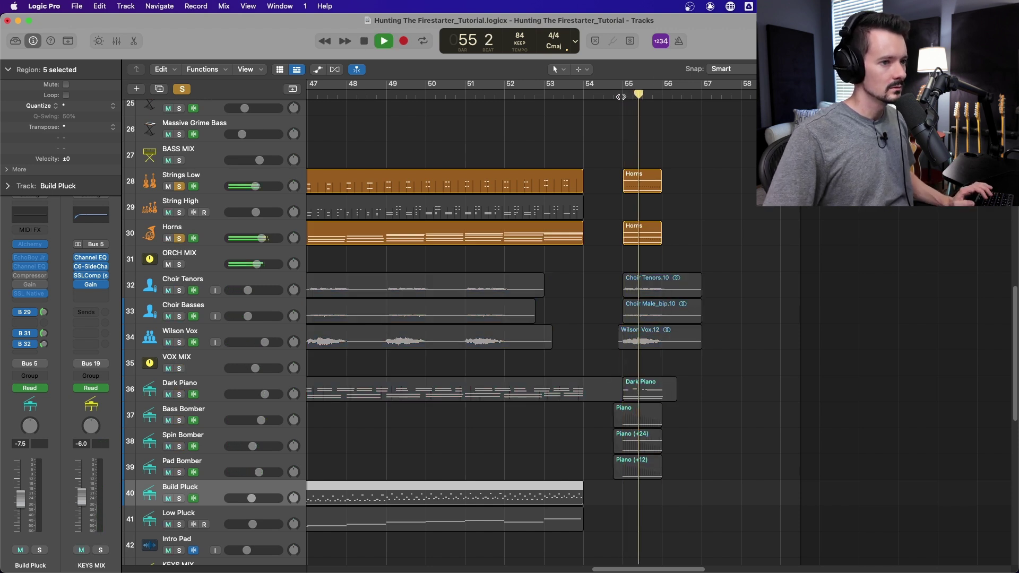
pyautogui.scroll(1, 623, 110)
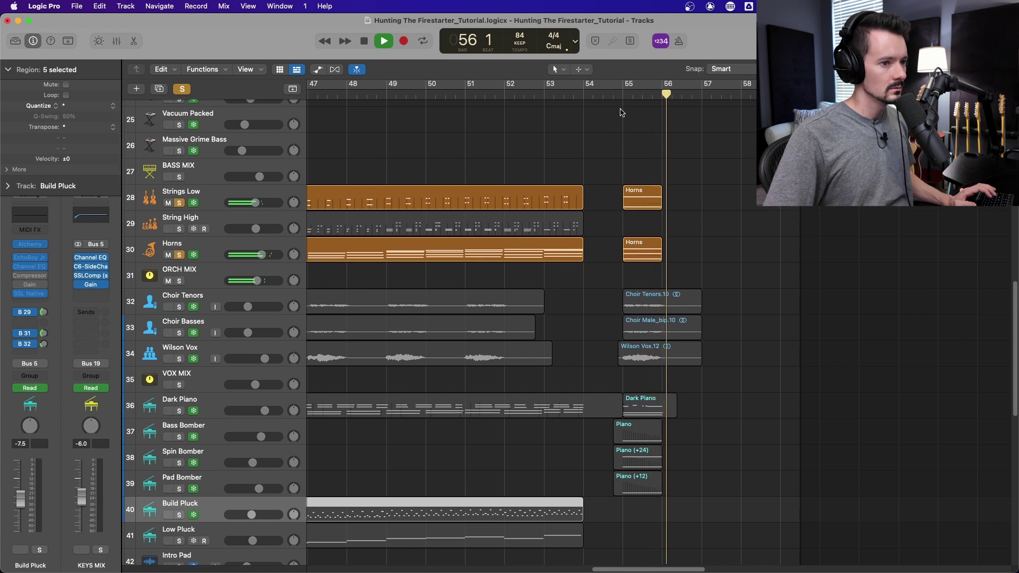
pyautogui.press('space')
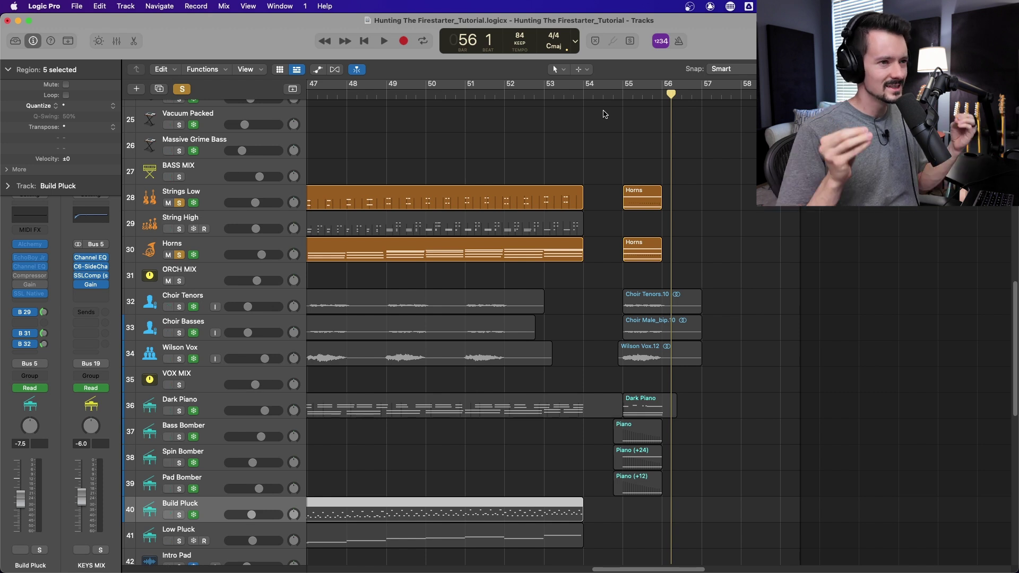
# Clear all solos and place the playhead at bar 54
pyautogui.scroll(15, 604, 114)
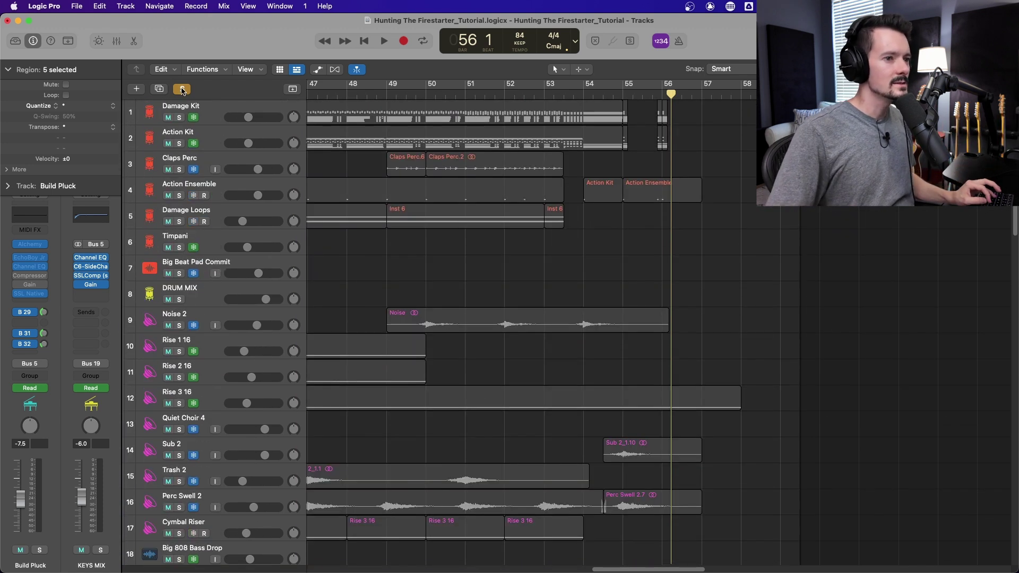
pyautogui.click(182, 89)
pyautogui.click(603, 94)
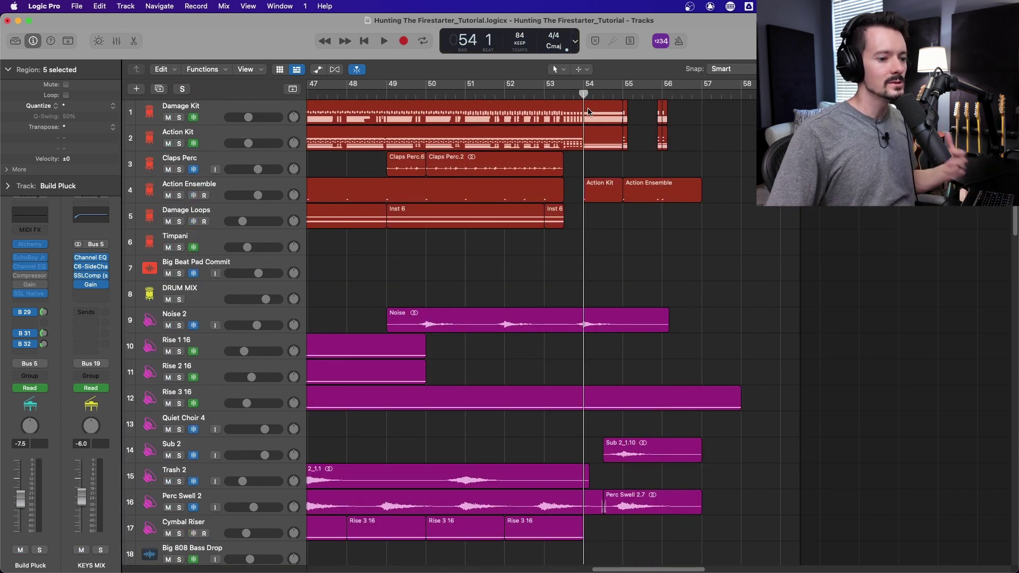
# Open the mixer, look over the output and bus channel strips, and bring the DRUM MIX strip into view
pyautogui.scroll(-20, 564, 268)
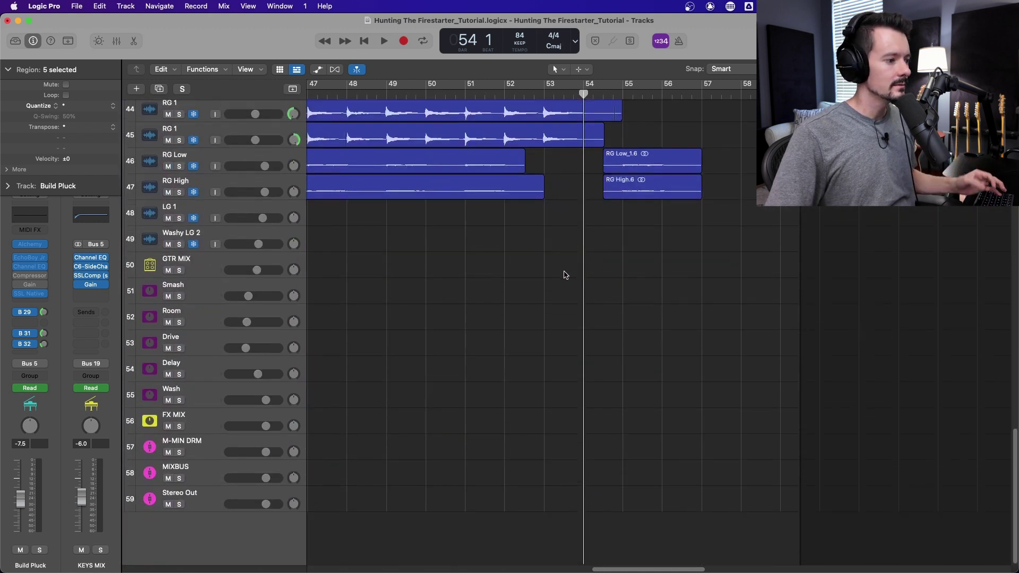
pyautogui.press('x')
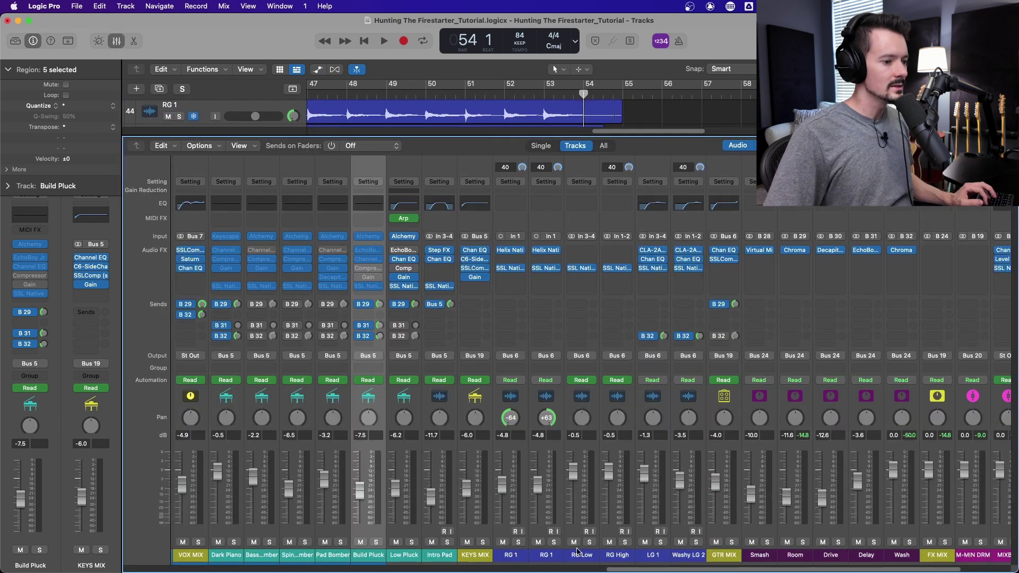
pyautogui.press('x')
pyautogui.scroll(20, 525, 213)
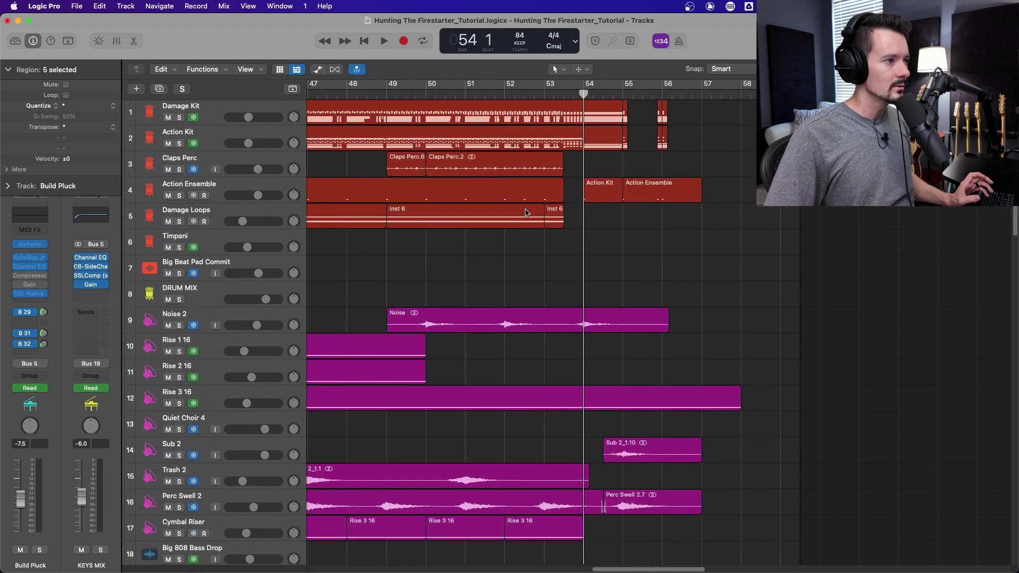
pyautogui.press('x')
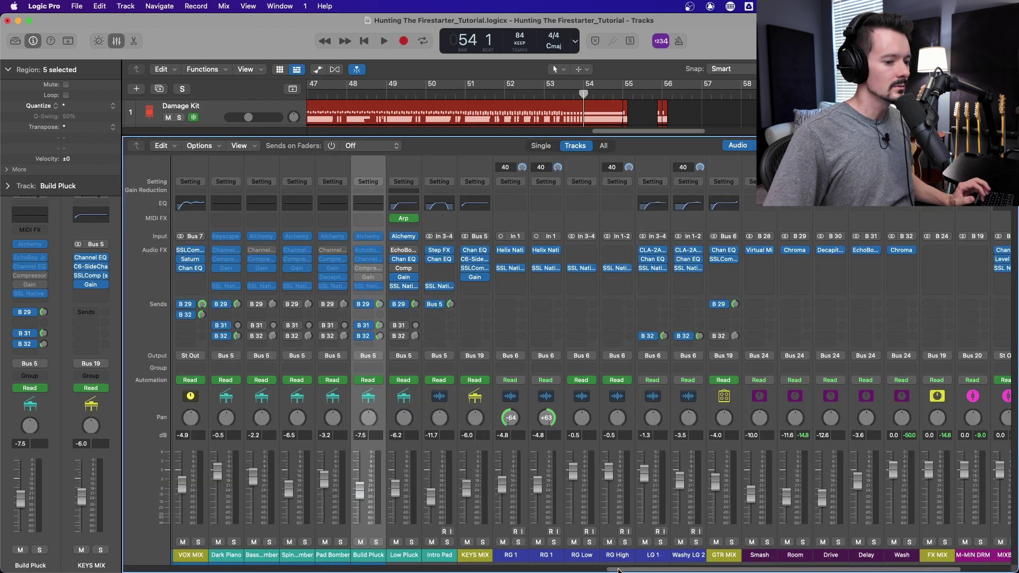
pyautogui.moveTo(618, 570); pyautogui.dragTo(878, 572)
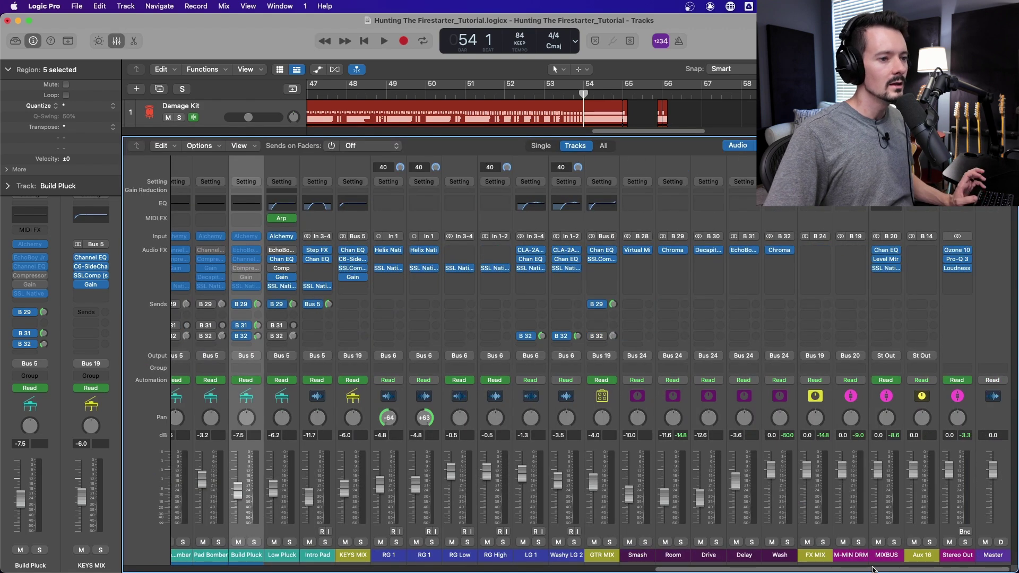
pyautogui.moveTo(782, 568); pyautogui.dragTo(97, 501)
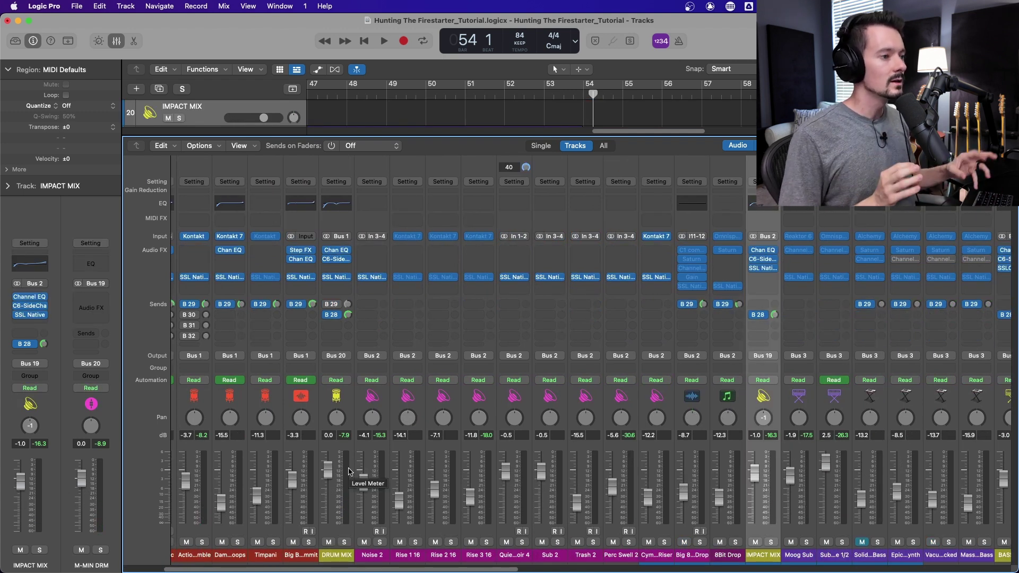
# Open the Channel EQ on DRUM MIX, examine its curve, and close the plug-in window
pyautogui.click(338, 253)
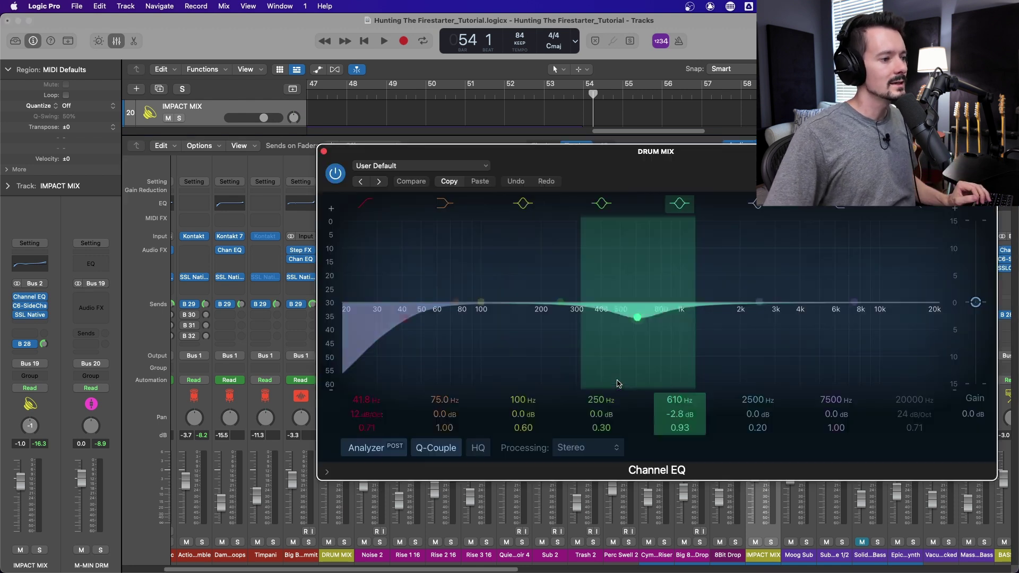
pyautogui.moveTo(656, 152); pyautogui.dragTo(574, 138)
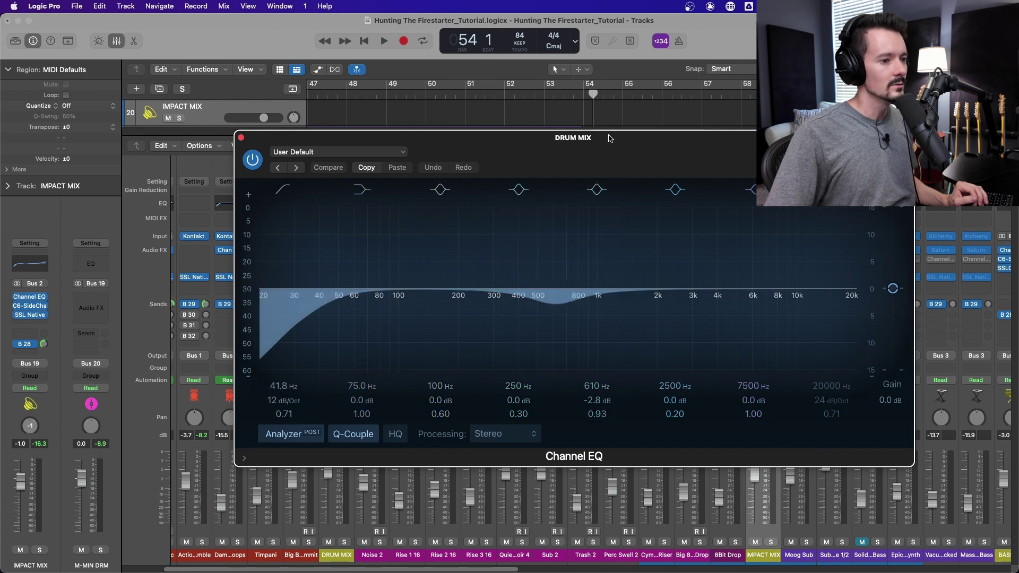
pyautogui.moveTo(610, 136); pyautogui.dragTo(595, 164)
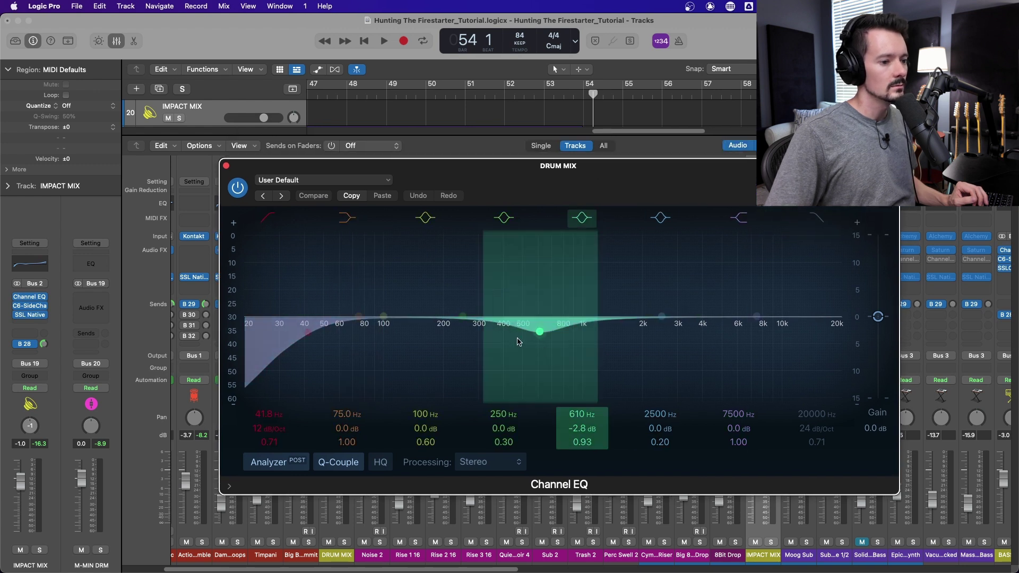
pyautogui.click(226, 166)
# Open C6-SideChain on DRUM MIX and play from bar 47 with DRUM MIX soloed to watch its band compression
pyautogui.click(337, 259)
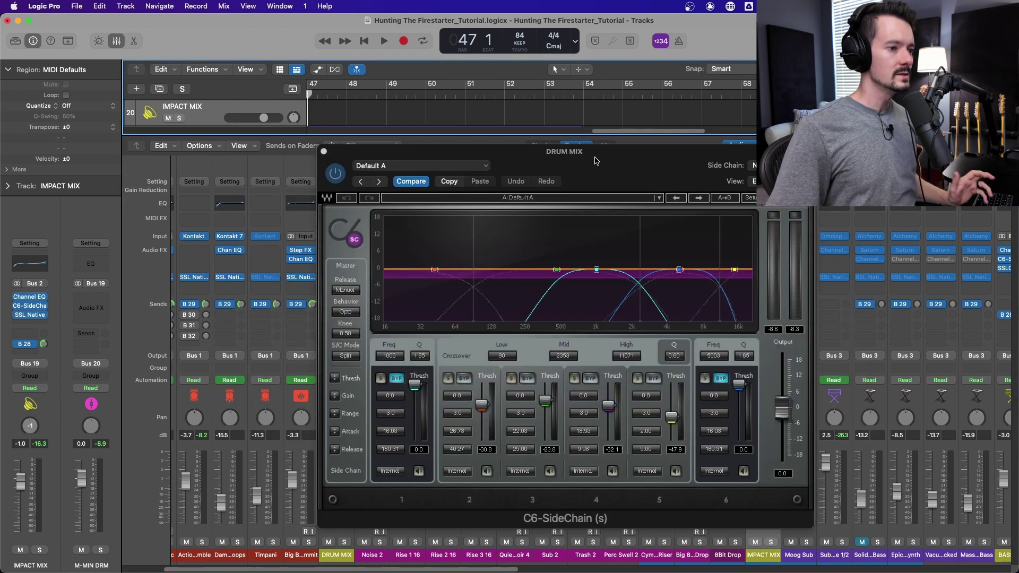
pyautogui.moveTo(573, 160); pyautogui.dragTo(561, 165)
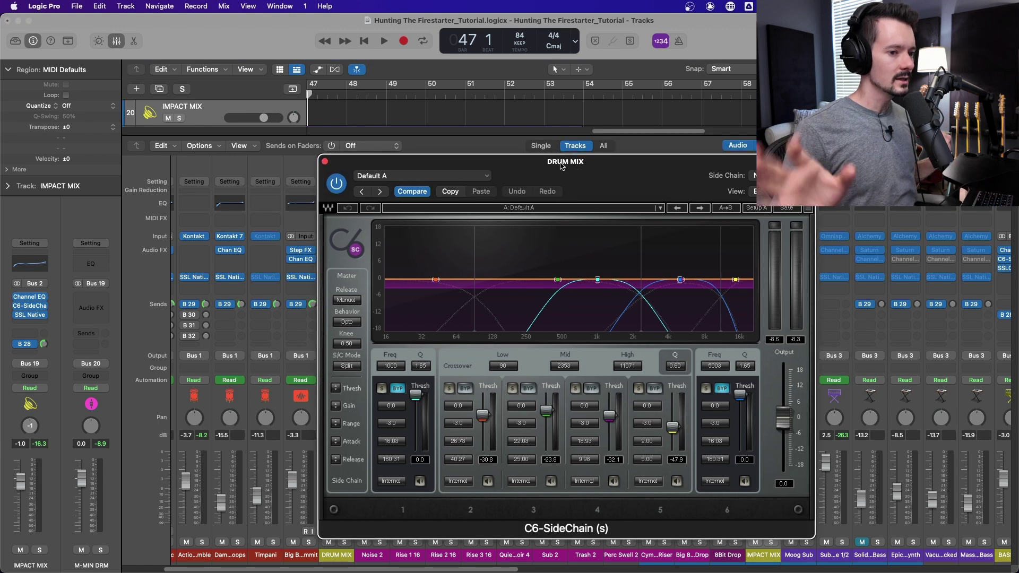
pyautogui.press('space')
pyautogui.moveTo(622, 194); pyautogui.dragTo(660, 74)
pyautogui.press('s')
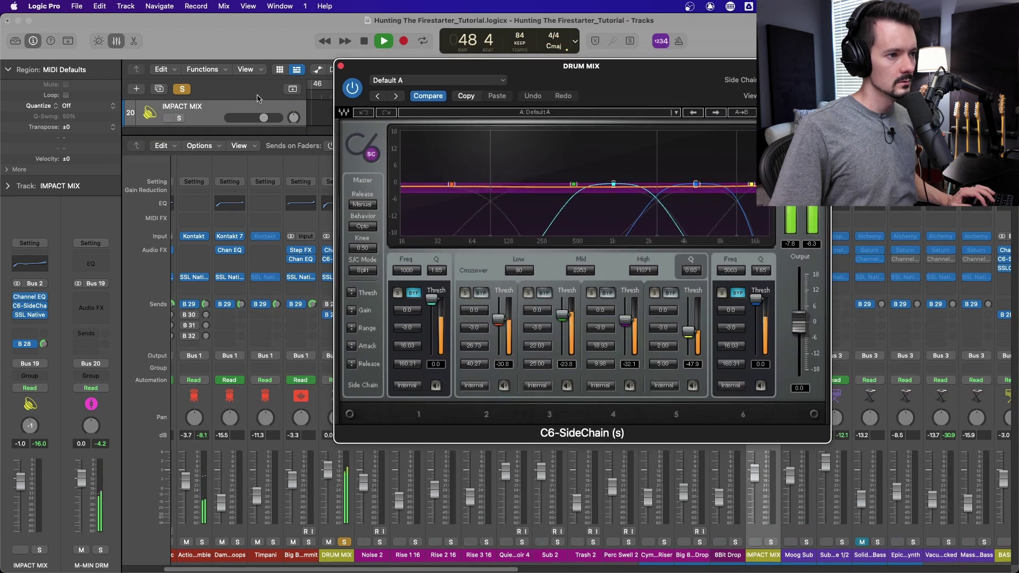
# Close C6-SideChain, open the SSL Native Bus Compressor 2 on DRUM MIX, watch its compression meter during playback, and close it
pyautogui.press('space')
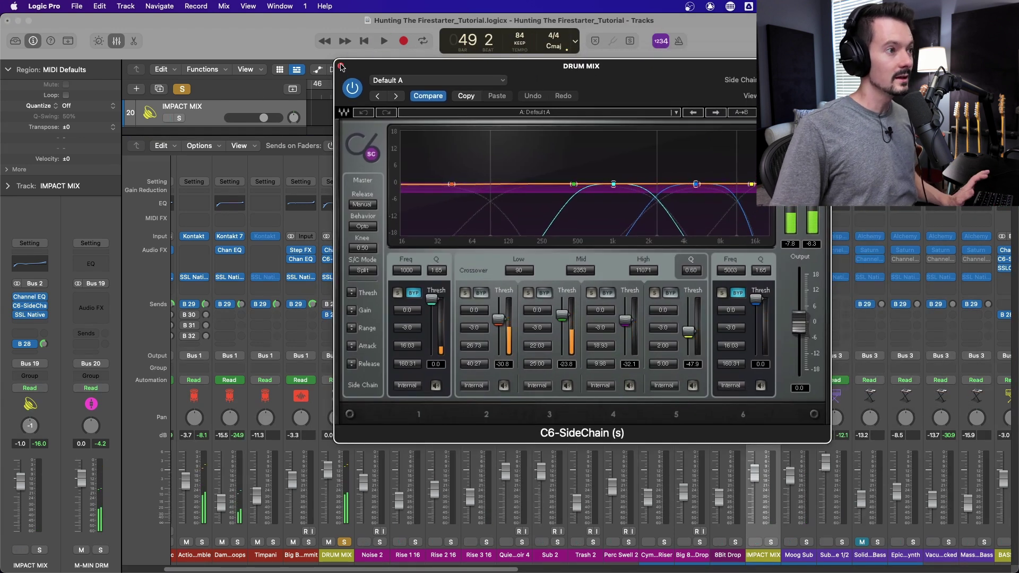
pyautogui.click(342, 66)
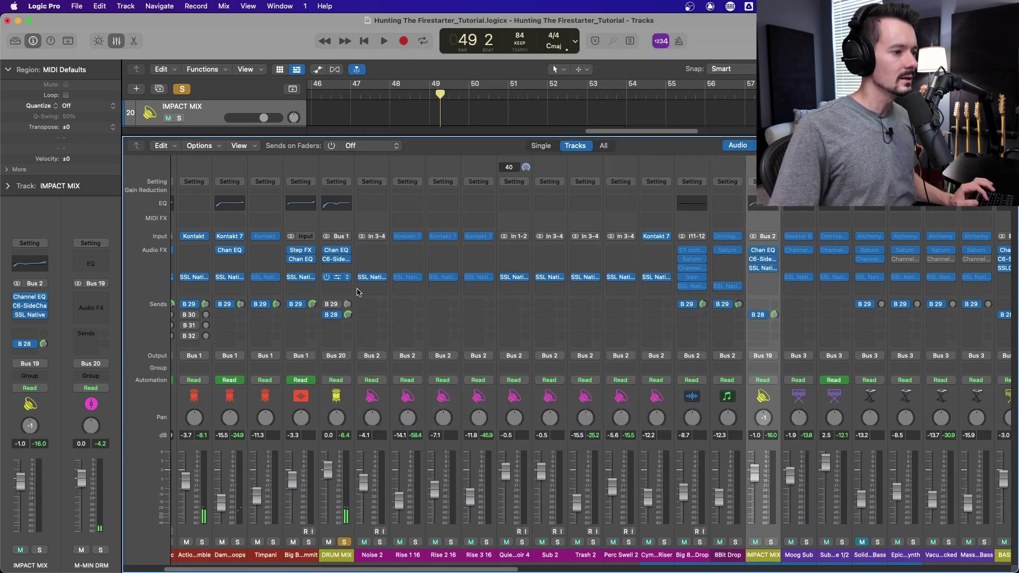
pyautogui.click(340, 277)
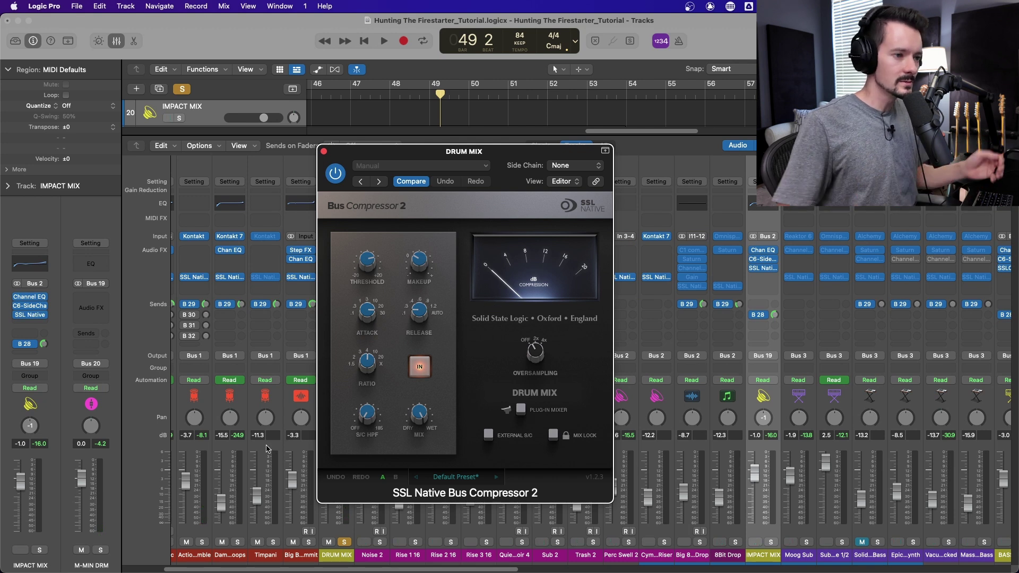
pyautogui.press('space')
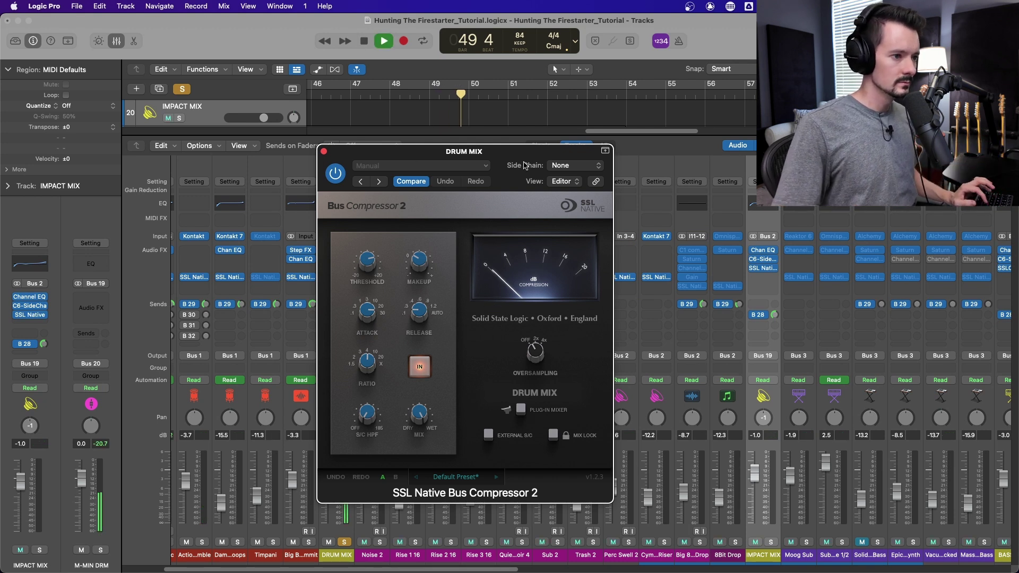
pyautogui.press('space')
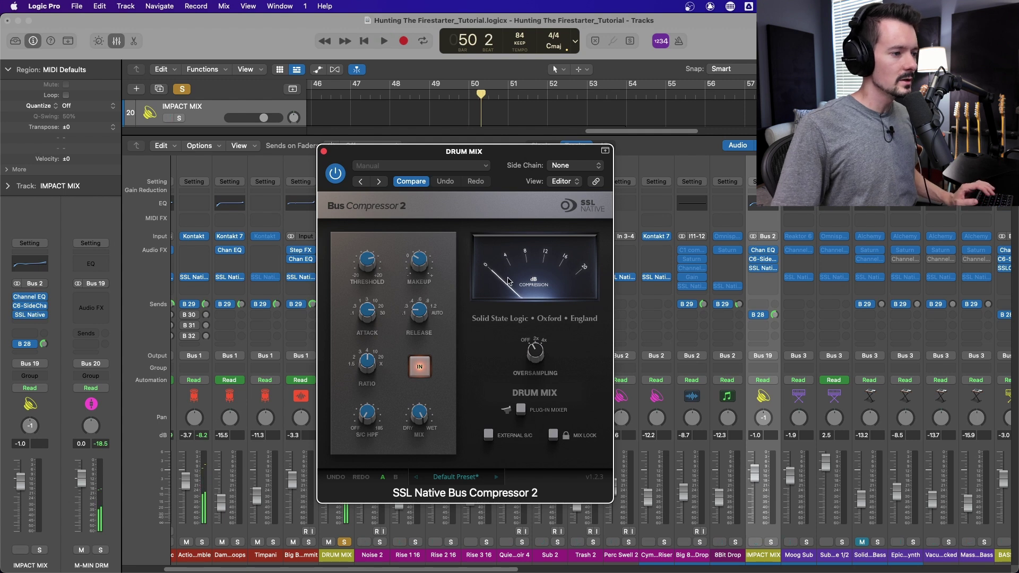
pyautogui.click(323, 151)
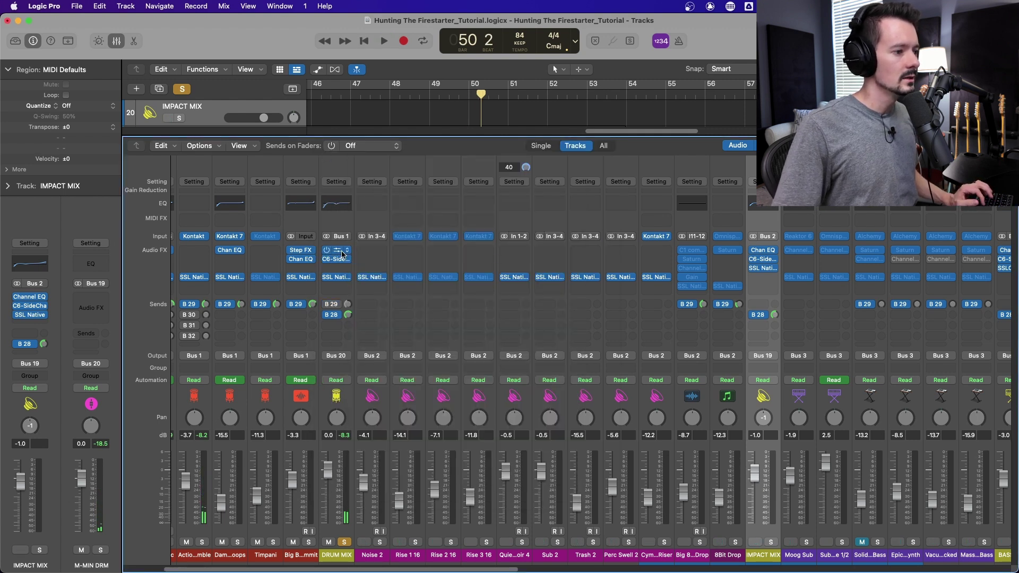
# Go from the DRUM MIX strip to the individual drum strips and inspect SSL Native Channel Strip 2 on Action Ensemble
pyautogui.click(336, 398)
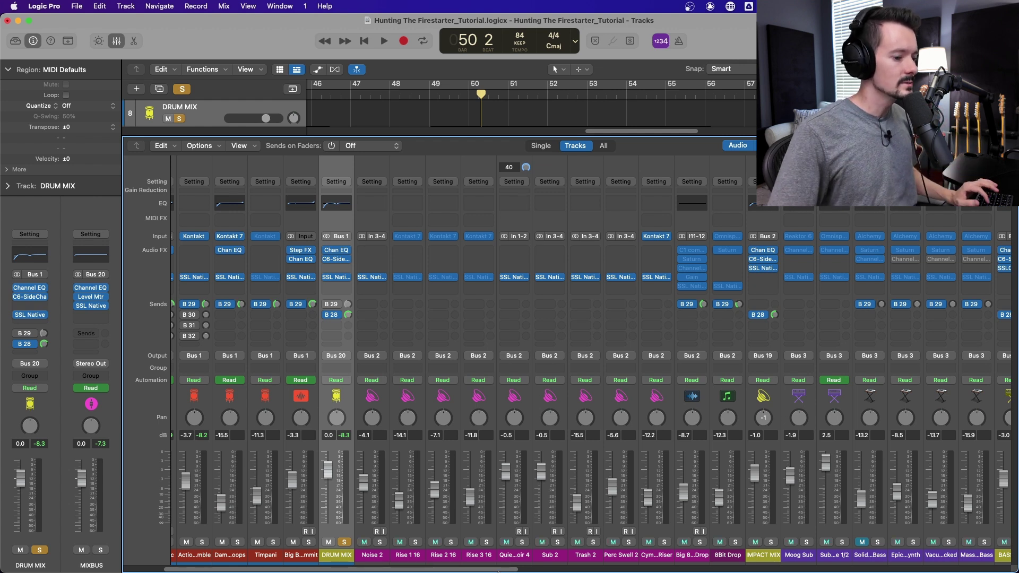
pyautogui.hscroll(-3, 250, 418)
pyautogui.click(199, 394)
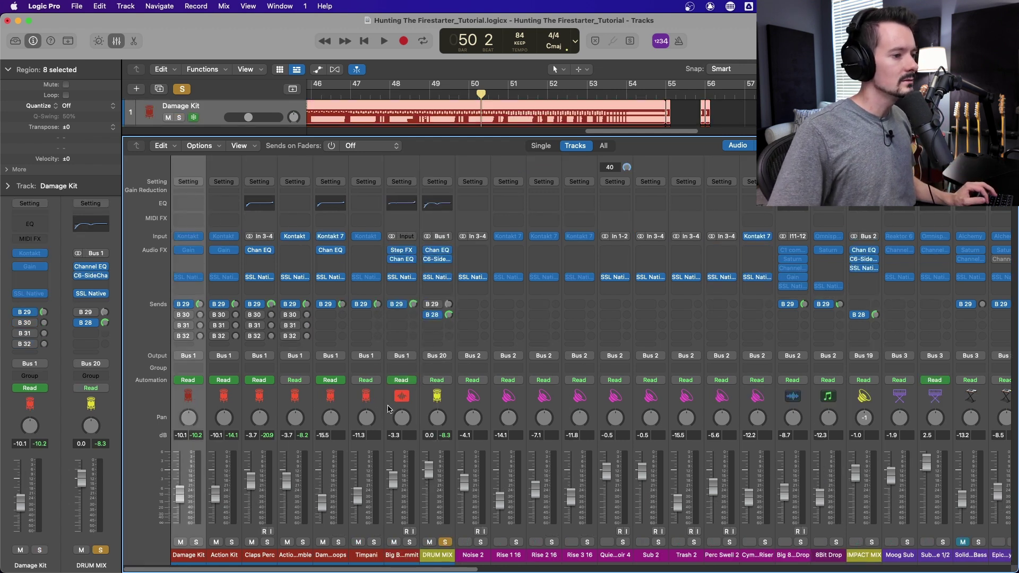
pyautogui.click(295, 277)
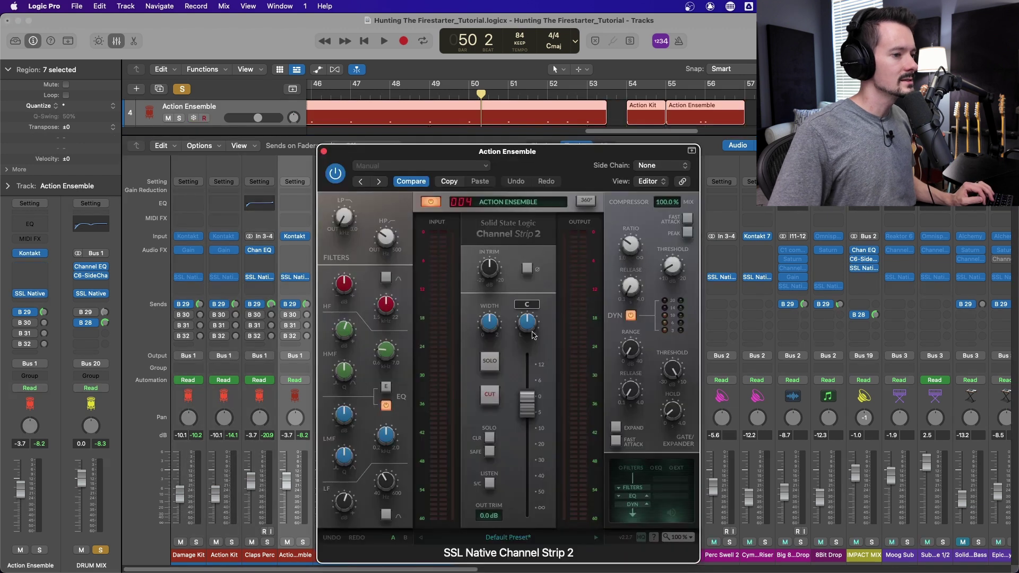
pyautogui.moveTo(346, 331)
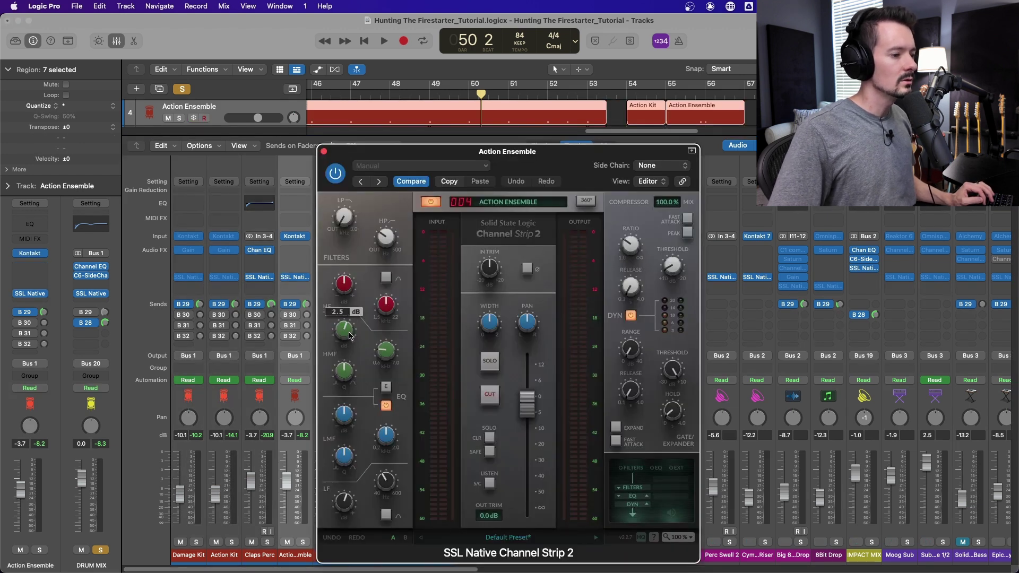
pyautogui.click(323, 151)
# Examine the SSL Native Channel Strip 2 settings on Claps Perc, place the playhead at bar 49, and close the plug-in window
pyautogui.click(253, 281)
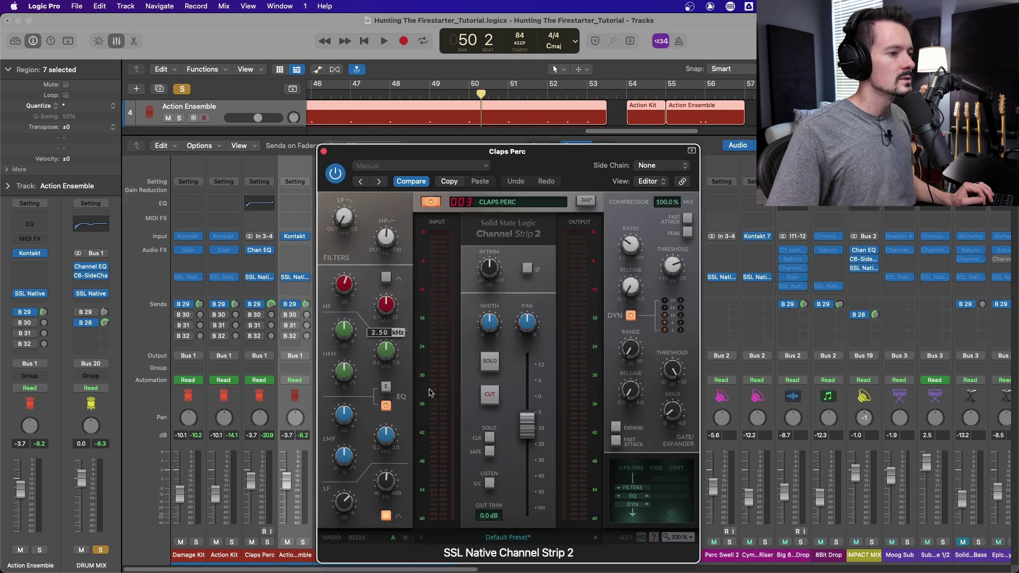
pyautogui.moveTo(629, 264)
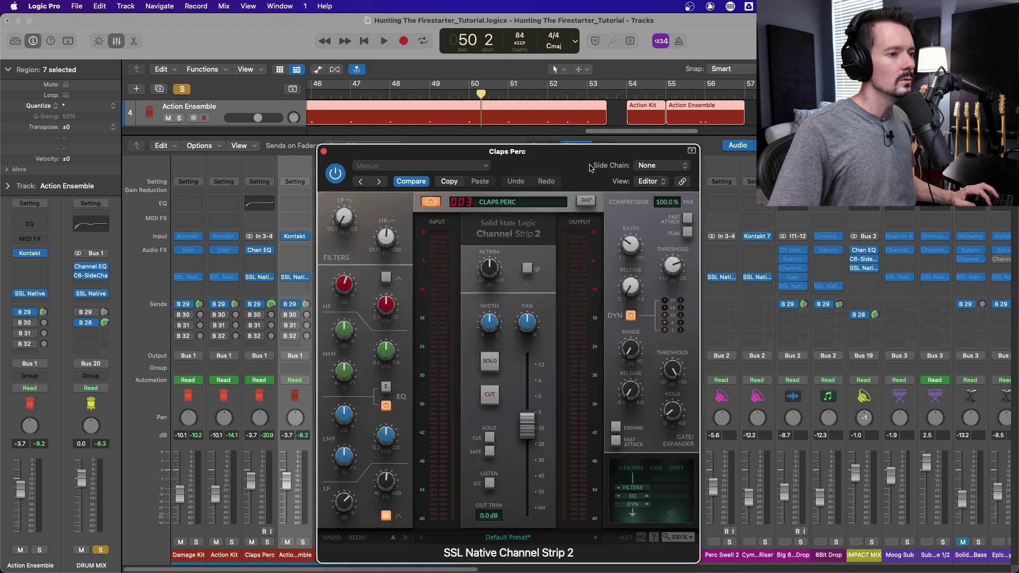
pyautogui.moveTo(577, 152); pyautogui.dragTo(560, 169)
pyautogui.click(426, 97)
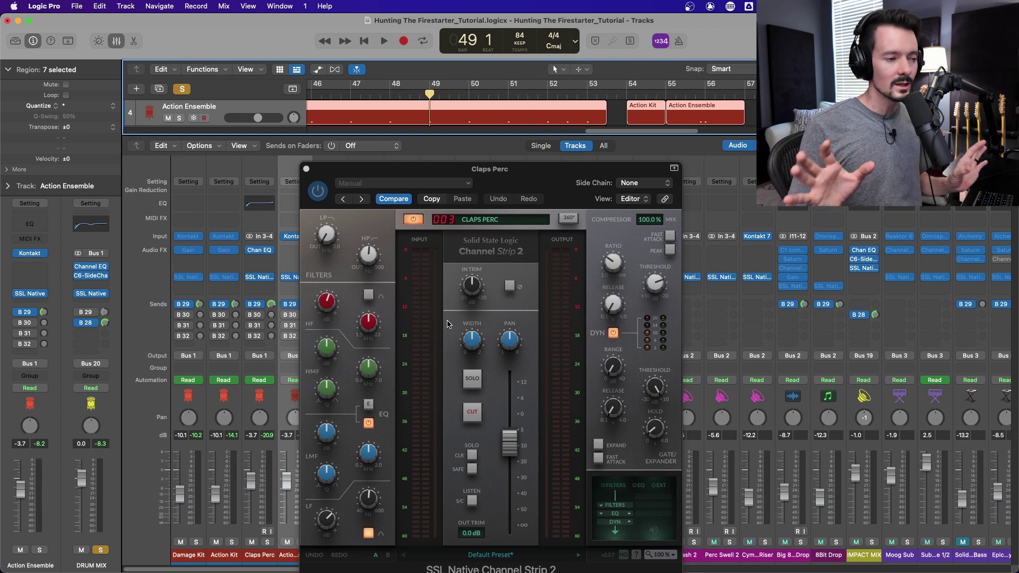
pyautogui.click(306, 169)
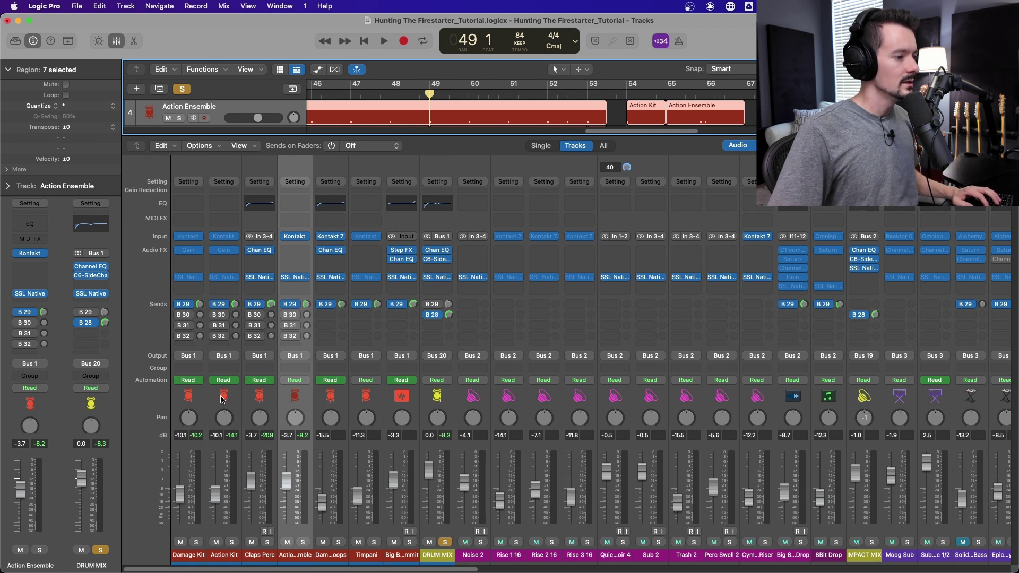
# Select the drum strips from Damage Kit through Big Beat Pad Commit as a group, followed by the BASS MIX and ORCH MIX strips
pyautogui.moveTo(202, 399); pyautogui.dragTo(402, 399)
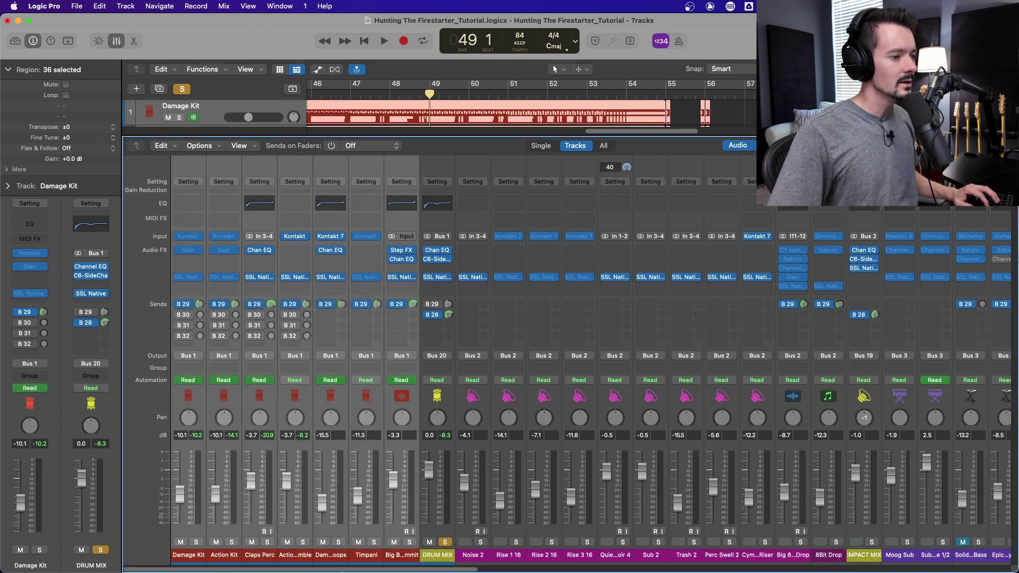
pyautogui.moveTo(342, 570); pyautogui.dragTo(692, 568)
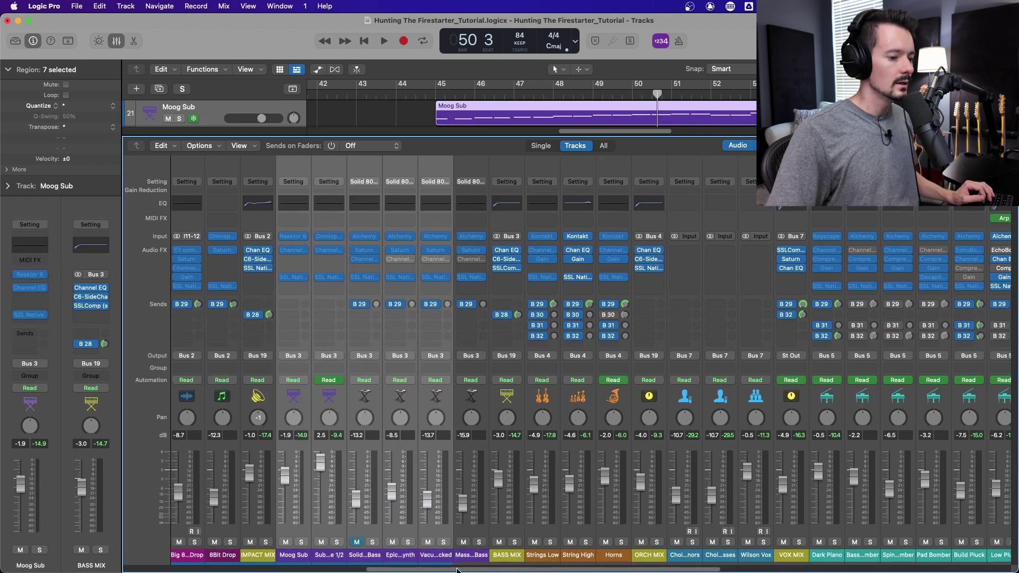
pyautogui.hscroll(1, 471, 538)
pyautogui.click(507, 393)
pyautogui.click(645, 397)
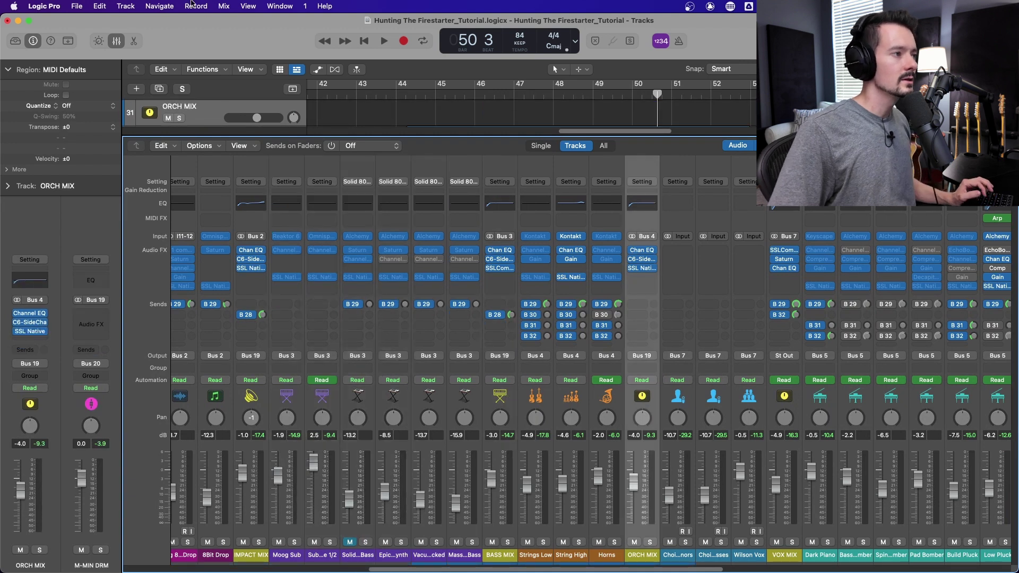
# Hide the mixer, solo the tracks from Damage Kit through DRUM MIX, and audition them from bar 45
pyautogui.click(117, 40)
pyautogui.scroll(15, 436, 307)
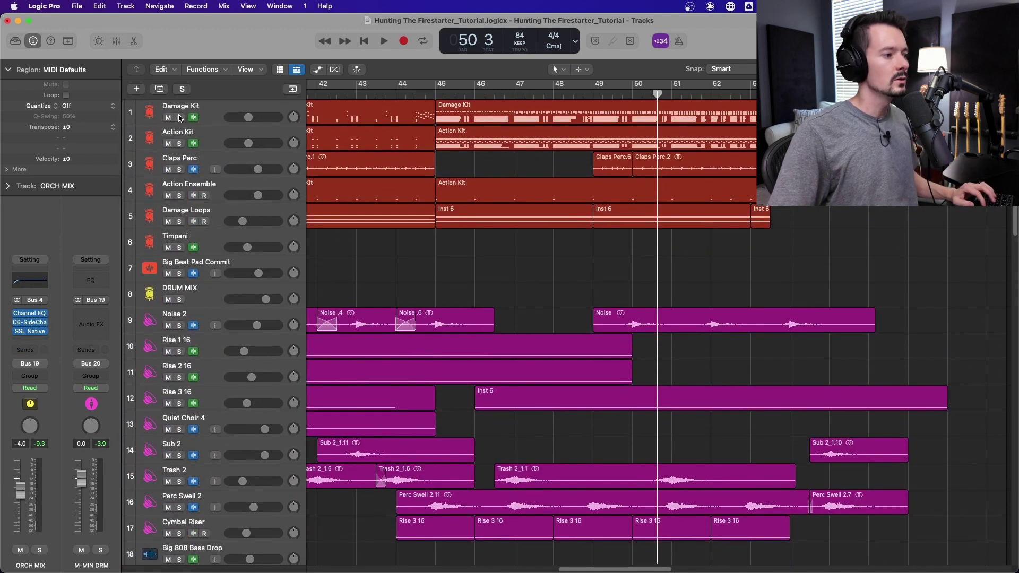
pyautogui.moveTo(179, 118); pyautogui.dragTo(187, 295)
pyautogui.click(436, 94)
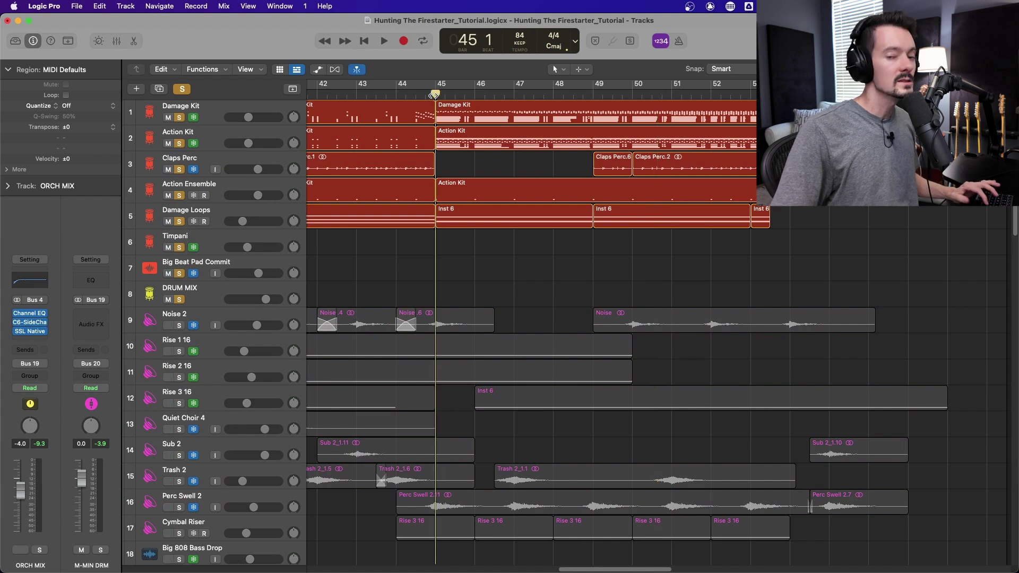
pyautogui.press('space')
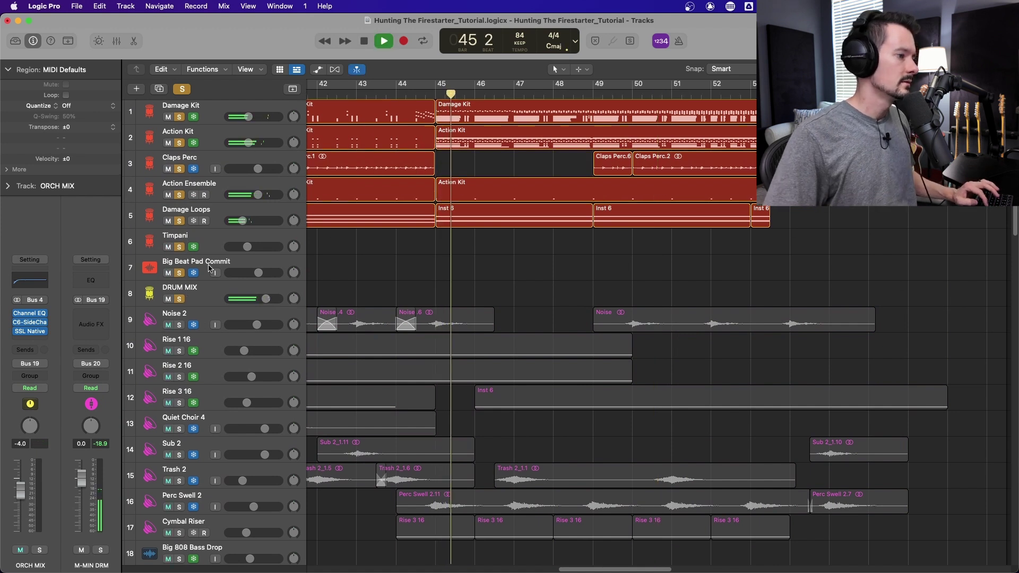
pyautogui.scroll(-5, 186, 268)
pyautogui.scroll(2, 186, 268)
pyautogui.press('space')
# Solo Noise 2 through IMPACT MIX, remove the solos from the drum tracks, and play the impact layers from around bar 44
pyautogui.moveTo(179, 244); pyautogui.dragTo(176, 457)
pyautogui.scroll(3, 176, 456)
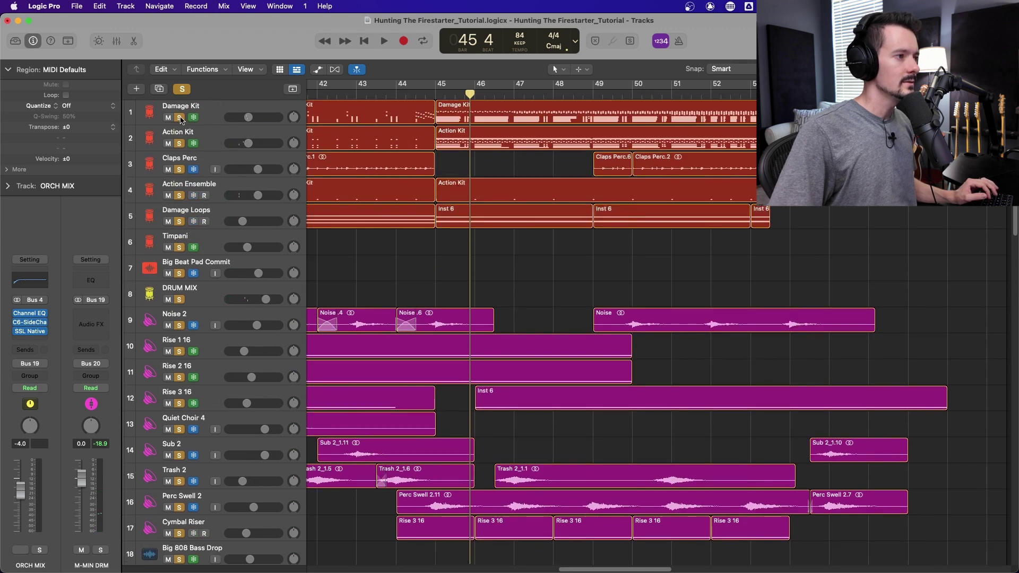
pyautogui.moveTo(181, 119); pyautogui.dragTo(183, 298)
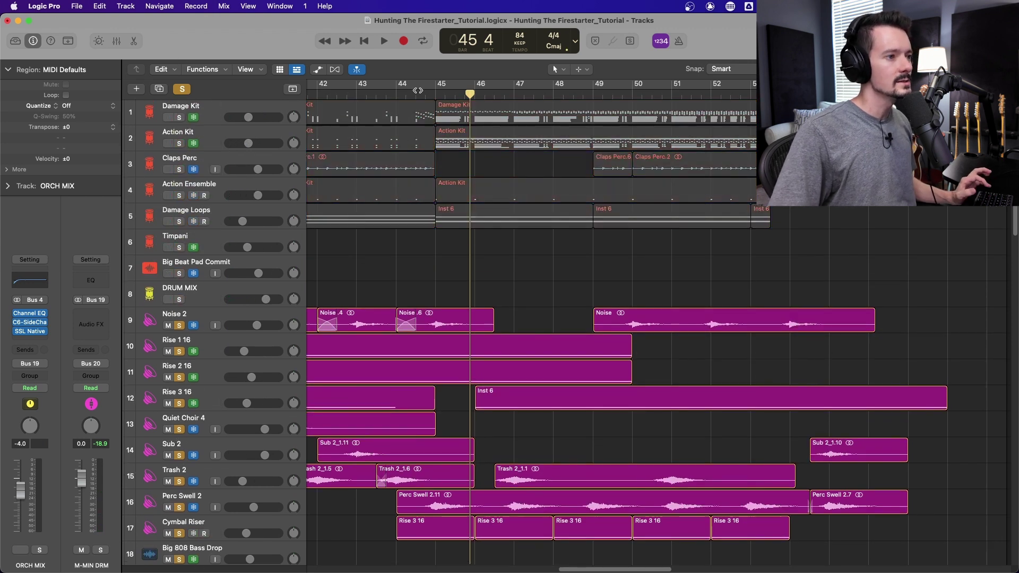
pyautogui.click(416, 87)
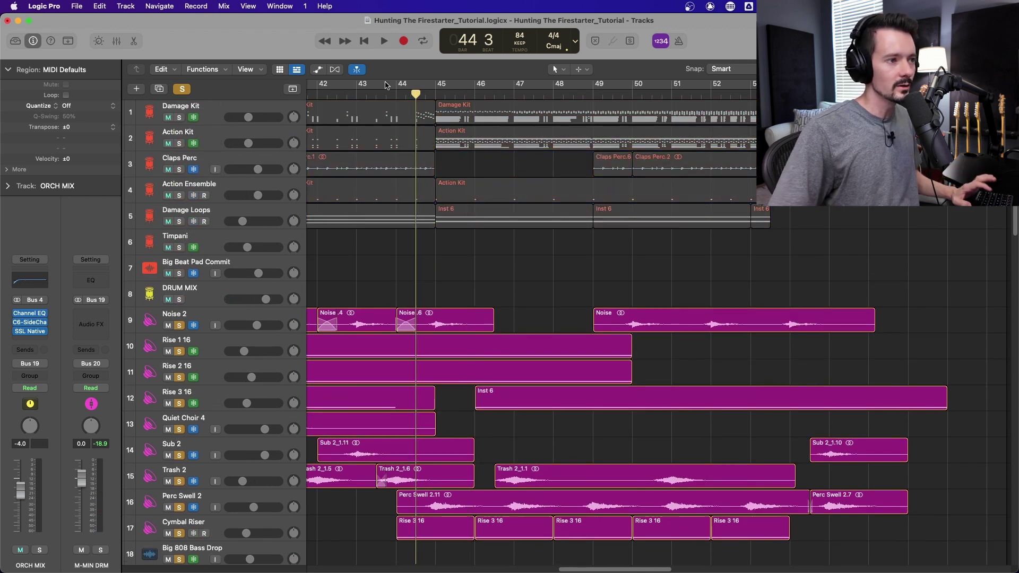
pyautogui.press('space')
pyautogui.scroll(-3, 529, 296)
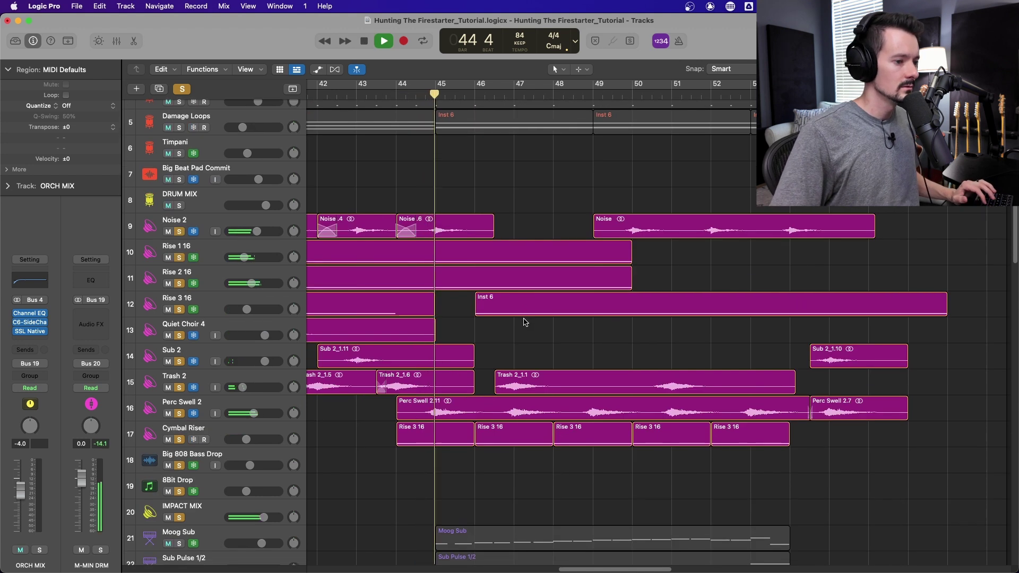
# Add the drum tracks from Damage Kit through Damage Loops to the solo, listen to them with the impacts, and stop playback
pyautogui.scroll(3, 525, 319)
pyautogui.moveTo(175, 104); pyautogui.dragTo(175, 213)
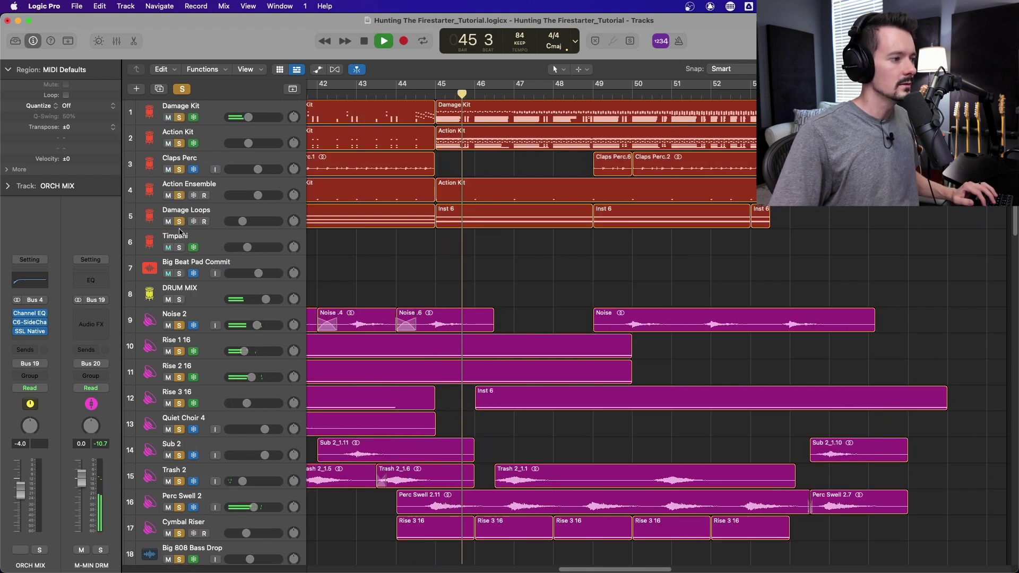
pyautogui.scroll(-5, 633, 242)
pyautogui.scroll(-13, 633, 243)
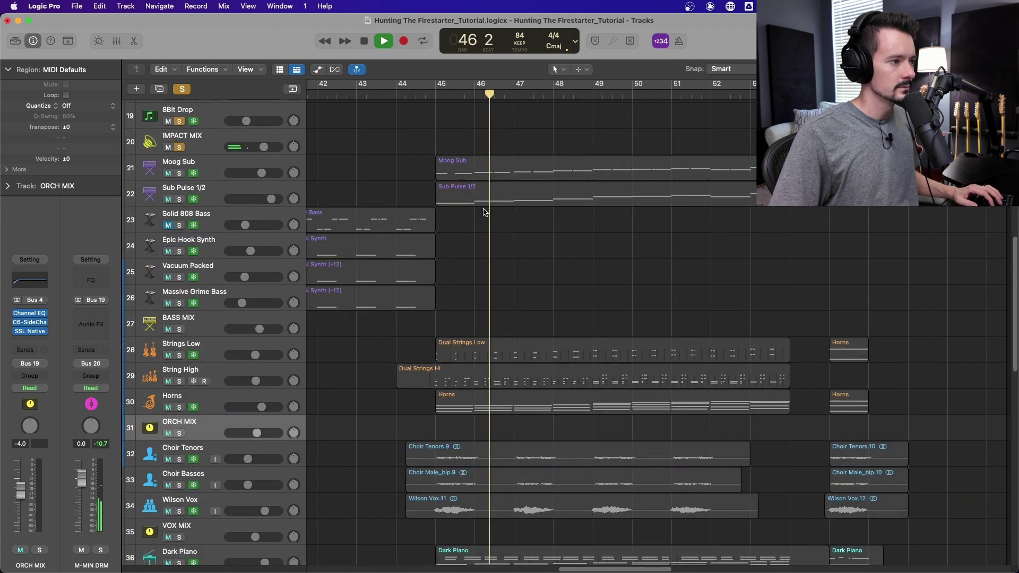
pyautogui.scroll(1, 179, 176)
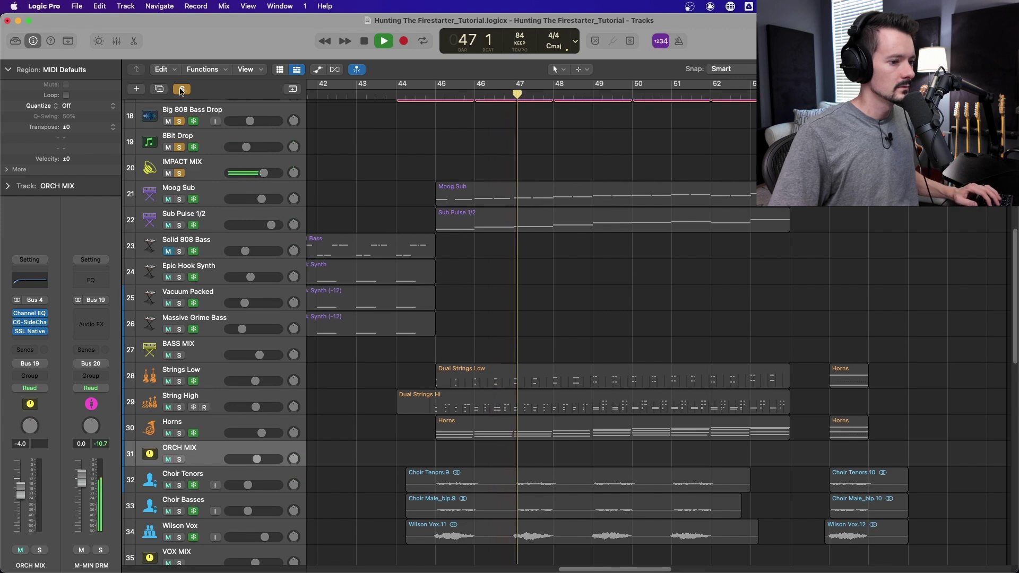
pyautogui.press('space')
# Solo the orchestral and vocal tracks from Strings Low through VOX MIX and audition them from around bar 44
pyautogui.scroll(-5, 192, 239)
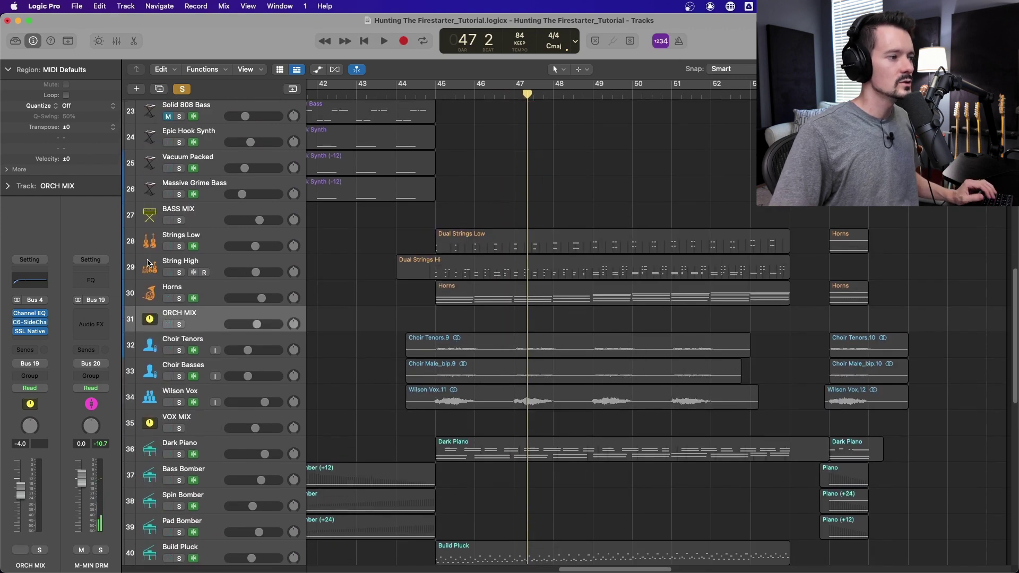
pyautogui.moveTo(179, 246); pyautogui.dragTo(181, 428)
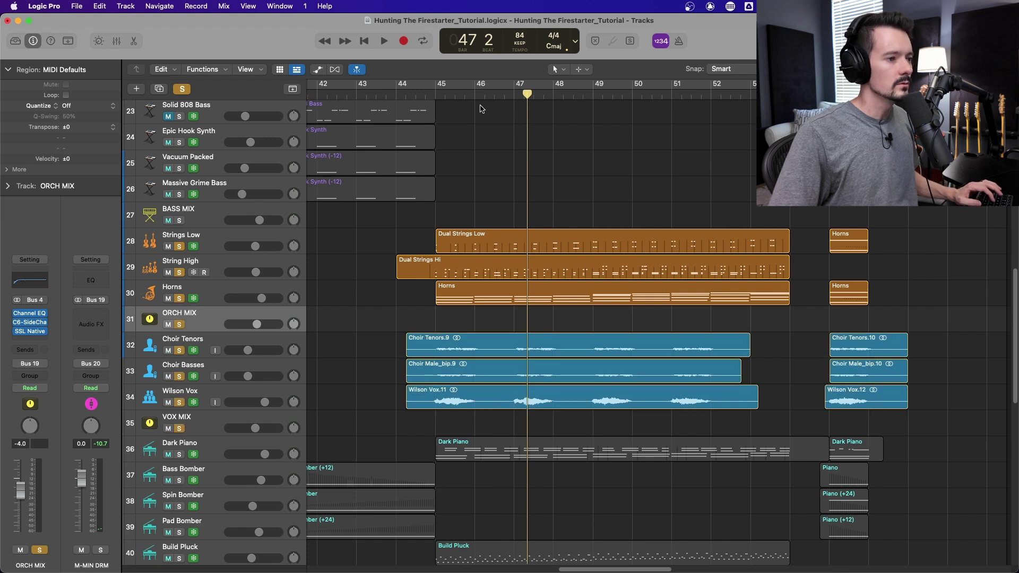
pyautogui.click(414, 94)
pyautogui.press('space')
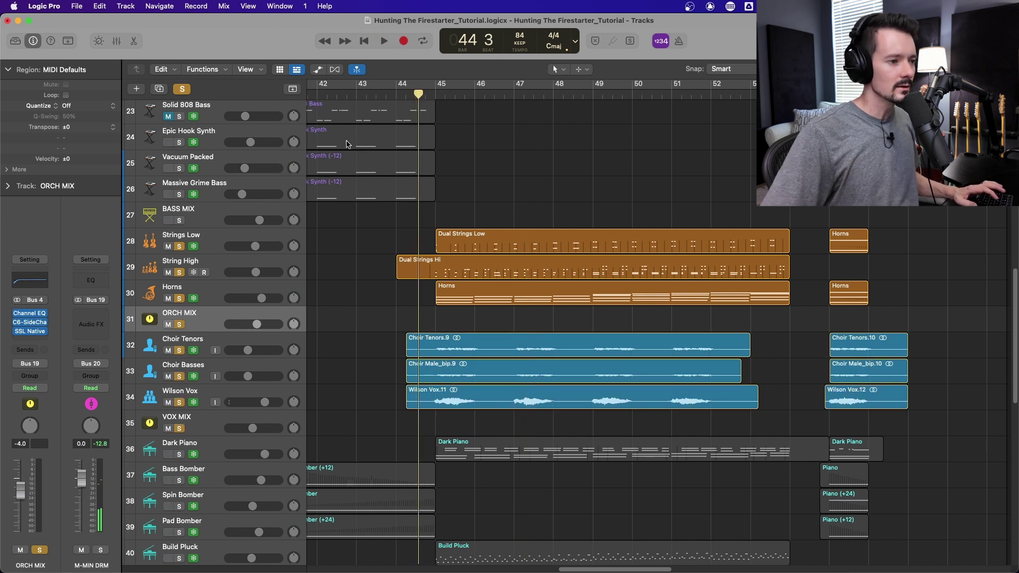
pyautogui.press('space')
pyautogui.scroll(2, 433, 228)
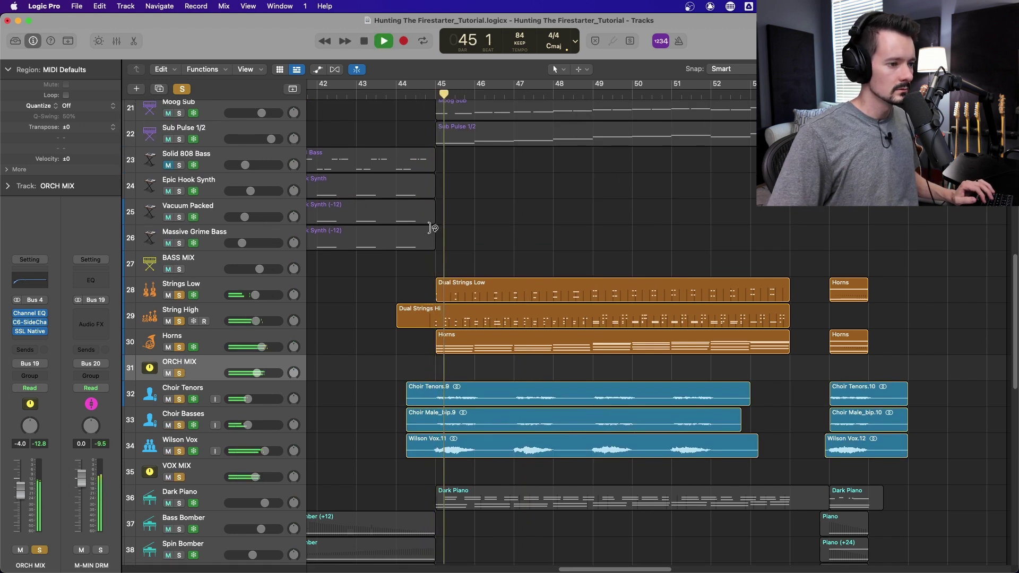
pyautogui.scroll(-4, 571, 138)
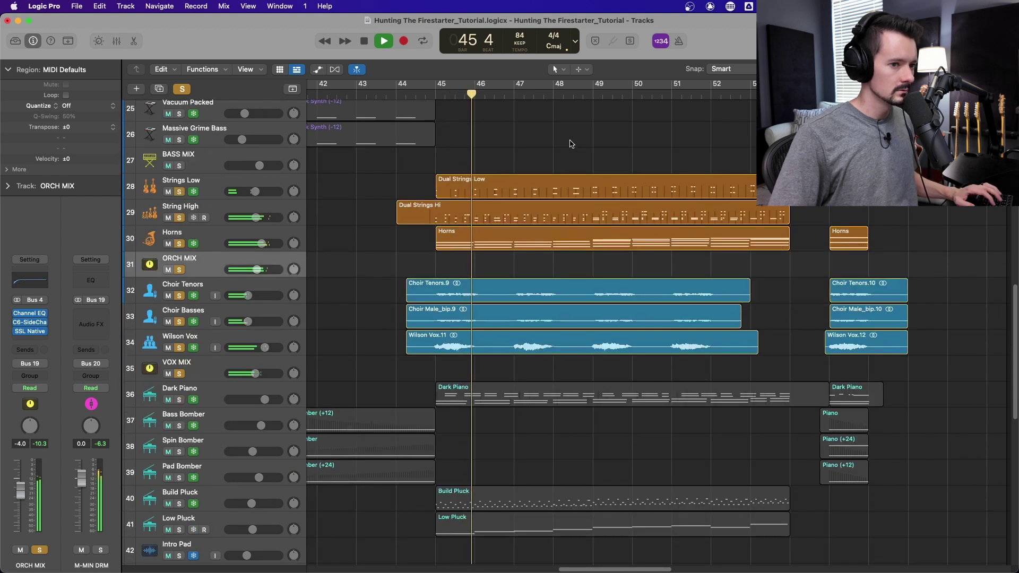
pyautogui.press('space')
# Clear all solos, reopen the mixer, and bring the MIXBUS and Stereo Out strips into view
pyautogui.click(182, 89)
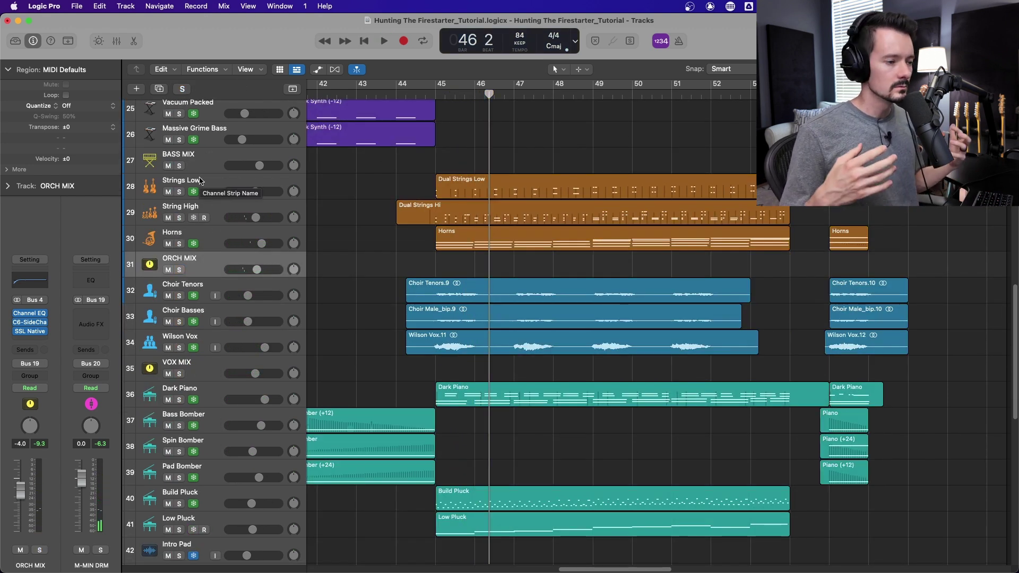
pyautogui.press('x')
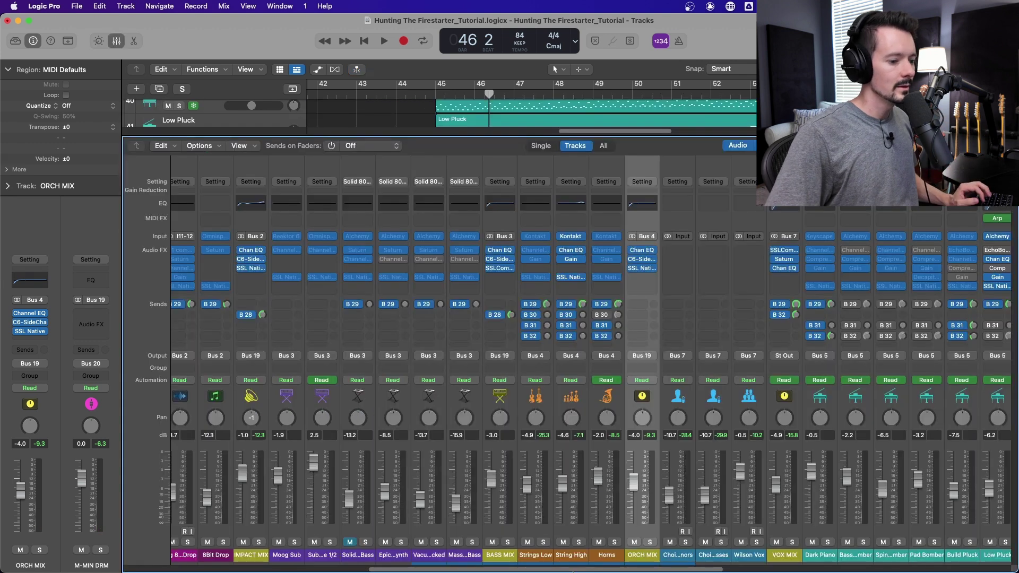
pyautogui.moveTo(569, 571); pyautogui.dragTo(855, 570)
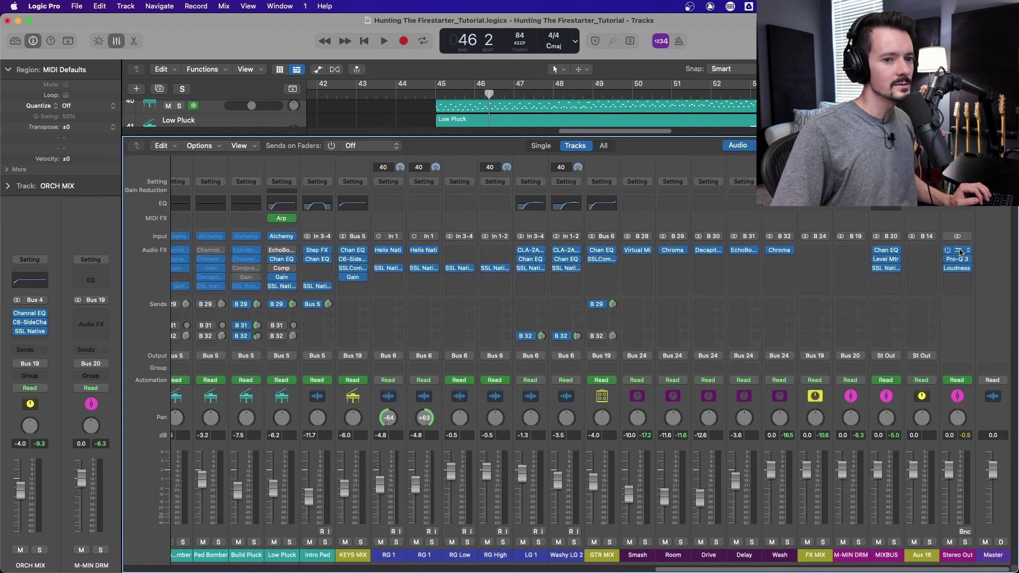
# Open the Ozone 10 plug-in on the Stereo Out strip and examine its Maximizer settings
pyautogui.click(957, 250)
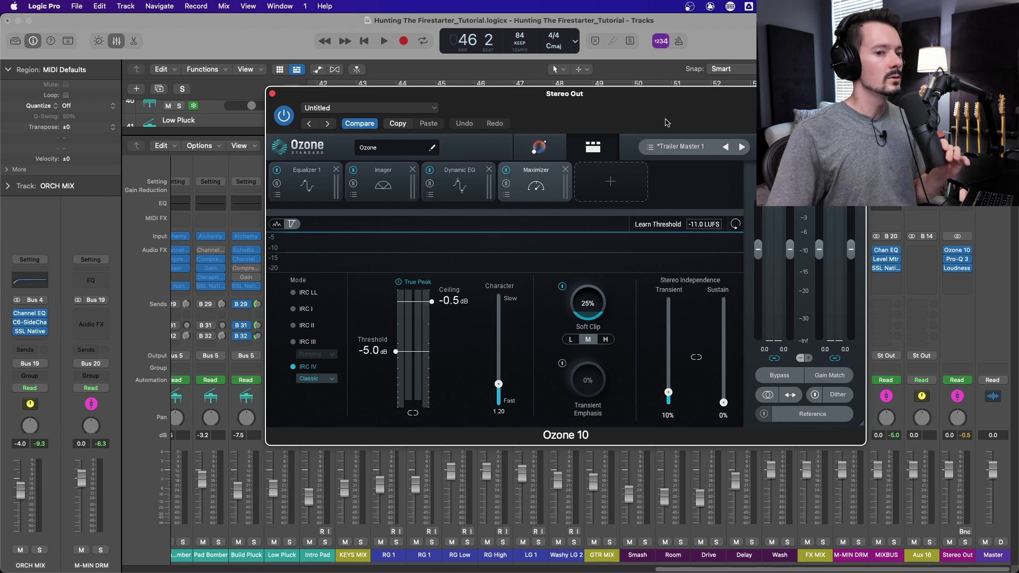
pyautogui.moveTo(620, 104); pyautogui.dragTo(616, 105)
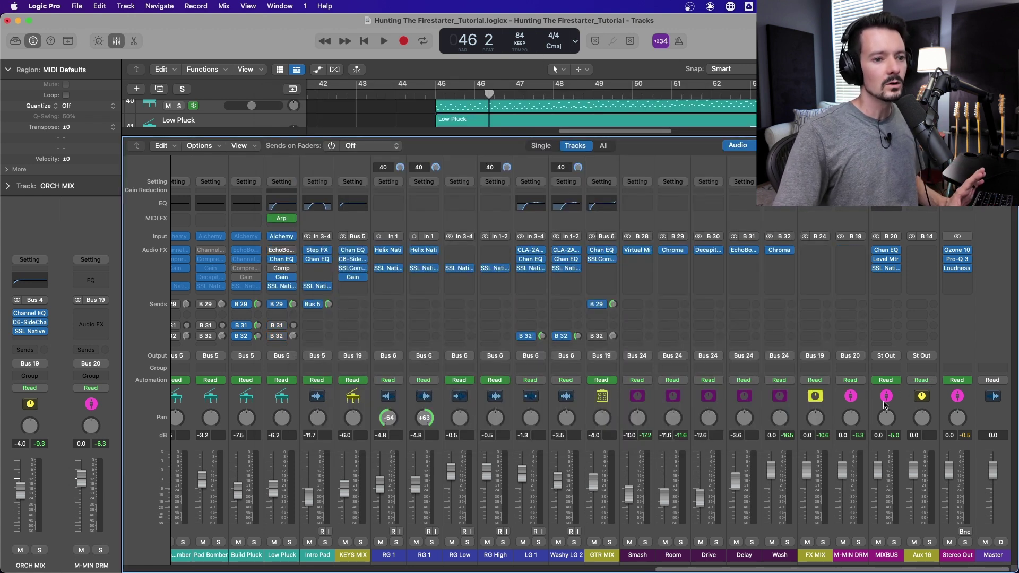
# Open the SSL Native Bus Compressor 2 on the MIXBUS strip, check it during playback, and close it
pyautogui.moveTo(892, 401); pyautogui.dragTo(859, 401)
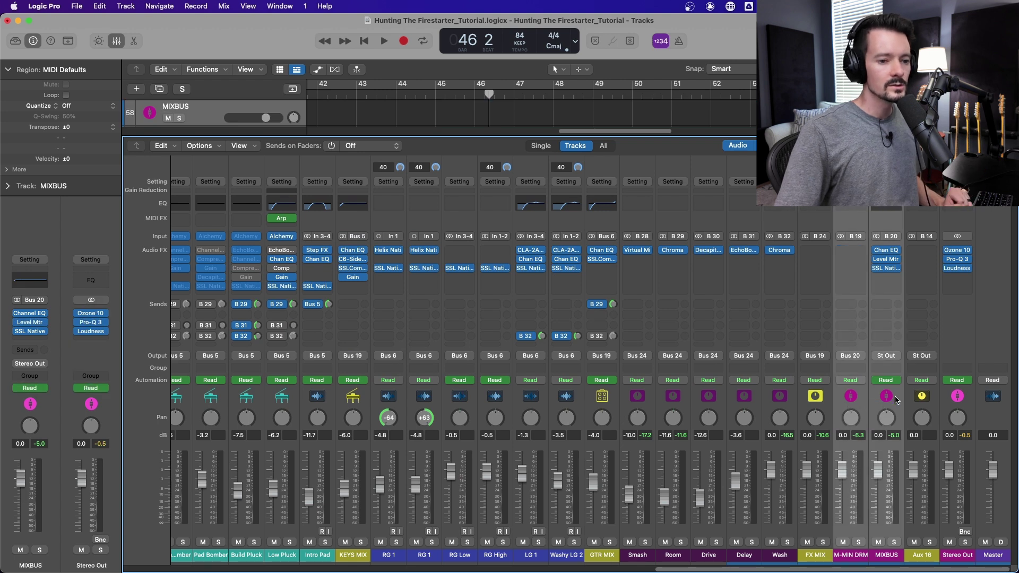
pyautogui.click(886, 268)
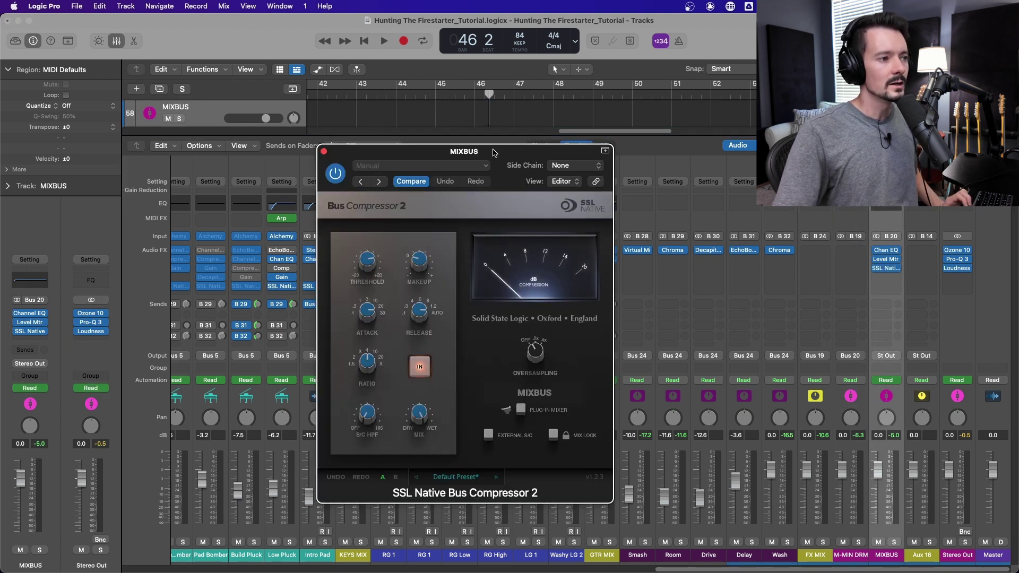
pyautogui.moveTo(493, 153); pyautogui.dragTo(478, 141)
pyautogui.press('space')
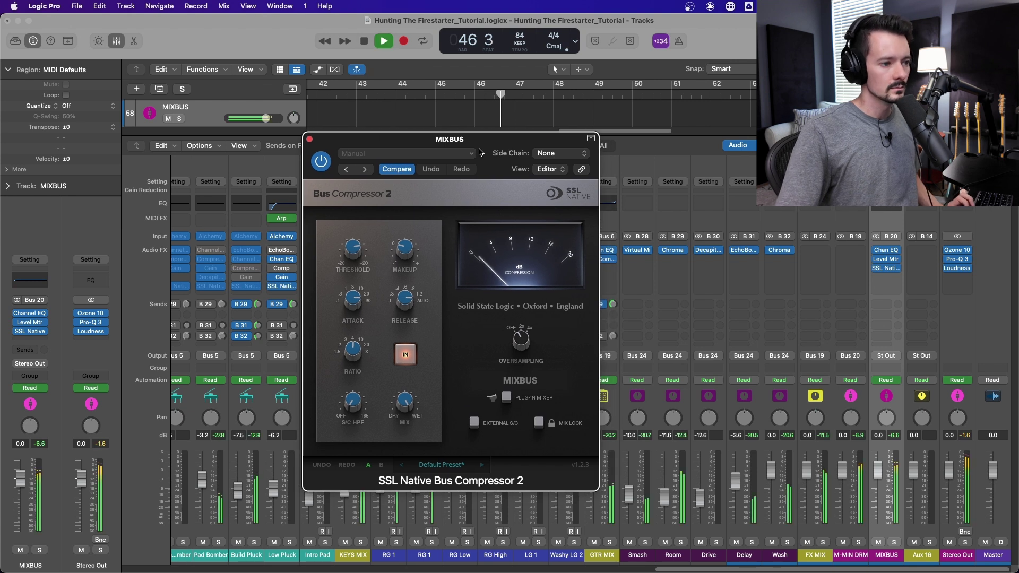
pyautogui.click(310, 139)
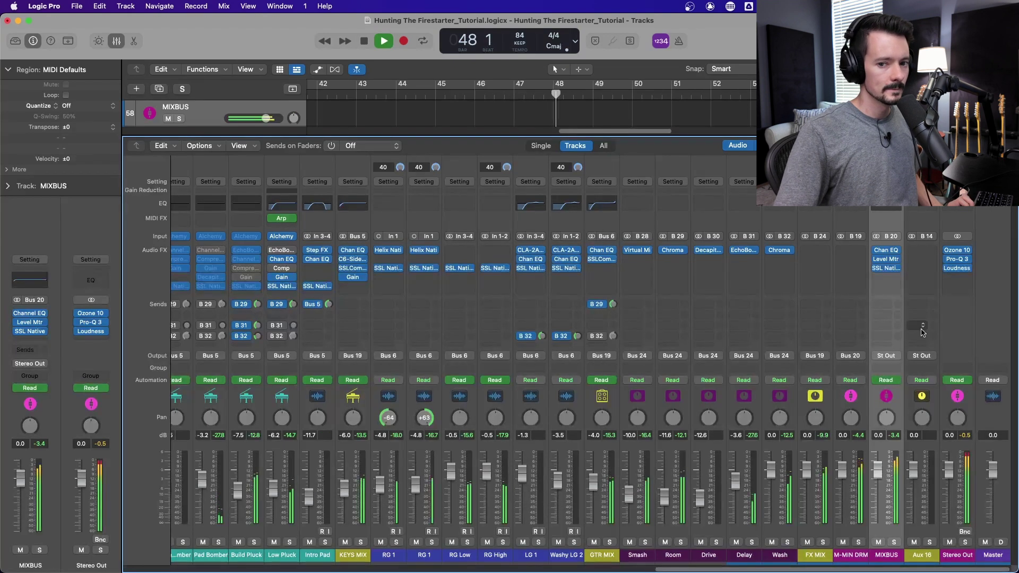
pyautogui.press('space')
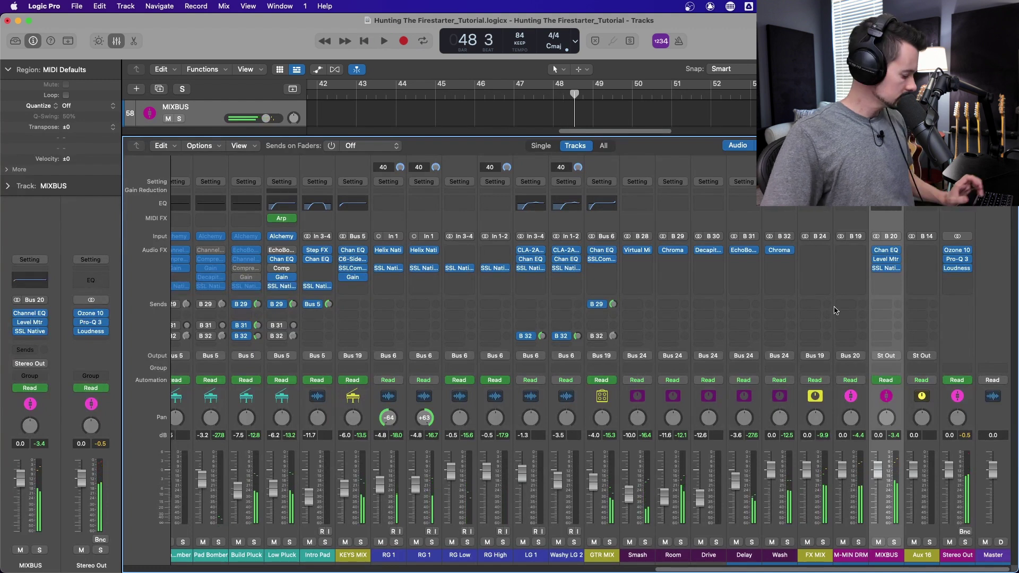
# Hide the mixer and look through the earlier part of the arrangement, from the drum tracks to the piano tracks
pyautogui.press('x')
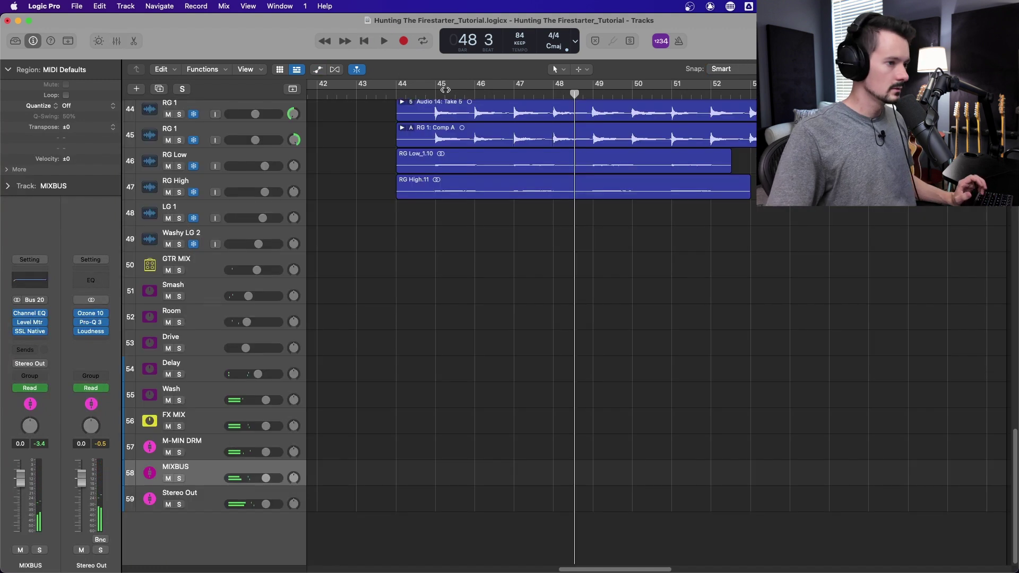
pyautogui.scroll(20, 577, 265)
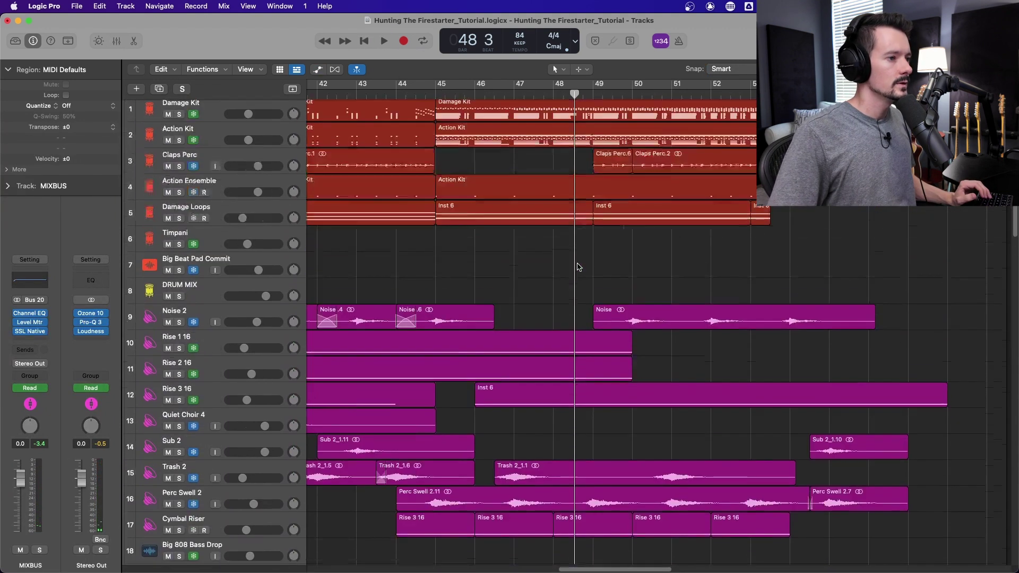
pyautogui.scroll(1, 579, 267)
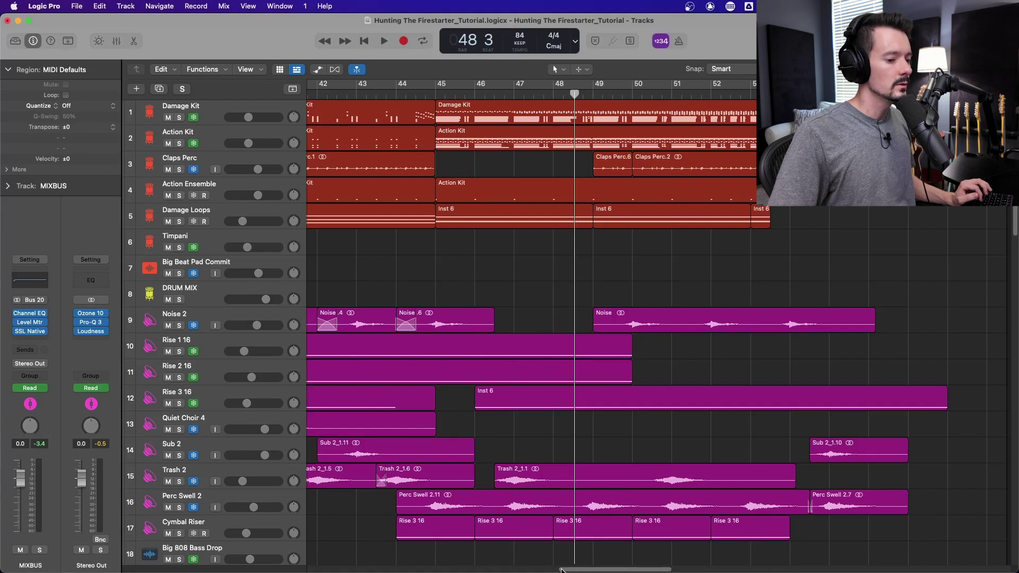
pyautogui.moveTo(561, 571); pyautogui.dragTo(515, 569)
pyautogui.moveTo(440, 567); pyautogui.dragTo(348, 562)
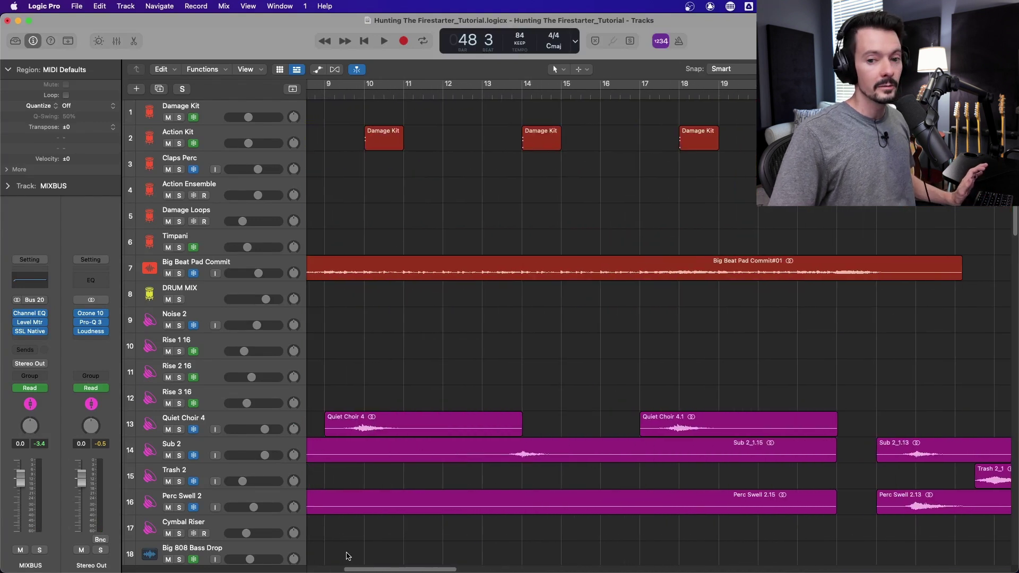
pyautogui.scroll(-5, 478, 319)
pyautogui.scroll(5, 474, 238)
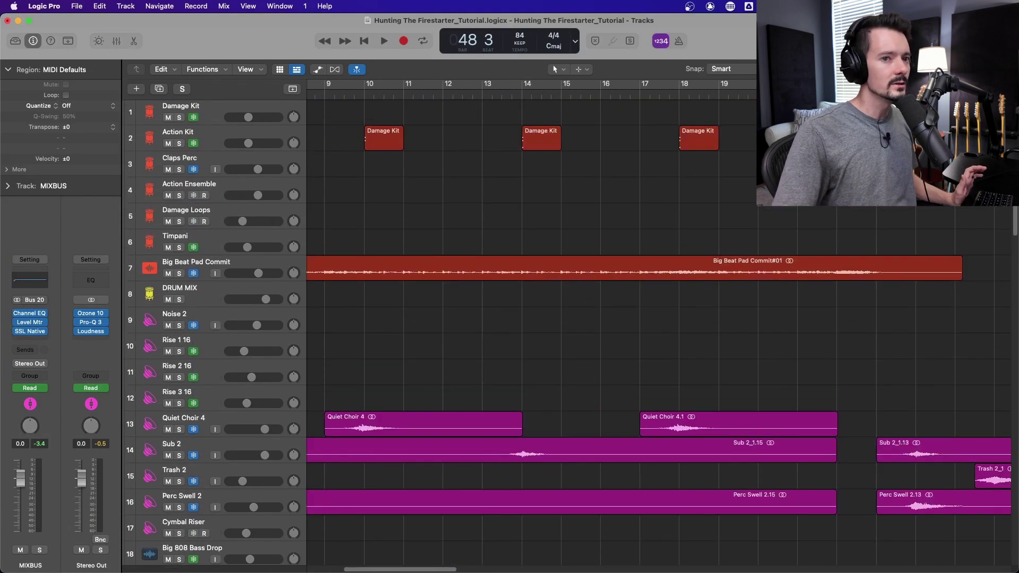
pyautogui.moveTo(992, 69); pyautogui.dragTo(982, 69)
pyautogui.scroll(-10, 571, 278)
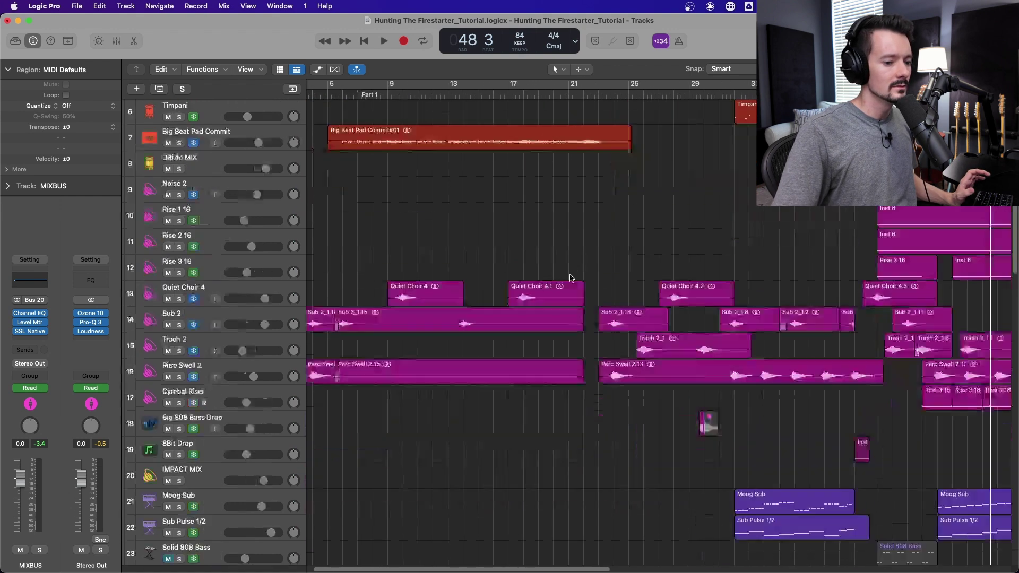
pyautogui.scroll(-5, 528, 345)
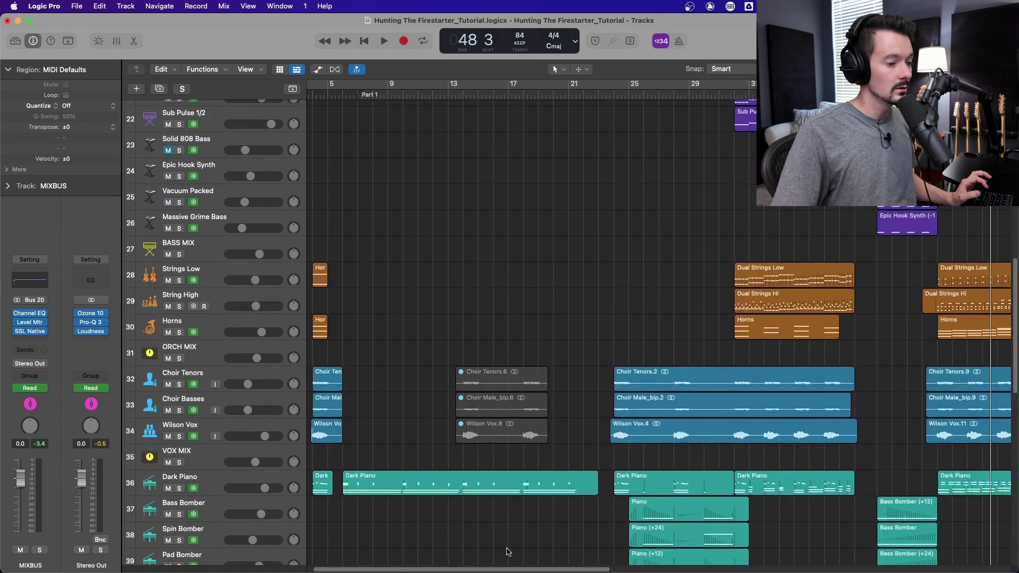
# Show the track automation and place the playhead at bar 41, where the MIXBUS low-cut ramp starts
pyautogui.press('a')
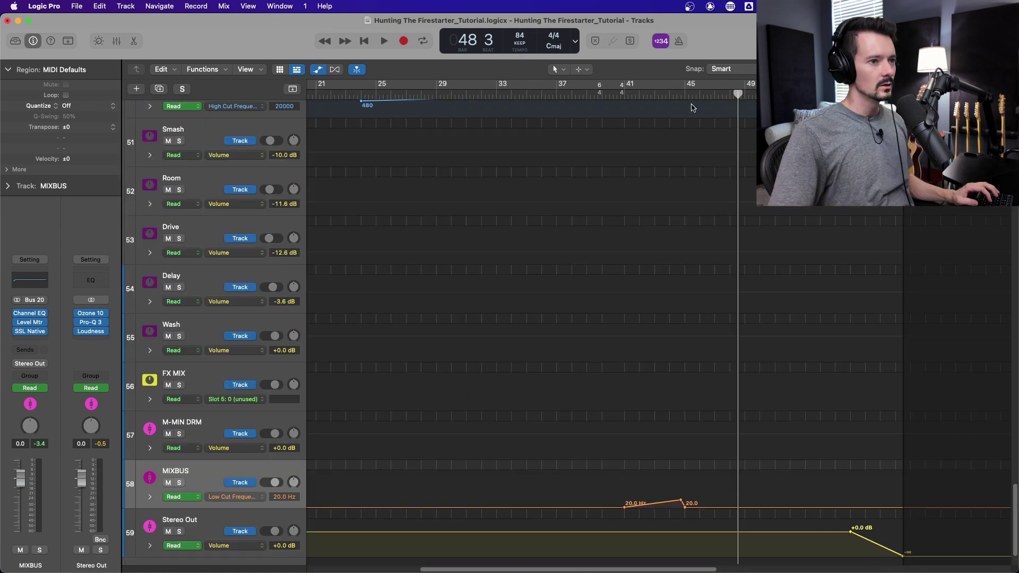
pyautogui.click(626, 93)
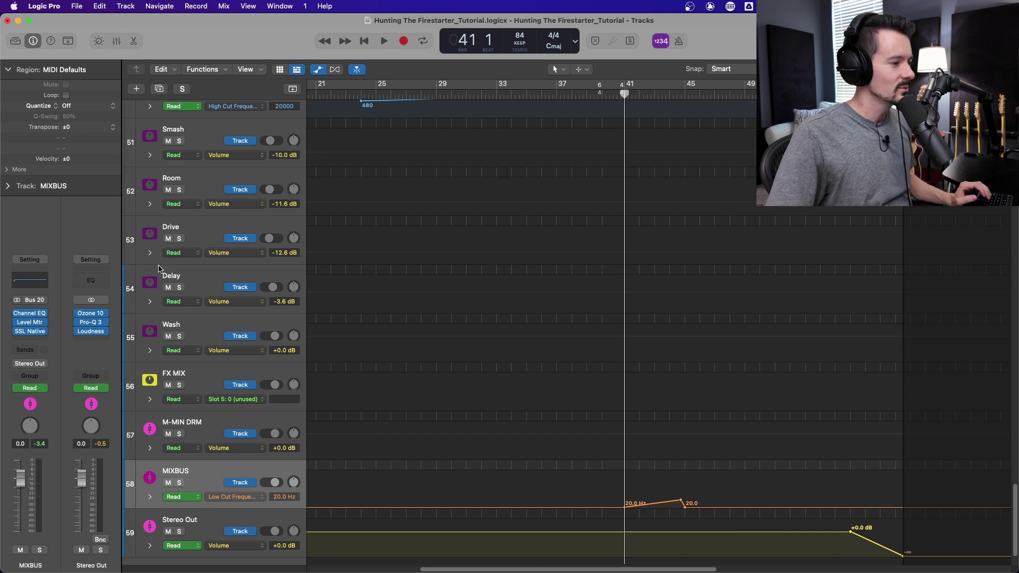
# Open the MIXBUS Channel EQ and place its window clear of the enlarged low-cut automation curve
pyautogui.click(30, 314)
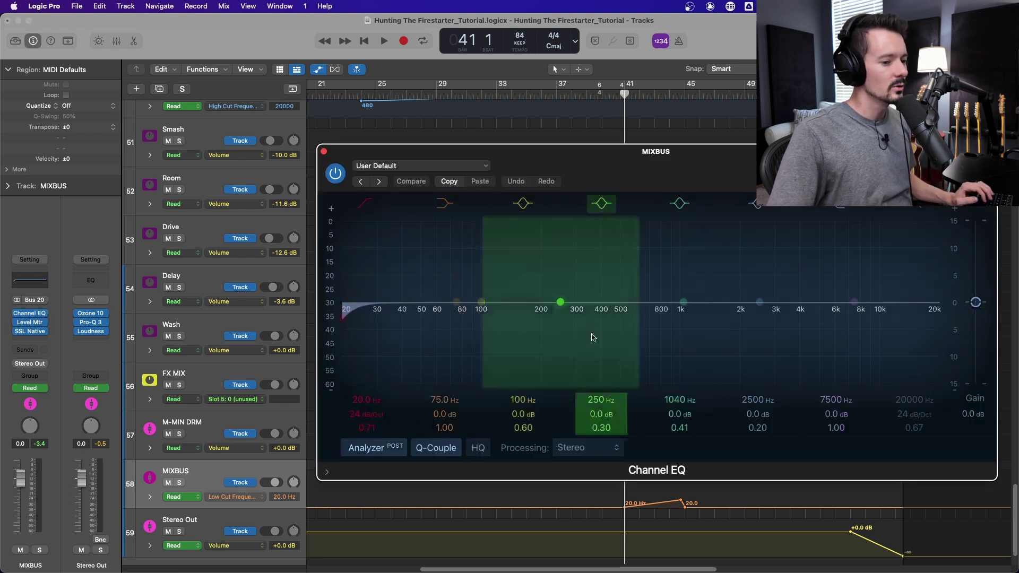
pyautogui.moveTo(584, 154); pyautogui.dragTo(260, 151)
pyautogui.press('super+Right')
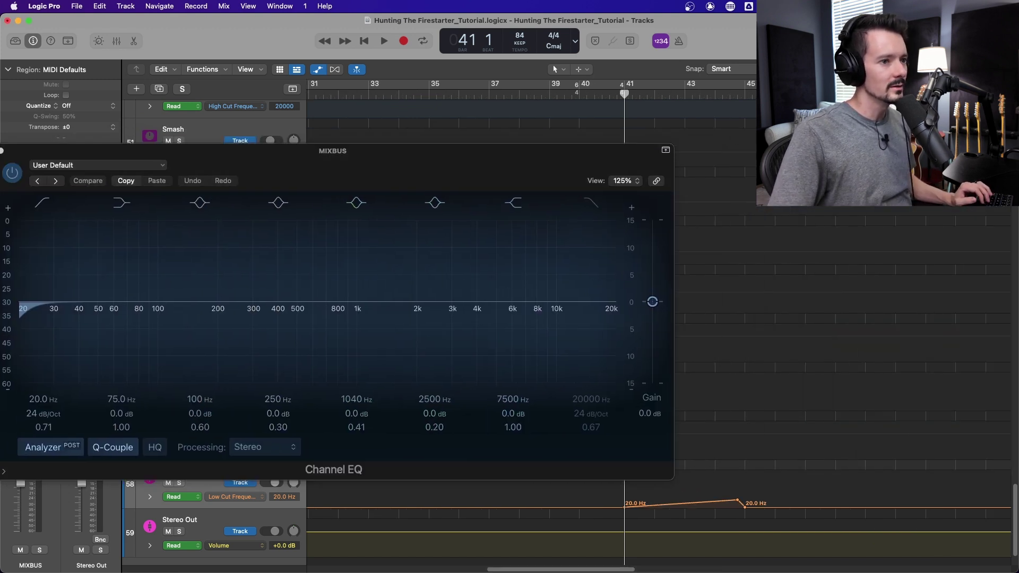
pyautogui.press('super+Right')
pyautogui.moveTo(505, 166); pyautogui.dragTo(539, 129)
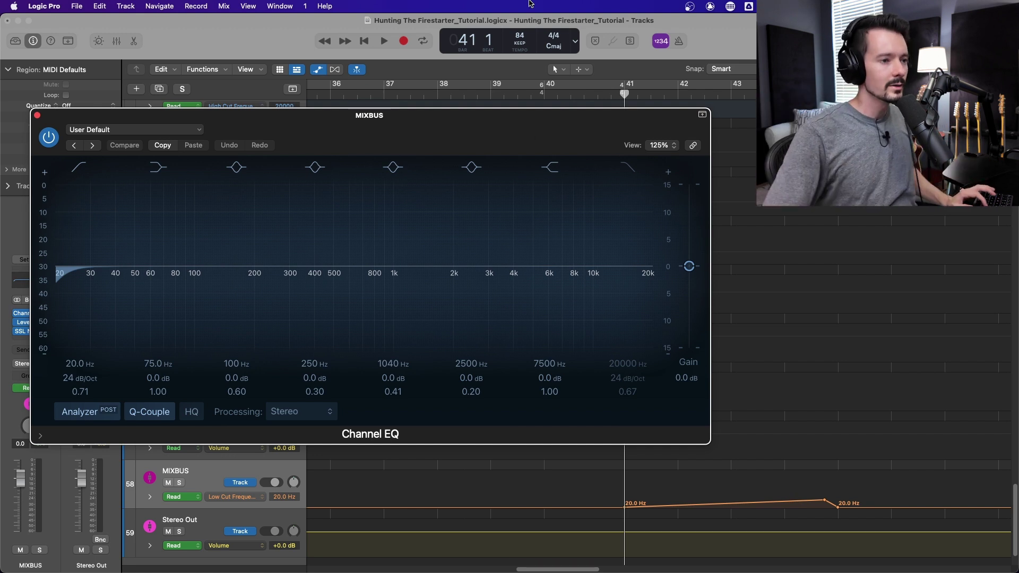
pyautogui.moveTo(575, 129); pyautogui.dragTo(608, 85)
# Play the MIXBUS low-cut sweep from bar 41 past bar 45 while watching the Channel EQ, and close the plug-in
pyautogui.press('space')
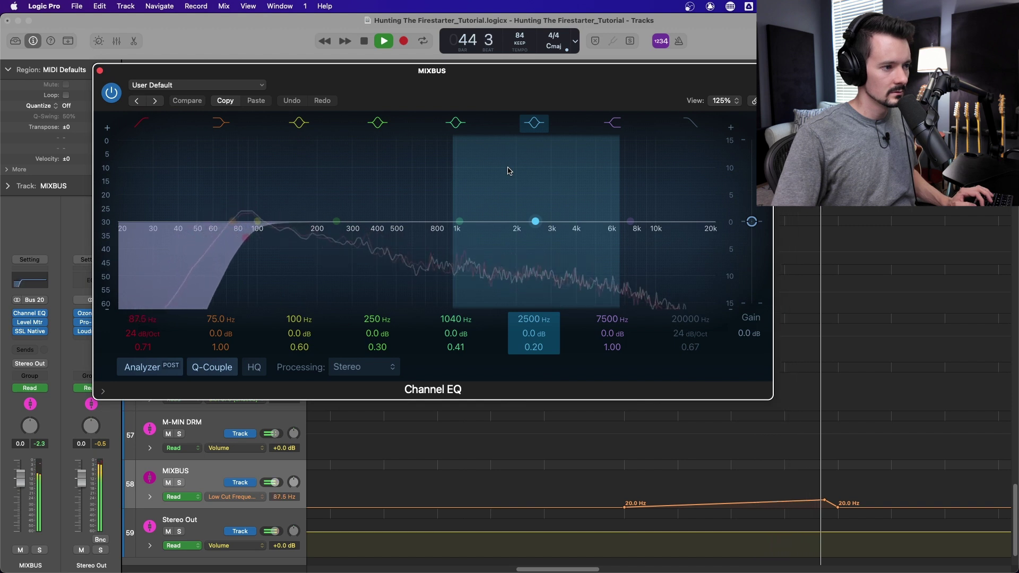
pyautogui.press('space')
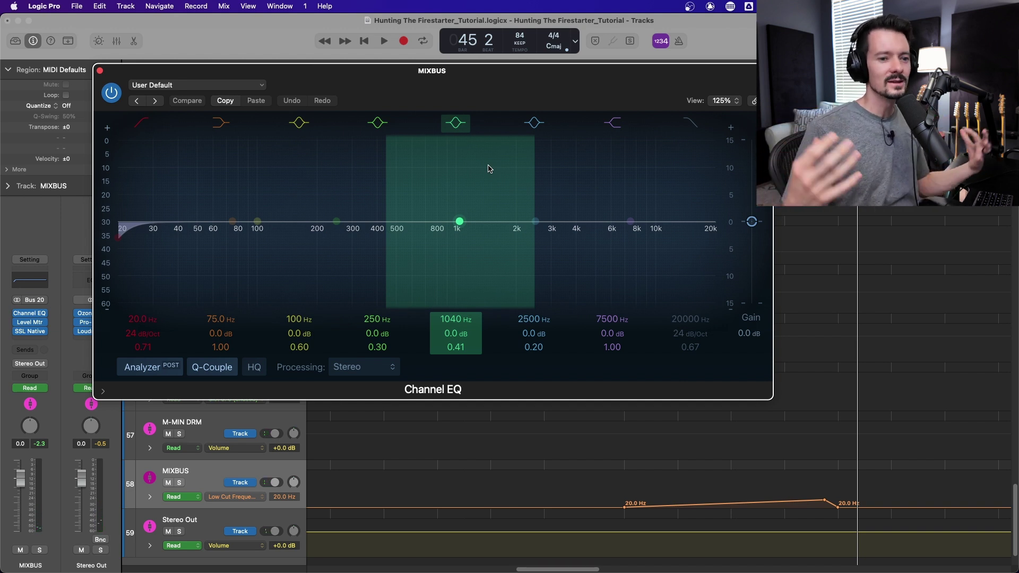
pyautogui.scroll(-5, 489, 169)
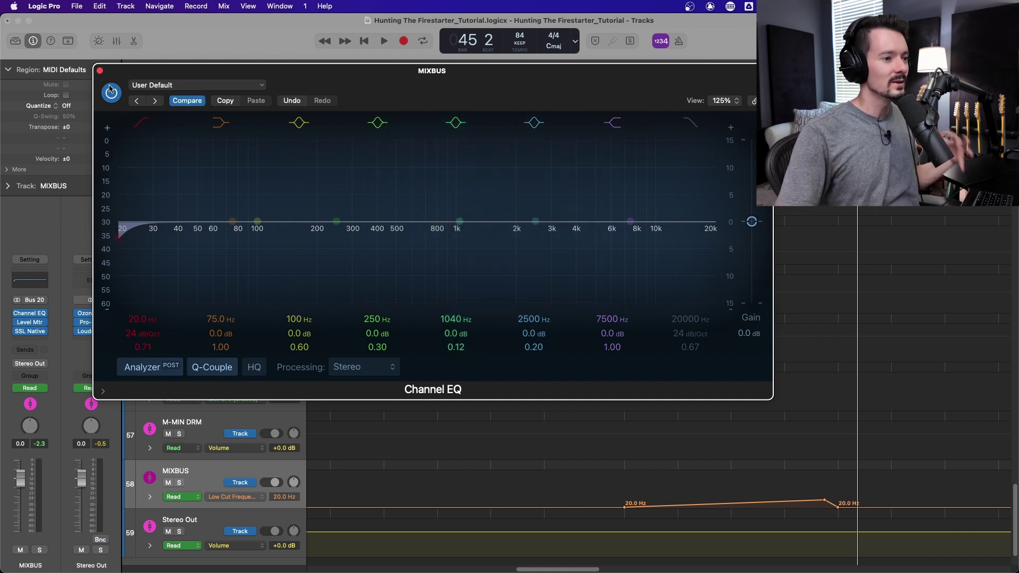
pyautogui.click(100, 71)
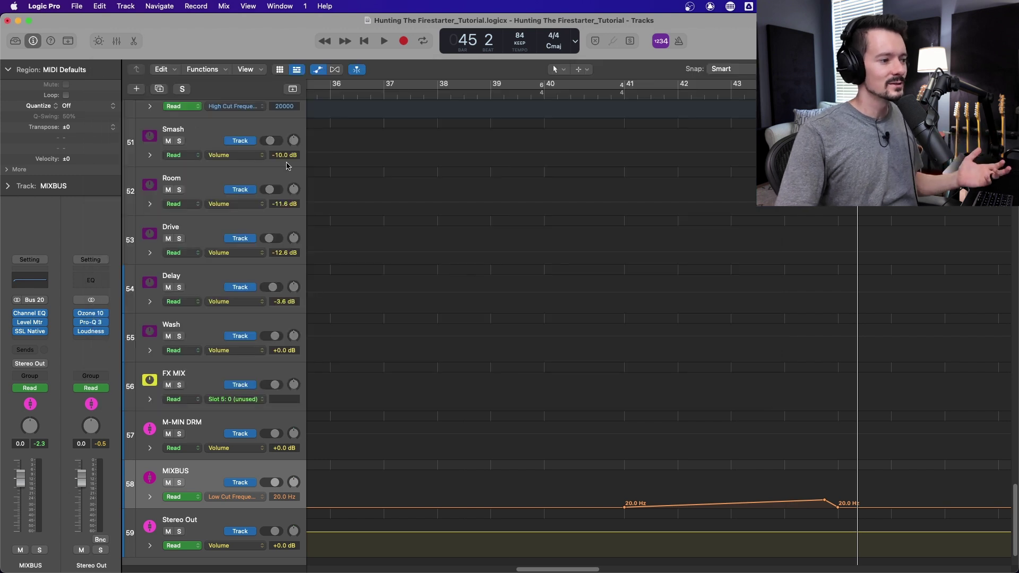
# Hide the track automation and zoom out horizontally until the whole arrangement fits in view
pyautogui.press('a')
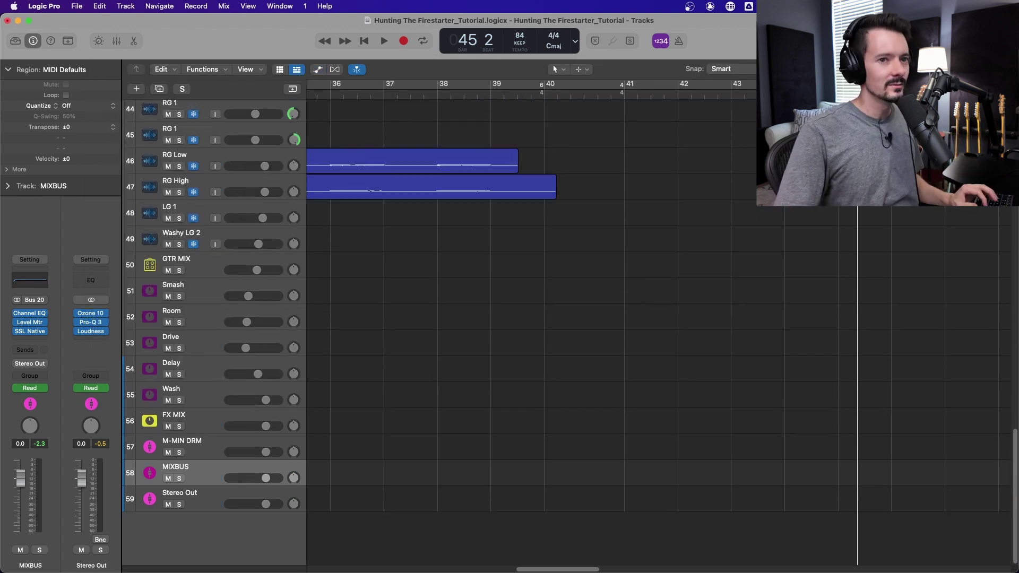
pyautogui.press('super+Left')
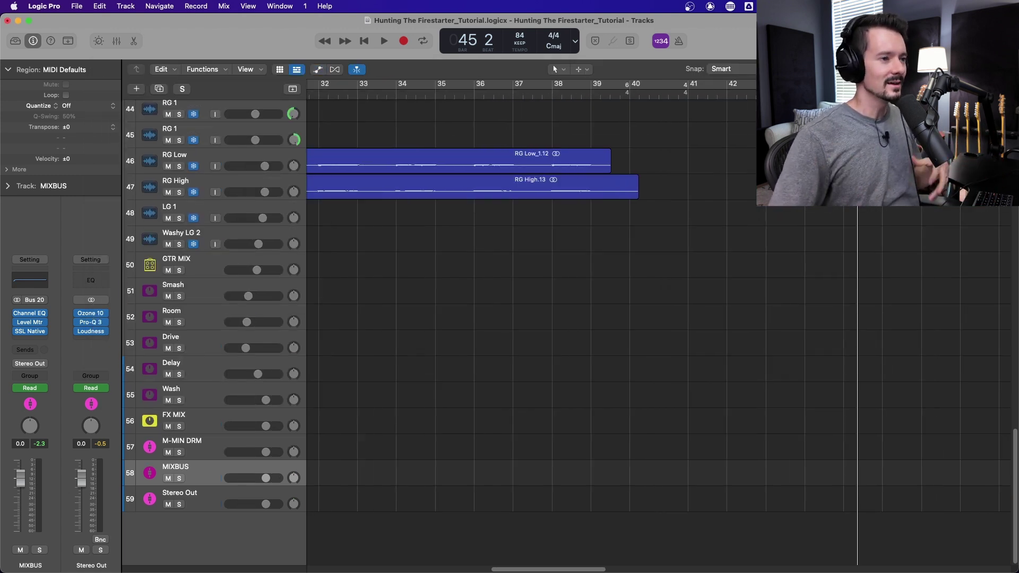
pyautogui.press('super+Left')
pyautogui.press('super+Left')
pyautogui.press('super+Left')
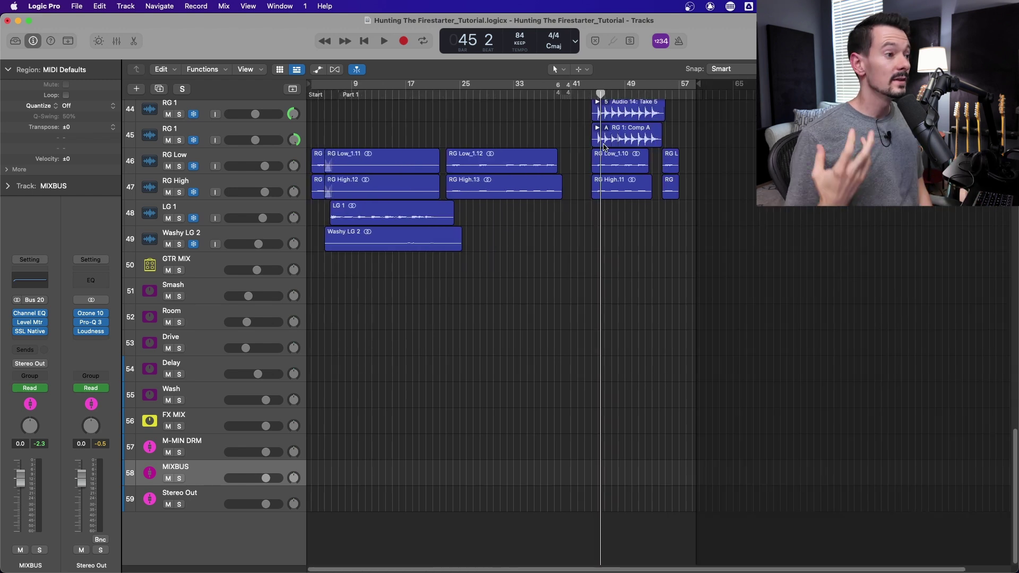